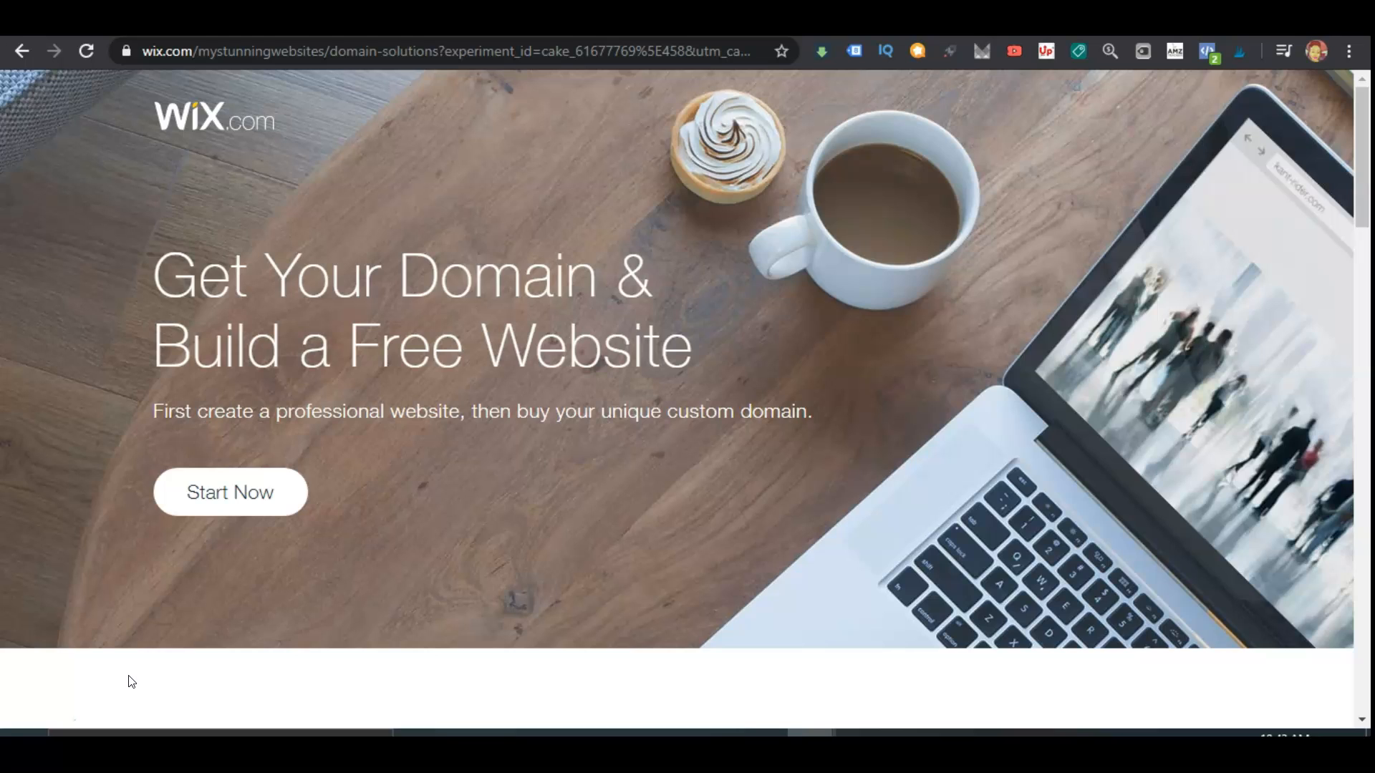
- Start creating a website and sign up for Wix with a Google account
click(83, 601)
click(202, 499)
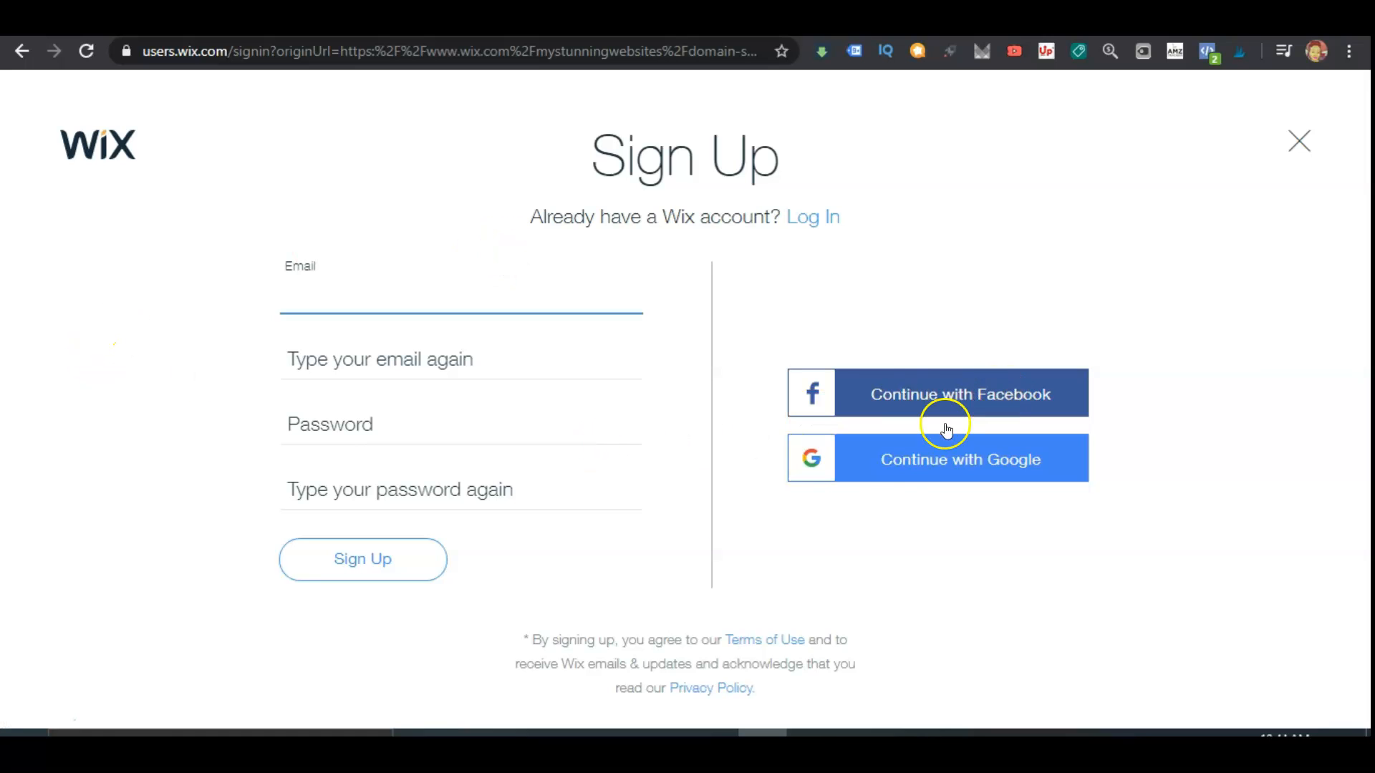
click(890, 475)
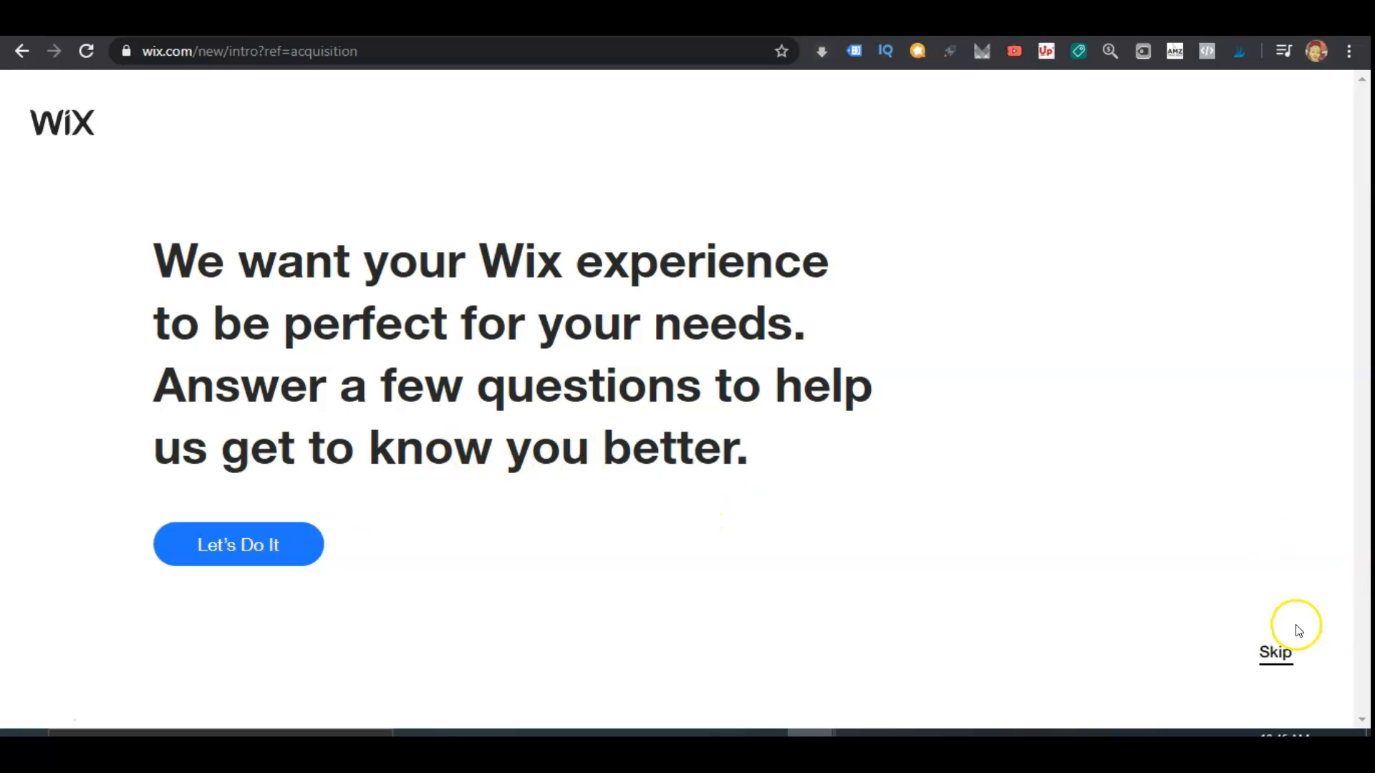
- Skip the introductory questions and choose to let Wix ADI create the website
click(1278, 653)
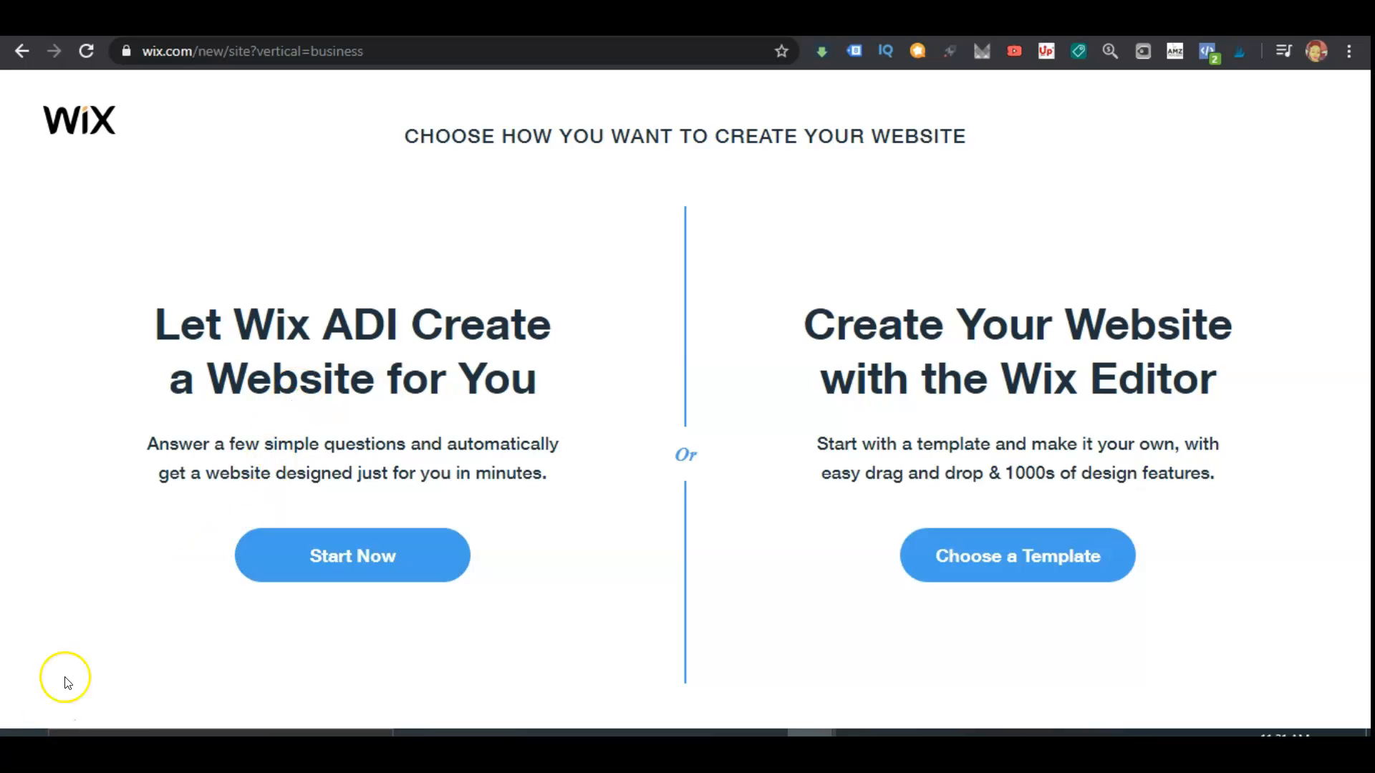
click(307, 556)
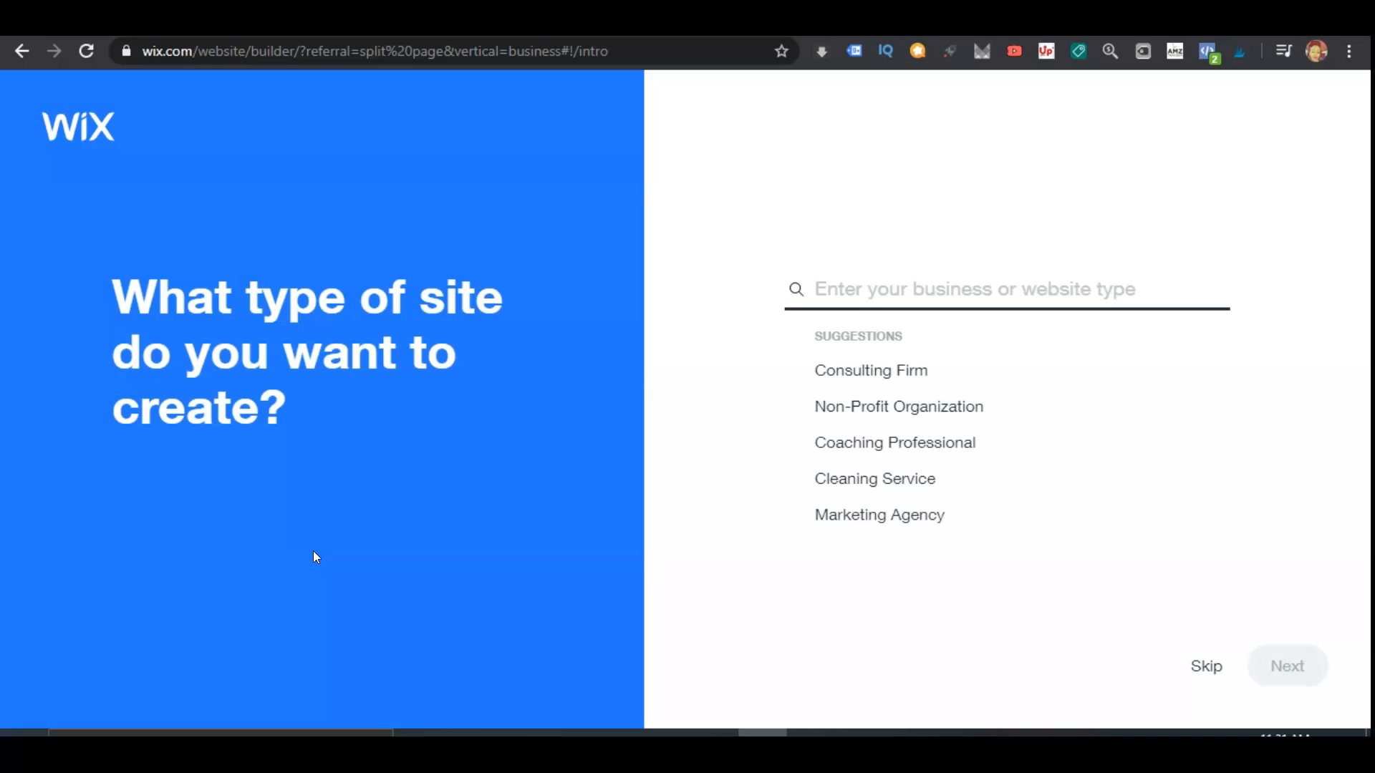
- Choose Marketing Agency as the site type and look through the related suggestions
click(882, 284)
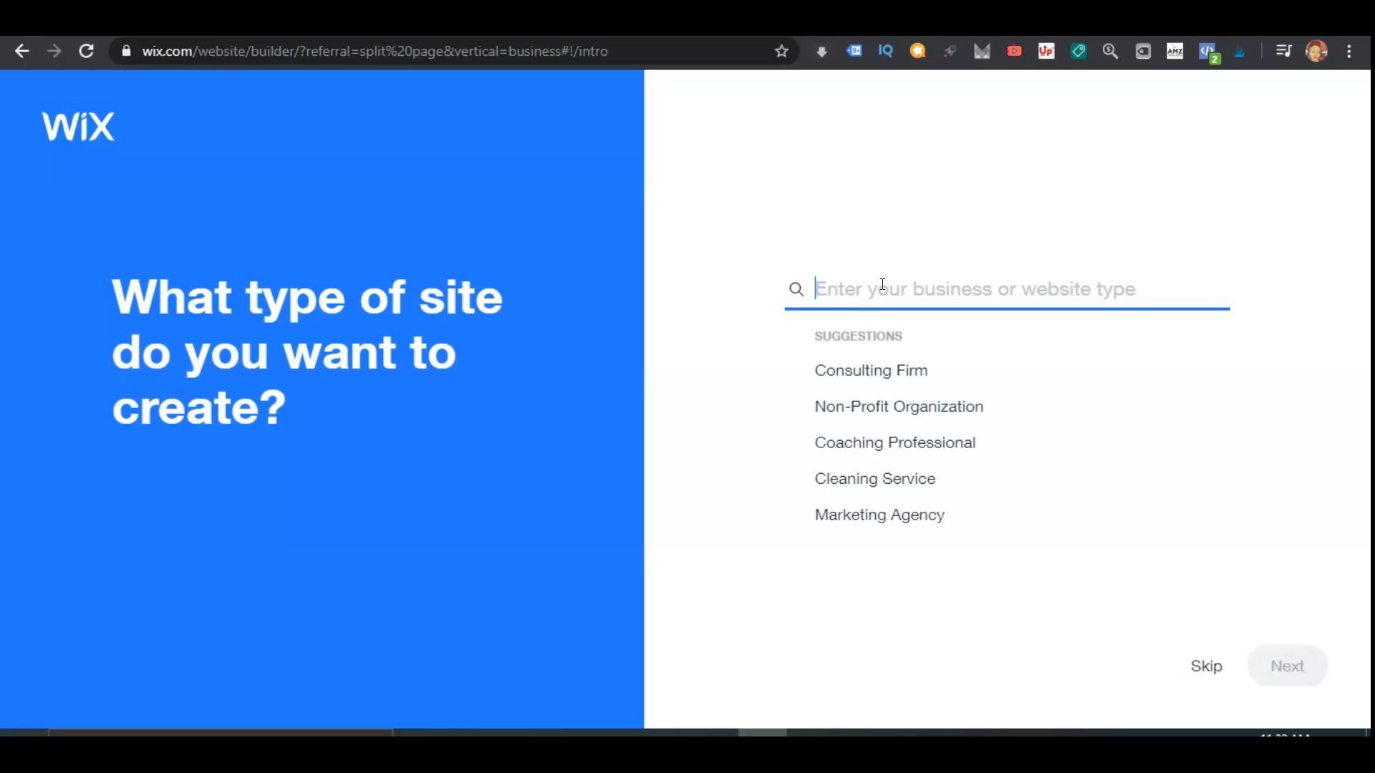
click(880, 288)
text(Personal)
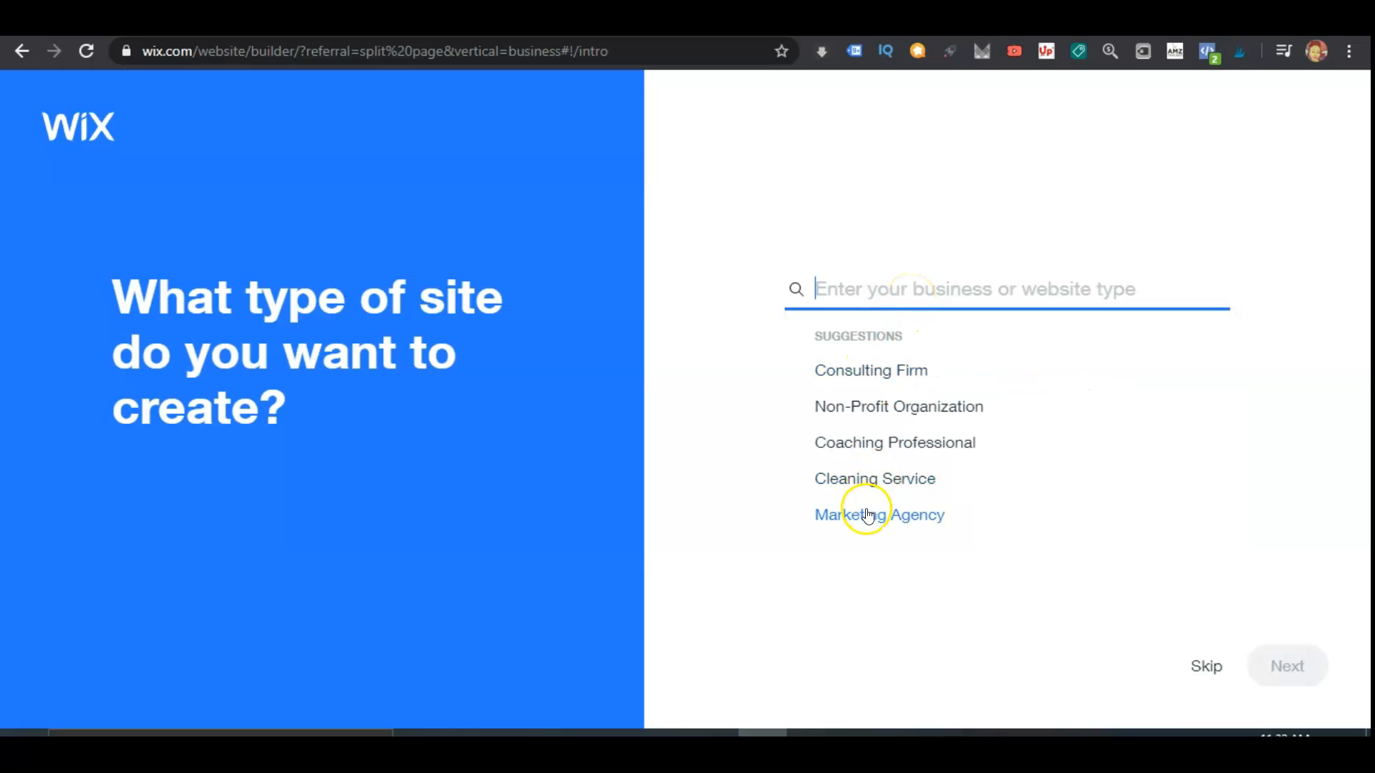
click(868, 516)
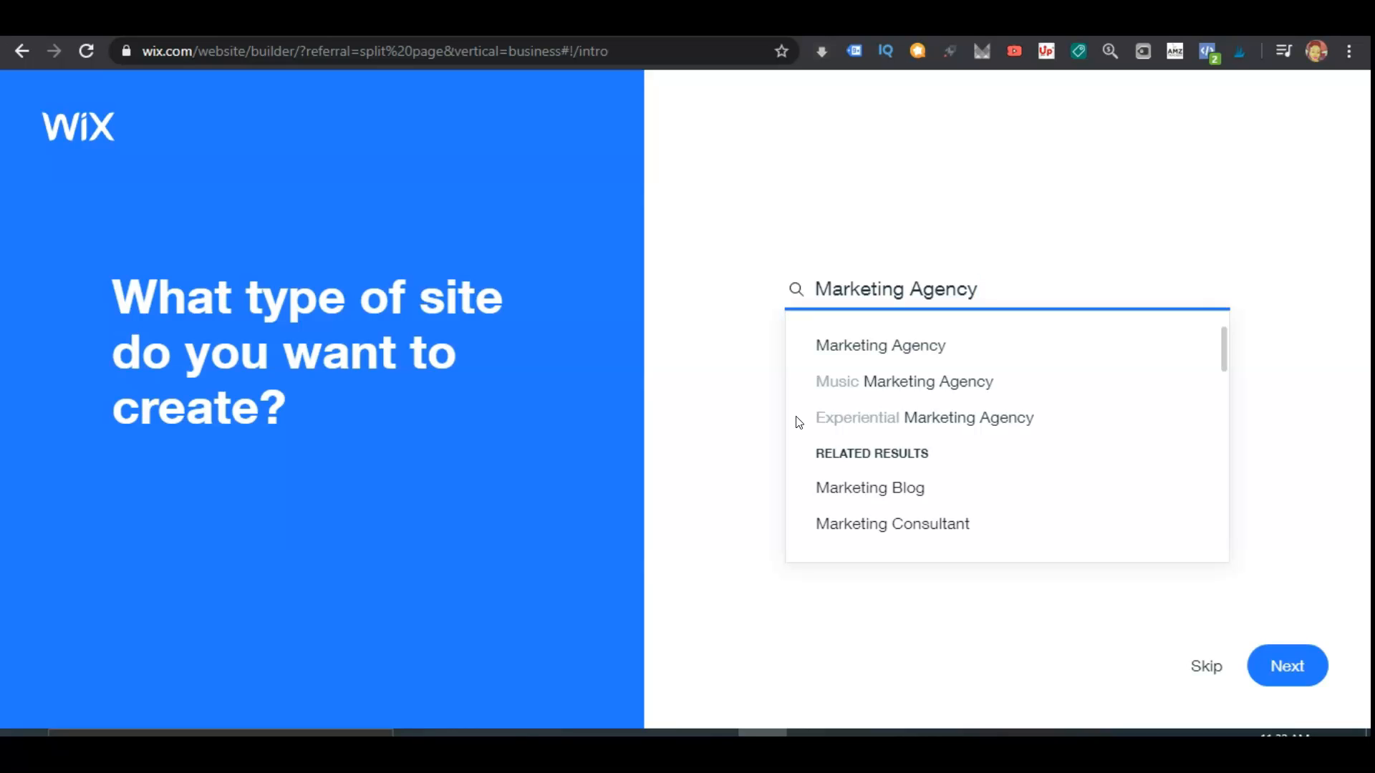
click(804, 419)
click(1225, 352)
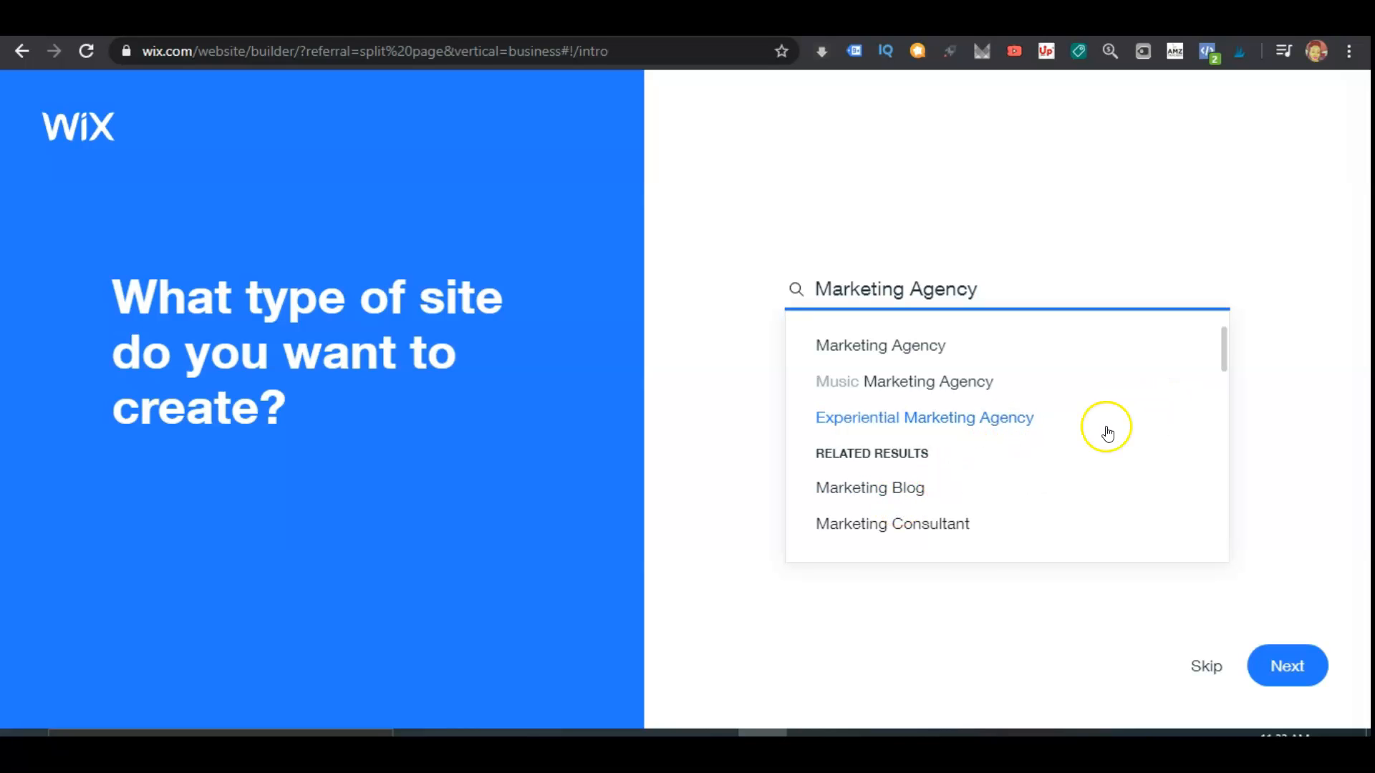
drag(1222, 349, 1215, 414)
- Change the site type search to Social Media Marketing, pick the Social Media Marketing Portfolio suggestion and continue
click(817, 289)
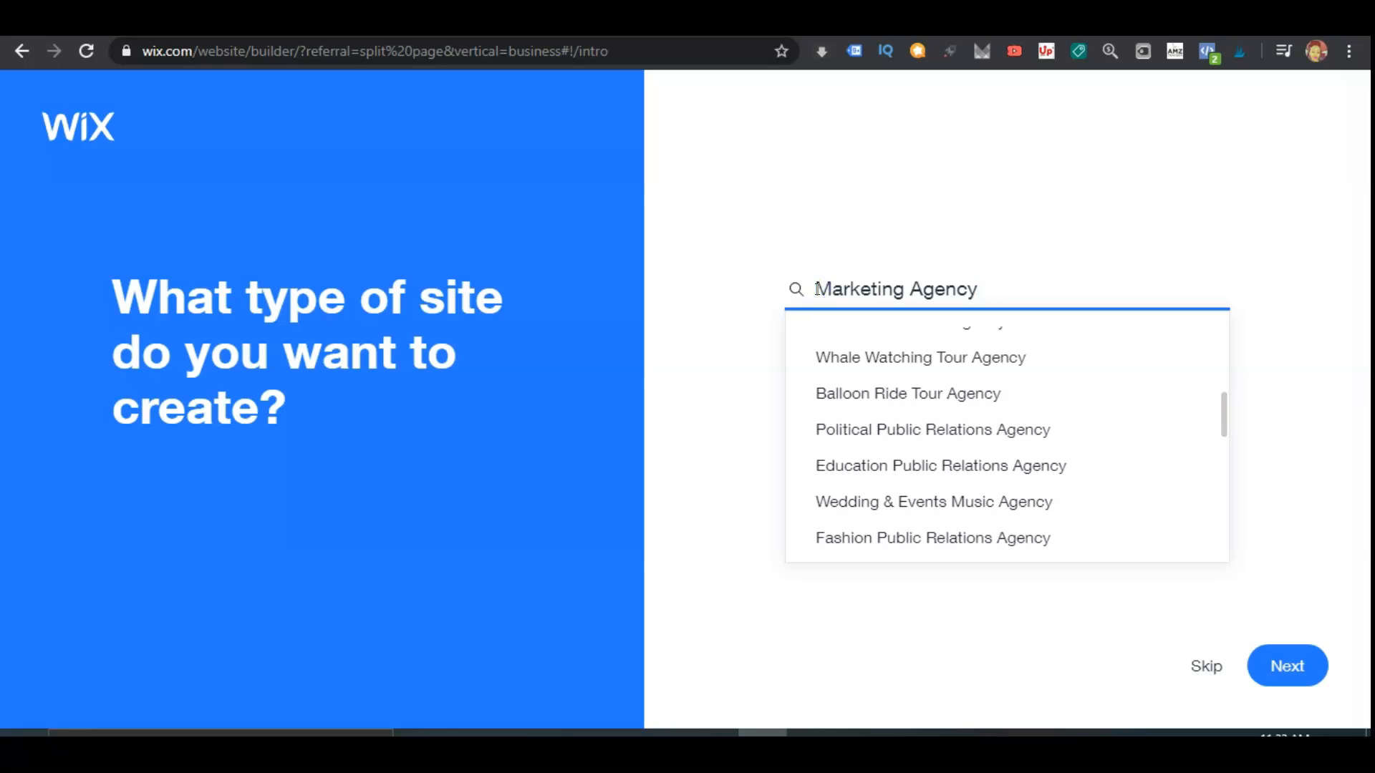
text(Social Media)
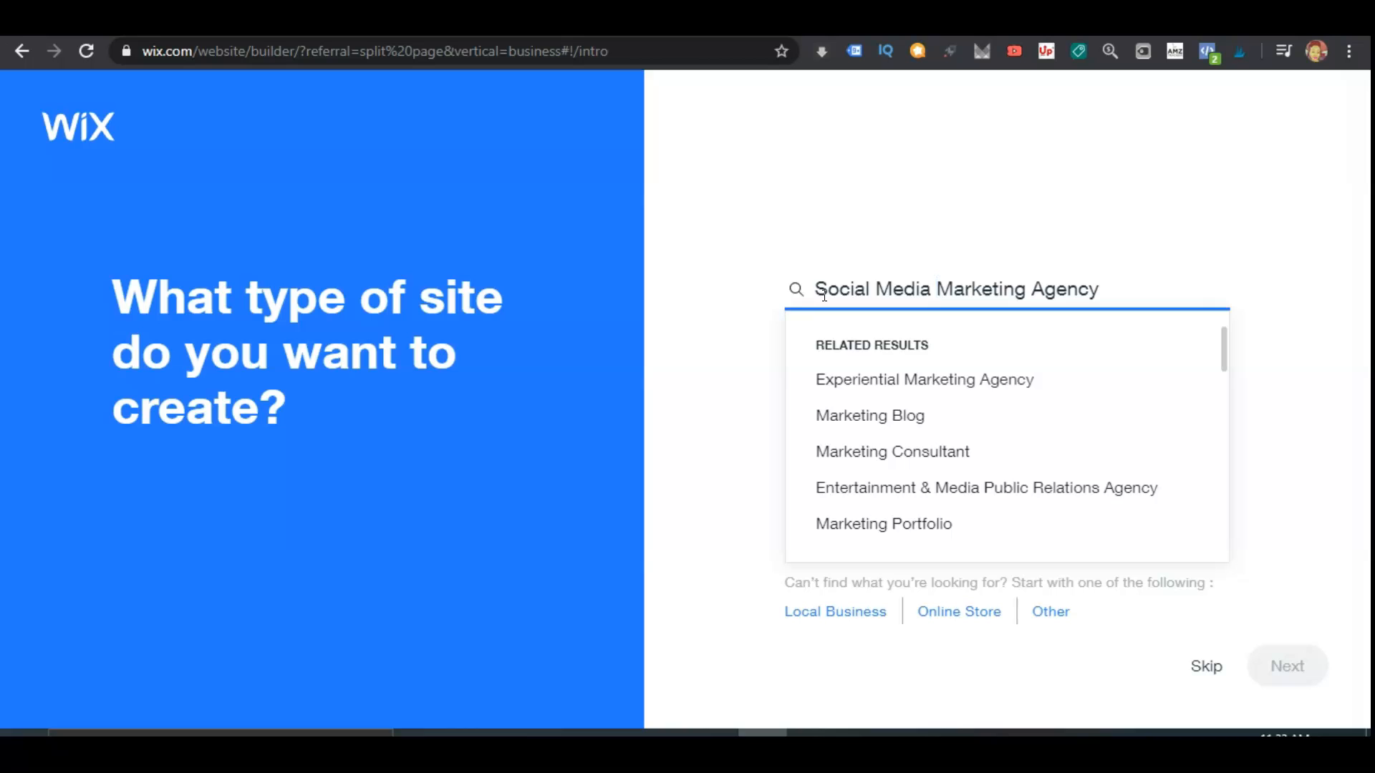
click(1125, 292)
key(BackSpace)
key(BackSpace)
key(BackSpace)
key(BackSpace)
key(BackSpace)
key(BackSpace)
key(BackSpace)
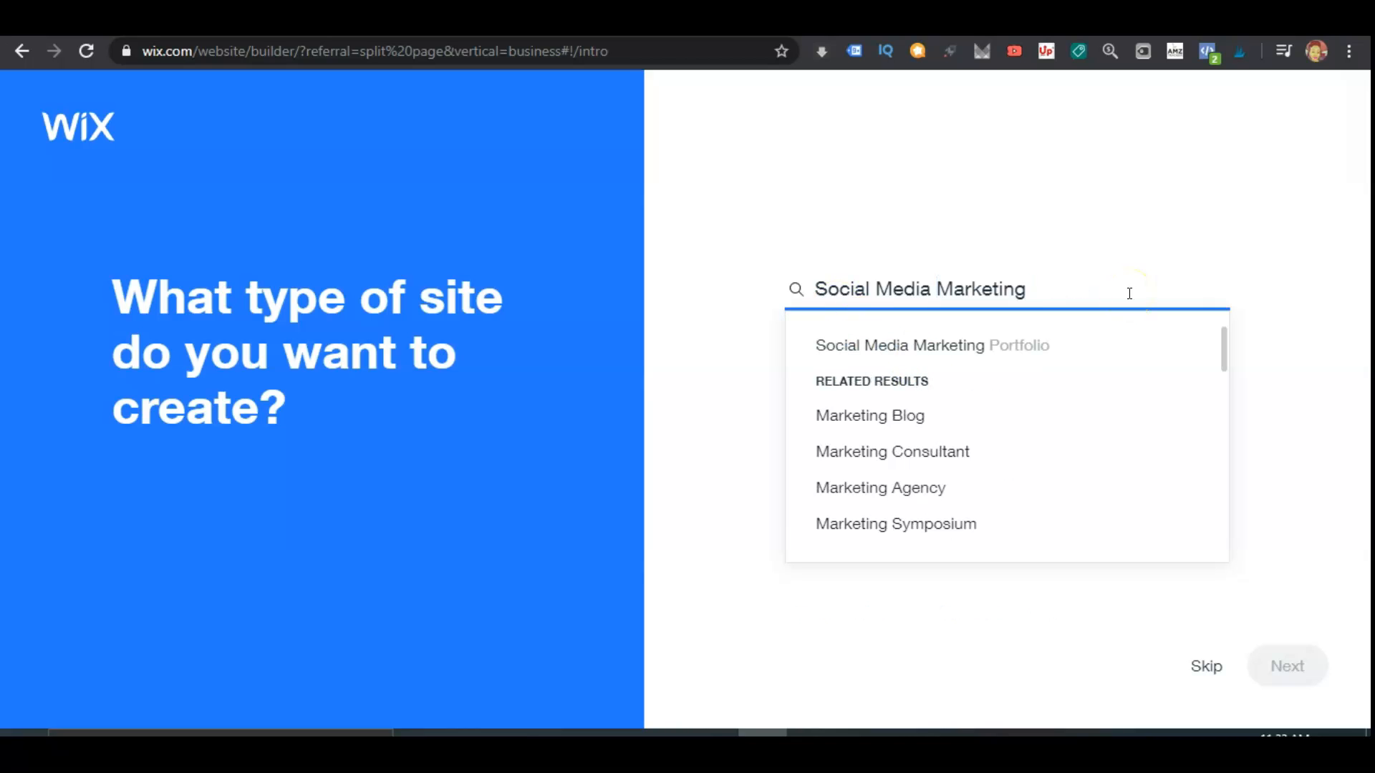
click(854, 346)
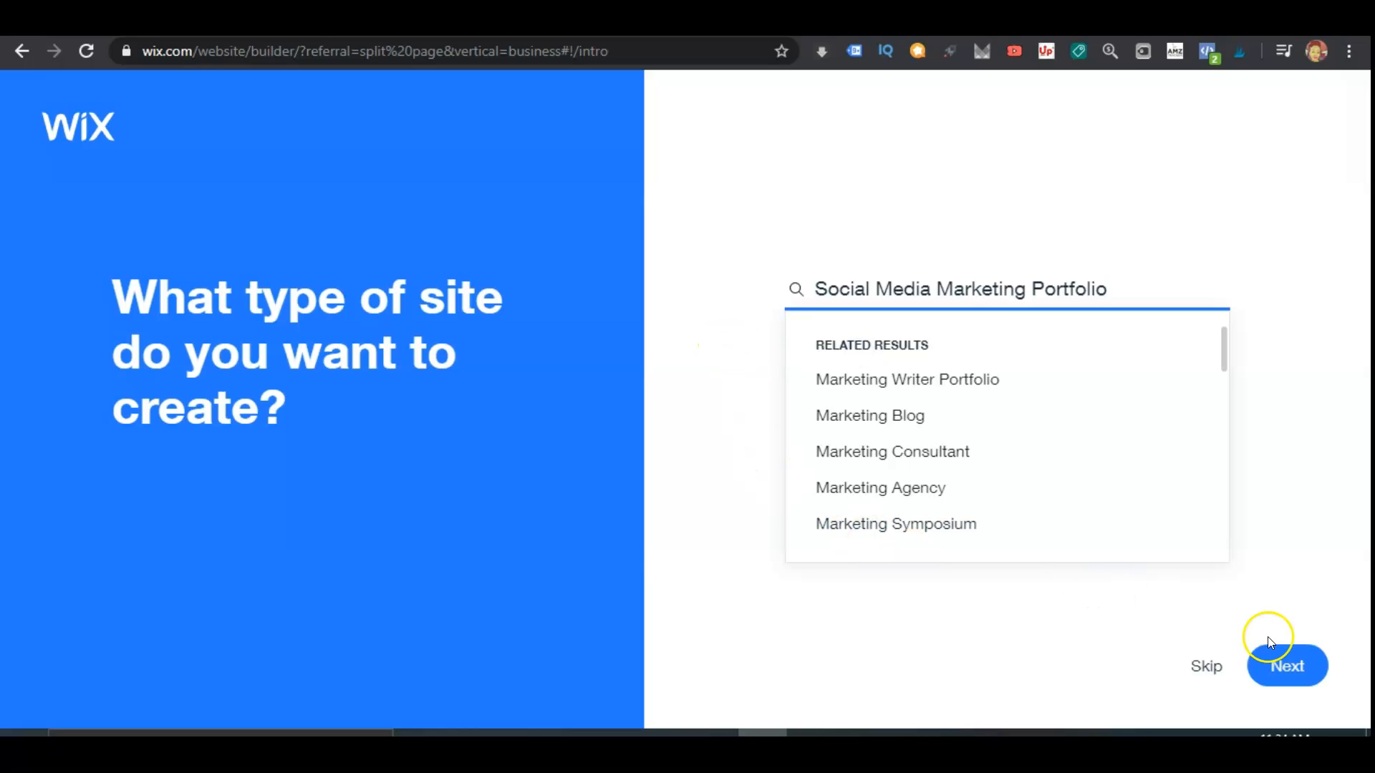
click(1274, 675)
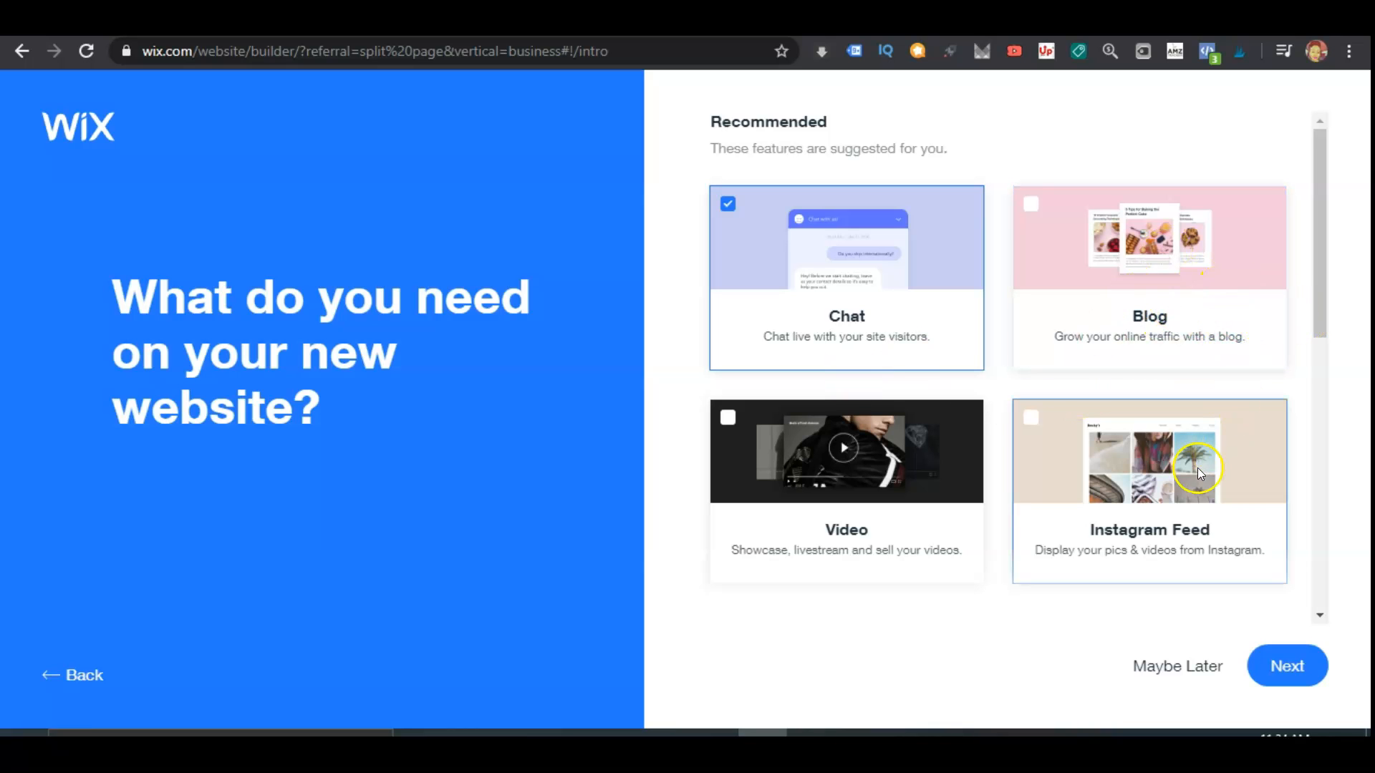
- Look through the available website features, add Bookings, Subscribe Form and Blog, and continue
drag(1312, 323, 1310, 435)
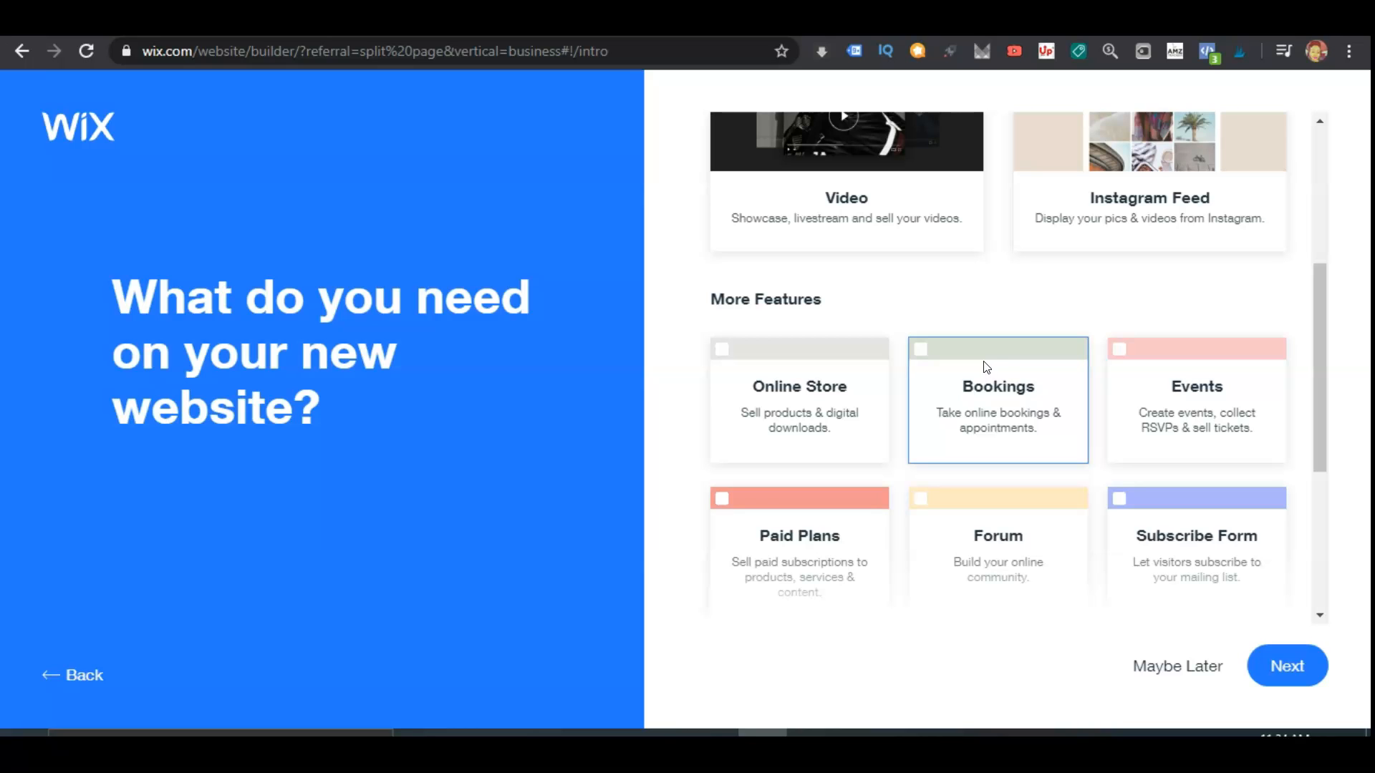
scroll(1310, 528, down, 3)
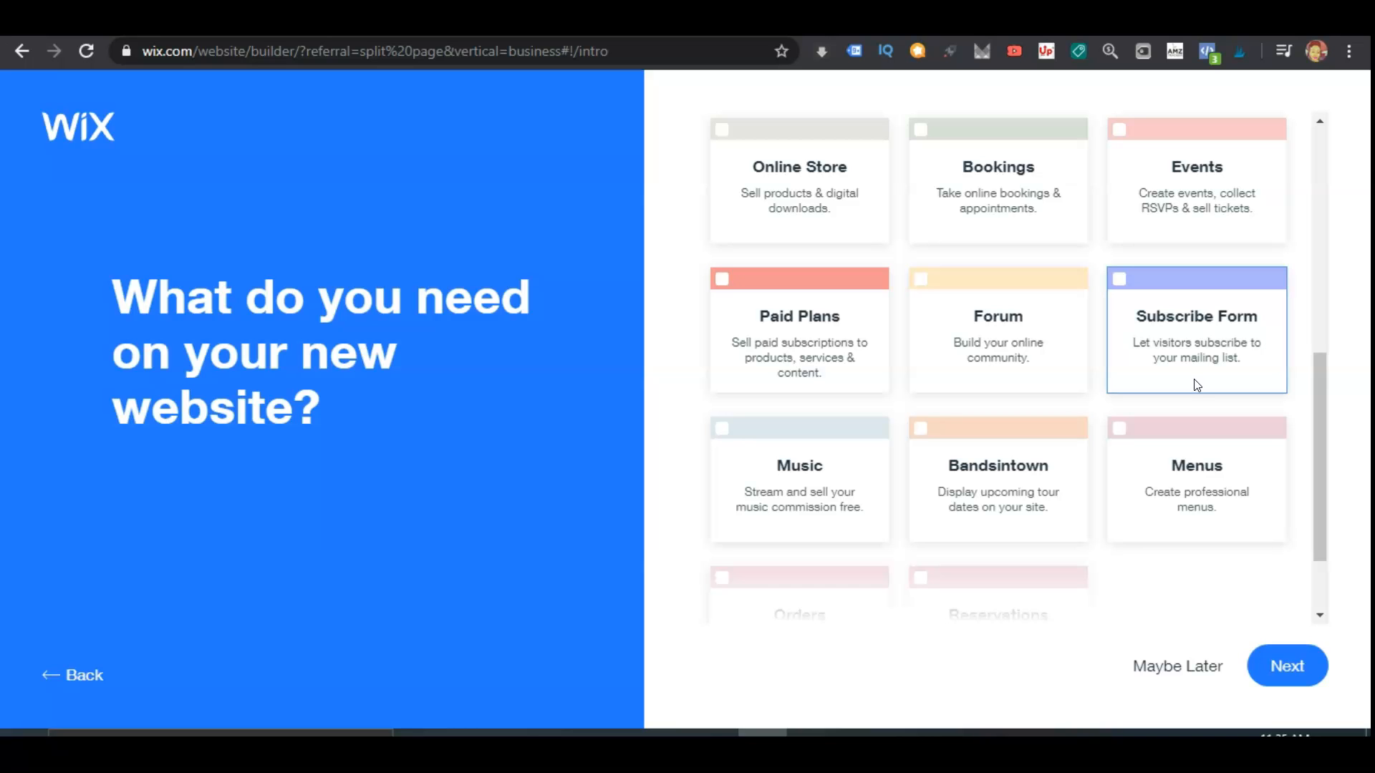
drag(1320, 521, 1320, 574)
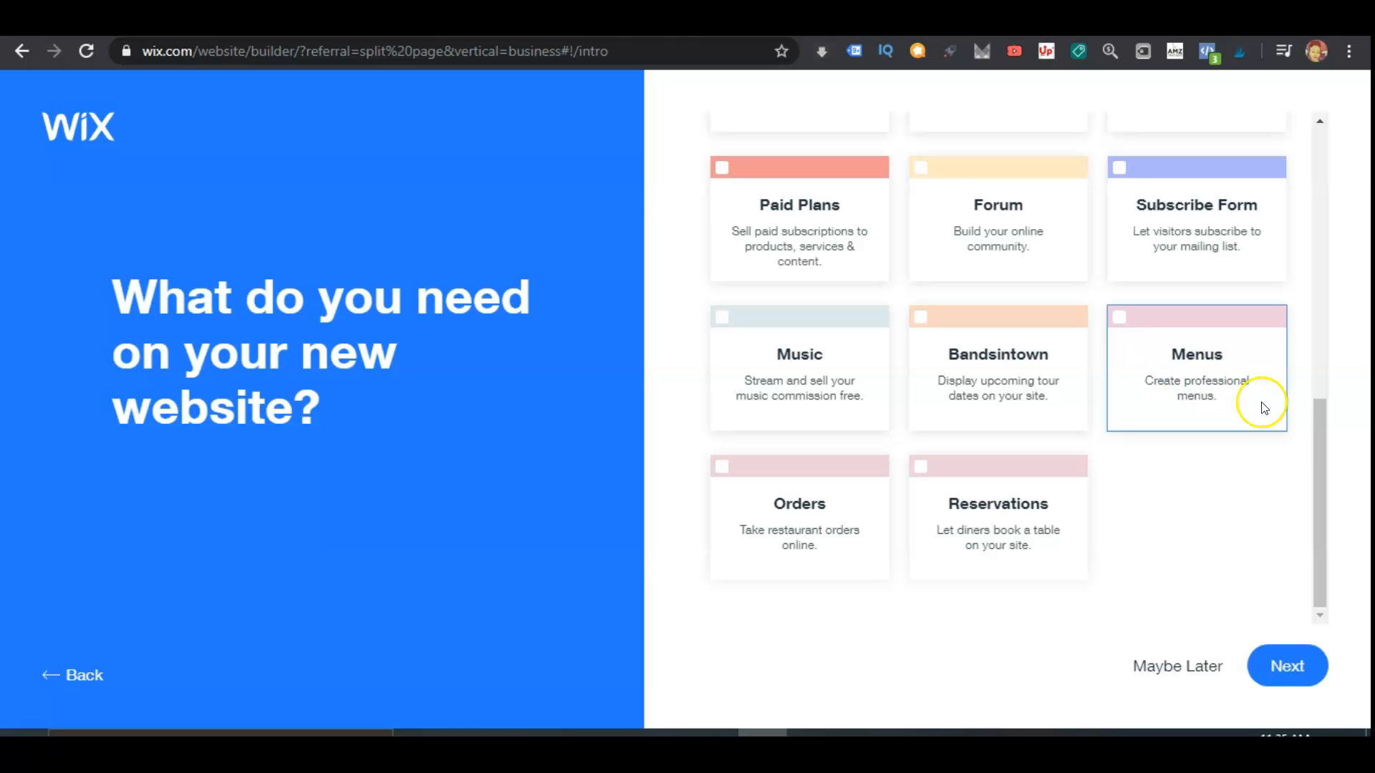
drag(1317, 482, 1350, 364)
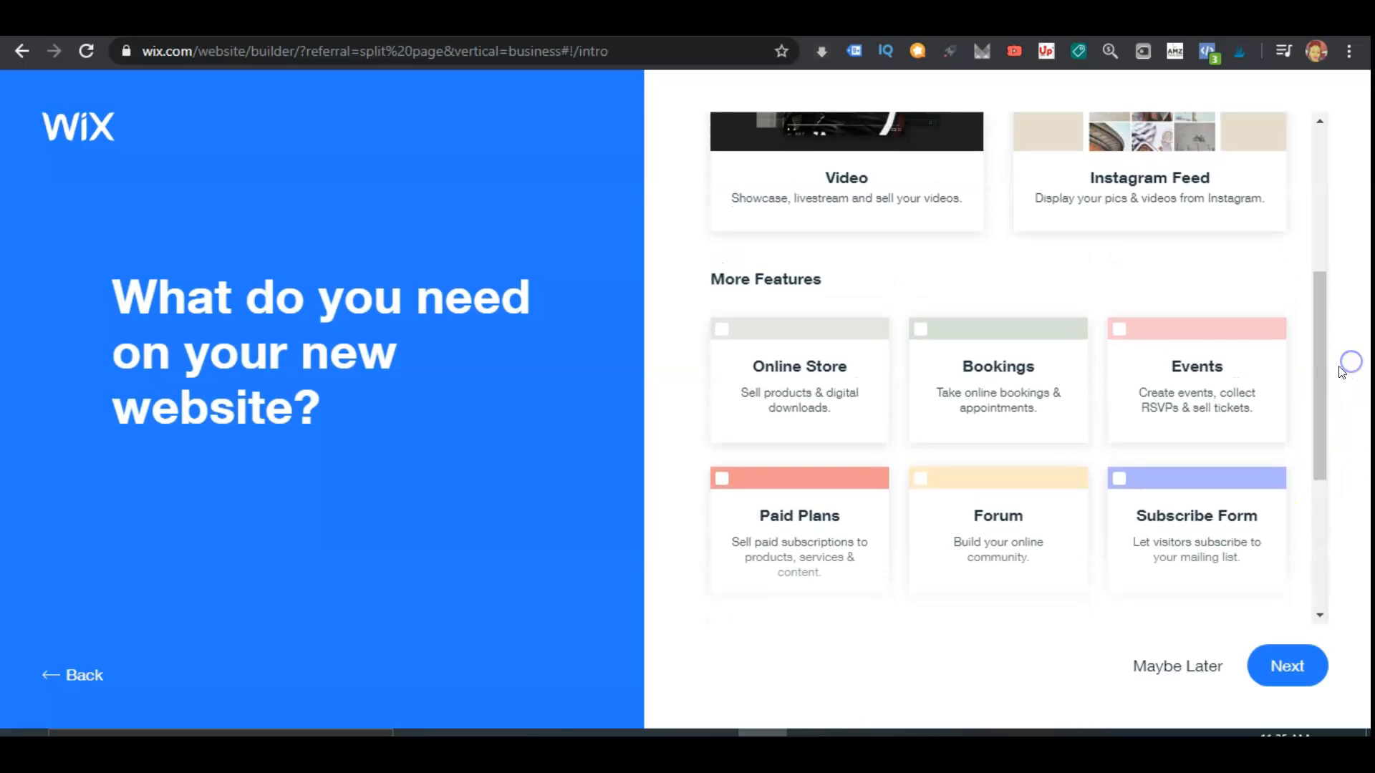
click(990, 438)
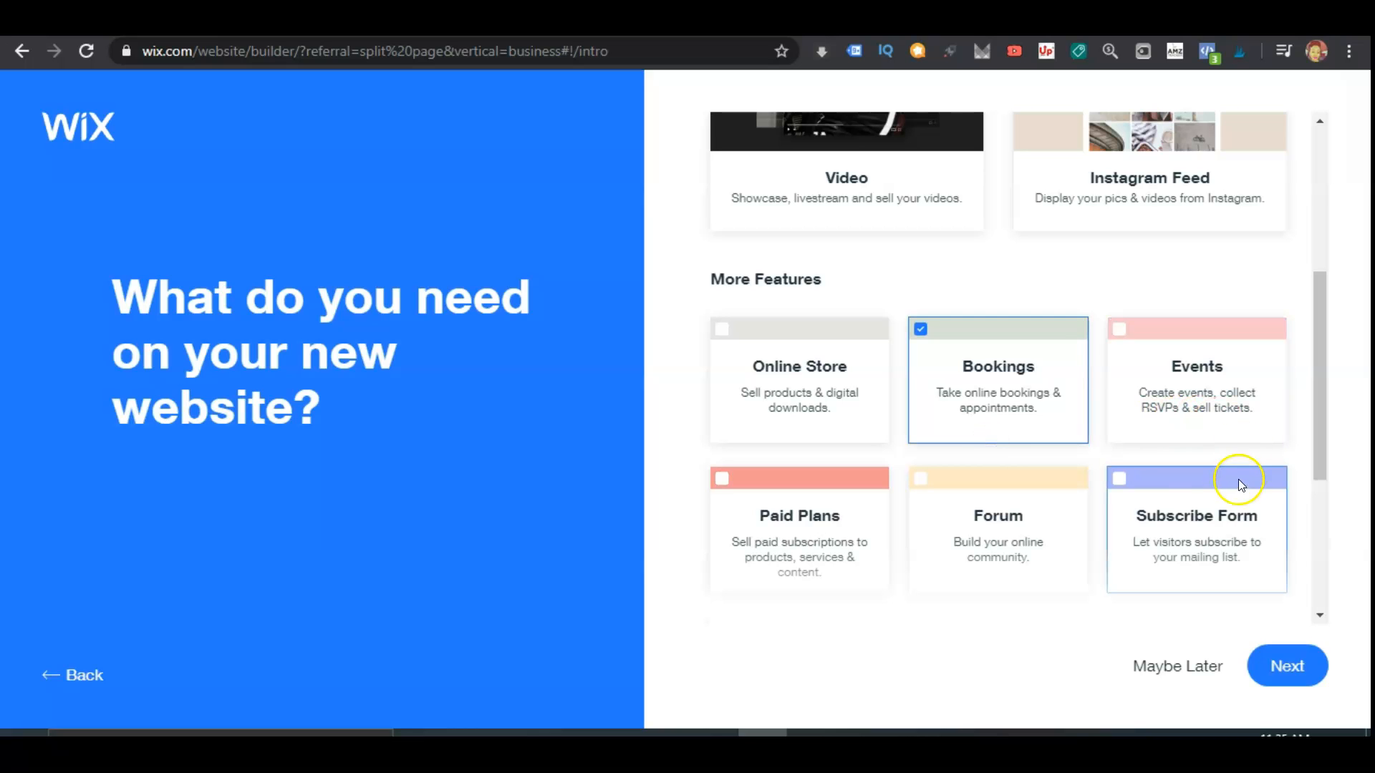
click(1157, 492)
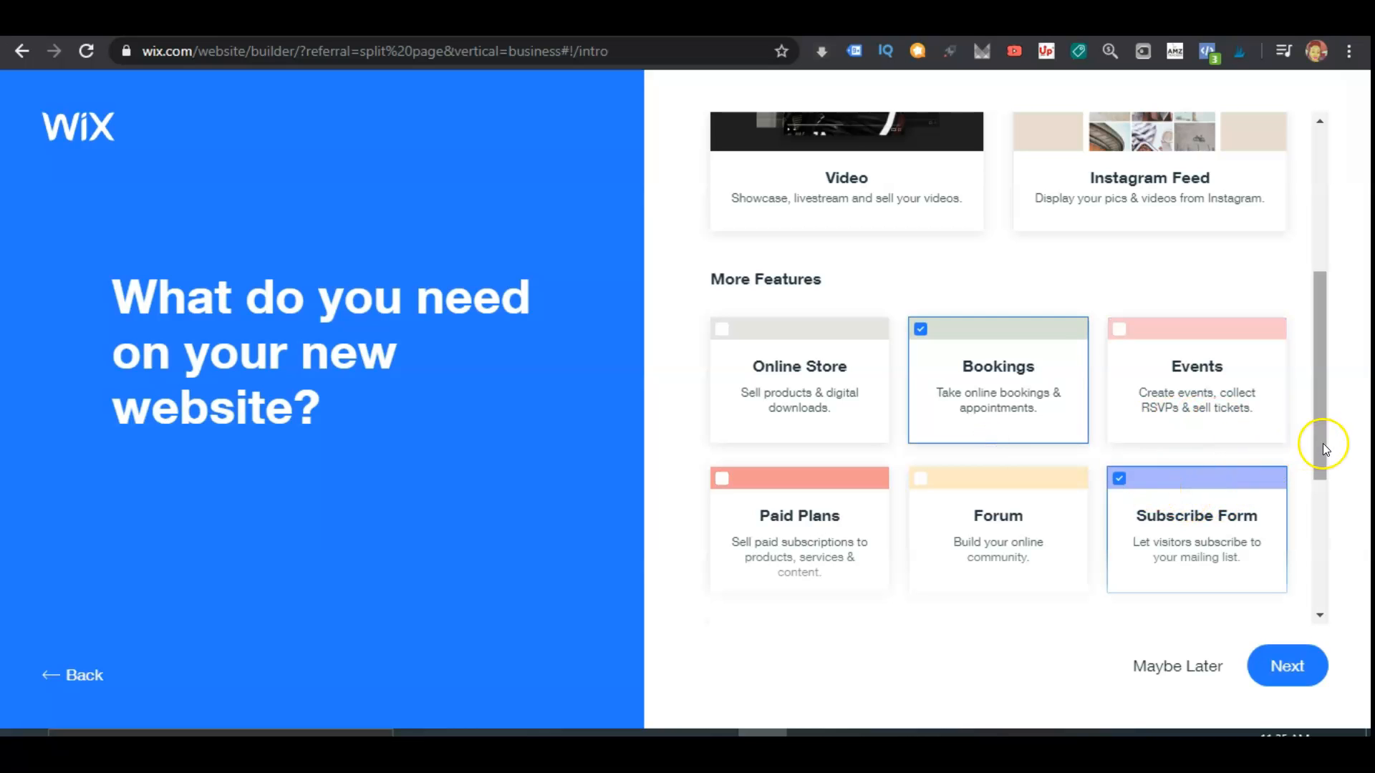
drag(1321, 456, 1321, 311)
click(1059, 269)
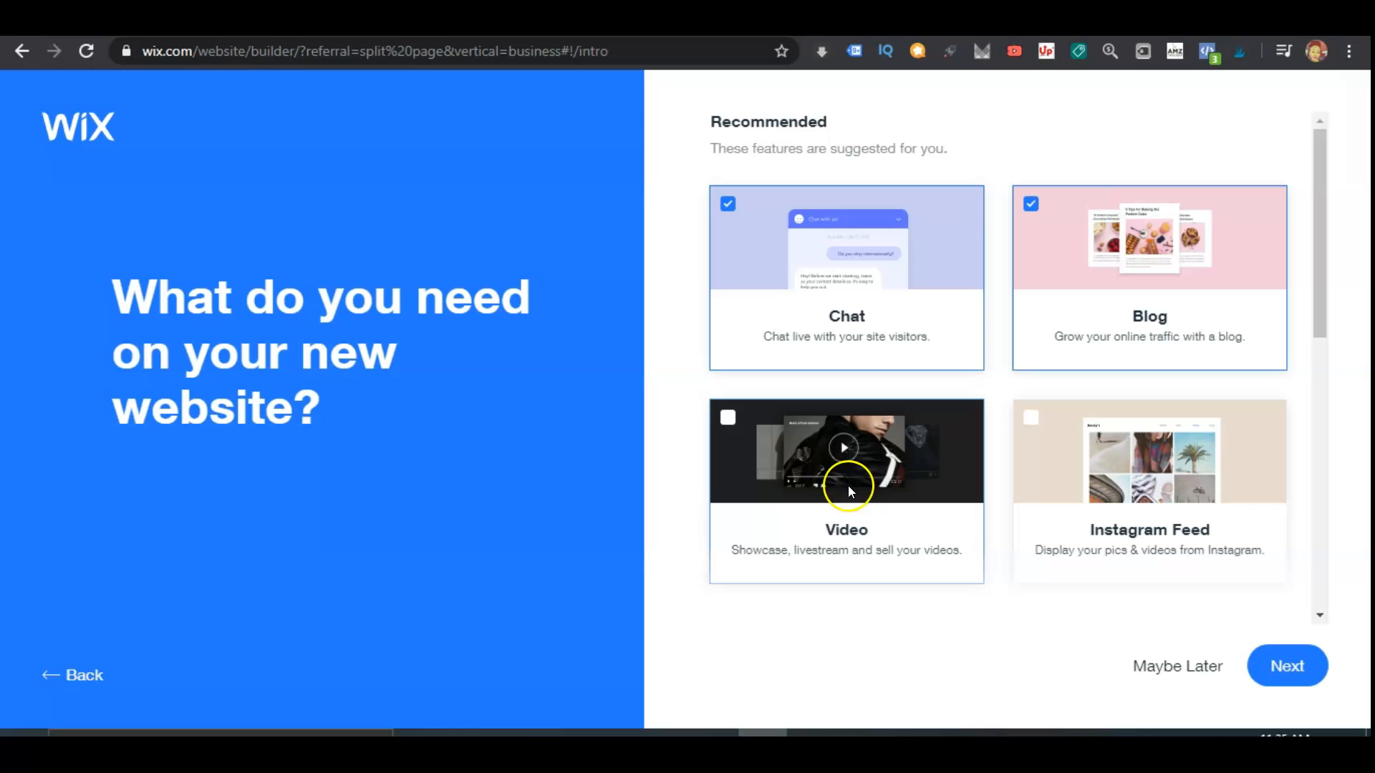
click(1287, 666)
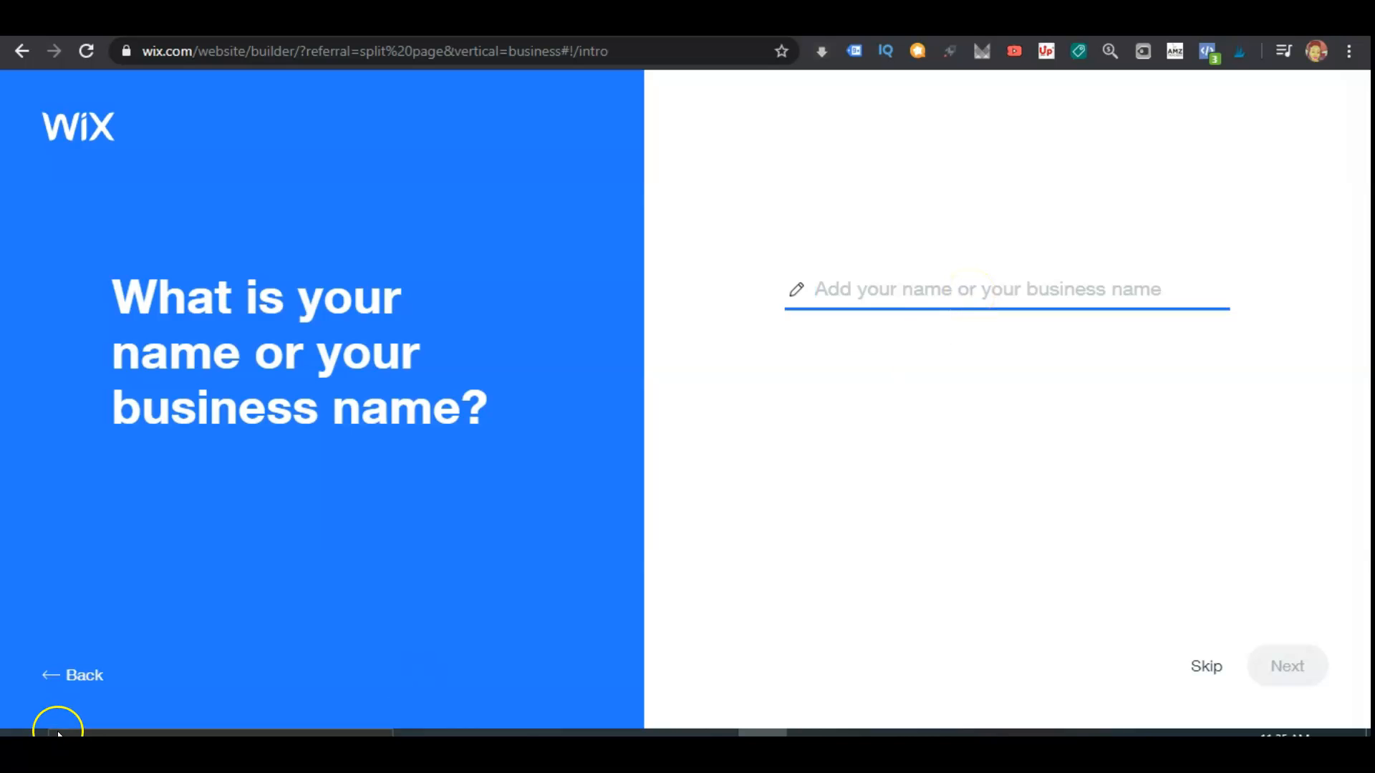
- Enter "Supreme Social Marketing" as the business name and continue
click(971, 287)
text(S)
text(upe)
text(reme )
text(Marketing)
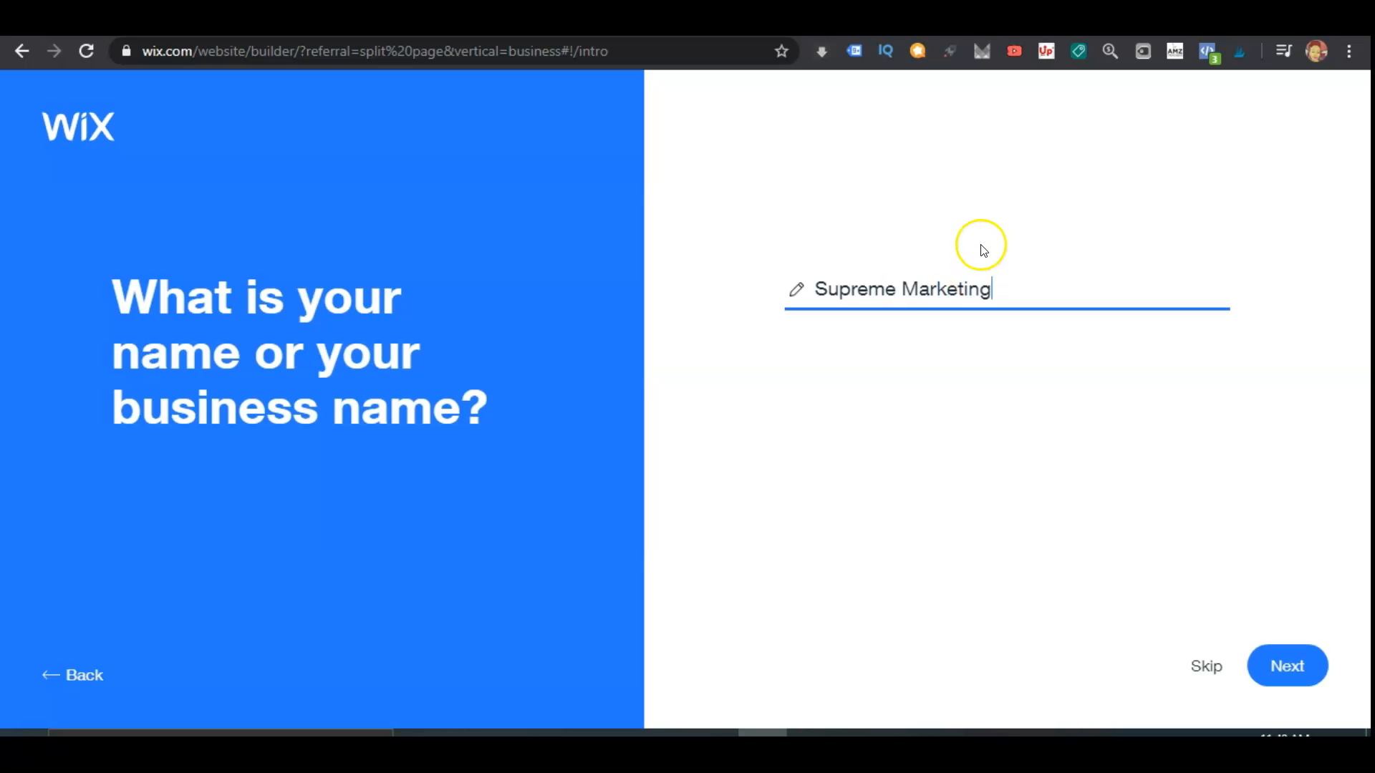
click(900, 290)
text(DigitalMarketing)
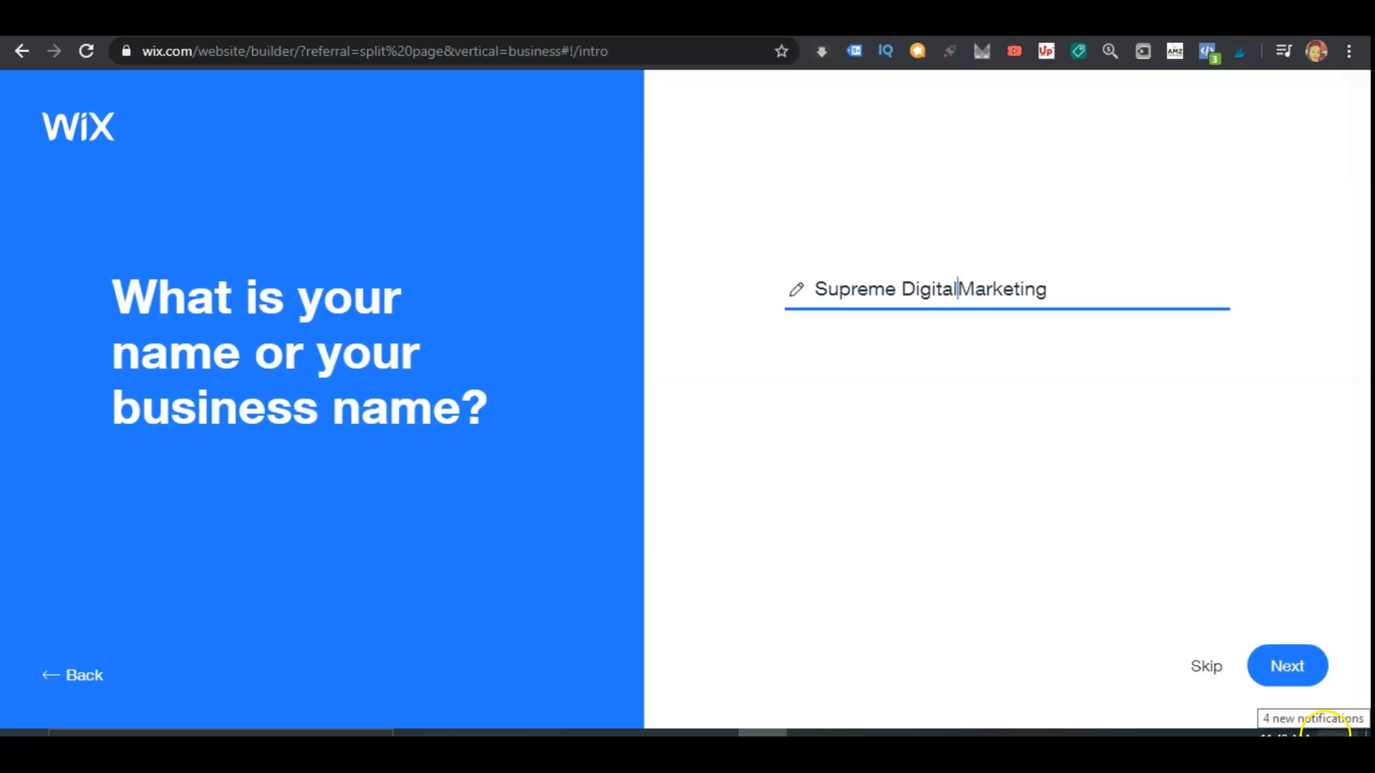
key(ctrl+BackSpace)
text(Social)
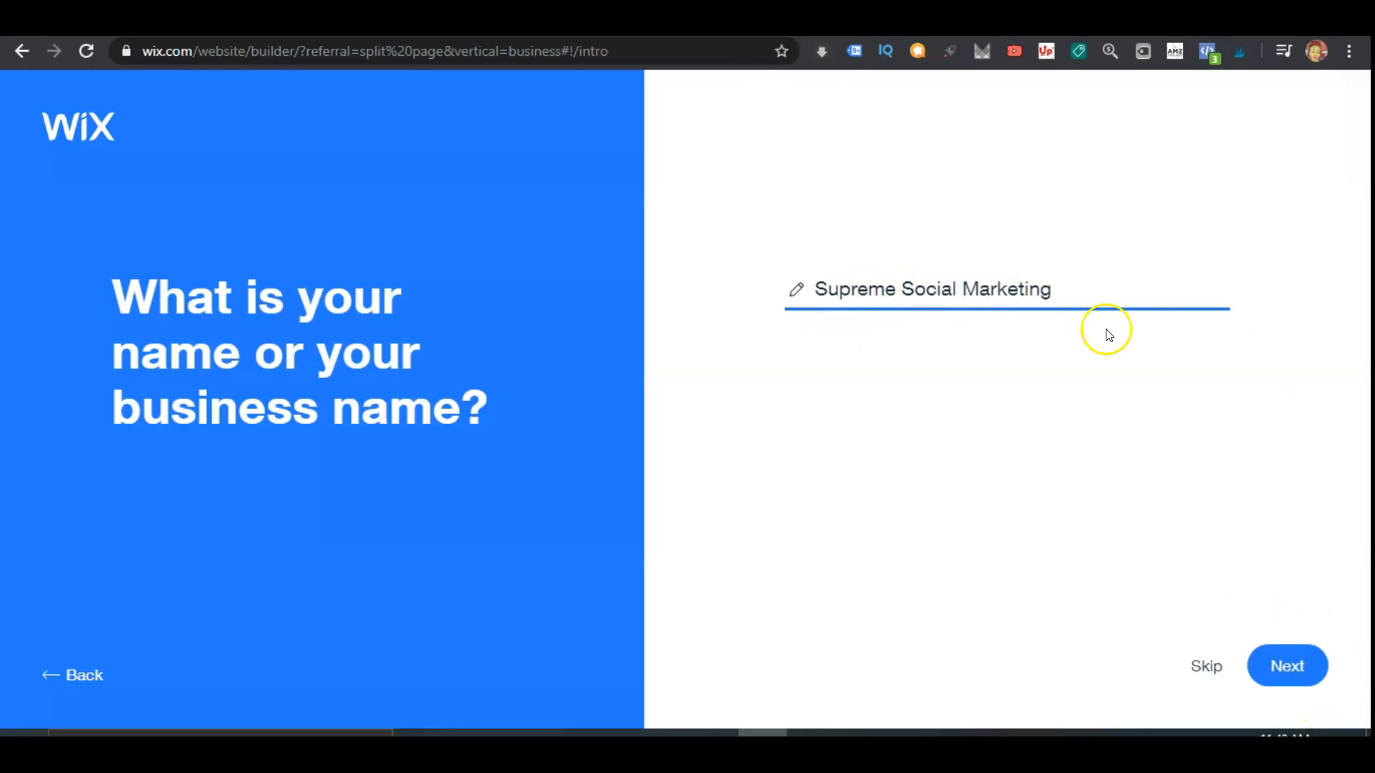
click(1287, 676)
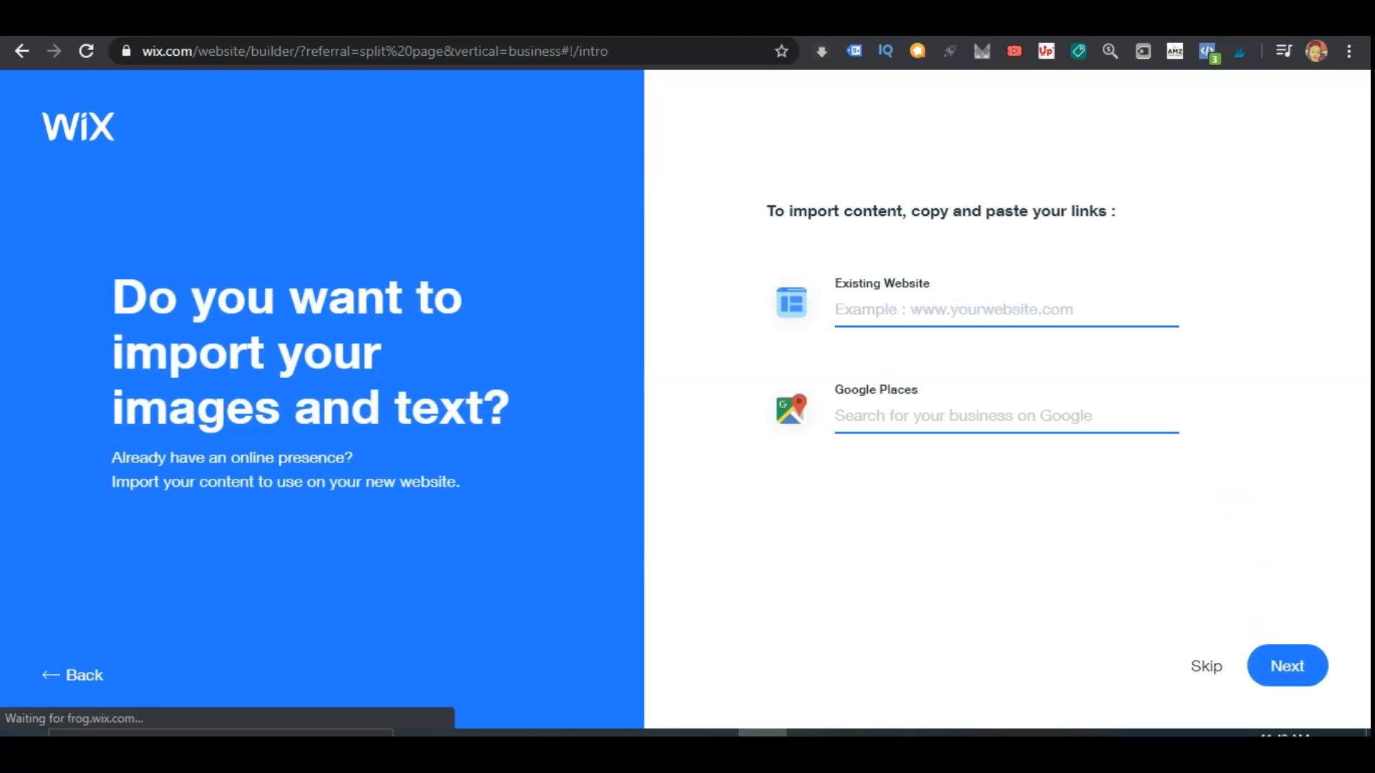
- Skip importing images and text from an existing website or Google Places
click(950, 306)
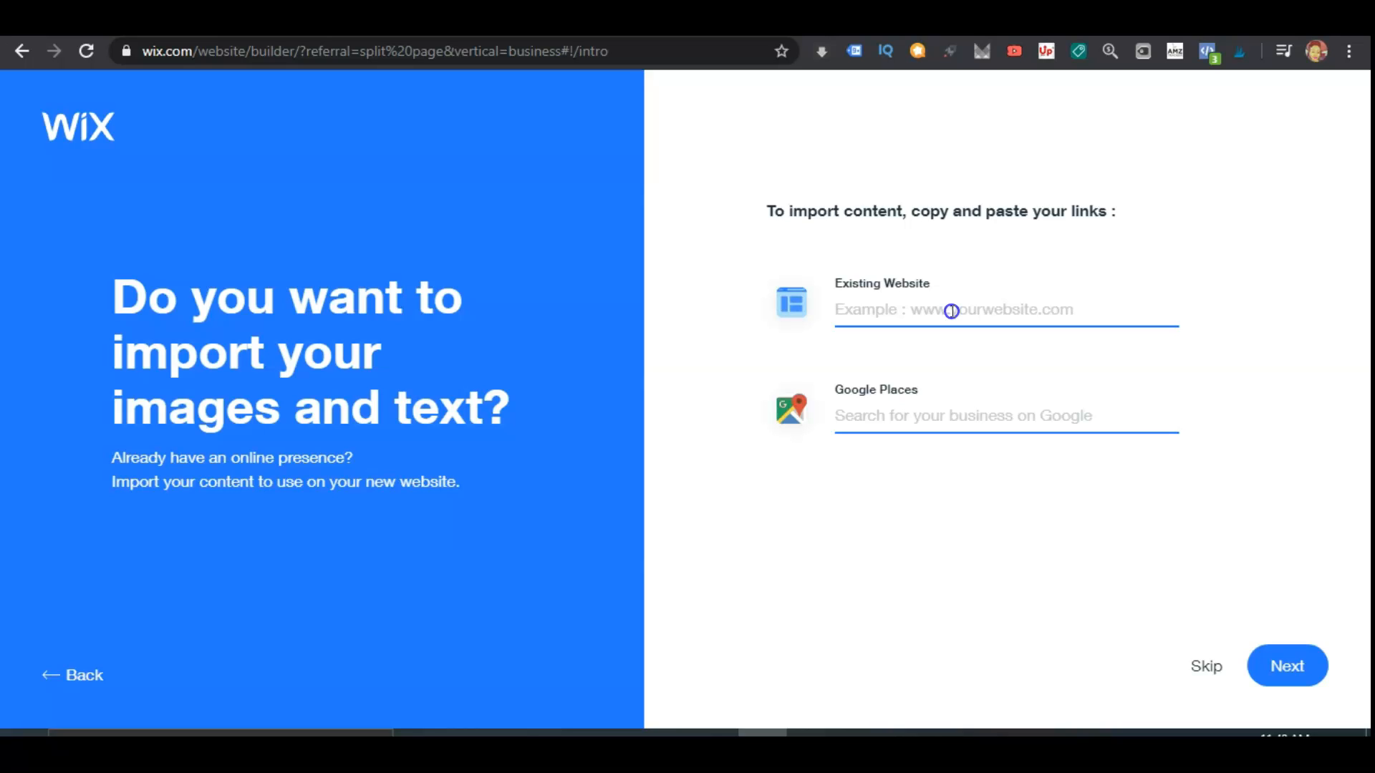
click(847, 428)
click(1197, 671)
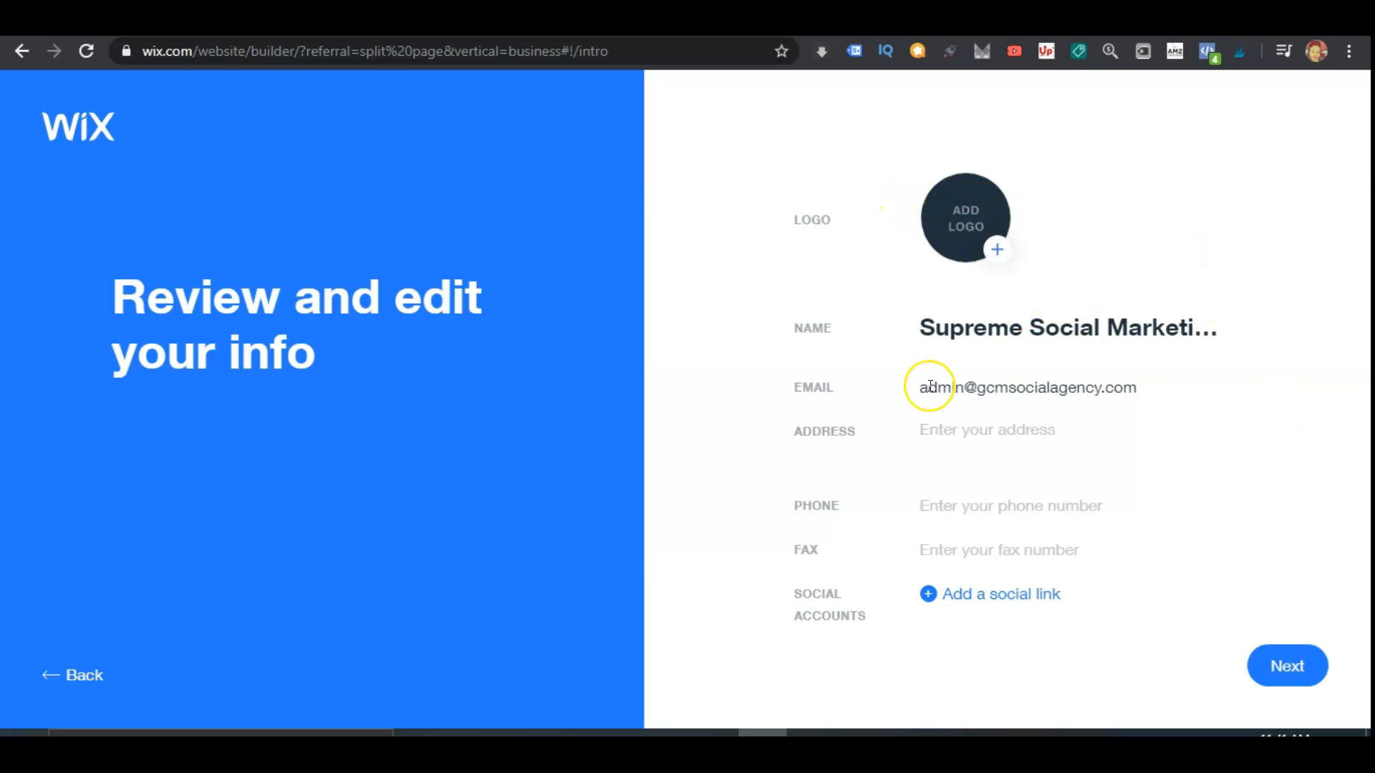
- Fill in the address, phone number and fax number in the business info and continue
click(942, 439)
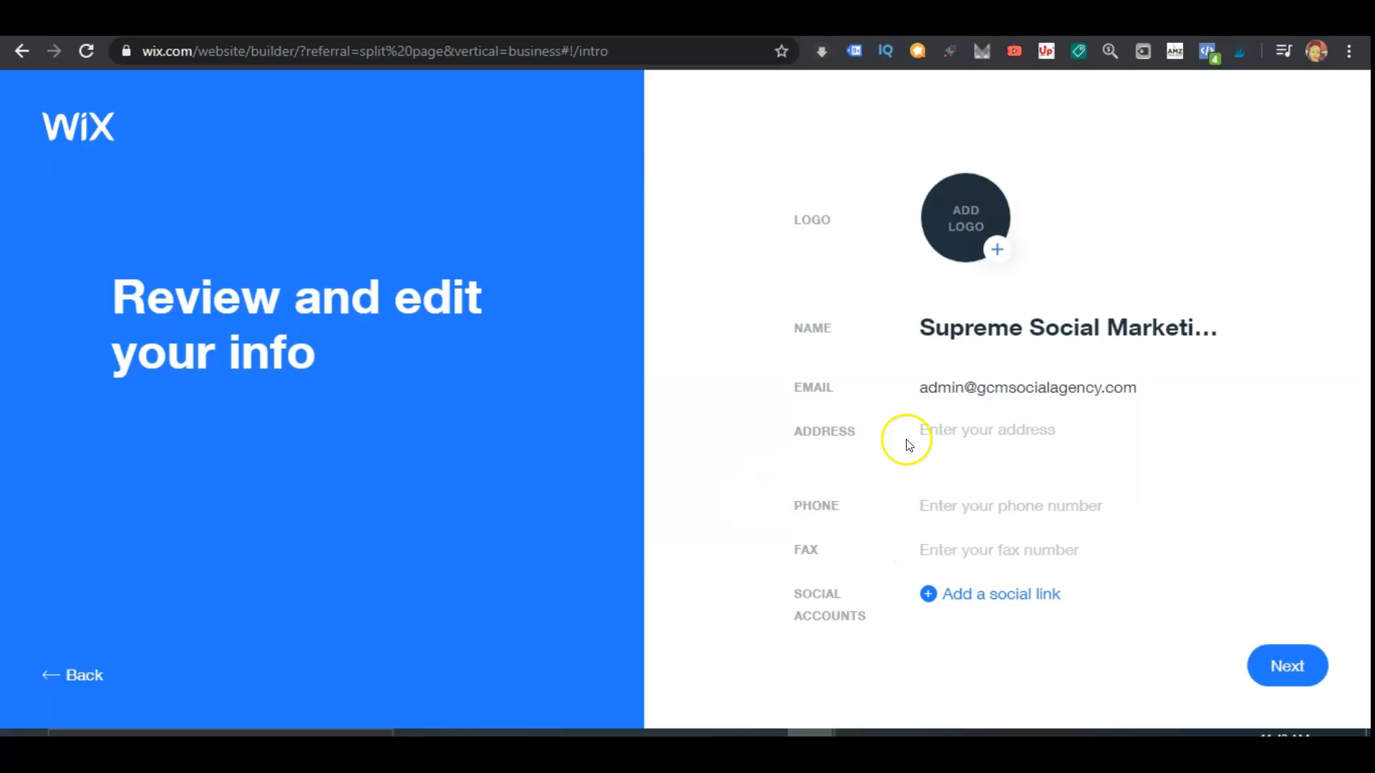
click(982, 435)
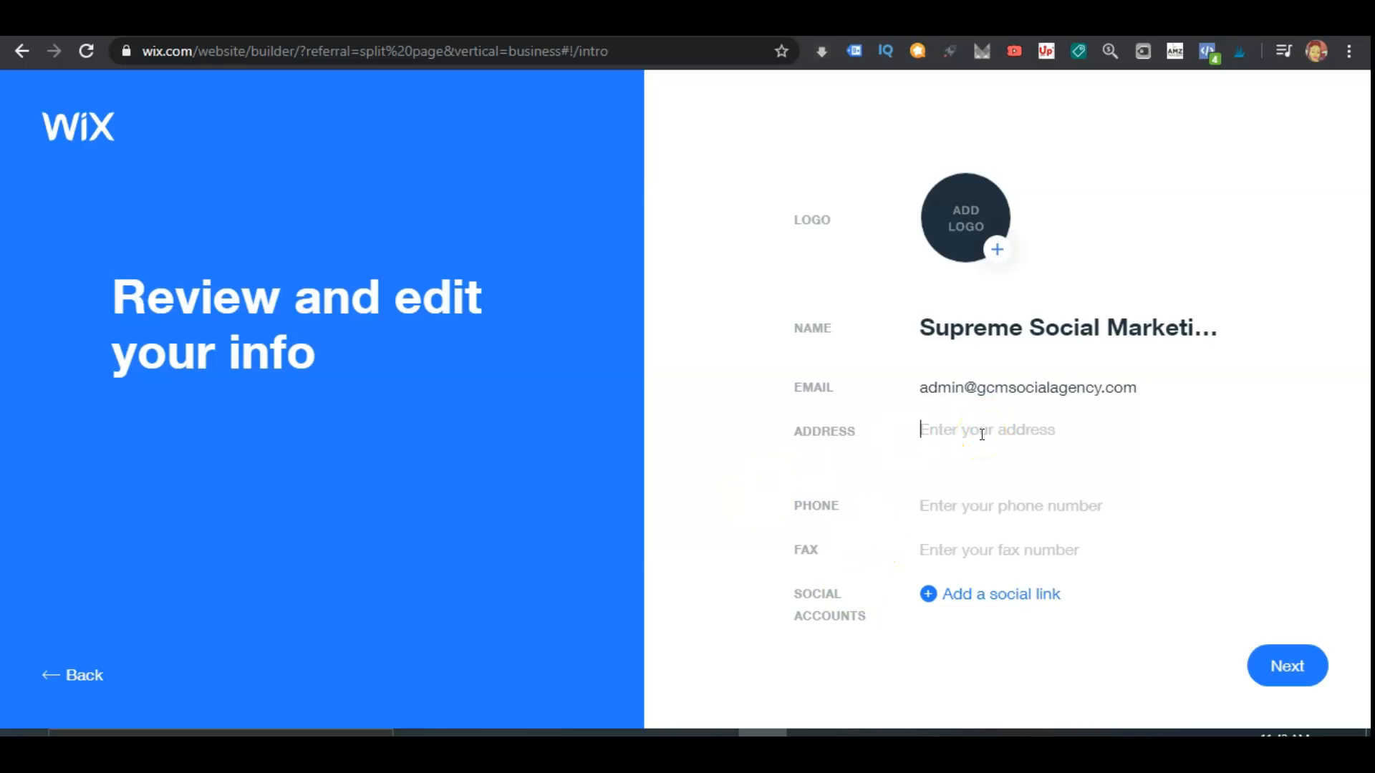
text(1236 N Main St. Beverly Hills, CA 90210)
click(960, 501)
text(555-555-55)
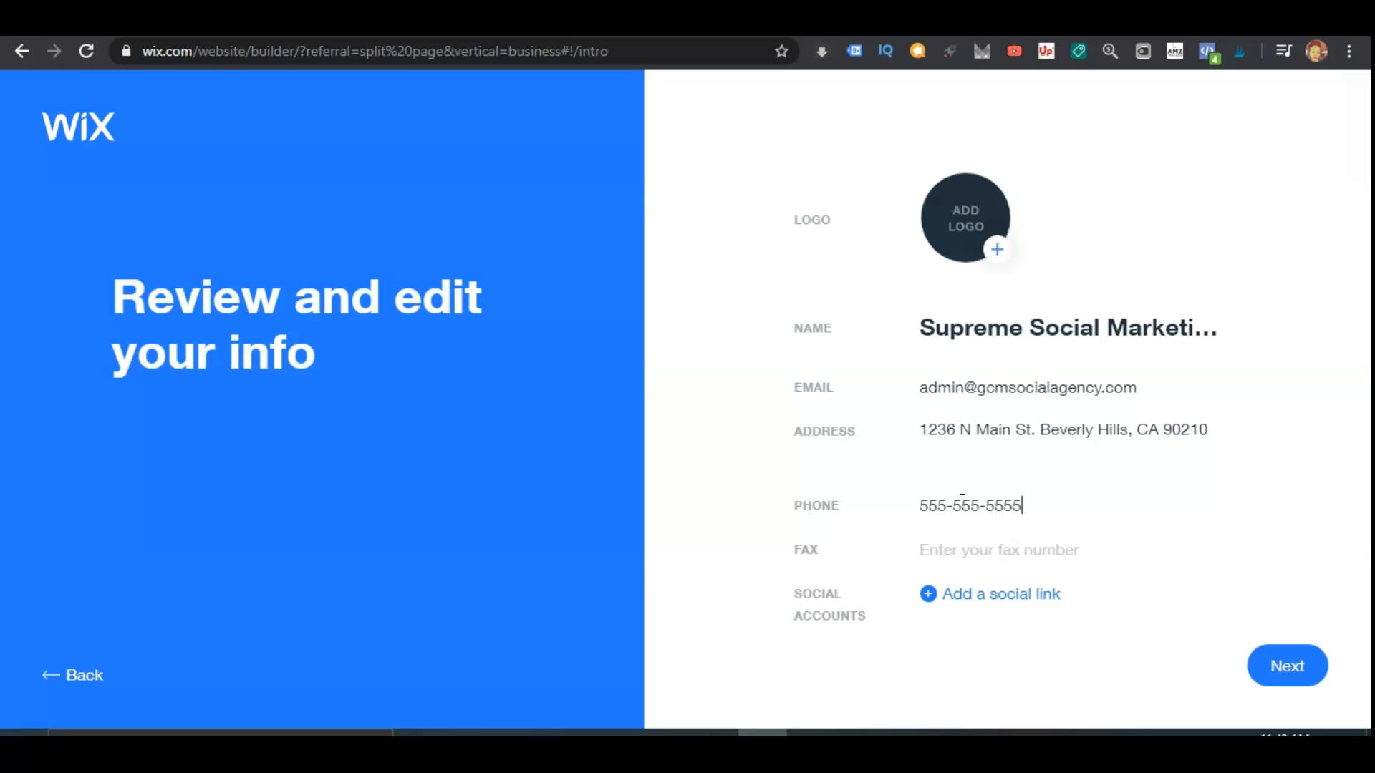
click(961, 547)
key(ctrl+v)
click(1286, 676)
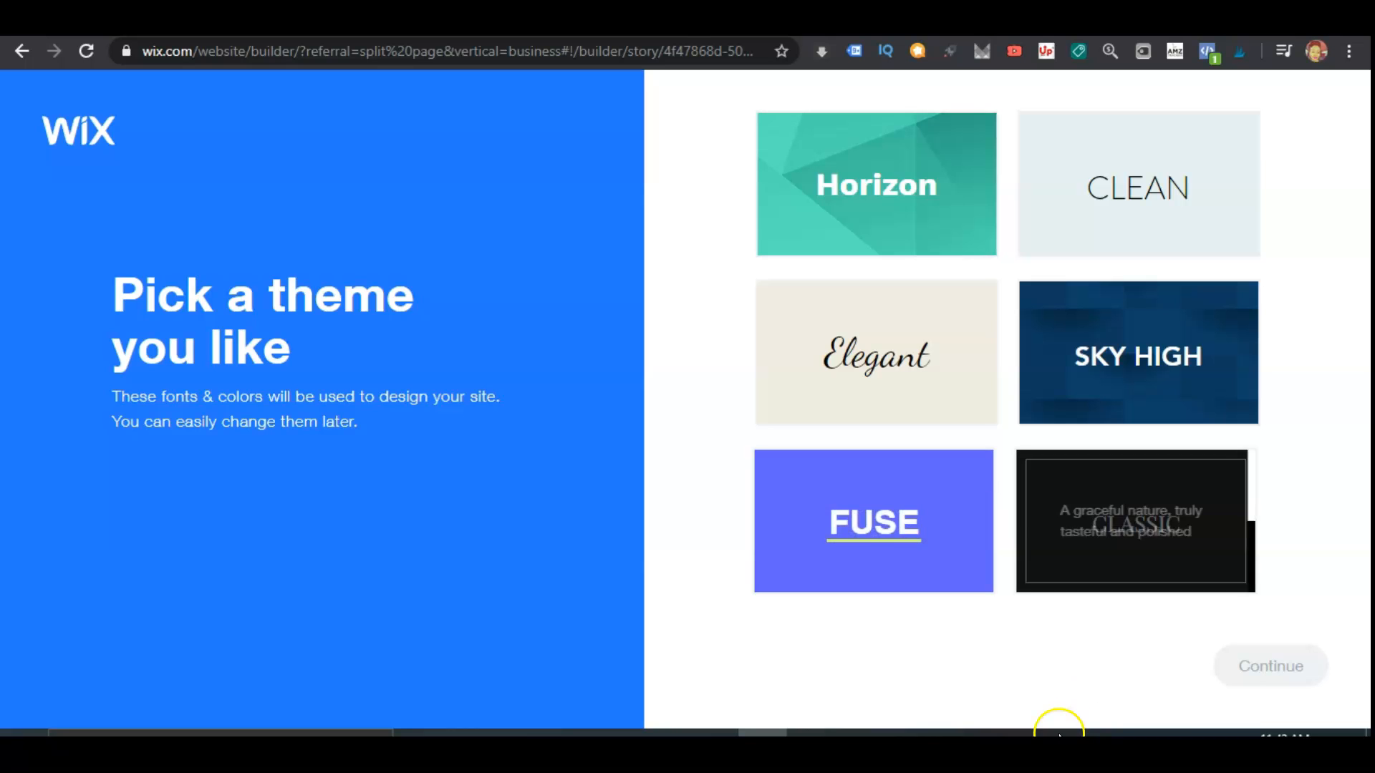
- Pick the Fuse theme for the site and continue to the homepage designs
click(867, 541)
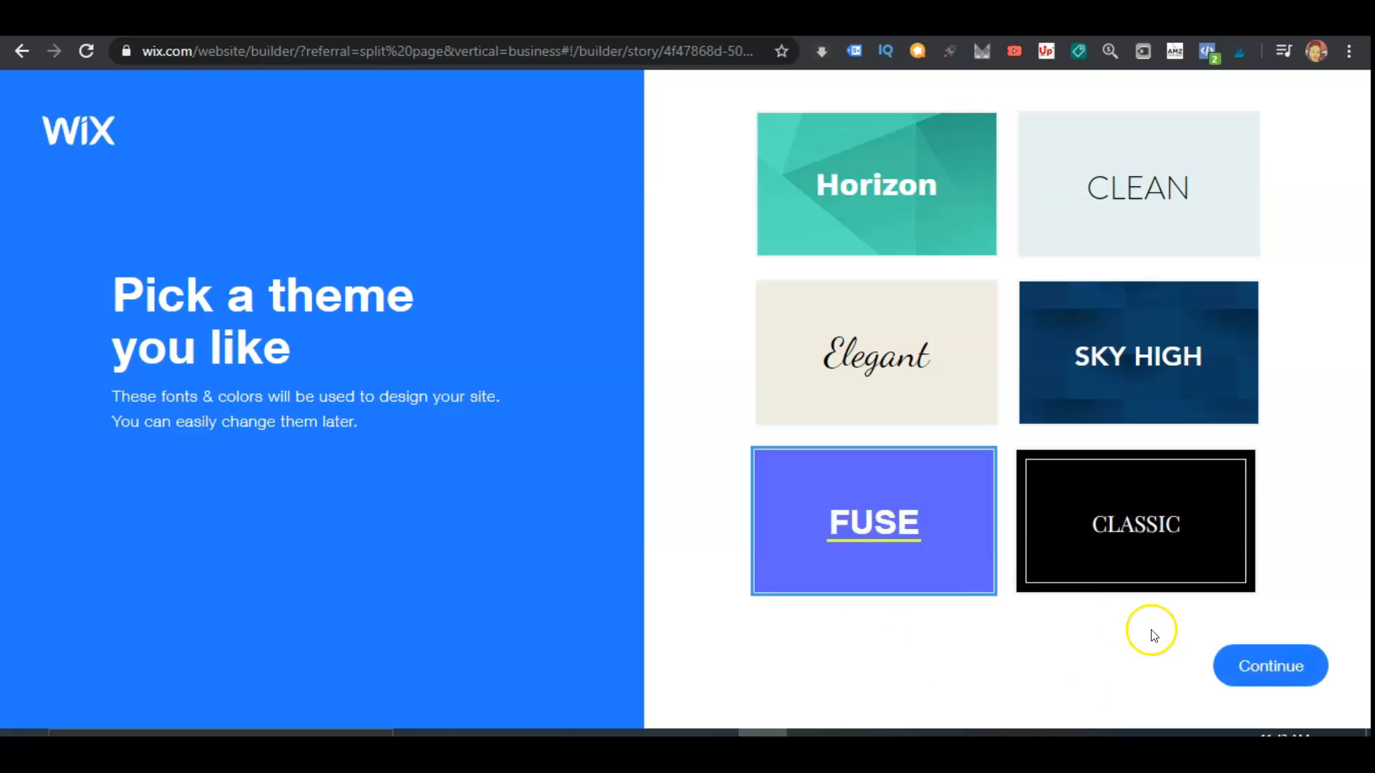
click(1283, 660)
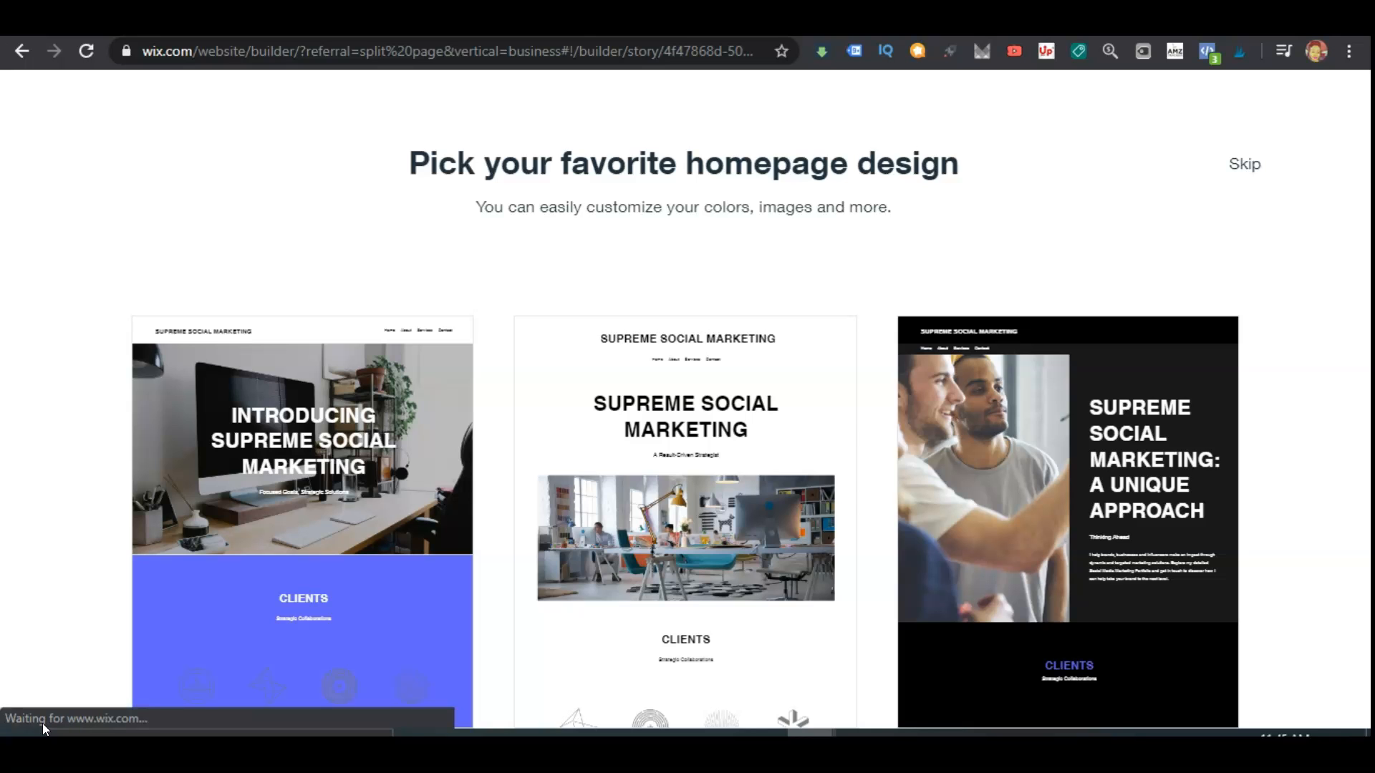
mouse_move(372, 537)
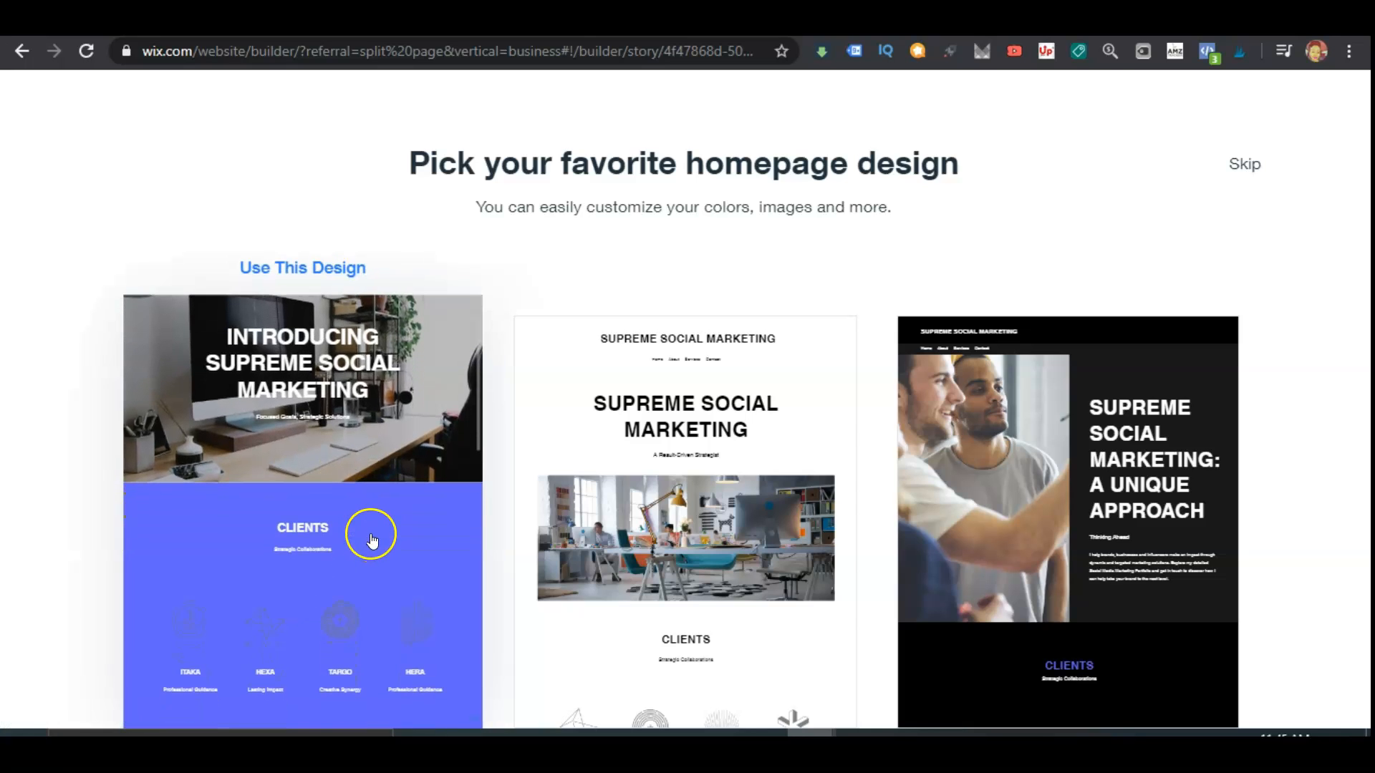
mouse_move(666, 514)
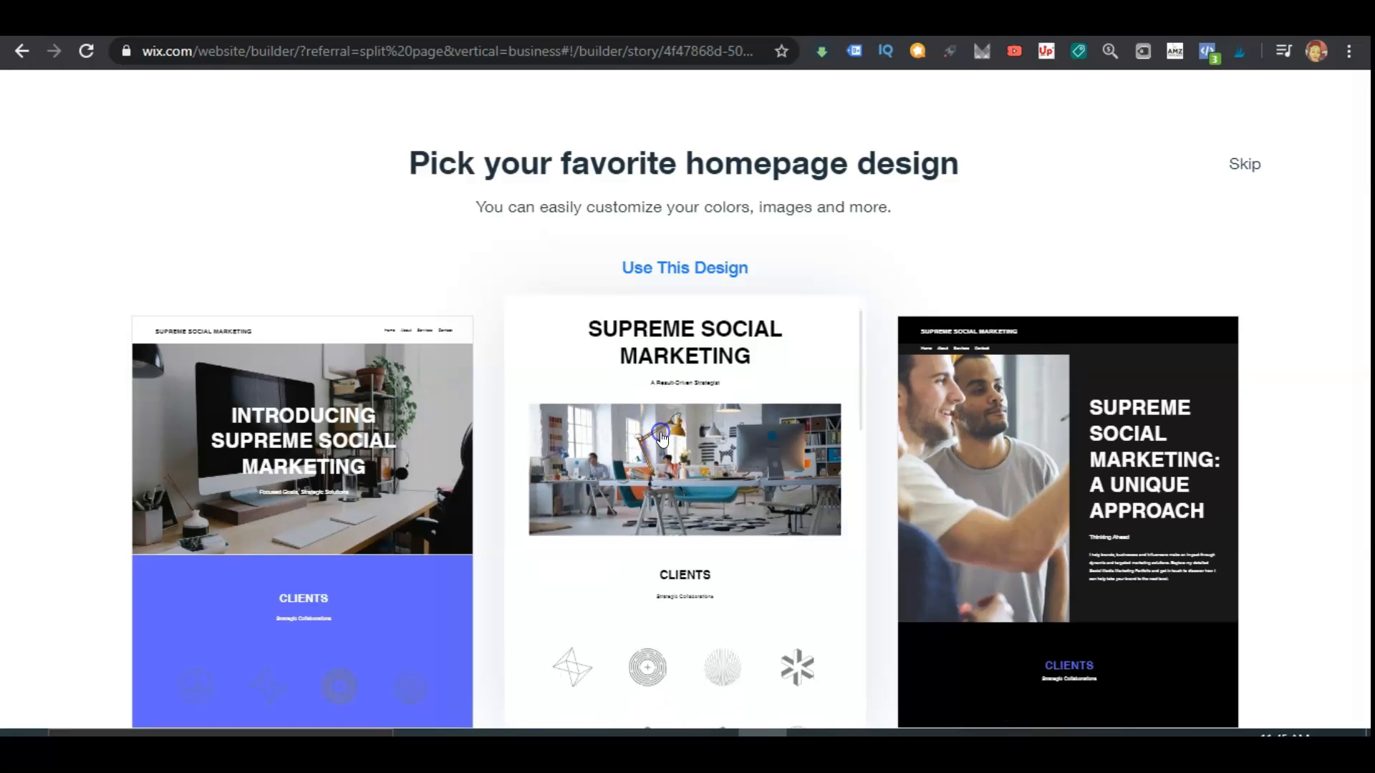
- Use the white homepage design with the centred headline above the office photo, and look through the page's sections
click(663, 438)
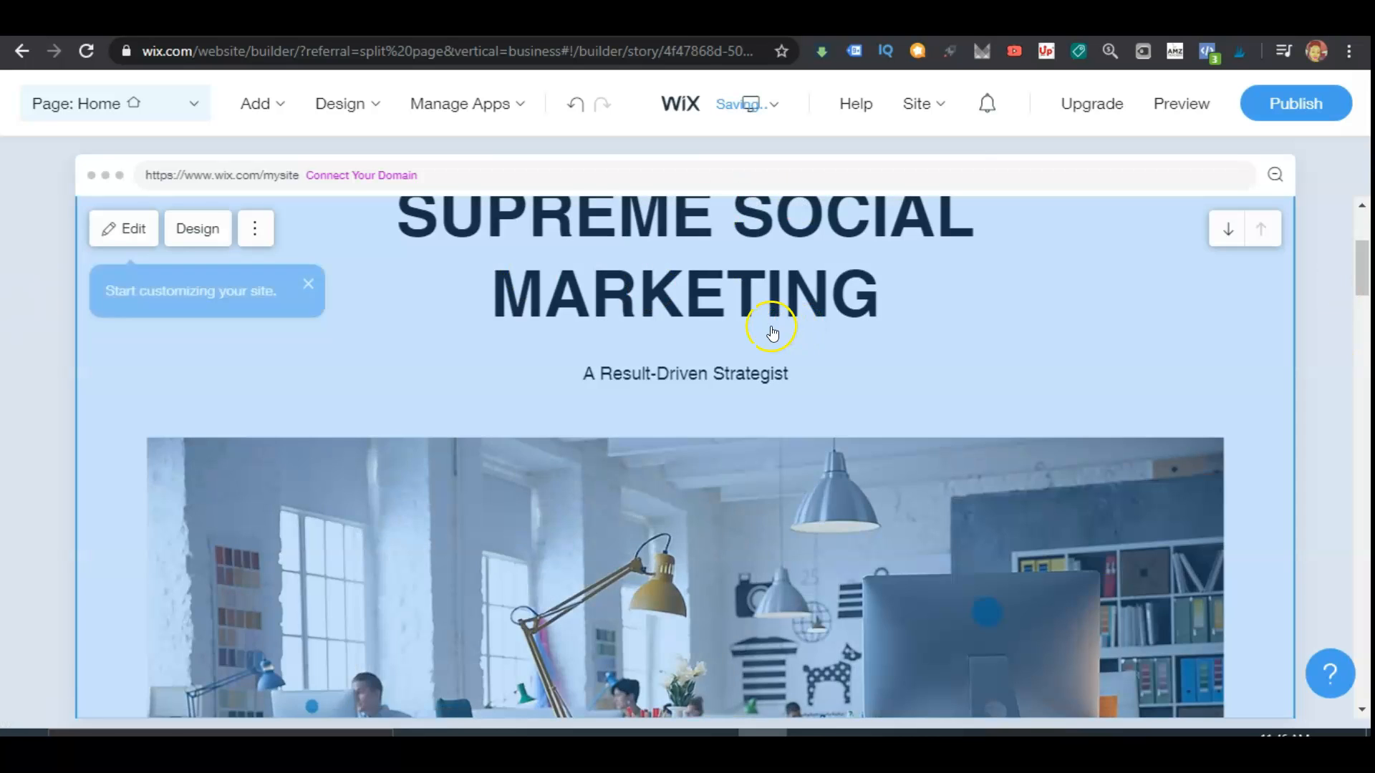
scroll(771, 333, up, 4)
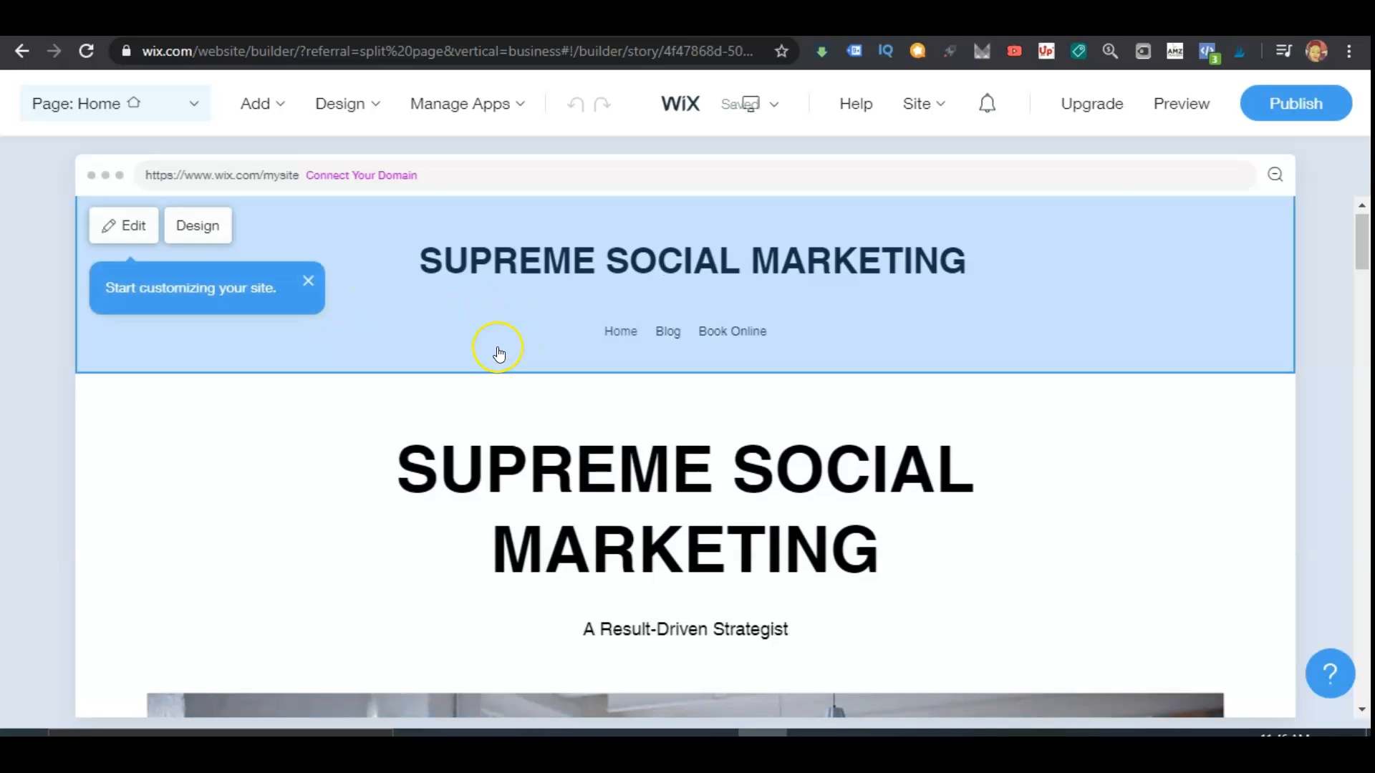
scroll(499, 353, down, 10)
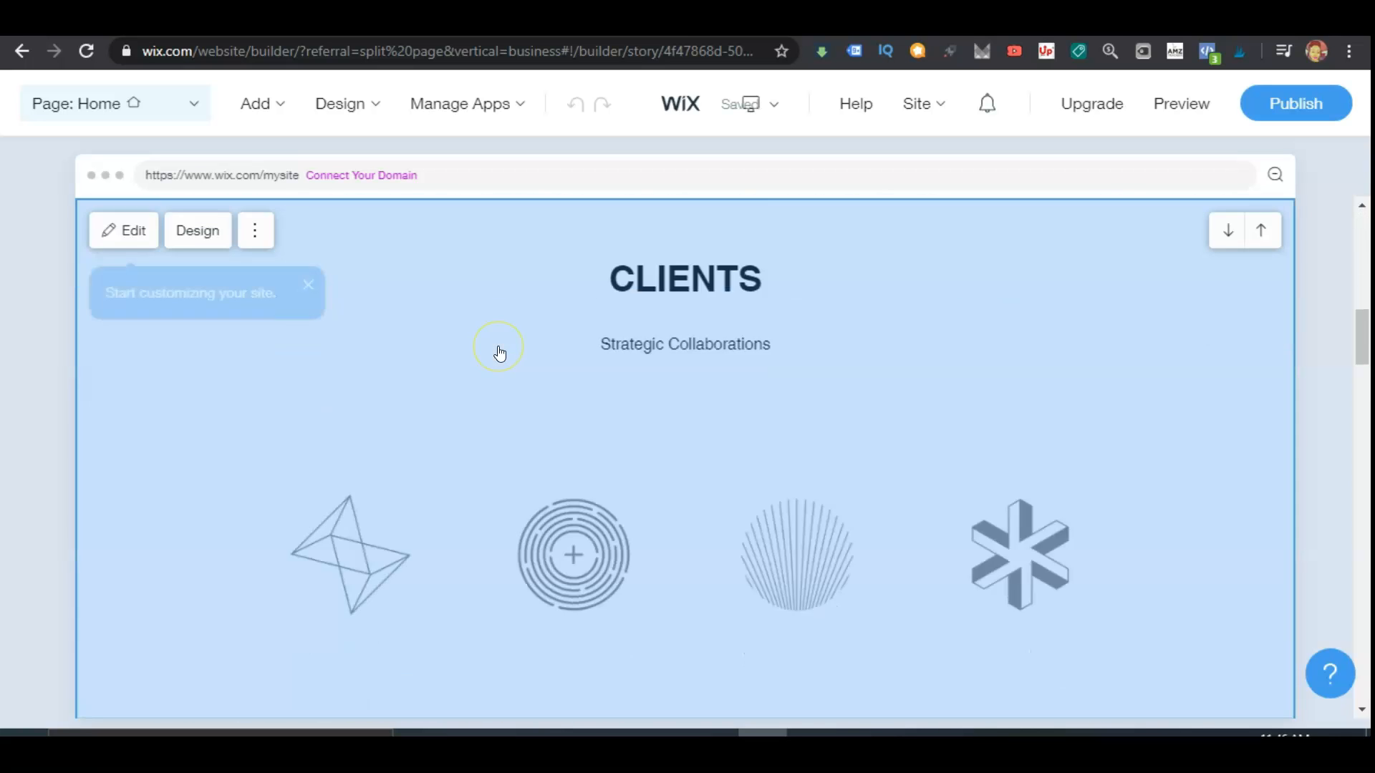
scroll(499, 353, down, 10)
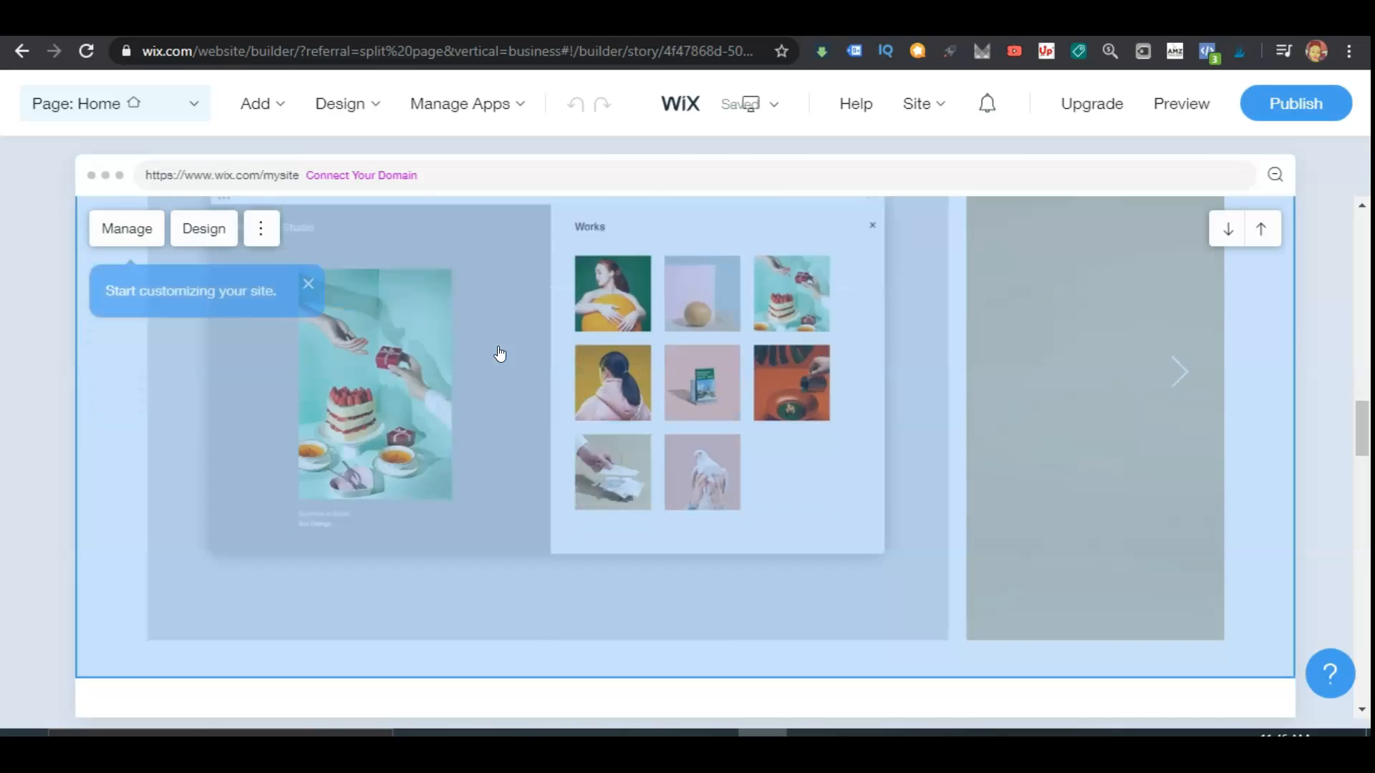
scroll(499, 353, down, 10)
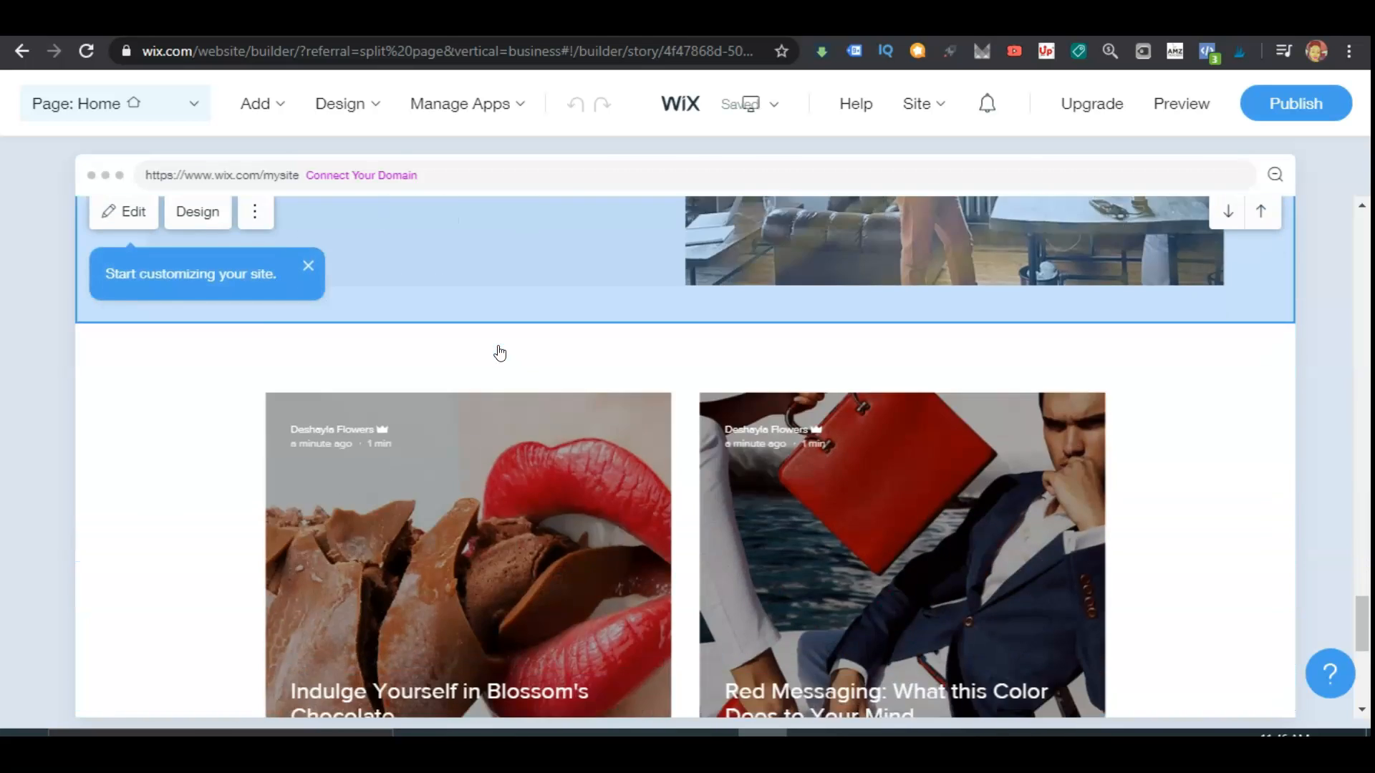
scroll(498, 353, down, 6)
scroll(499, 353, up, 7)
scroll(499, 353, up, 10)
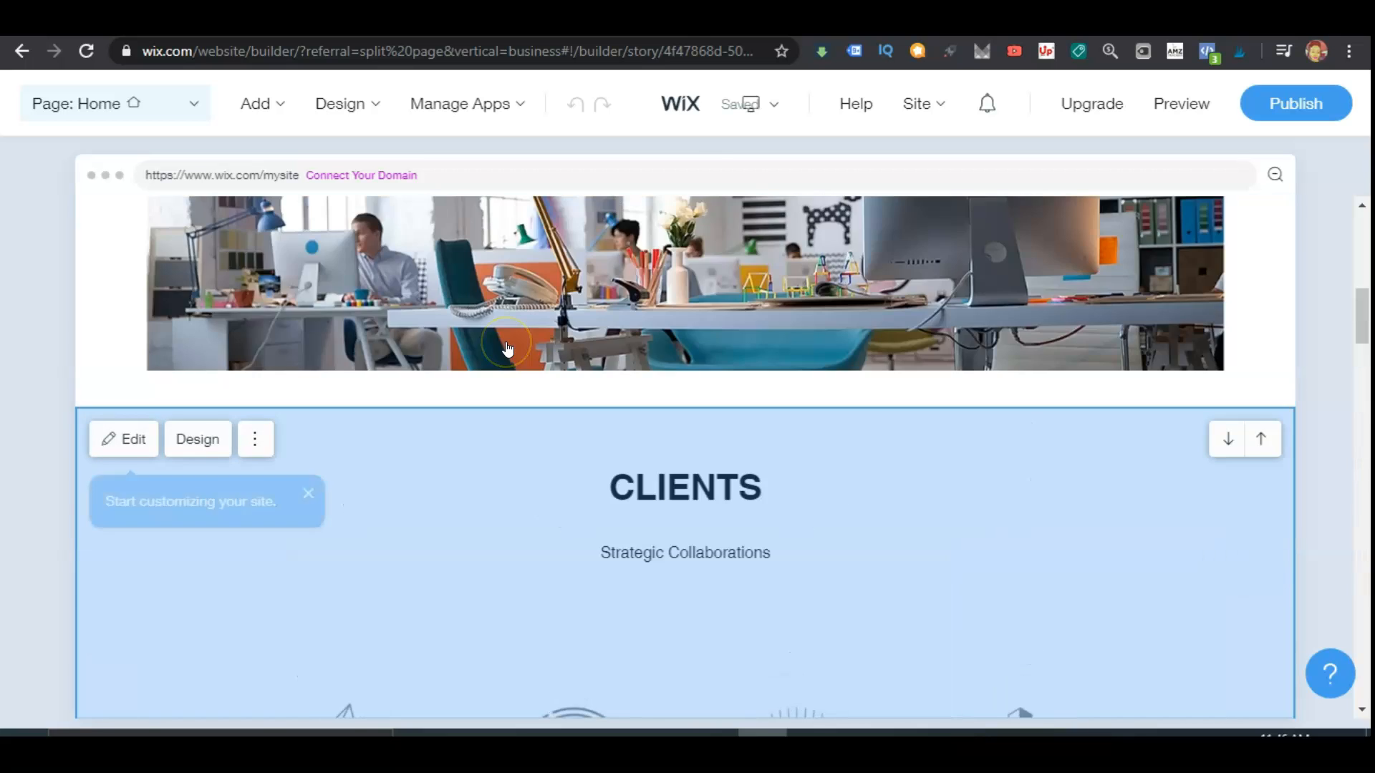
scroll(507, 347, up, 8)
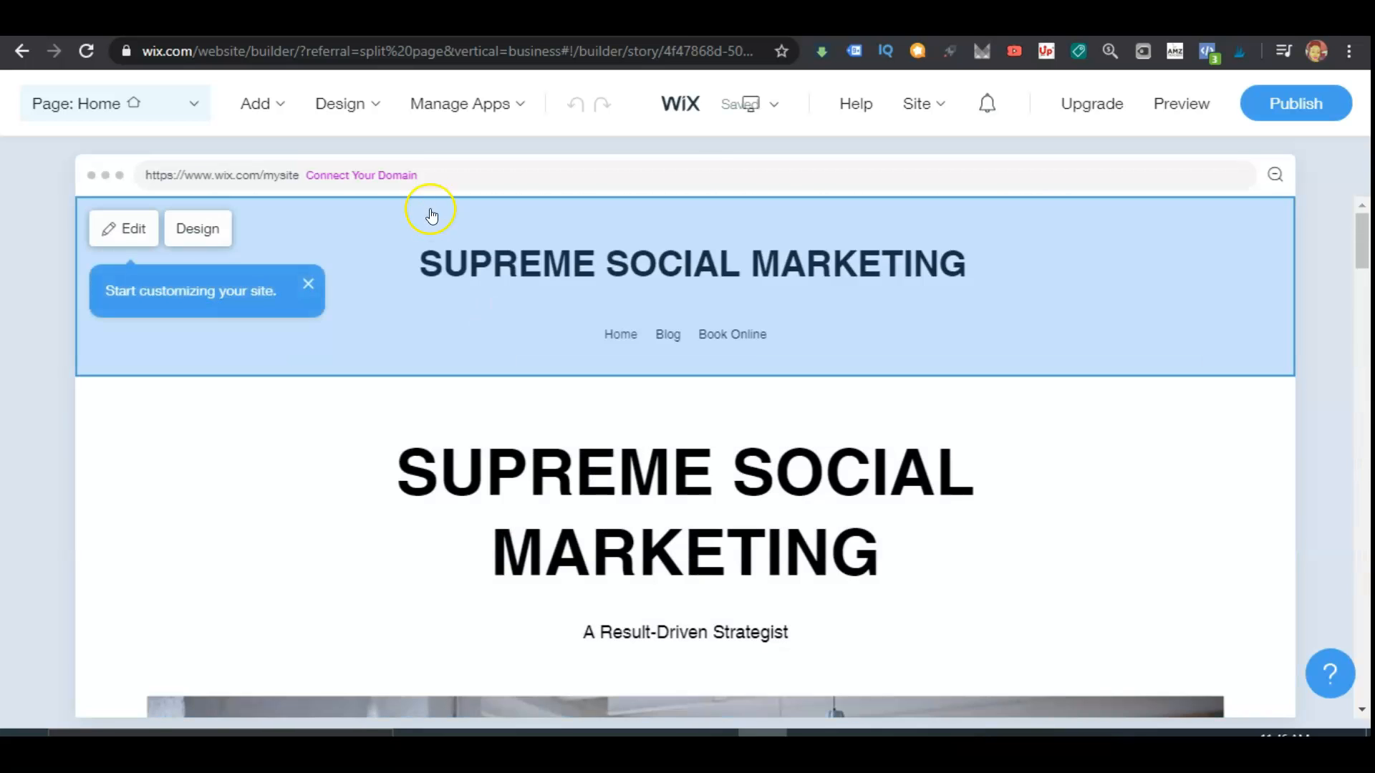
- Try the Agency theme on the site
mouse_move(340, 130)
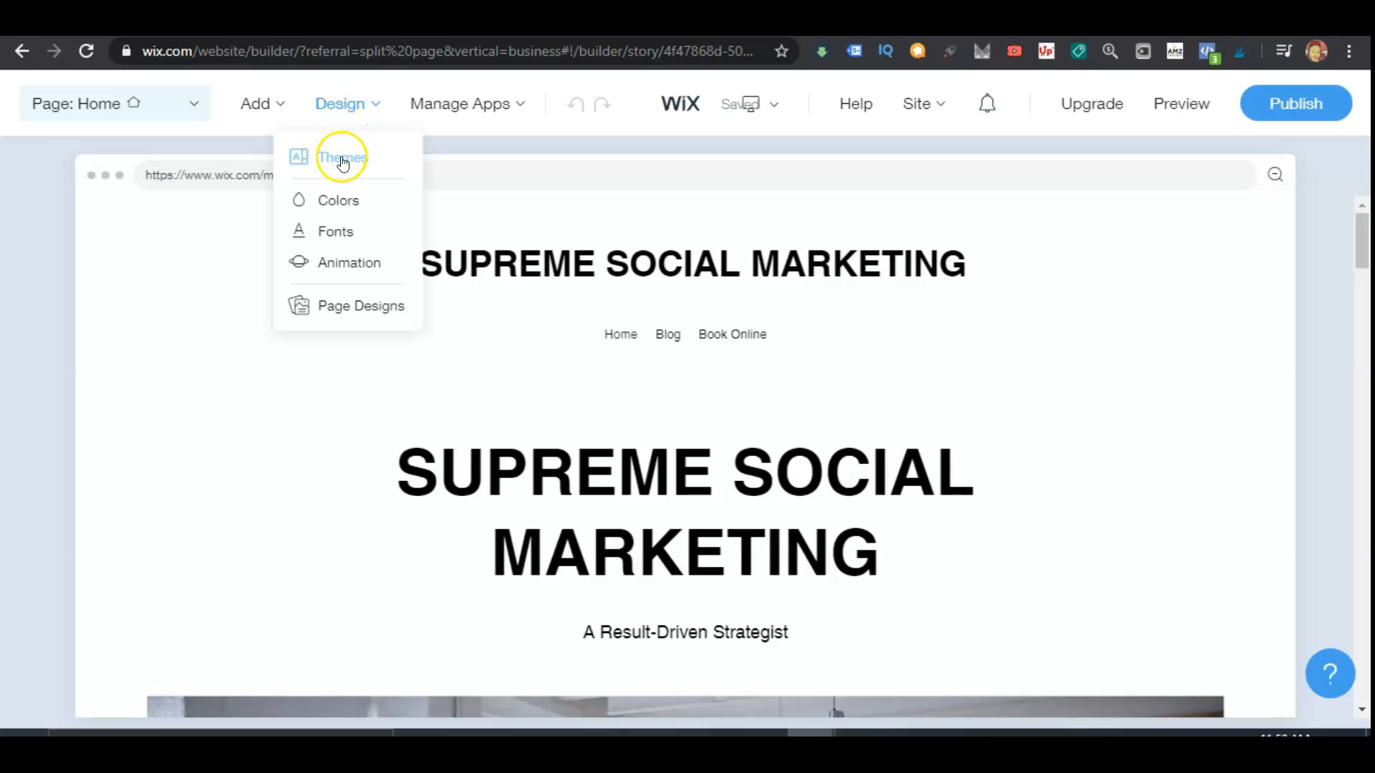
click(342, 161)
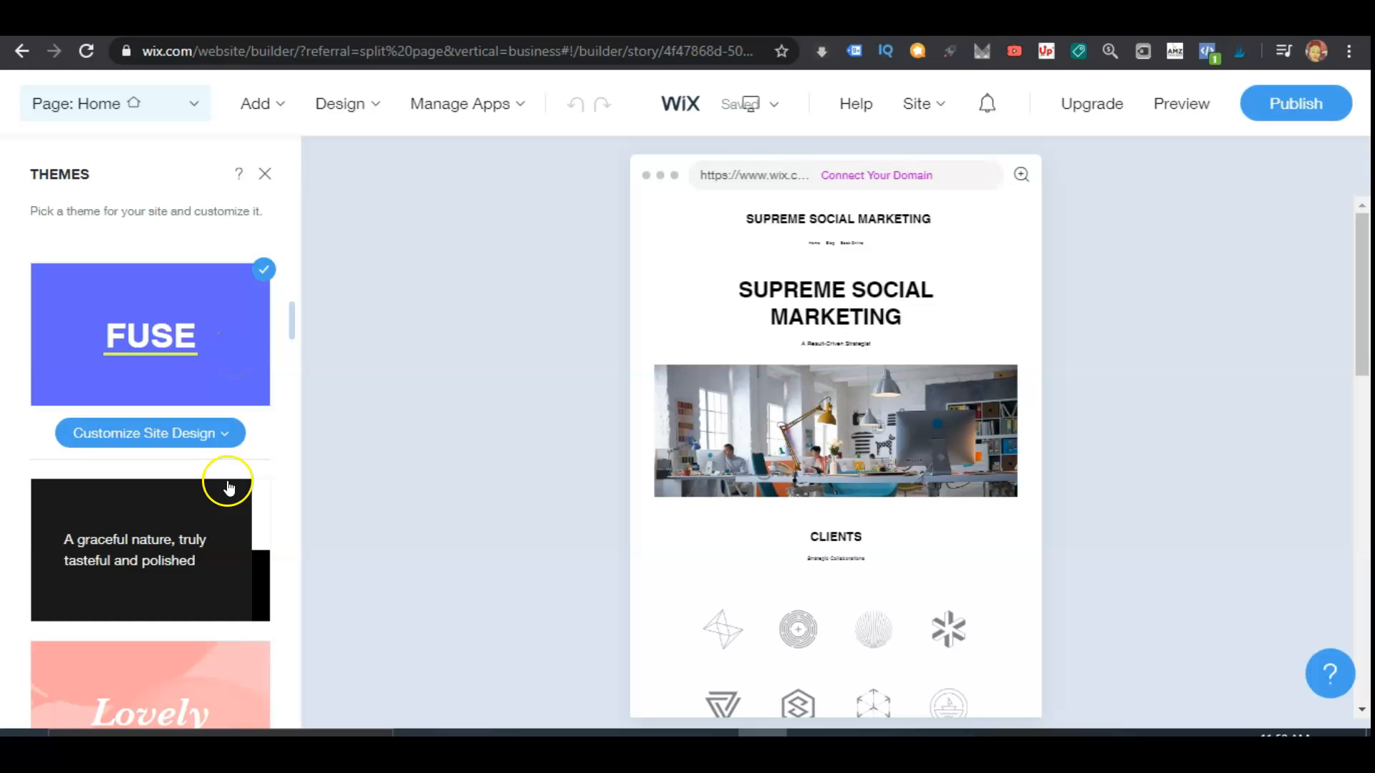
drag(291, 328, 296, 688)
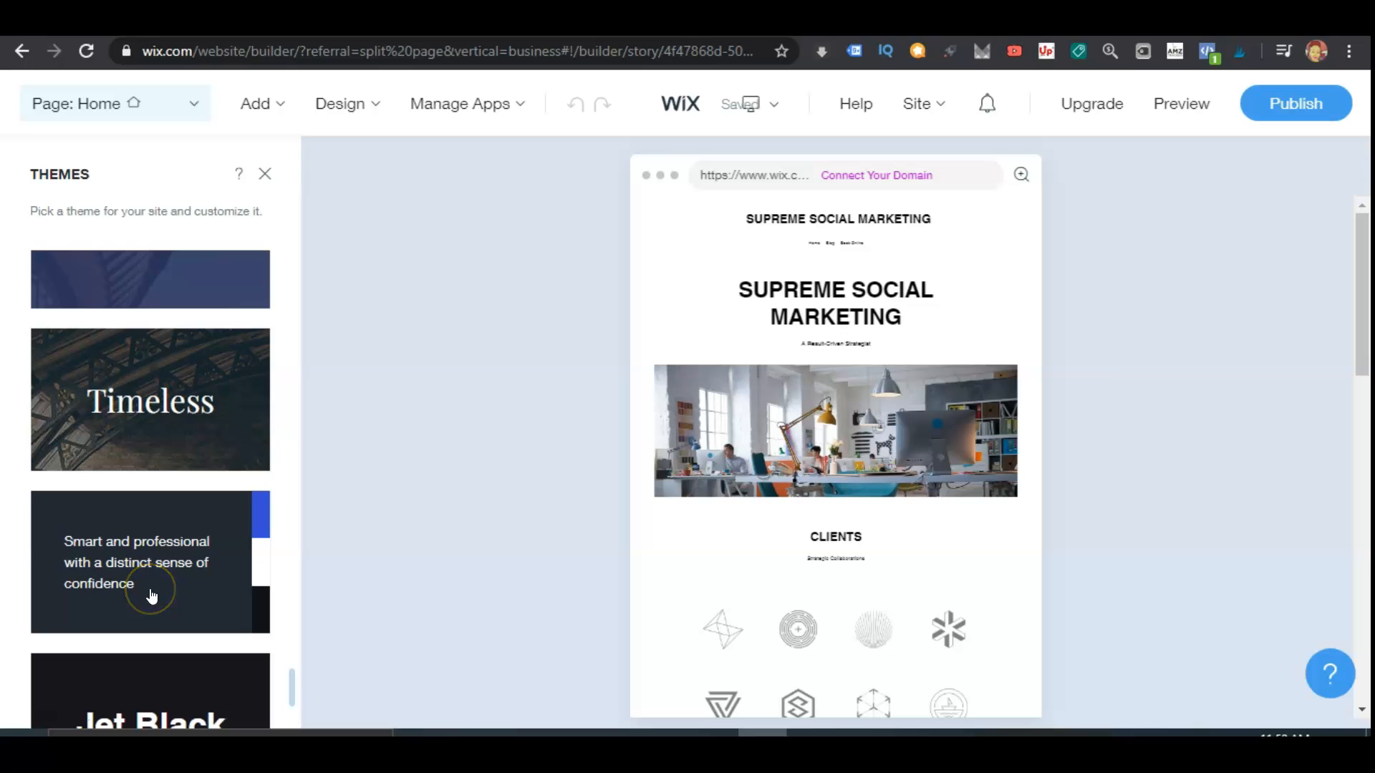
click(128, 548)
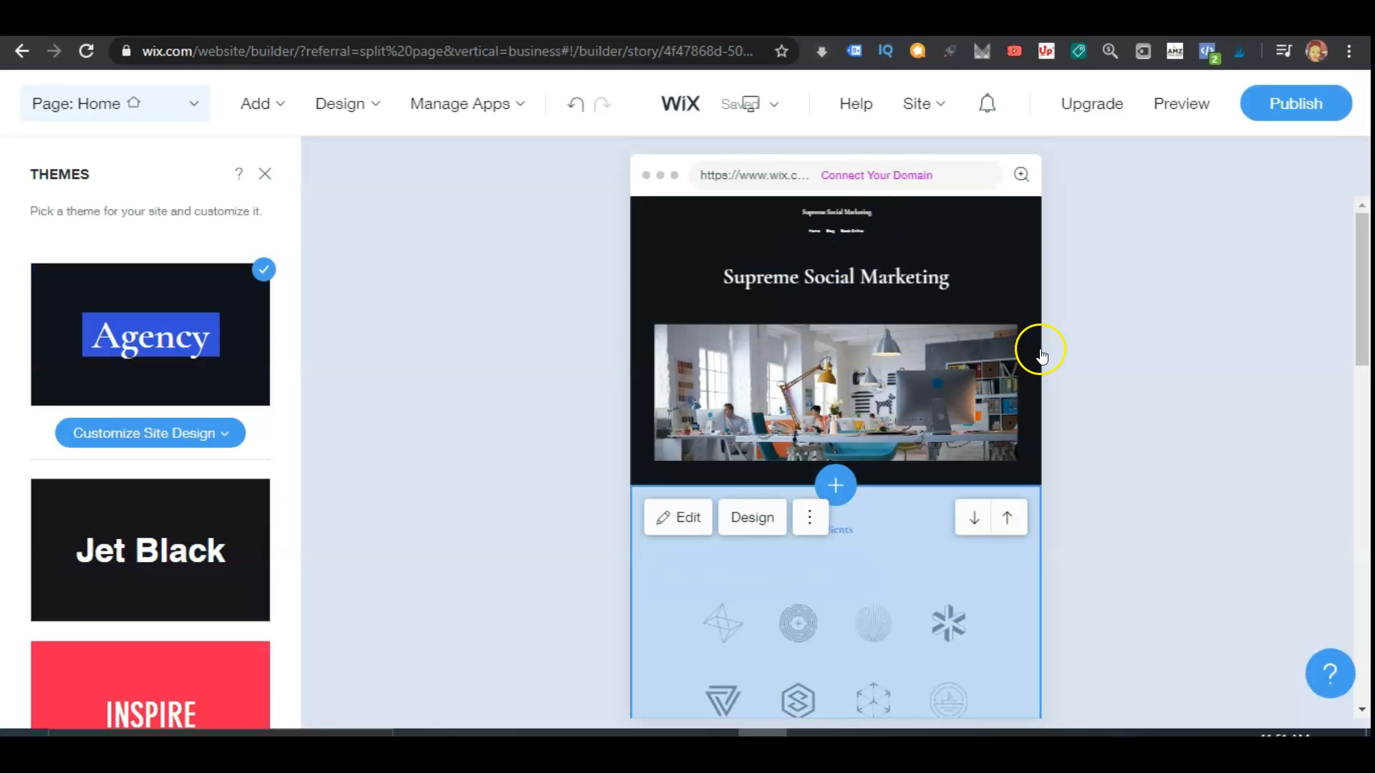
- Check the site's mobile version, dismiss the mobile editing tip, and return to the desktop version
click(767, 109)
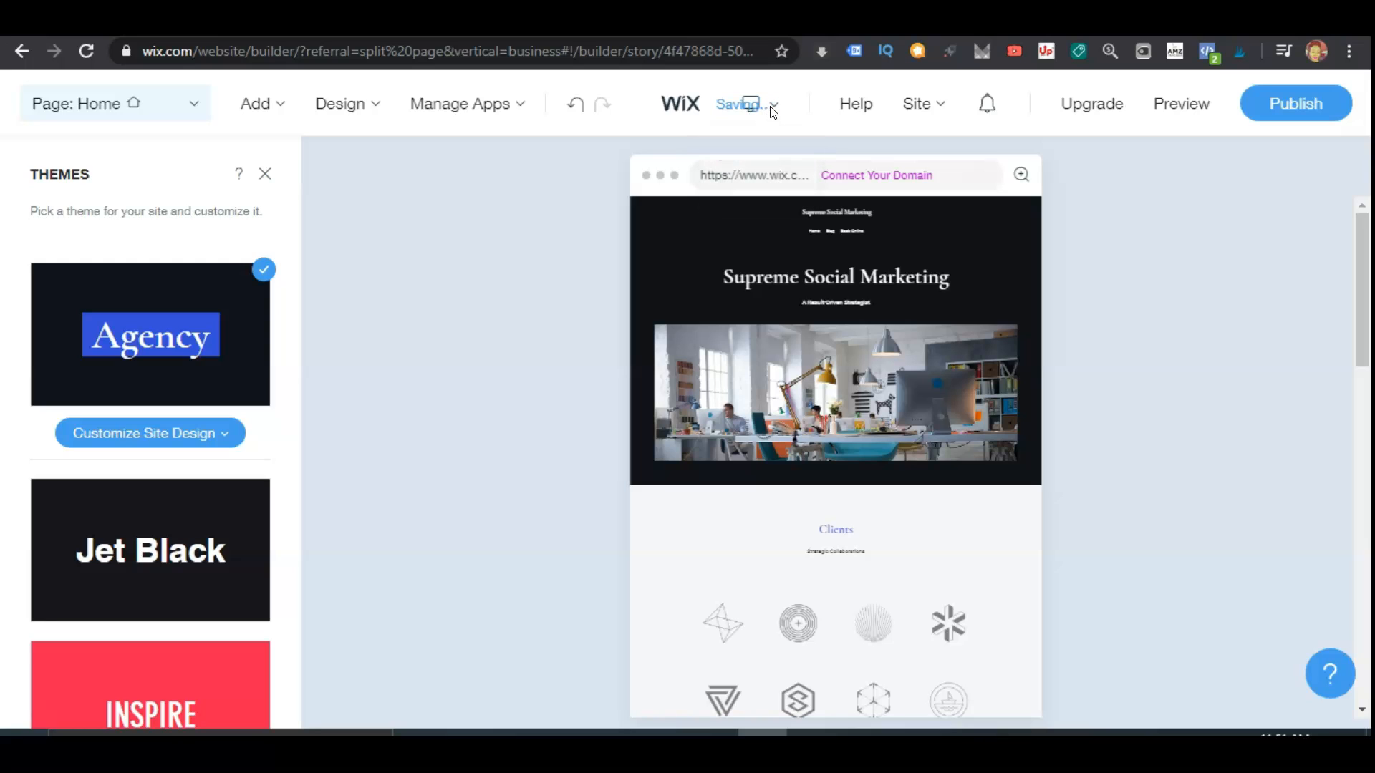
mouse_move(777, 108)
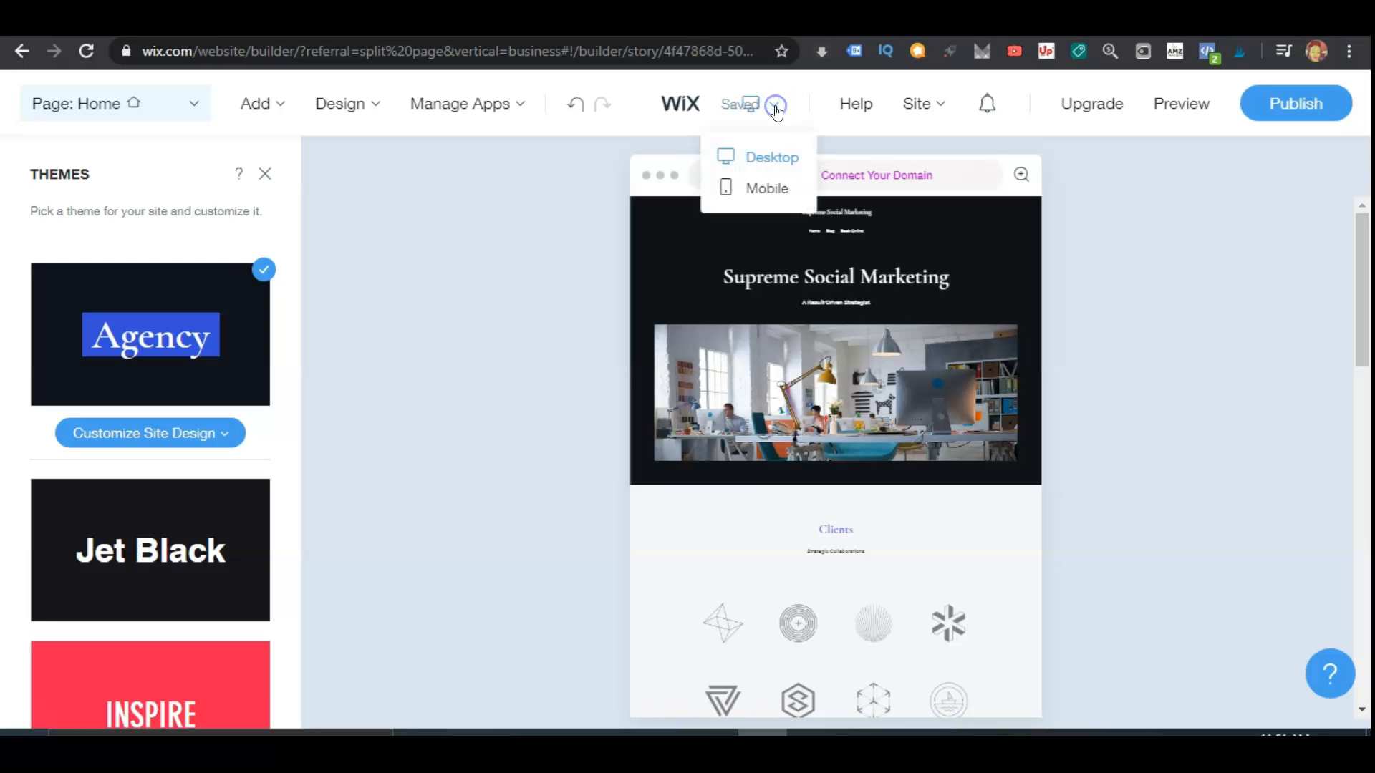
click(756, 189)
click(756, 177)
click(760, 188)
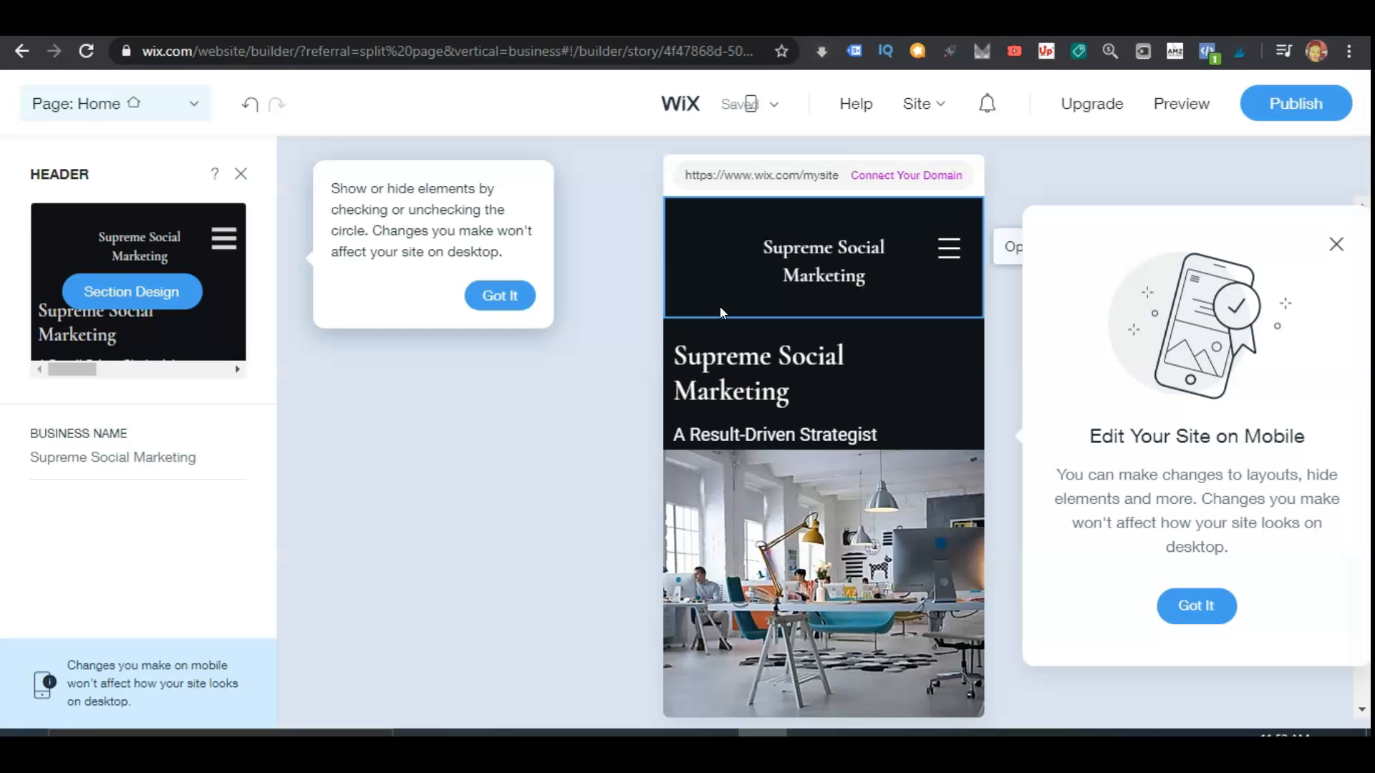
click(910, 270)
click(768, 93)
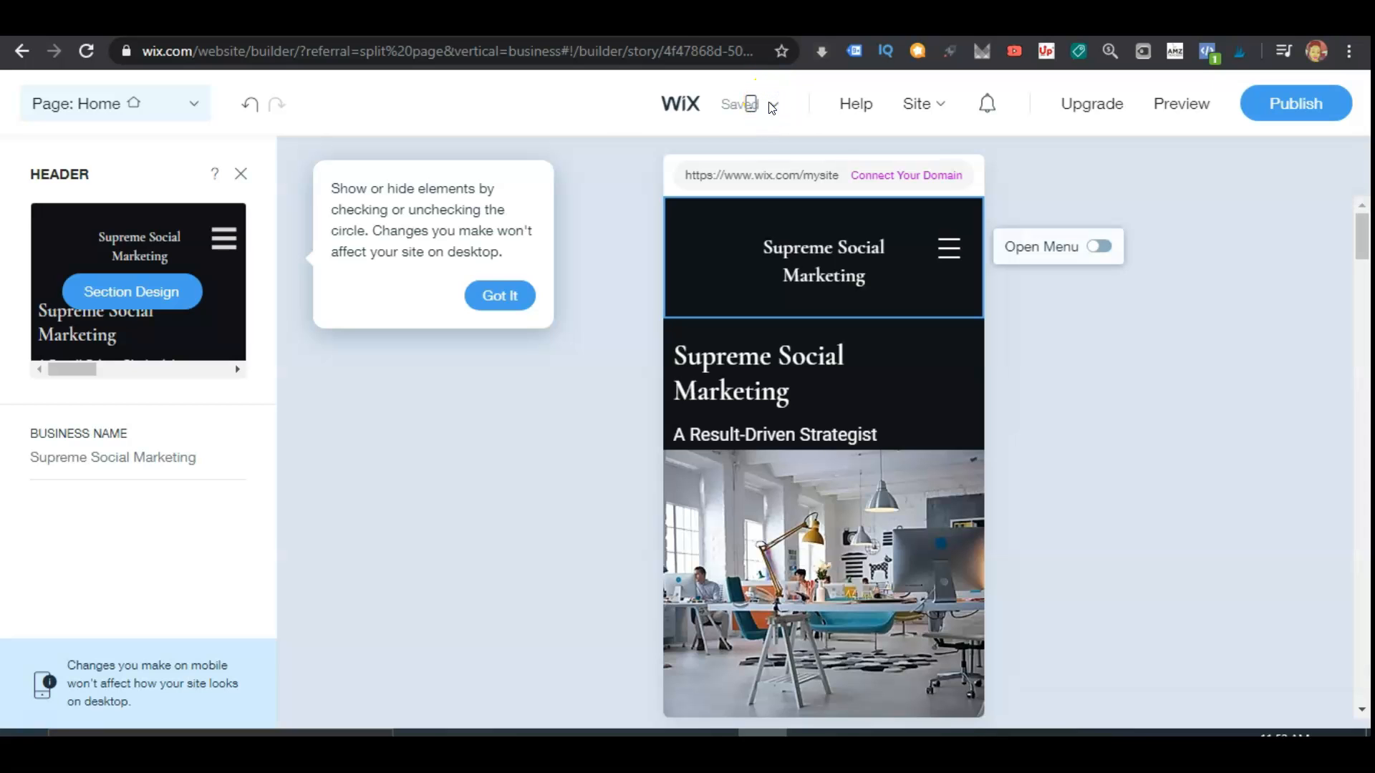
mouse_move(771, 105)
click(767, 156)
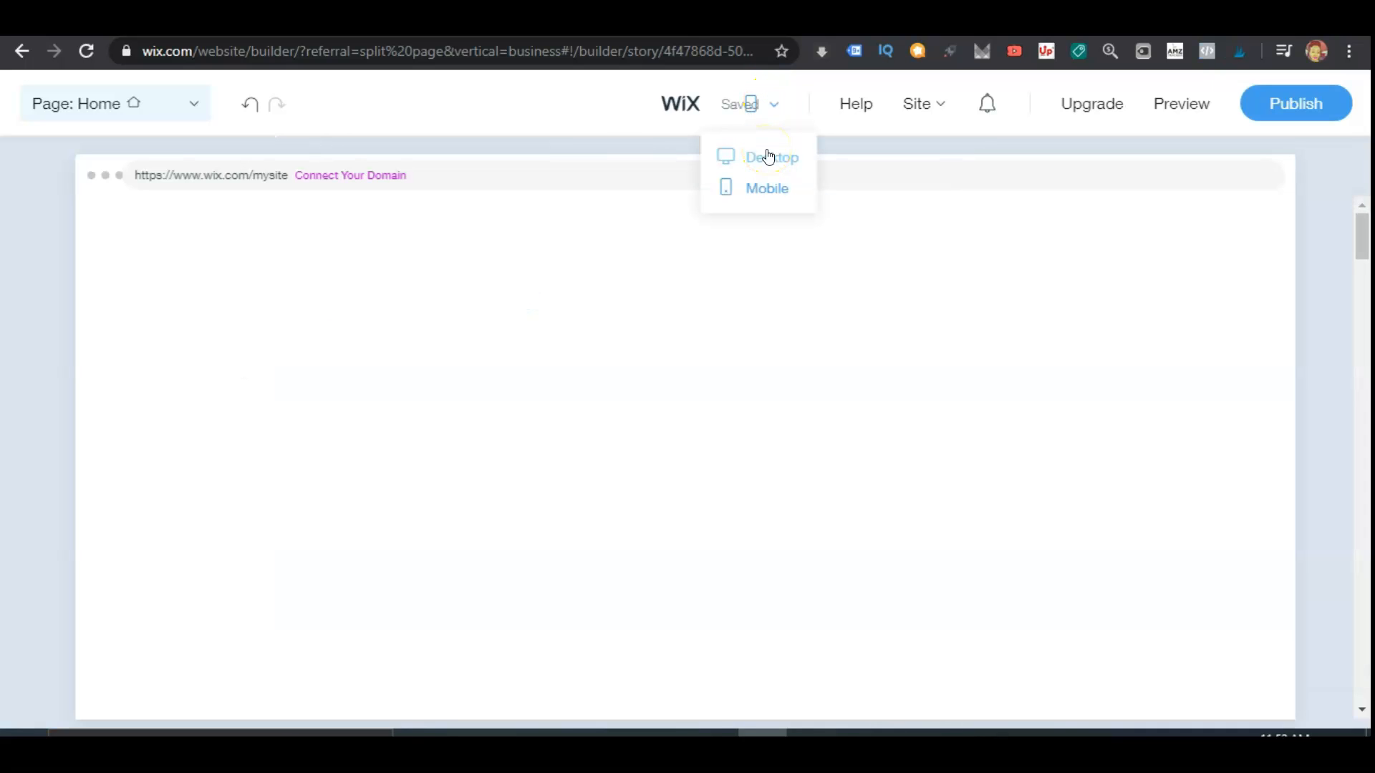
- Try the Inspire, Hype and purple-and-green themes, and apply the Bold theme to the site
click(373, 107)
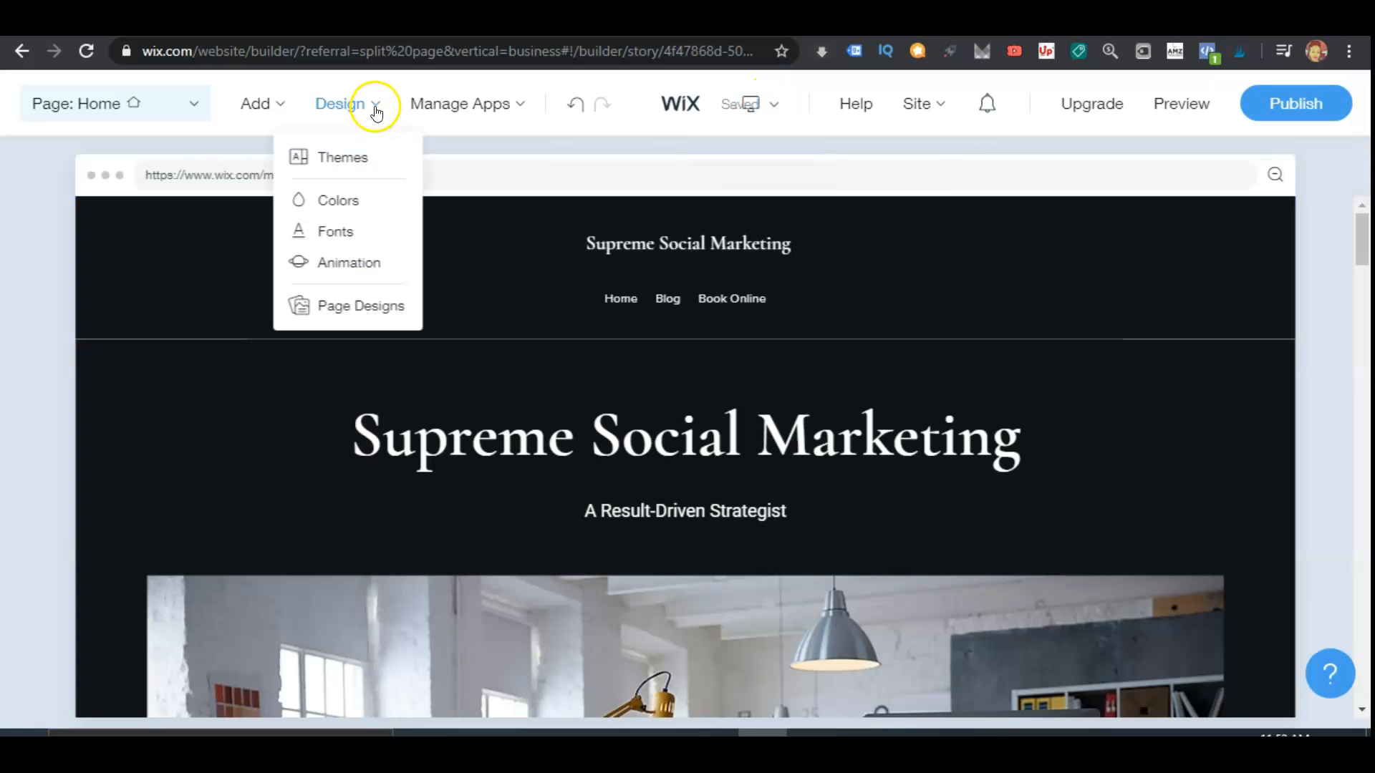
click(354, 156)
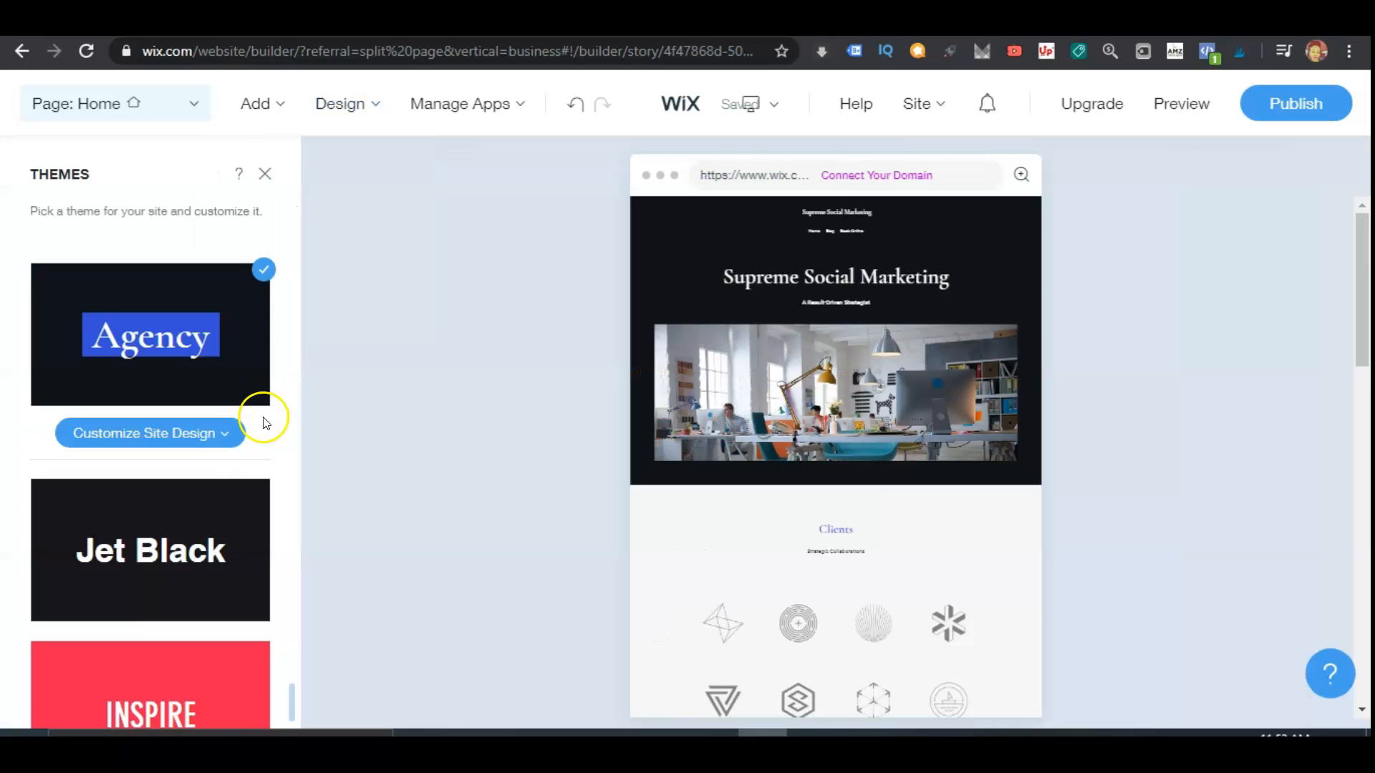
click(184, 659)
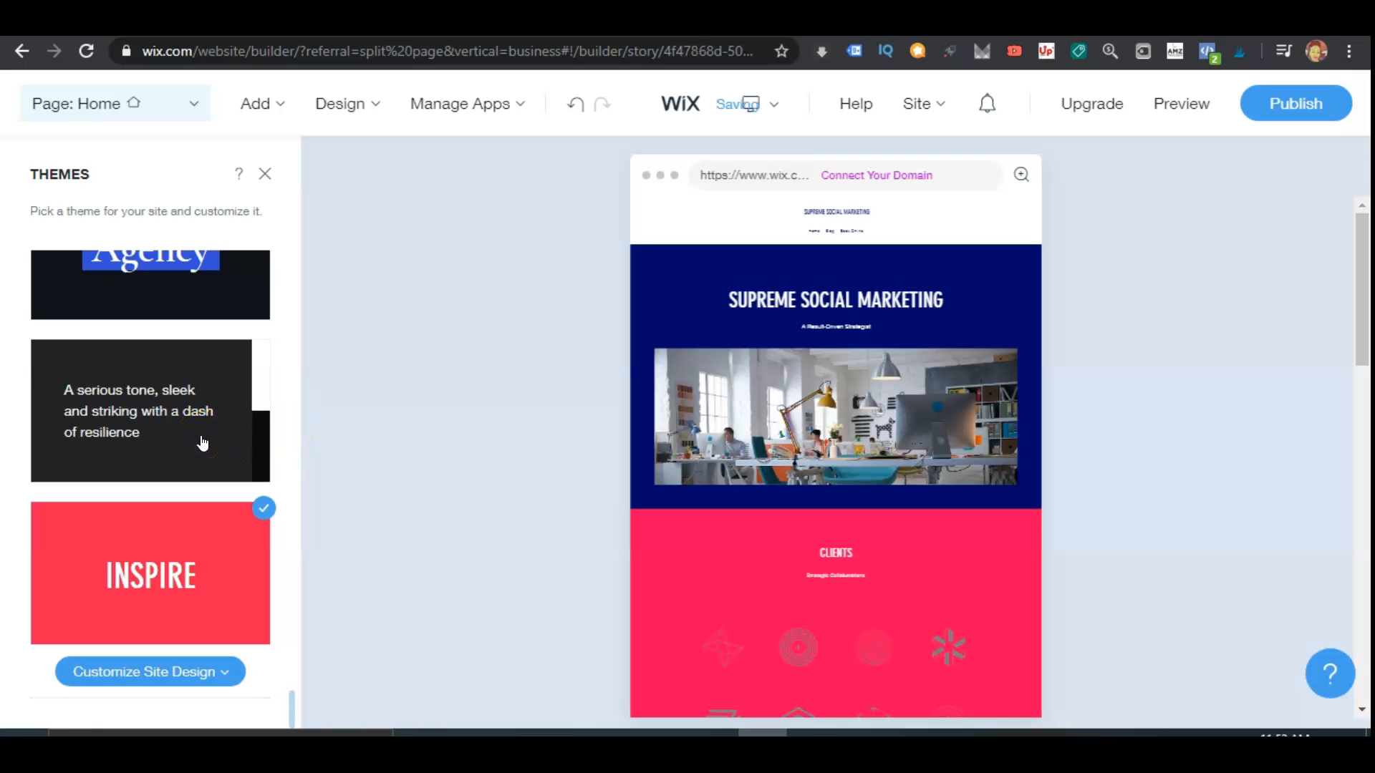
drag(294, 698, 292, 634)
click(165, 547)
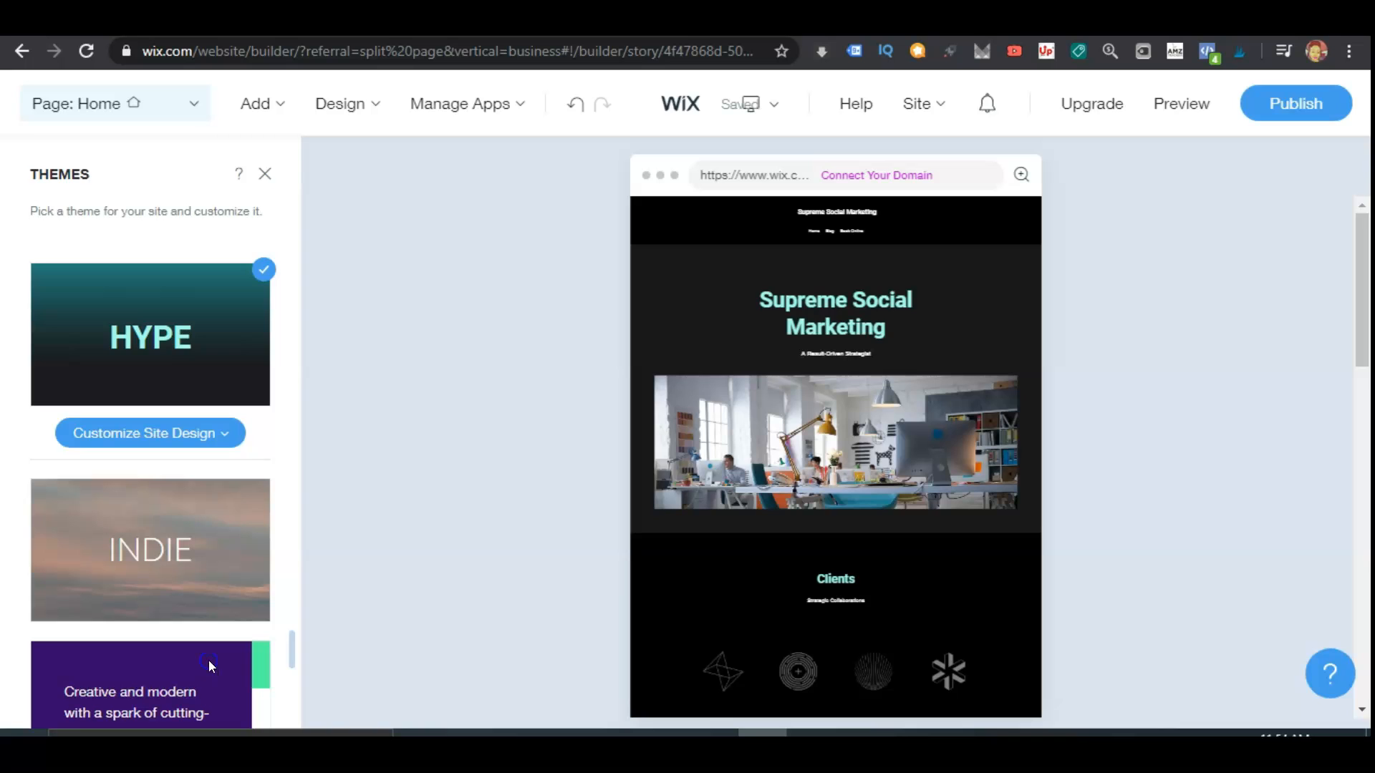
click(209, 660)
drag(285, 607, 311, 514)
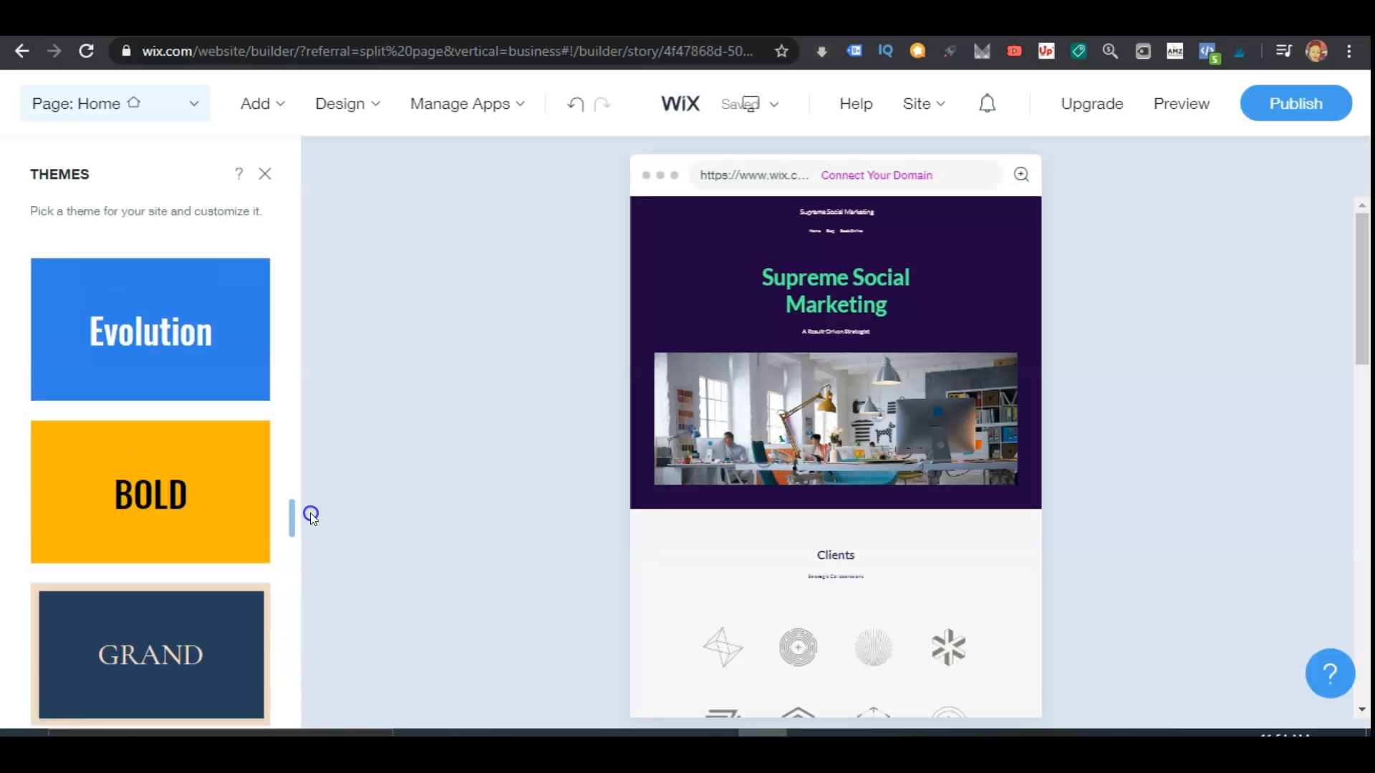
drag(311, 514, 311, 512)
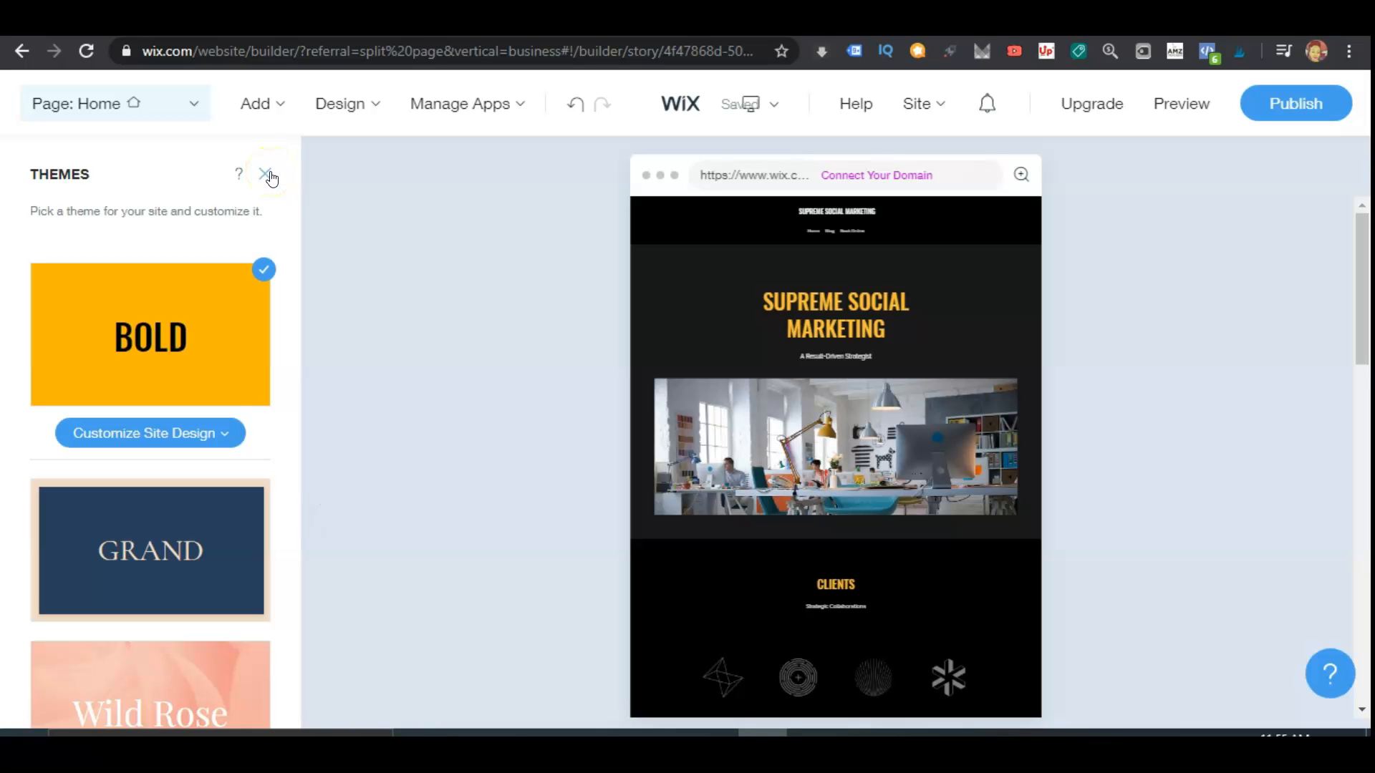
click(269, 174)
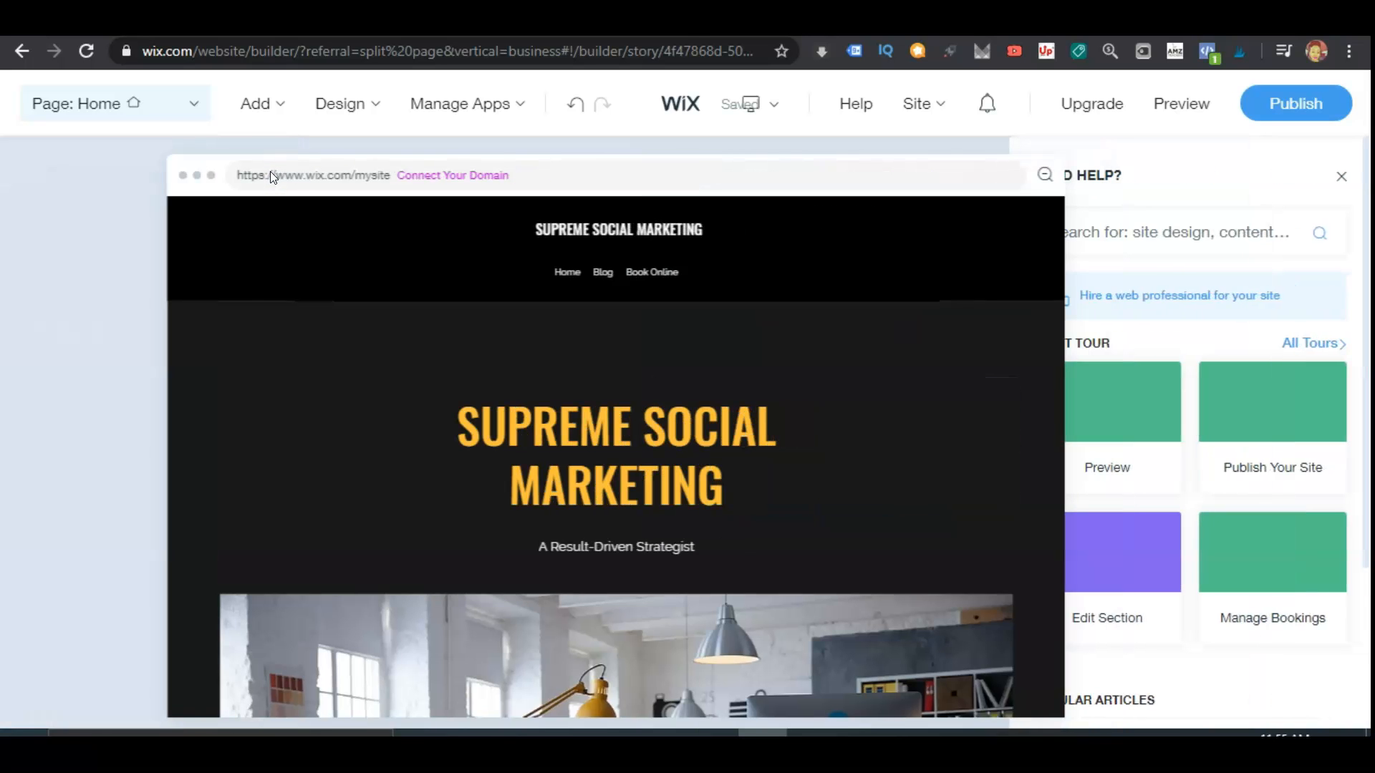
click(1341, 176)
- Edit the site header and hide the business name
click(852, 261)
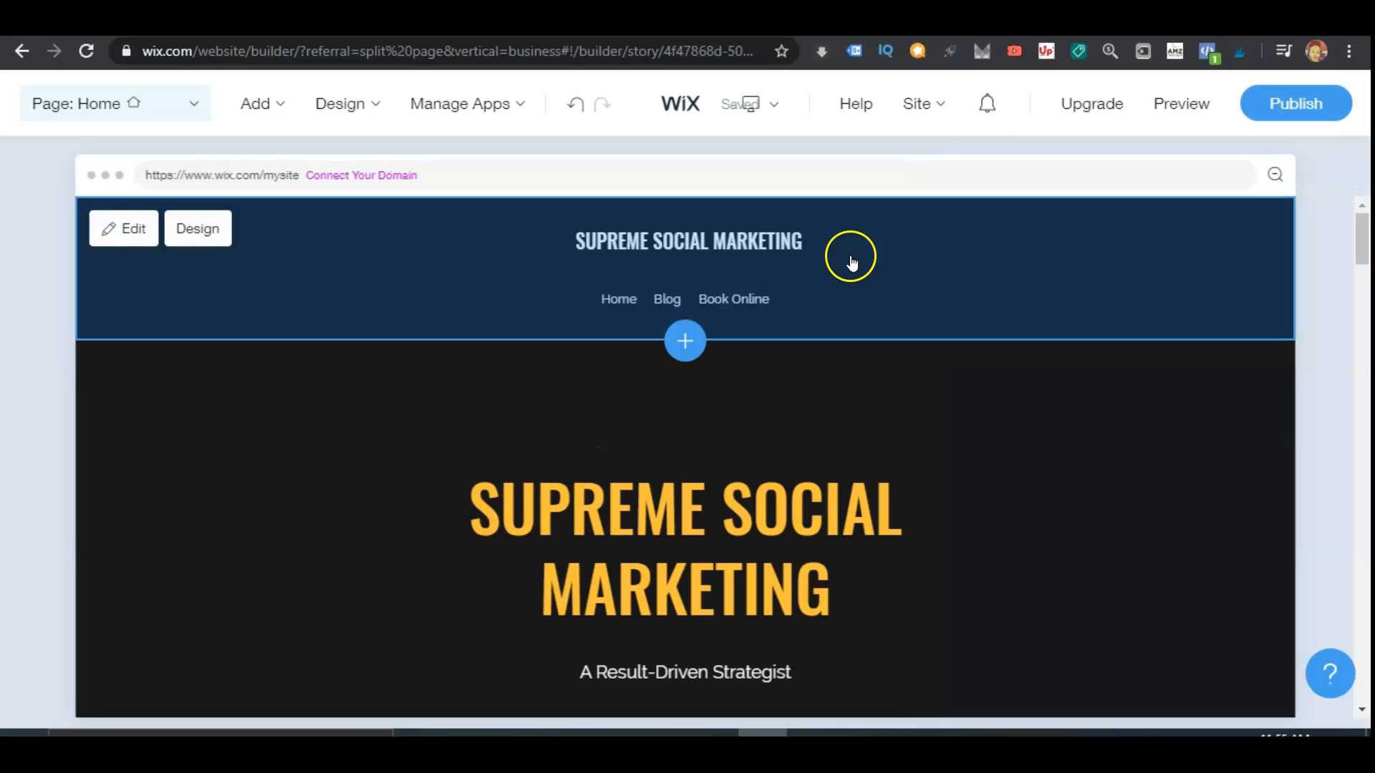
click(145, 230)
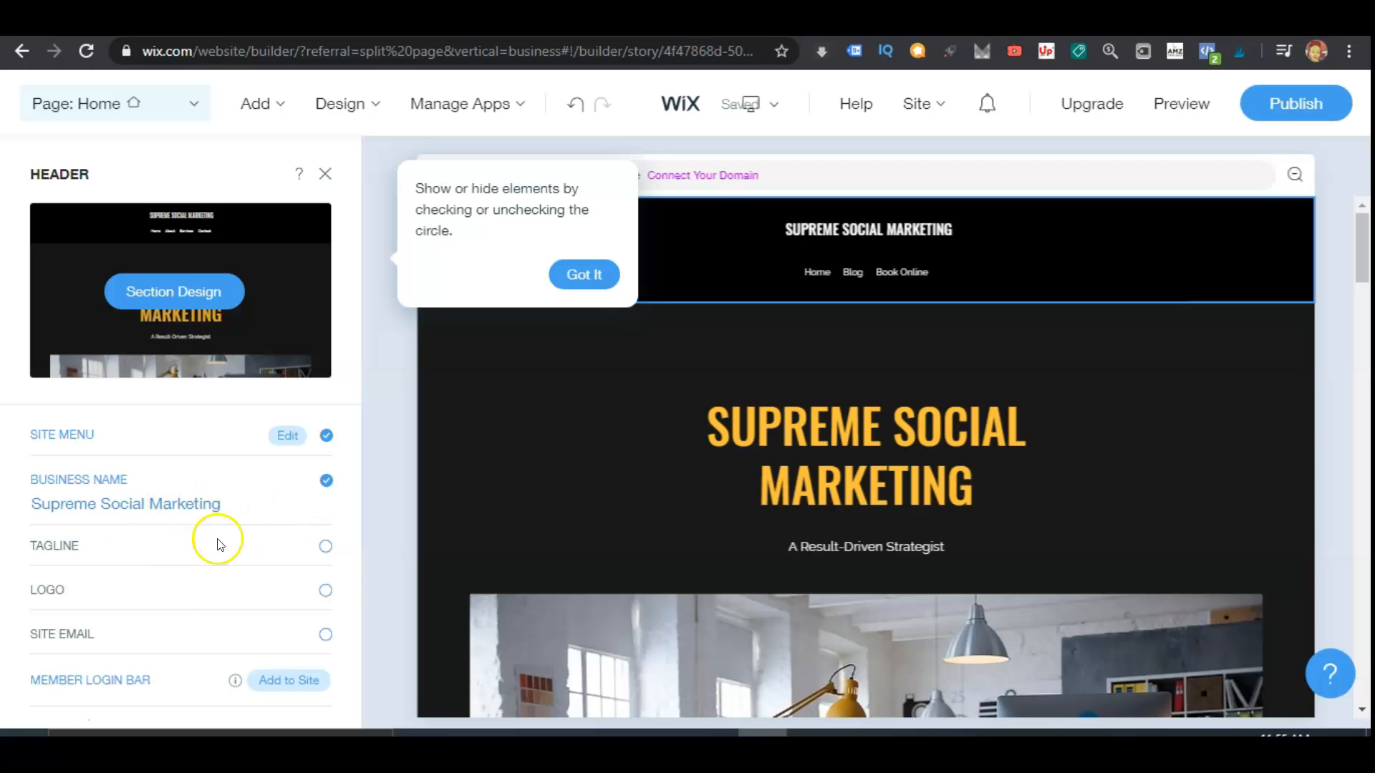
click(326, 548)
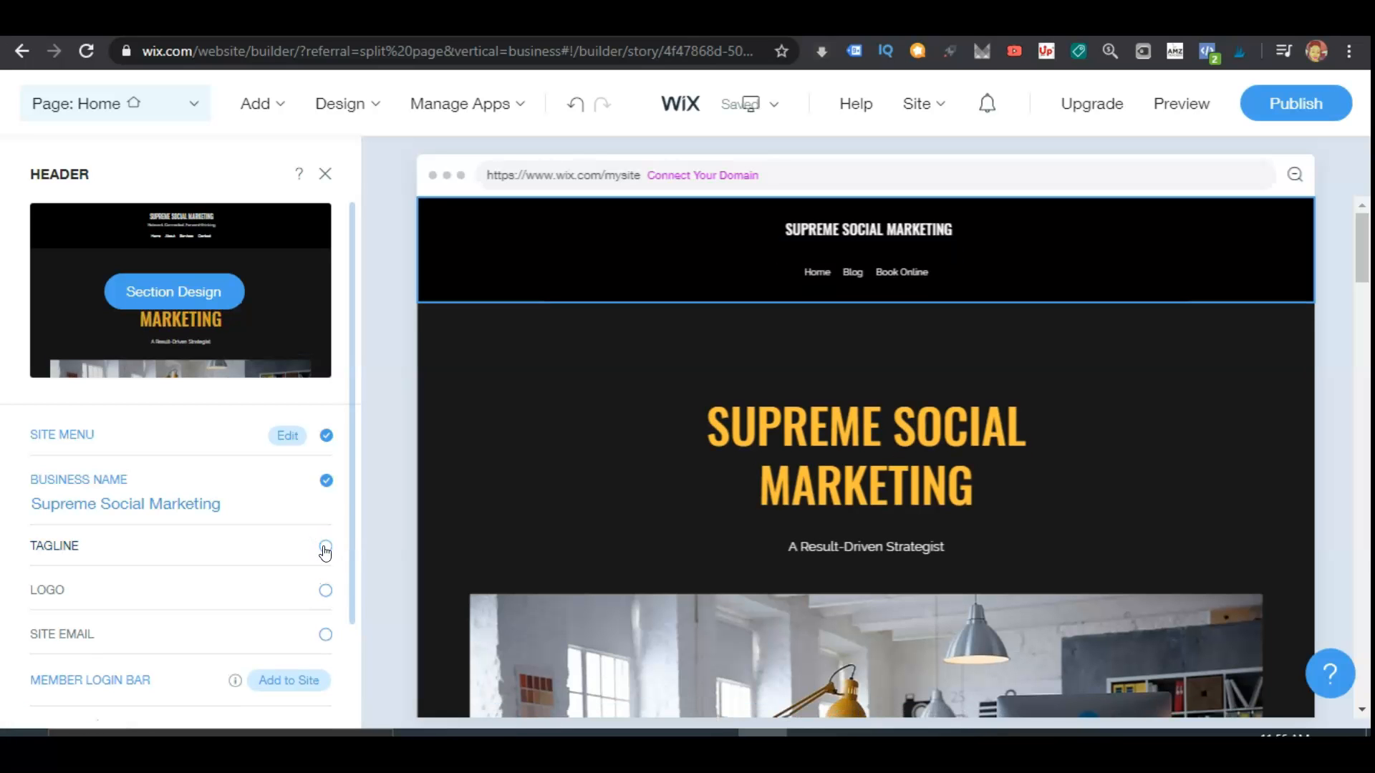
click(327, 481)
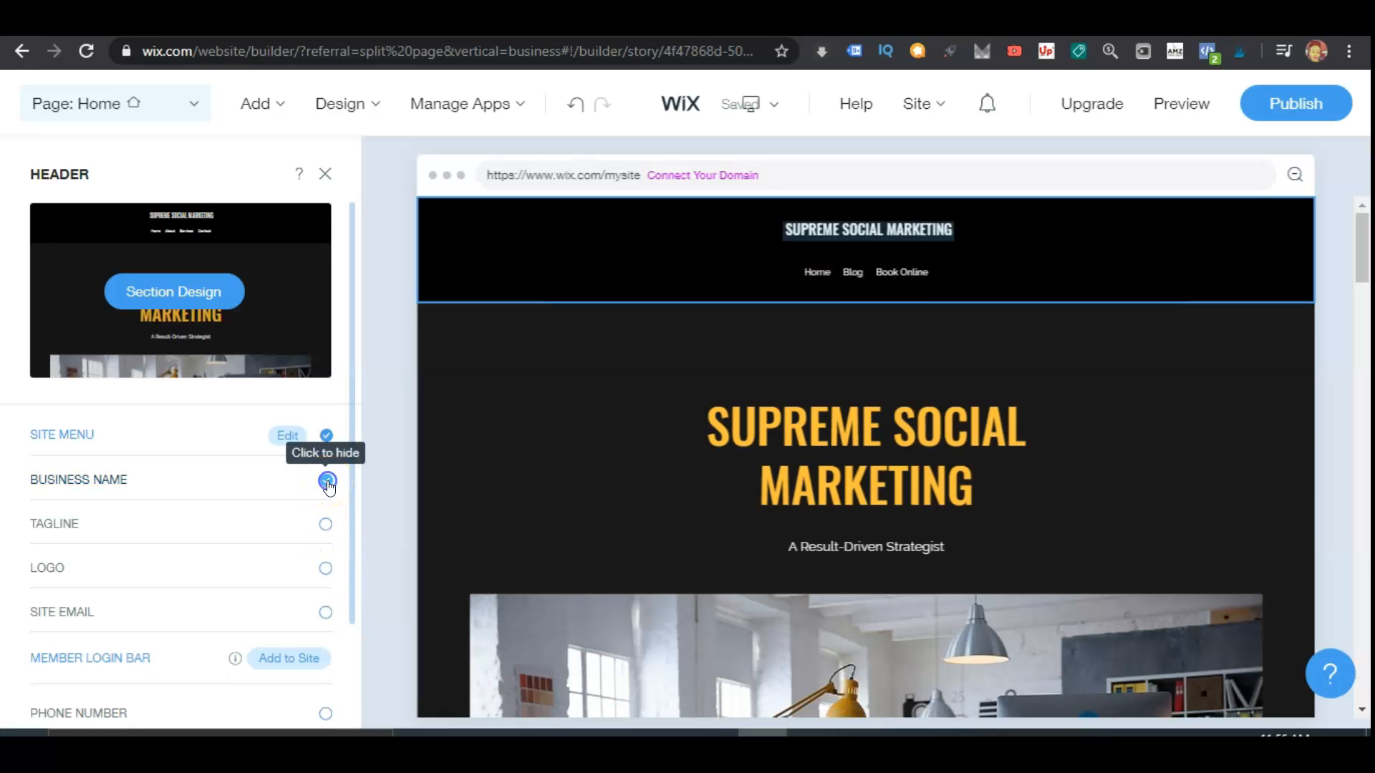
click(326, 481)
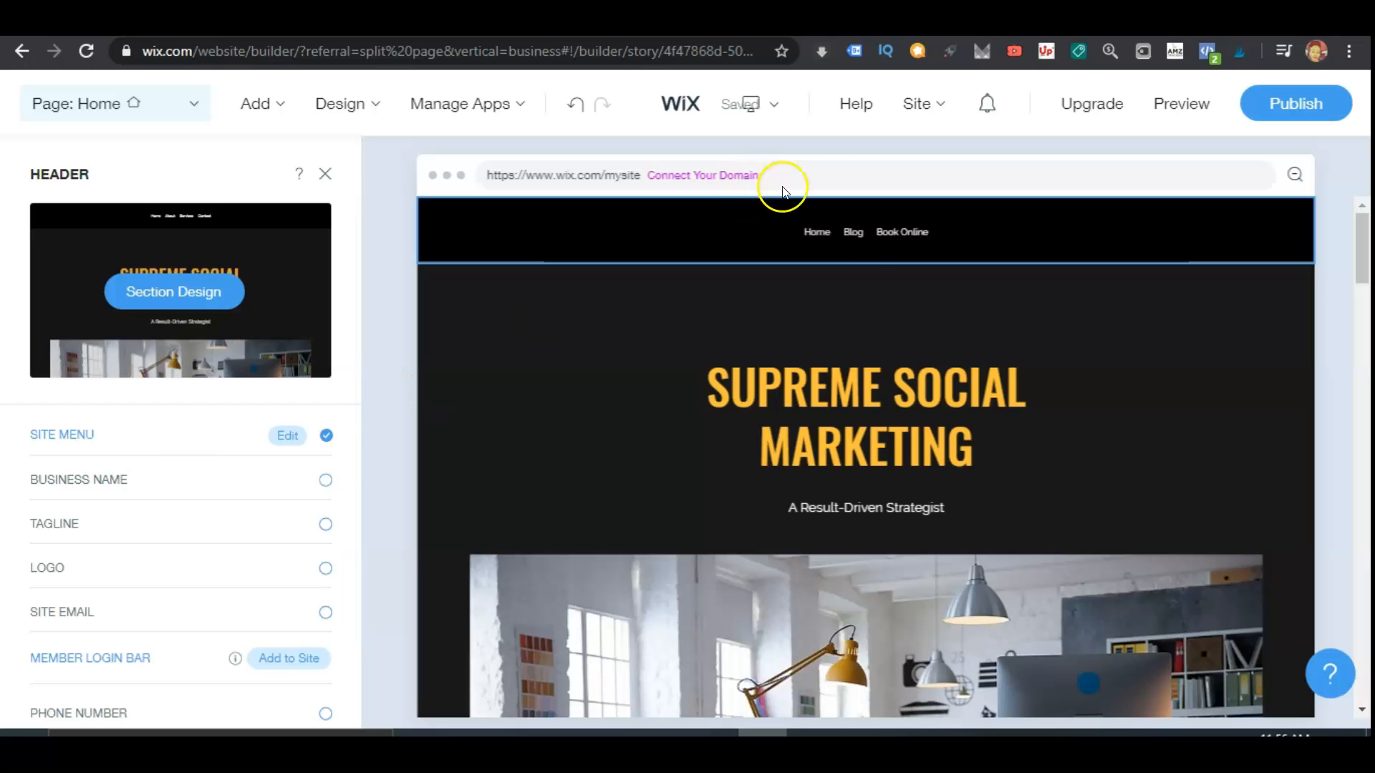
- Show the logo and the phone number in the site header
click(326, 573)
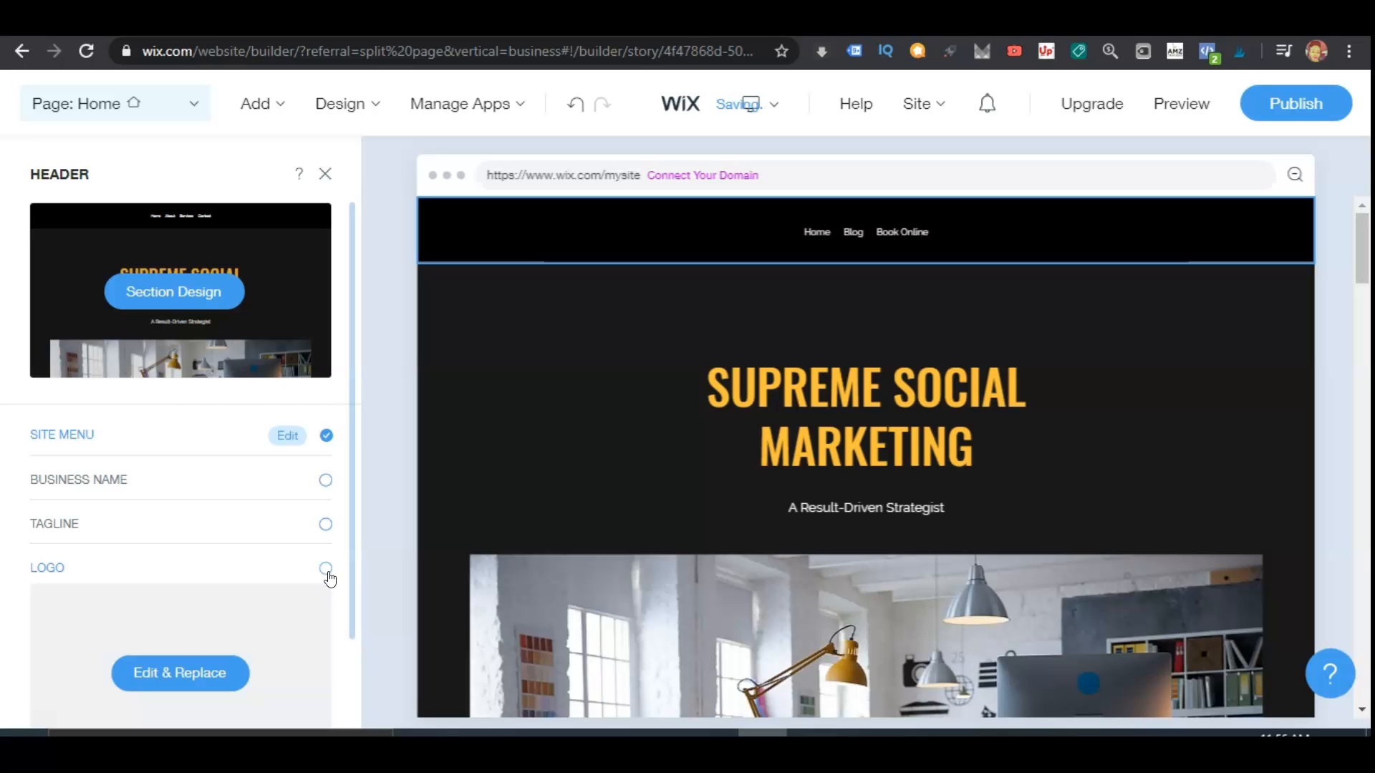
click(353, 555)
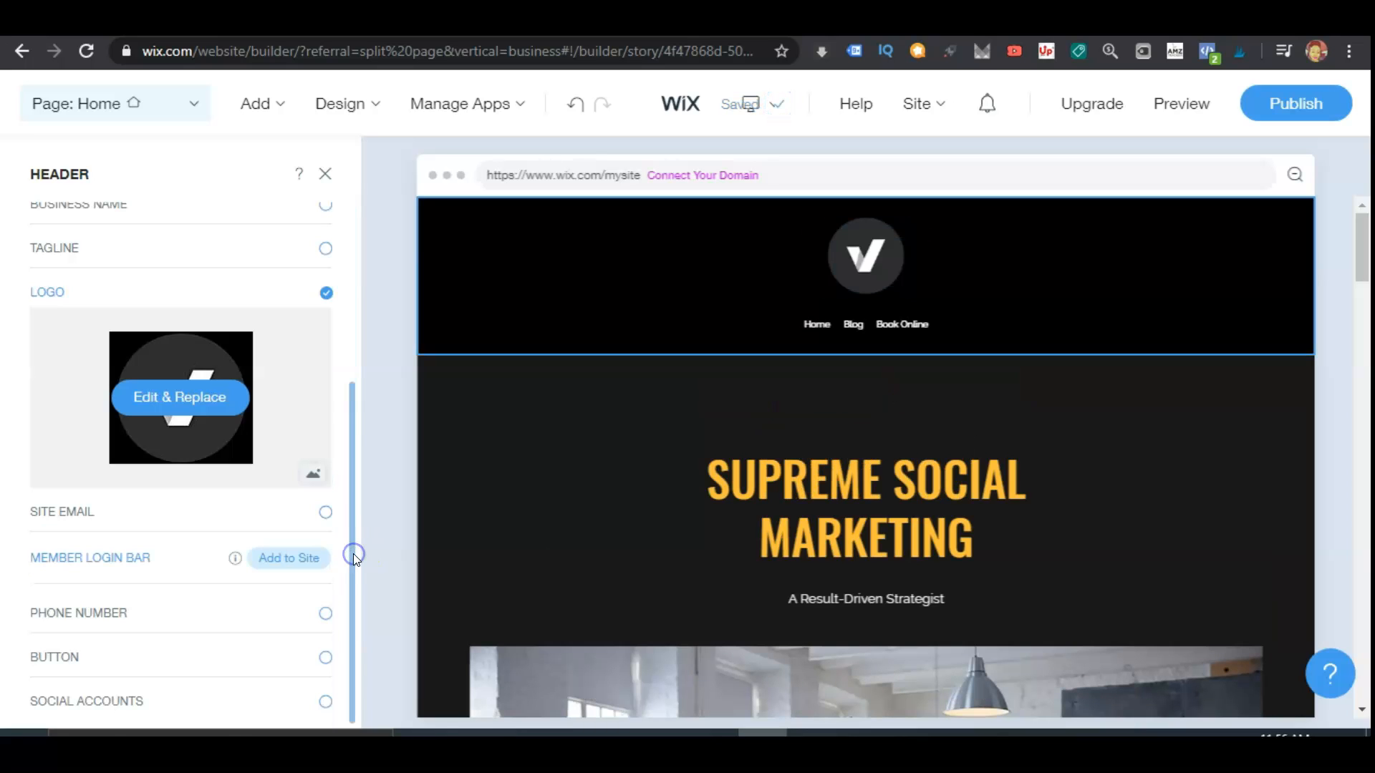
click(326, 615)
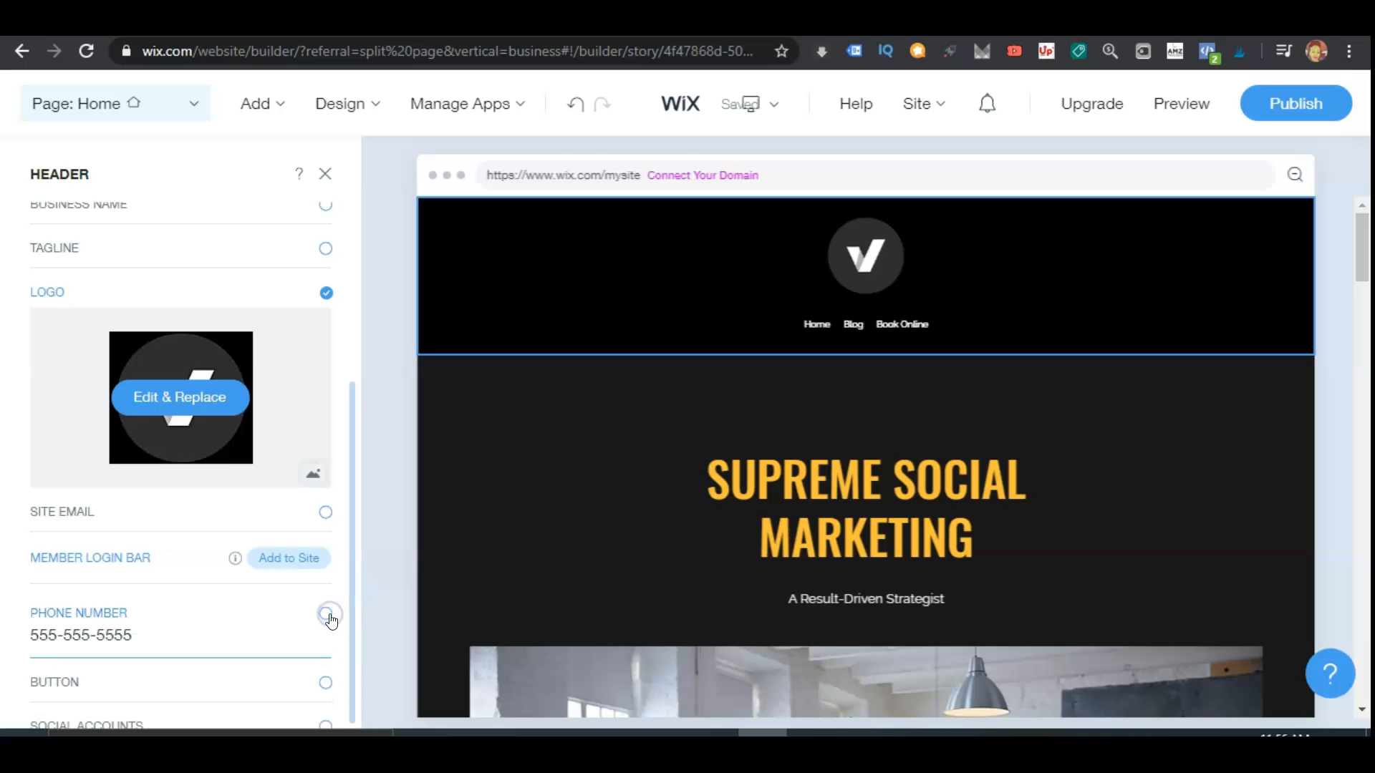
drag(352, 692, 354, 708)
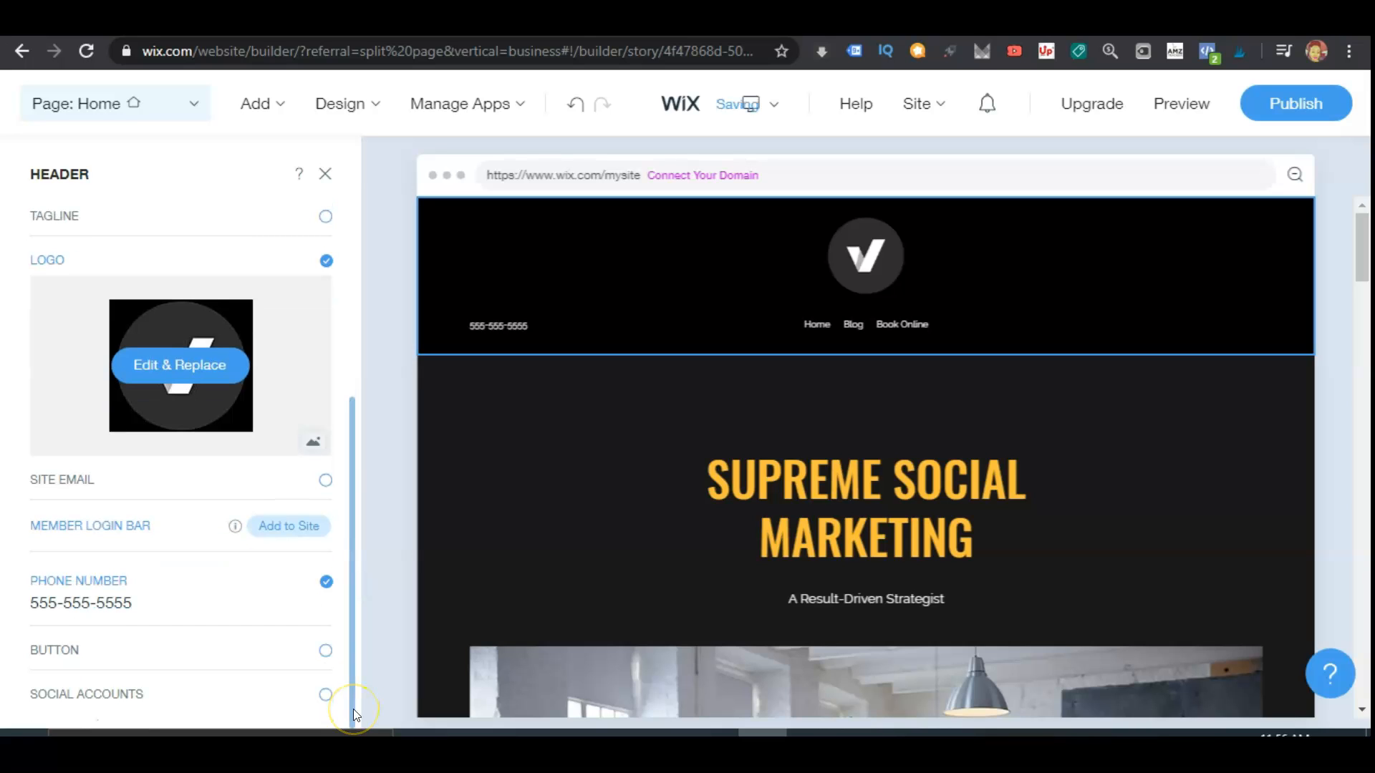
click(327, 652)
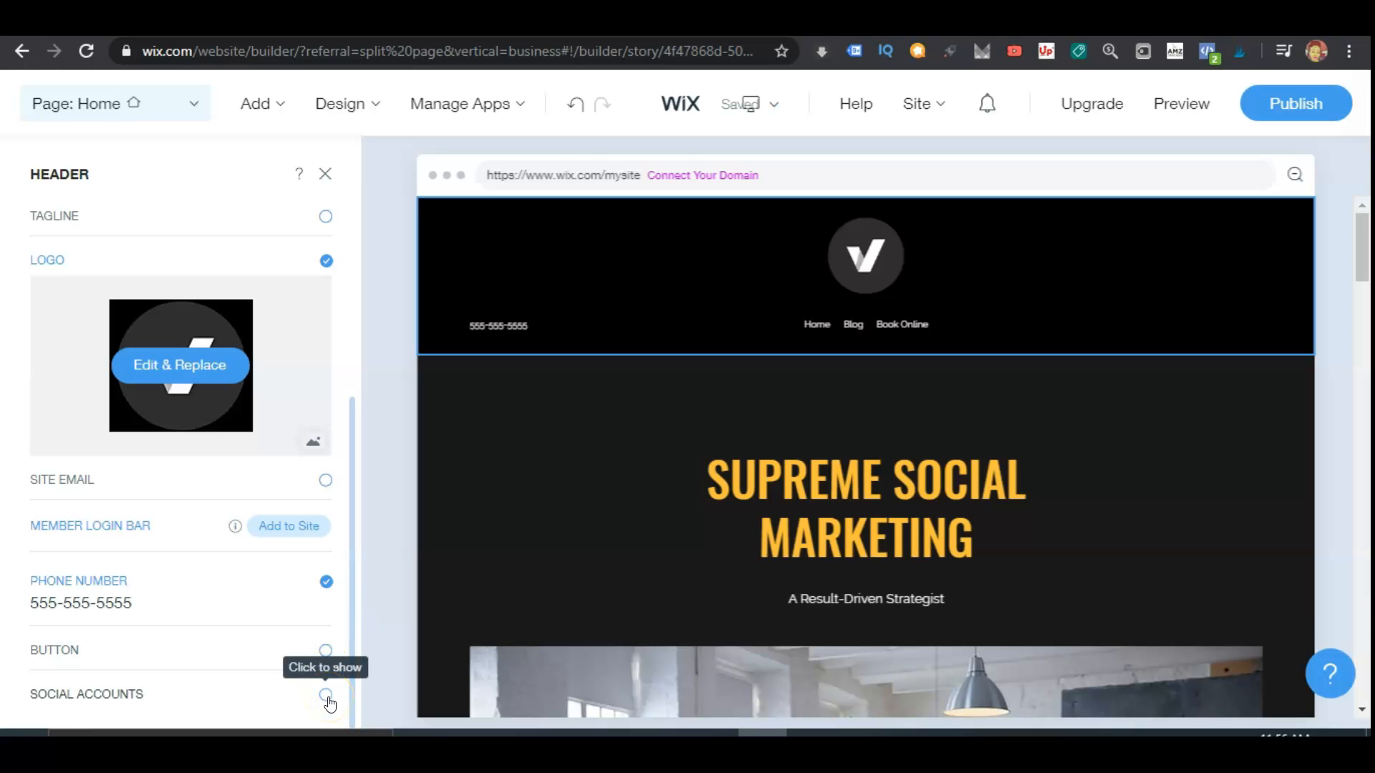
- Open the header's section design and apply the layout with a centered logo above a separate menu strip
scroll(329, 704, up, 3)
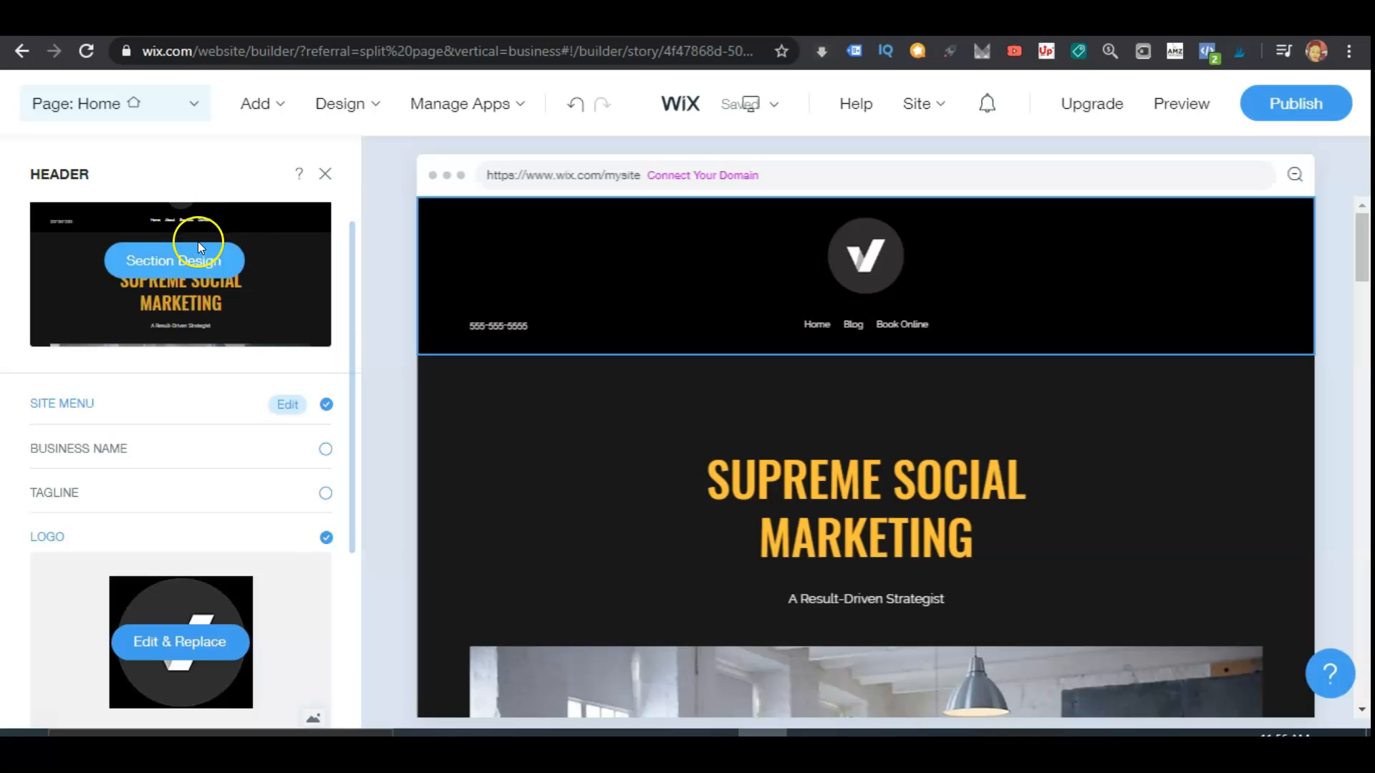
click(179, 269)
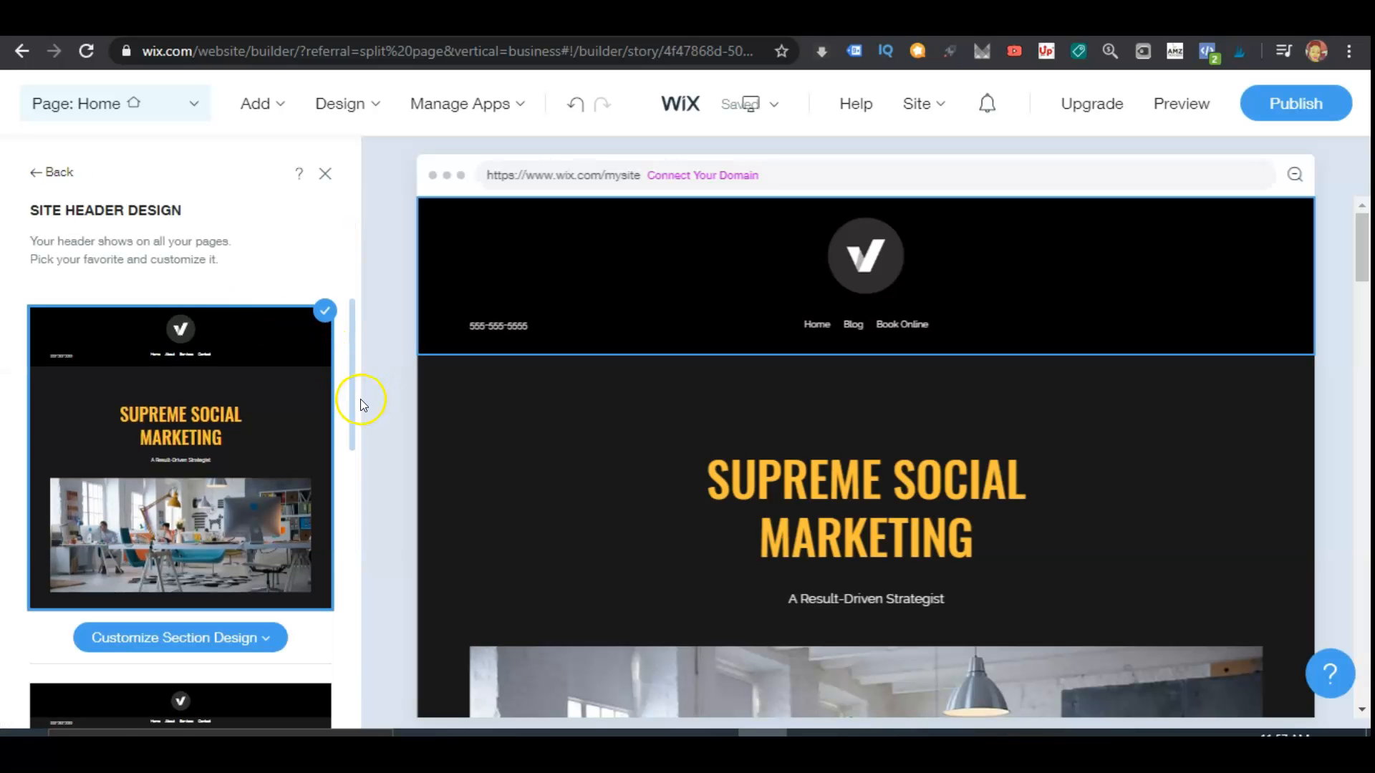
drag(351, 360, 368, 364)
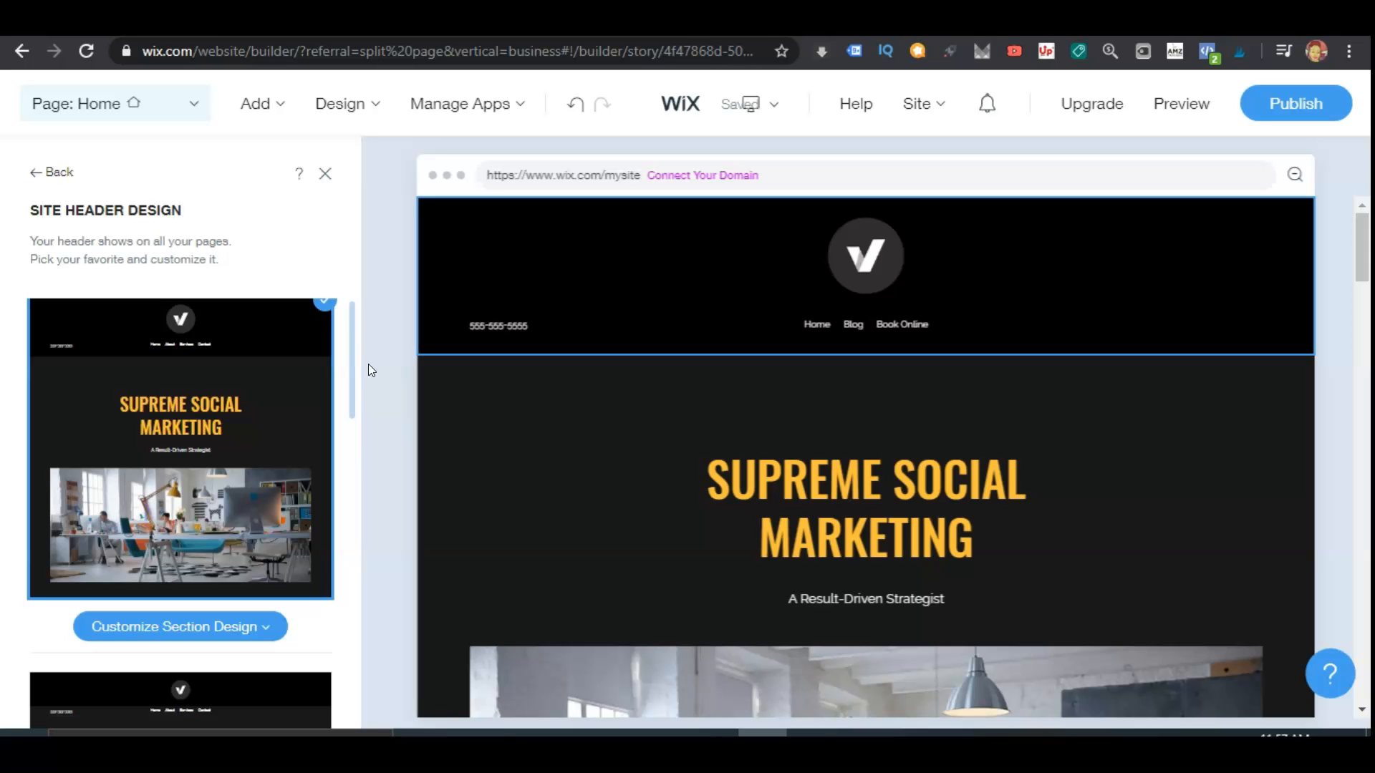
scroll(368, 364, down, 1)
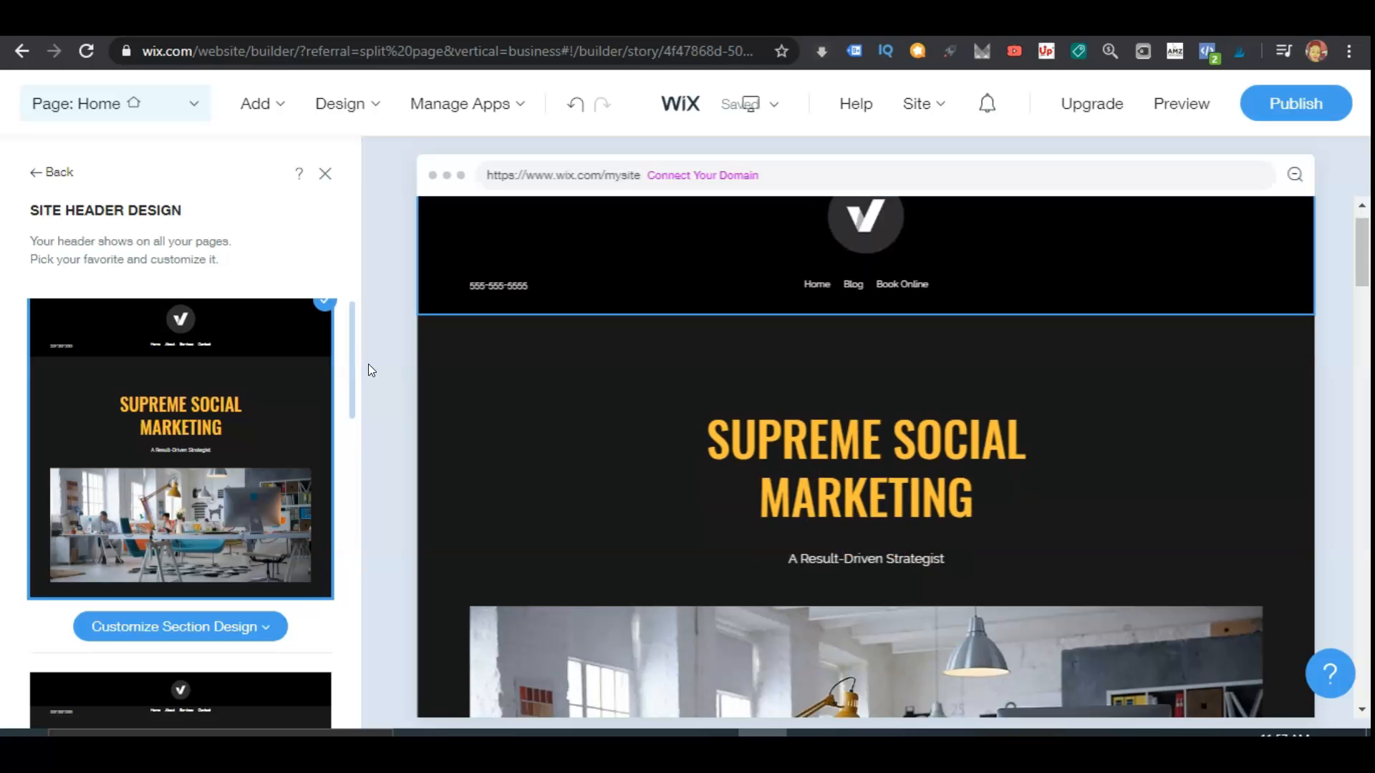
click(353, 422)
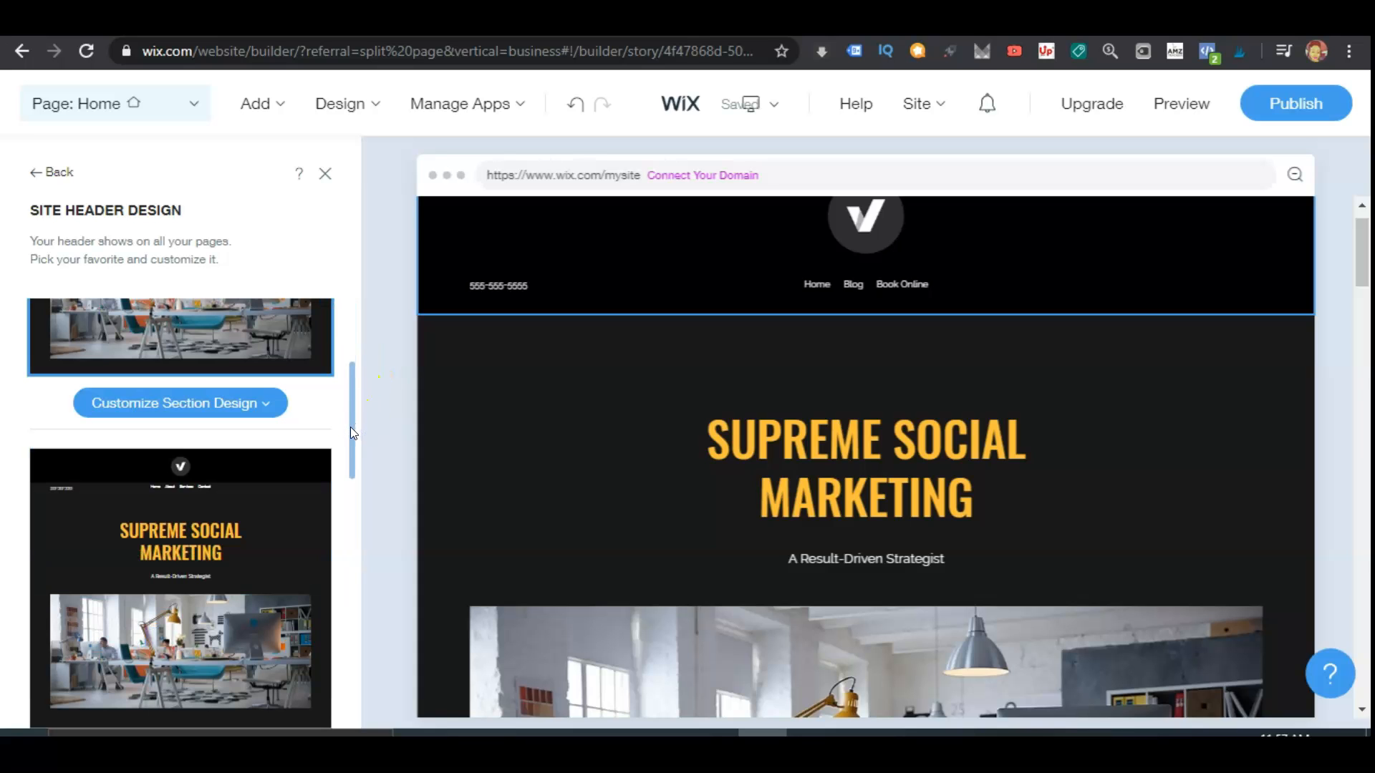
scroll(345, 463, down, 3)
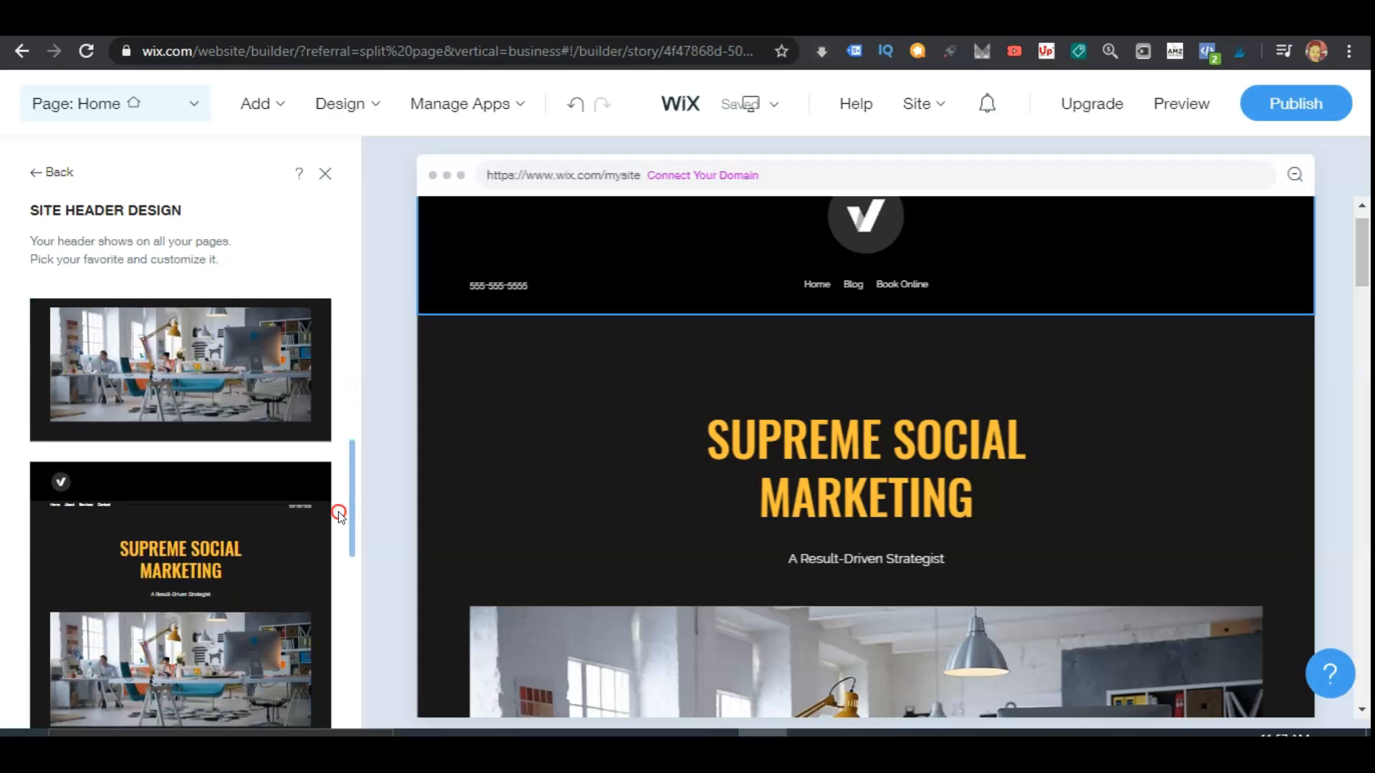
drag(333, 408, 332, 407)
right_click(333, 408)
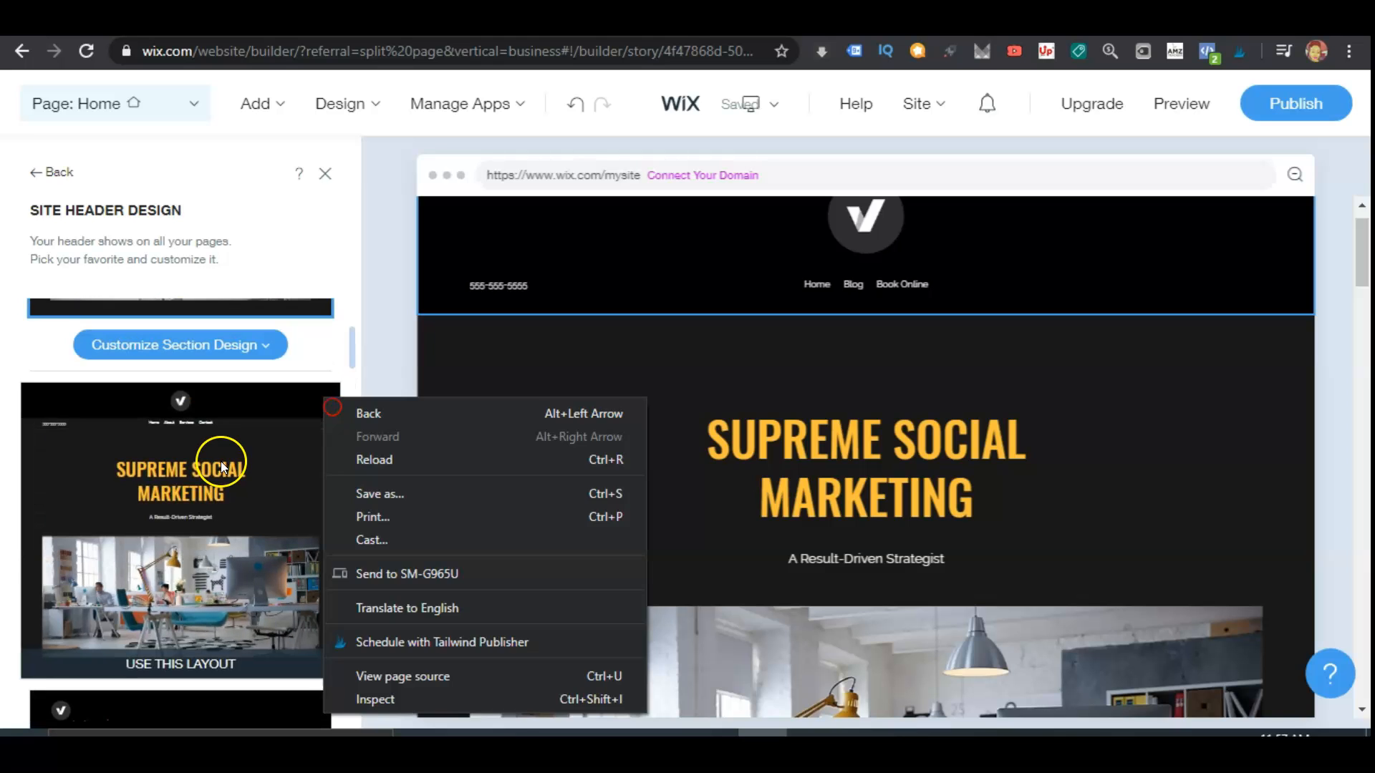
click(221, 463)
click(221, 463)
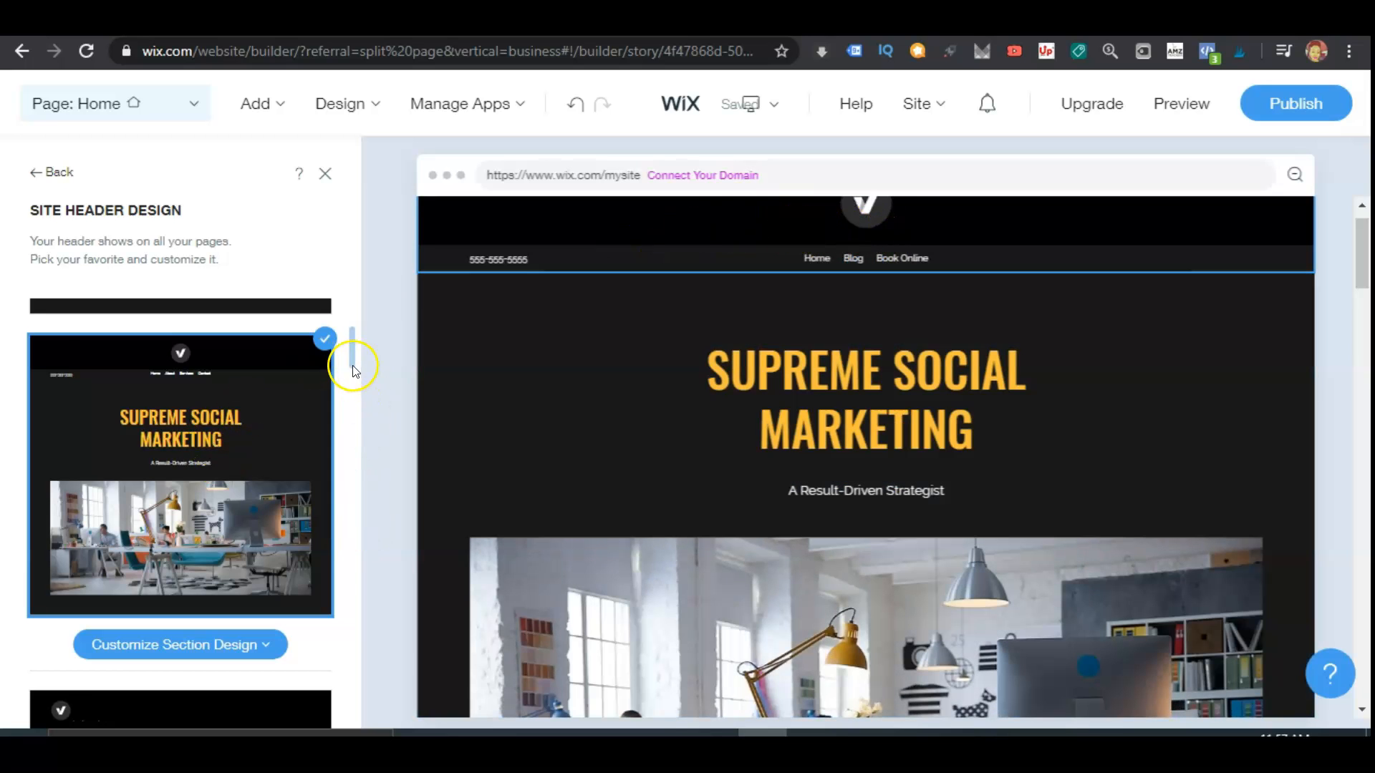
- Change the header to the layout with the logo and menu on the left and phone number on the right, and close the header settings
drag(349, 364, 348, 405)
right_click(348, 403)
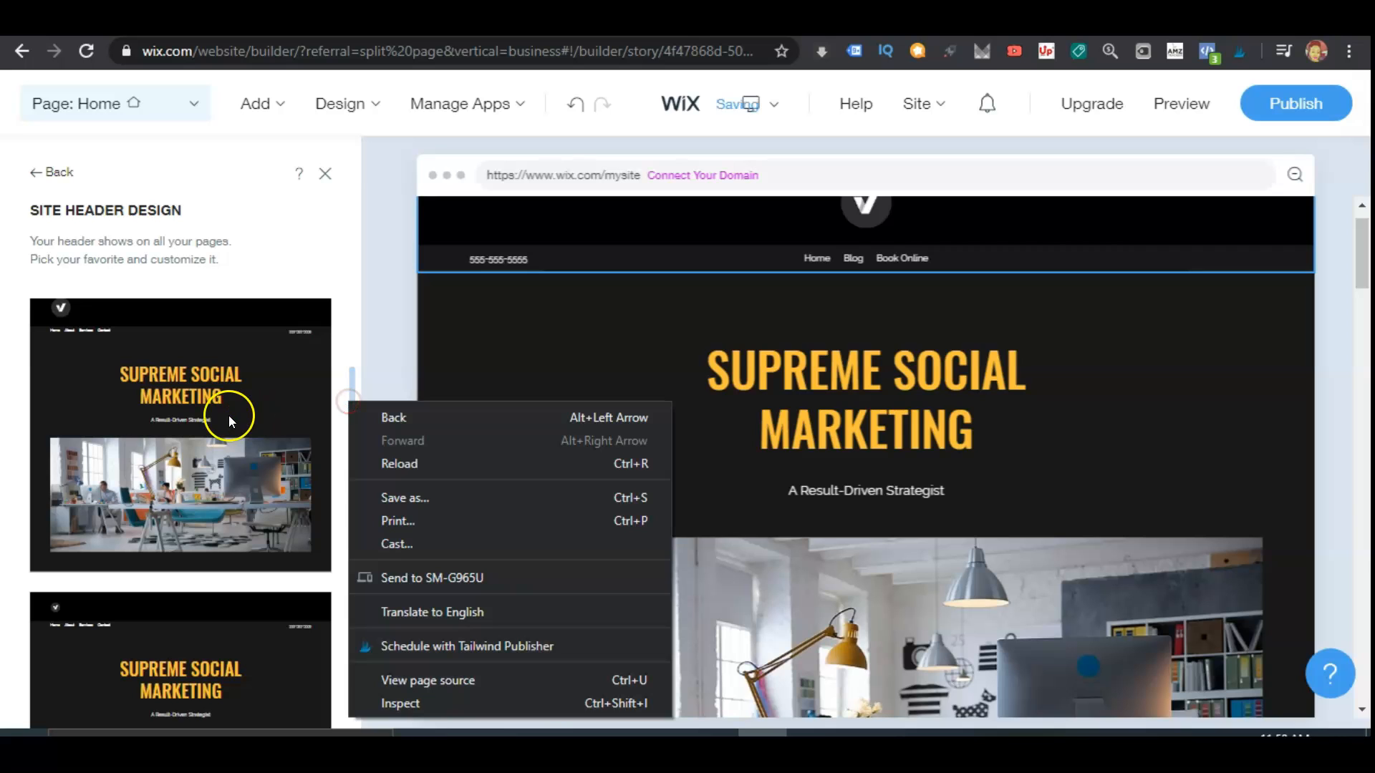
click(229, 415)
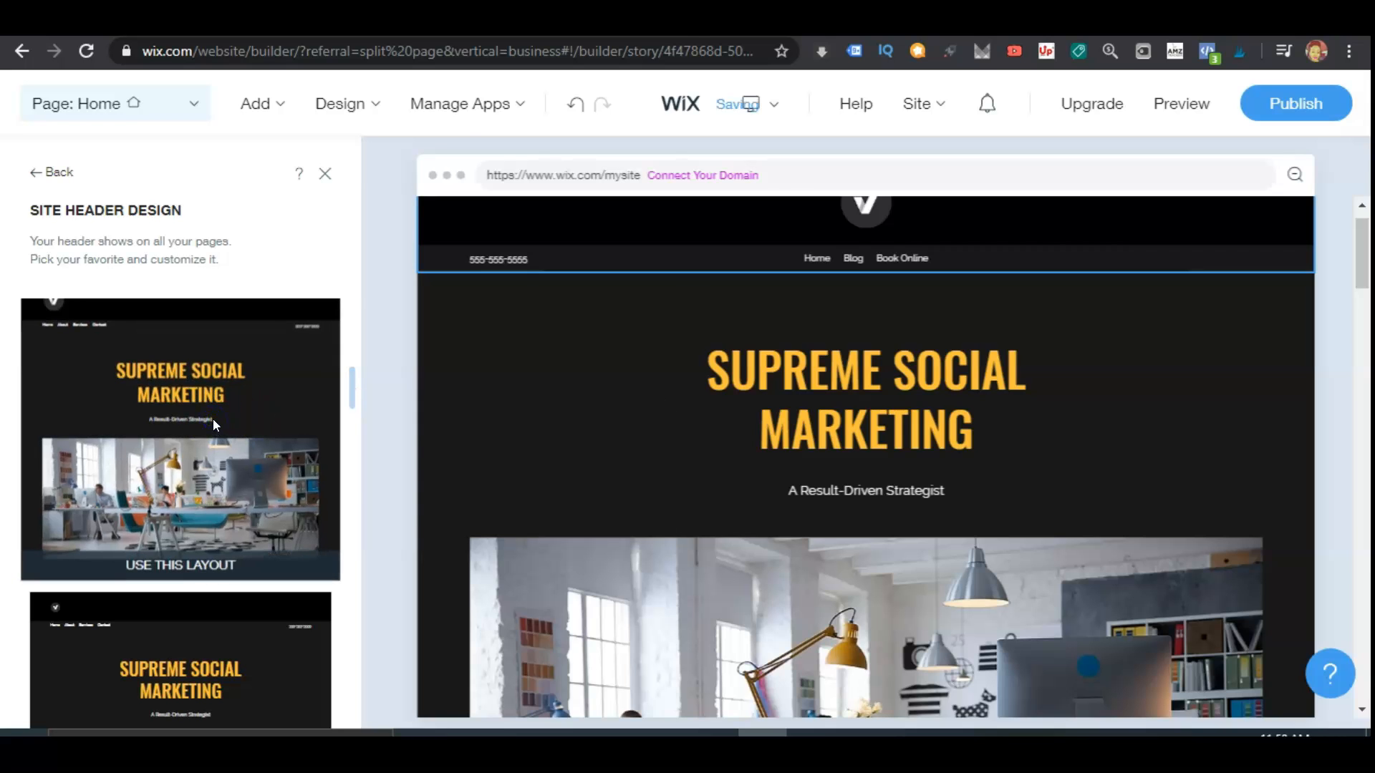
click(213, 424)
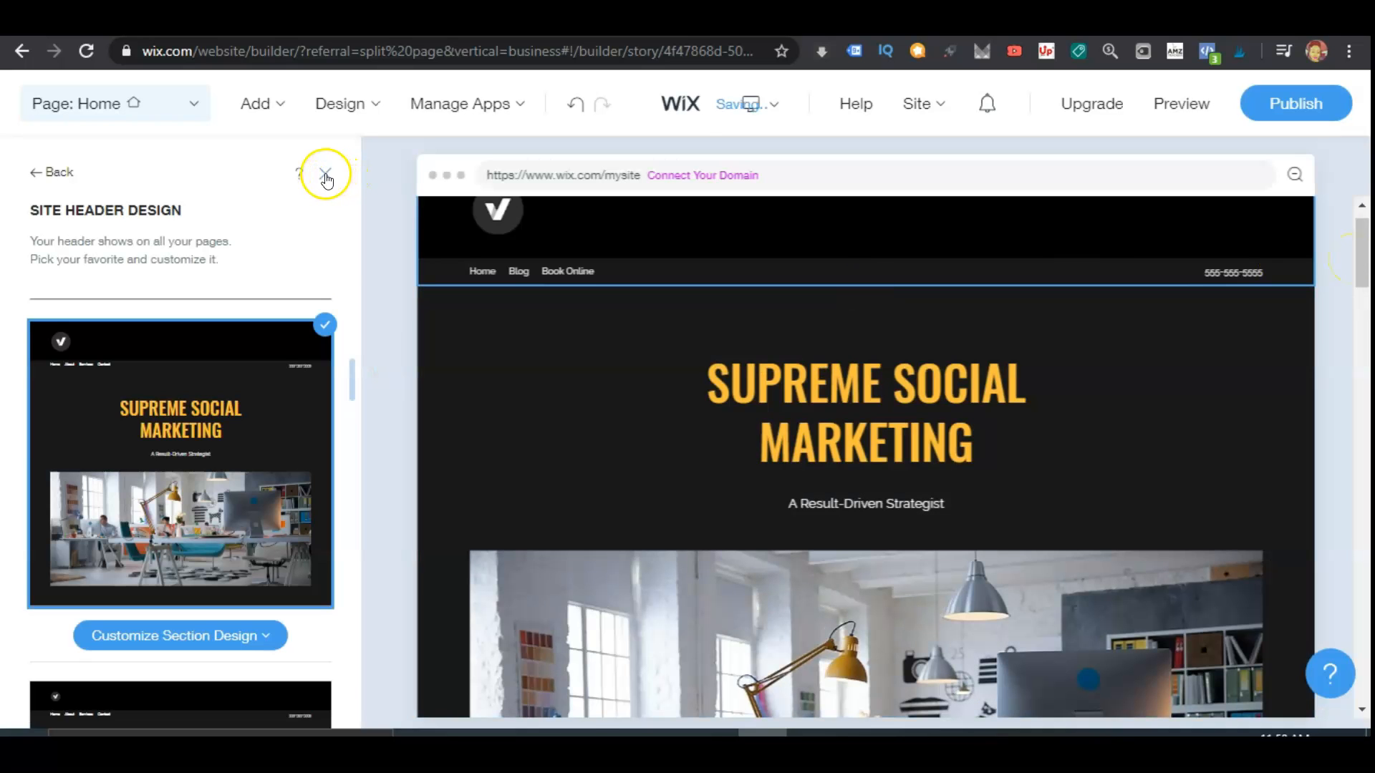
click(325, 174)
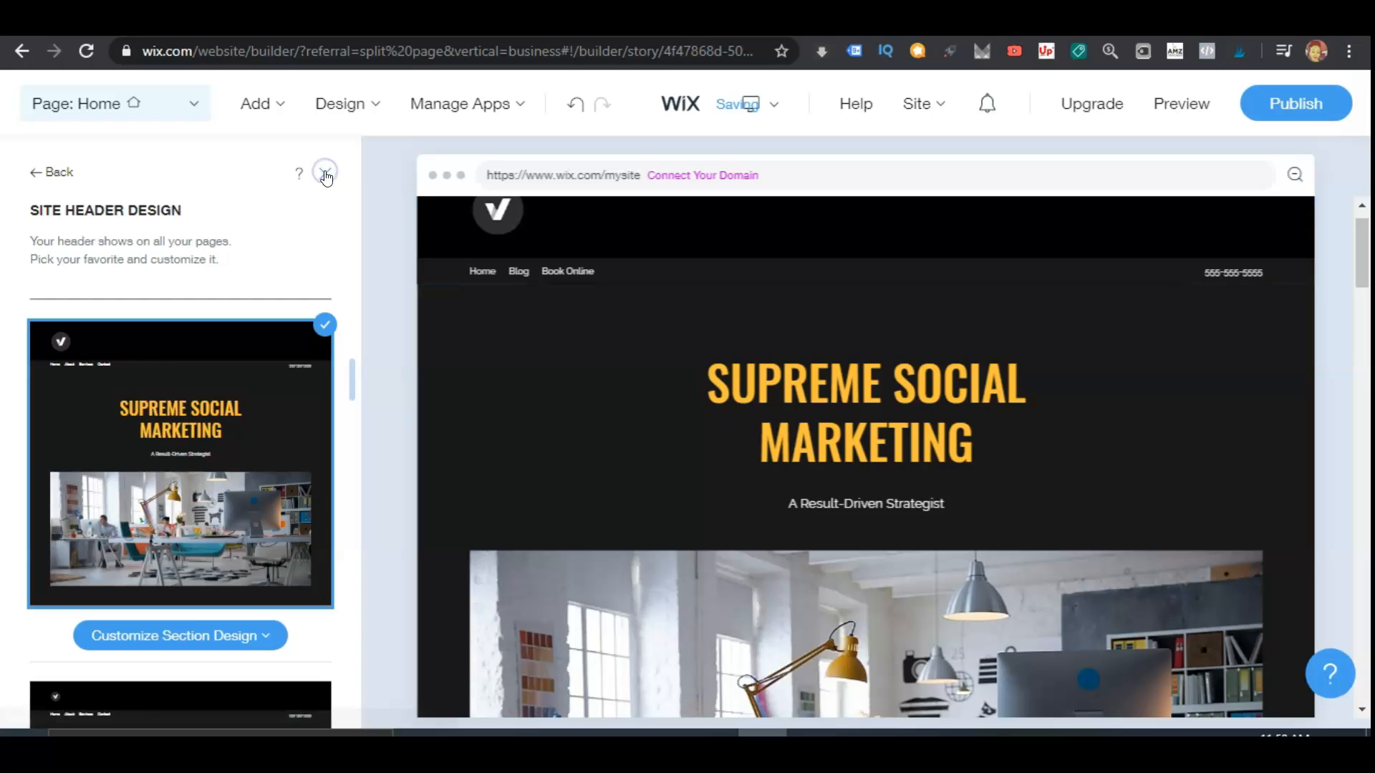
- Edit the homepage's Welcome section and open the media settings of its image
mouse_move(1046, 399)
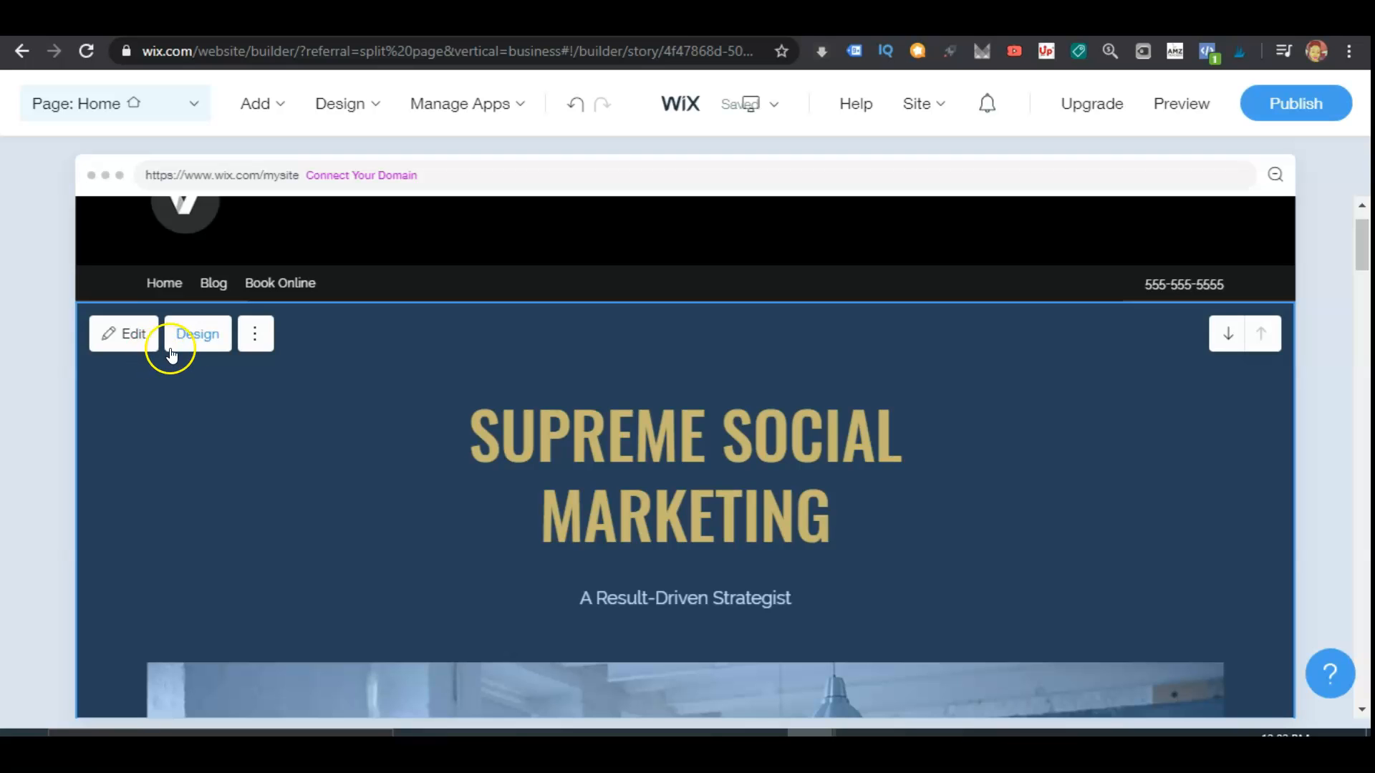
click(255, 334)
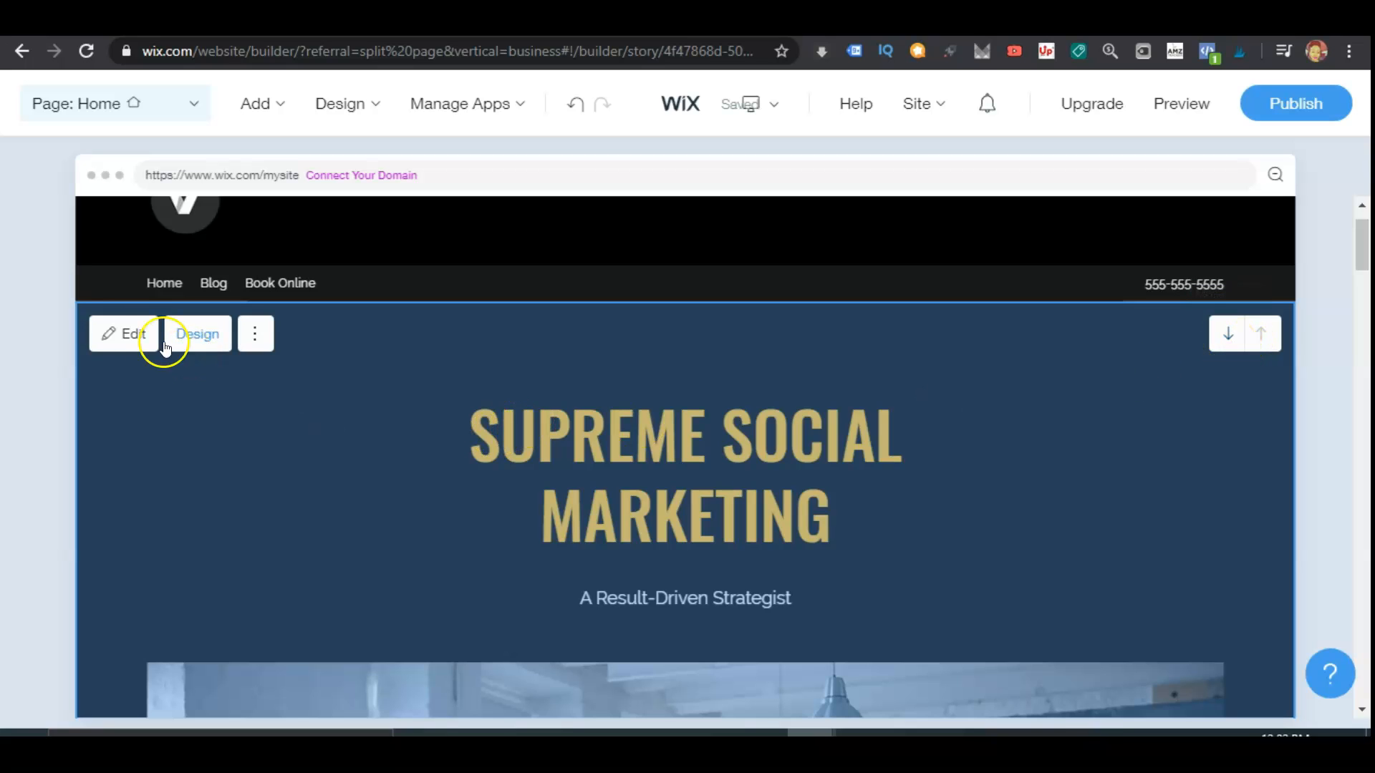
click(130, 339)
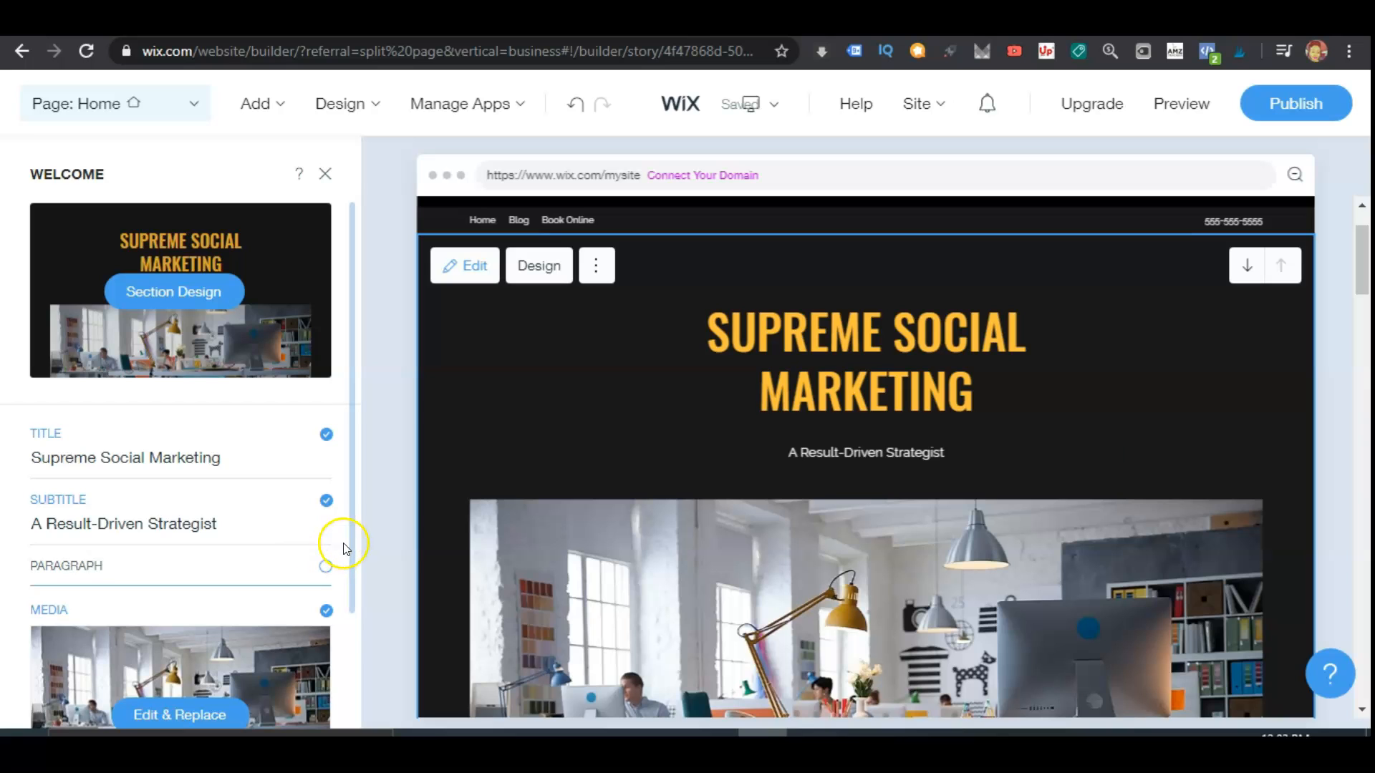
drag(350, 546, 356, 714)
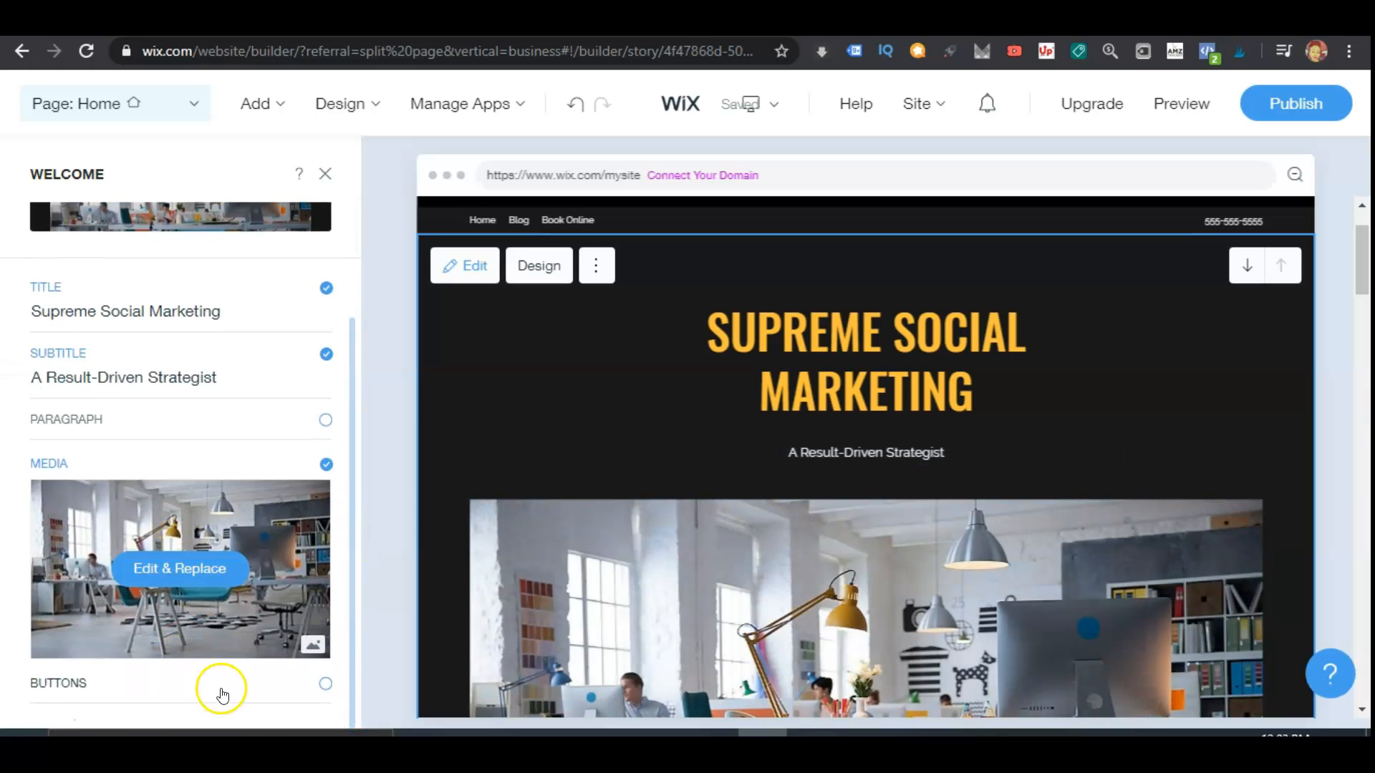
click(201, 582)
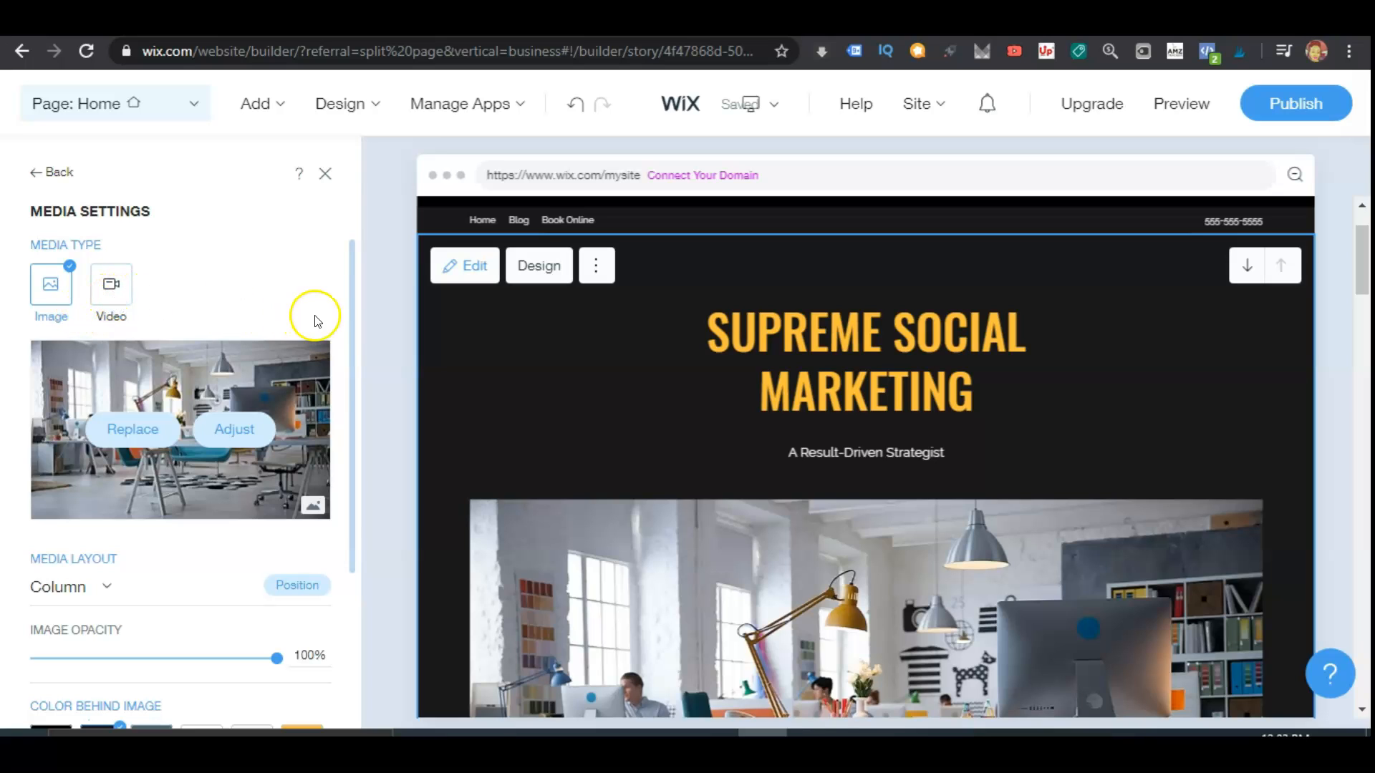
drag(349, 326, 367, 515)
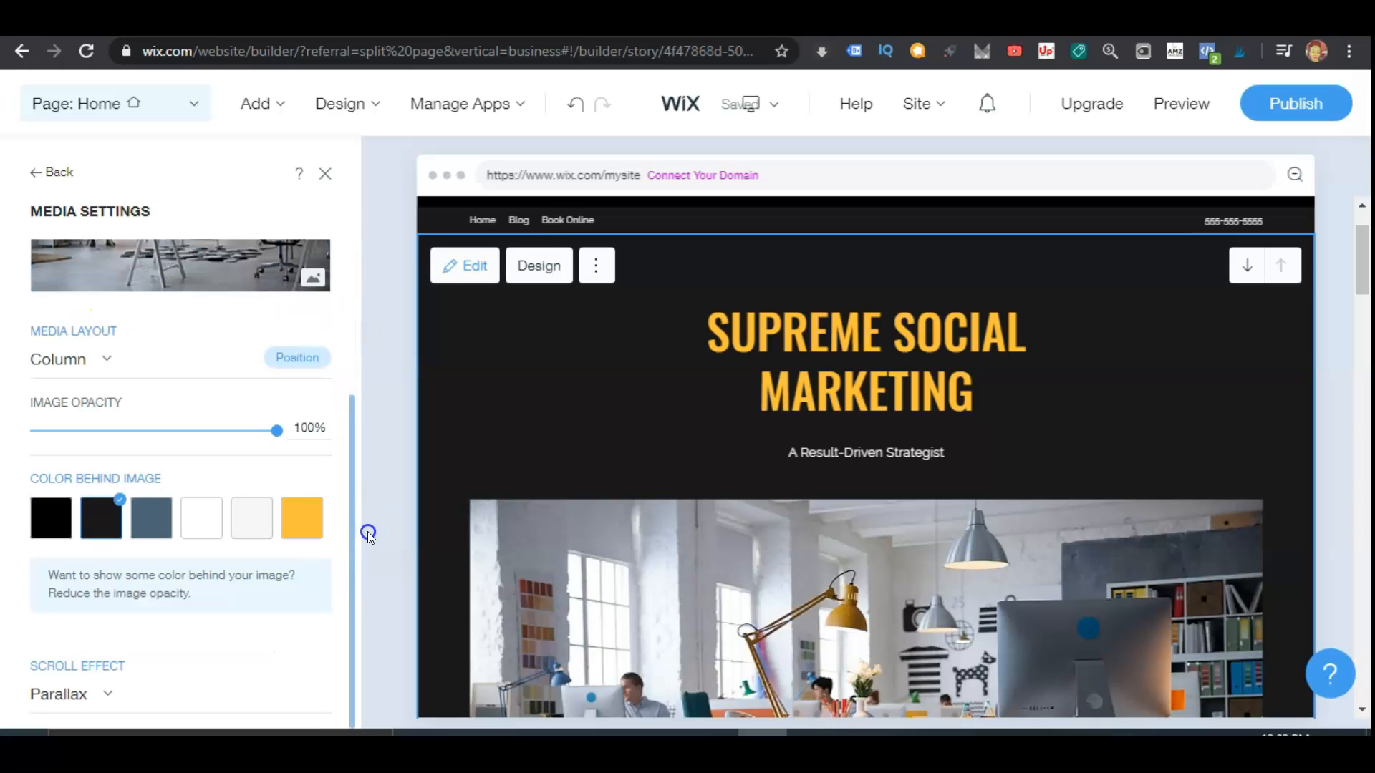
scroll(347, 365, up, 5)
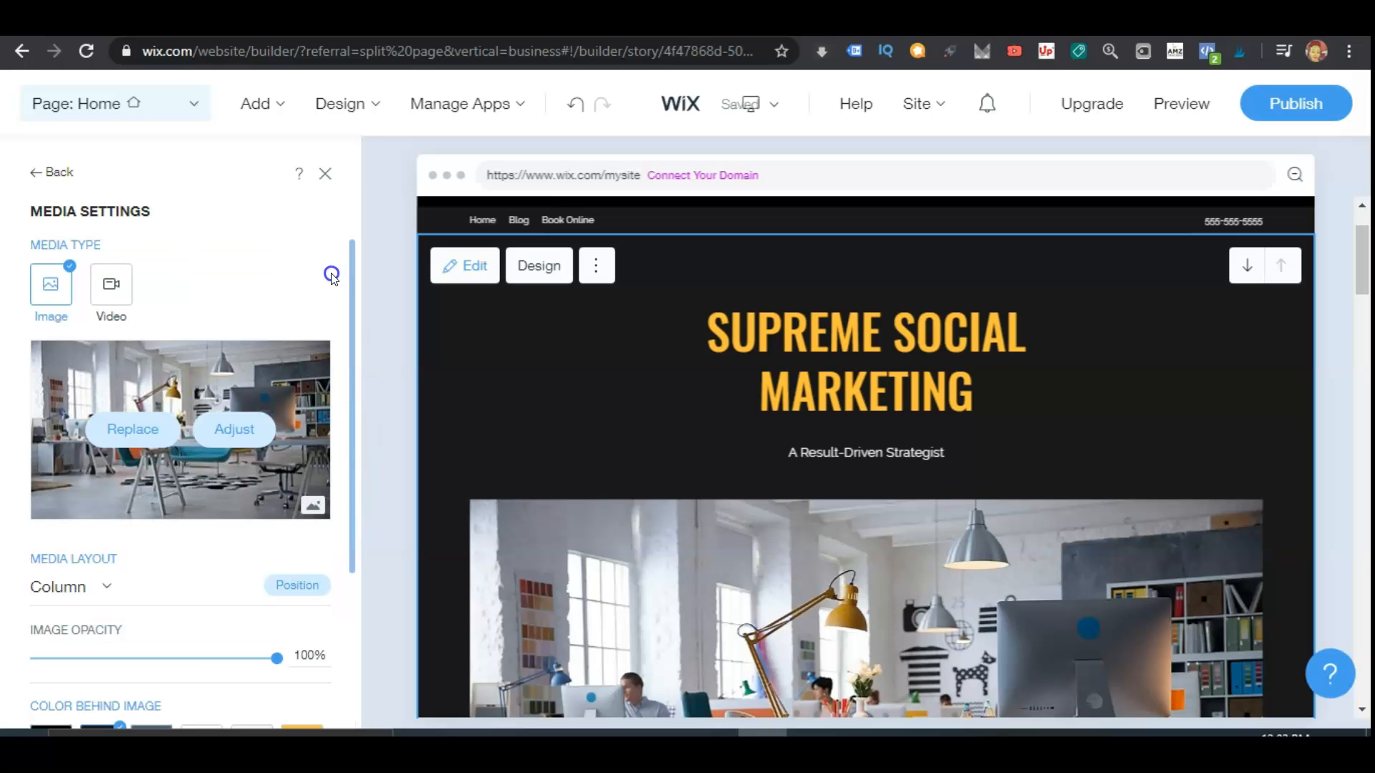
- Start replacing the Welcome image, search for "social media marketing" and show all the Shutterstock results
click(147, 428)
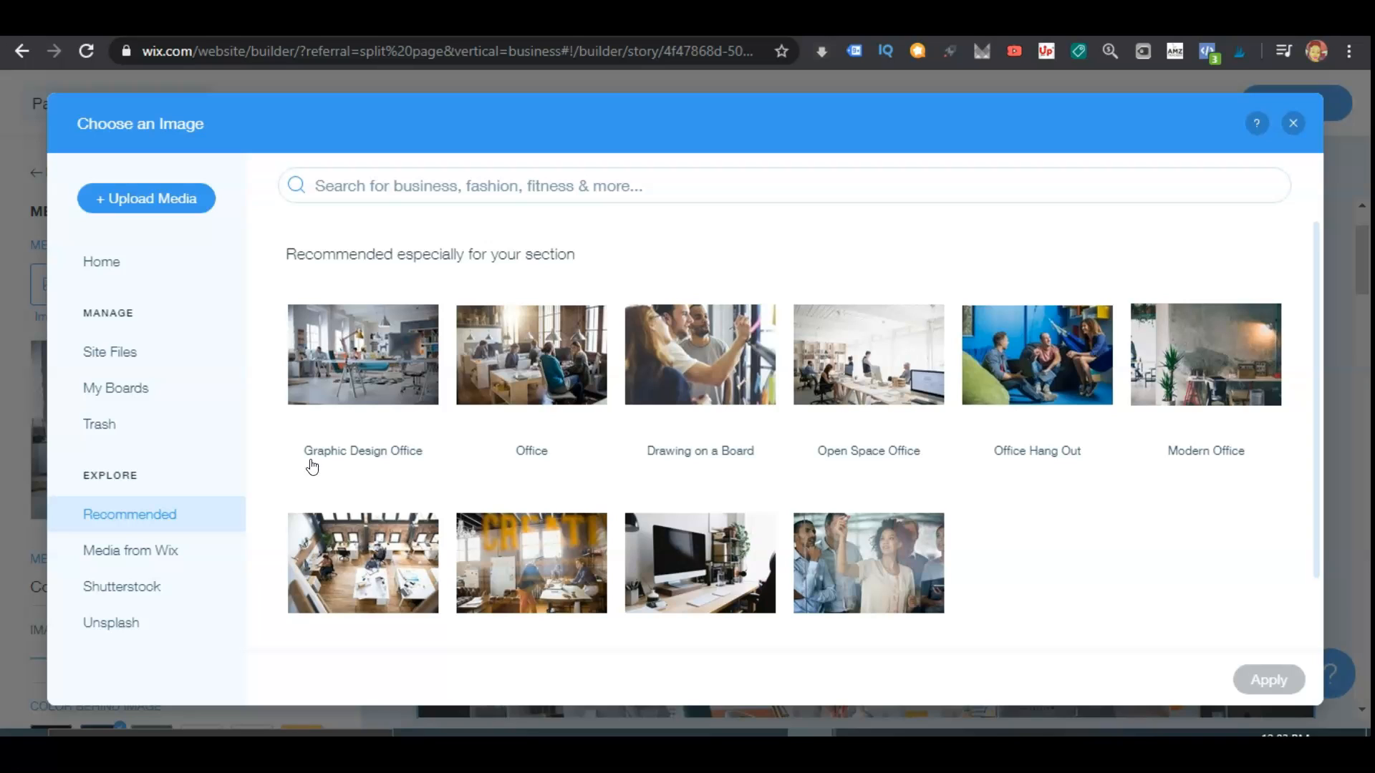
click(173, 206)
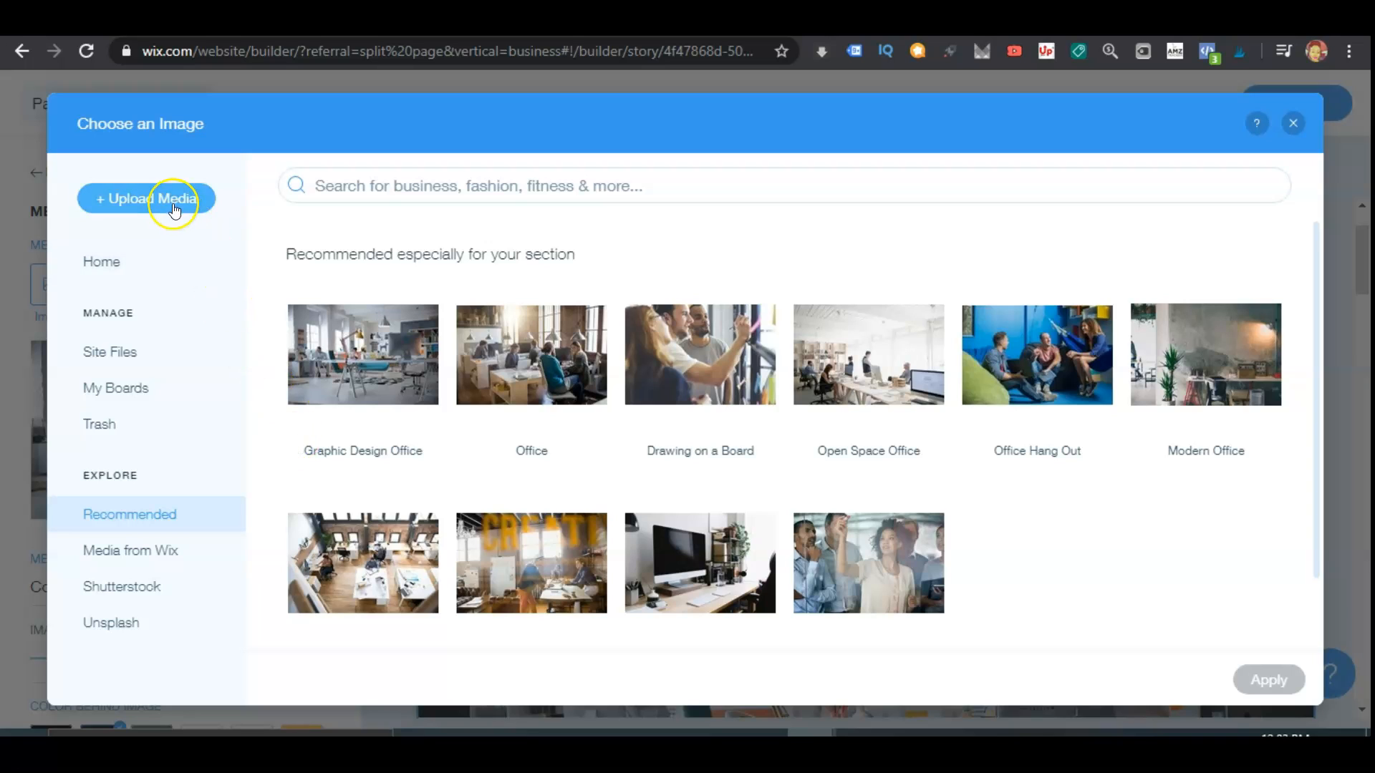
click(456, 194)
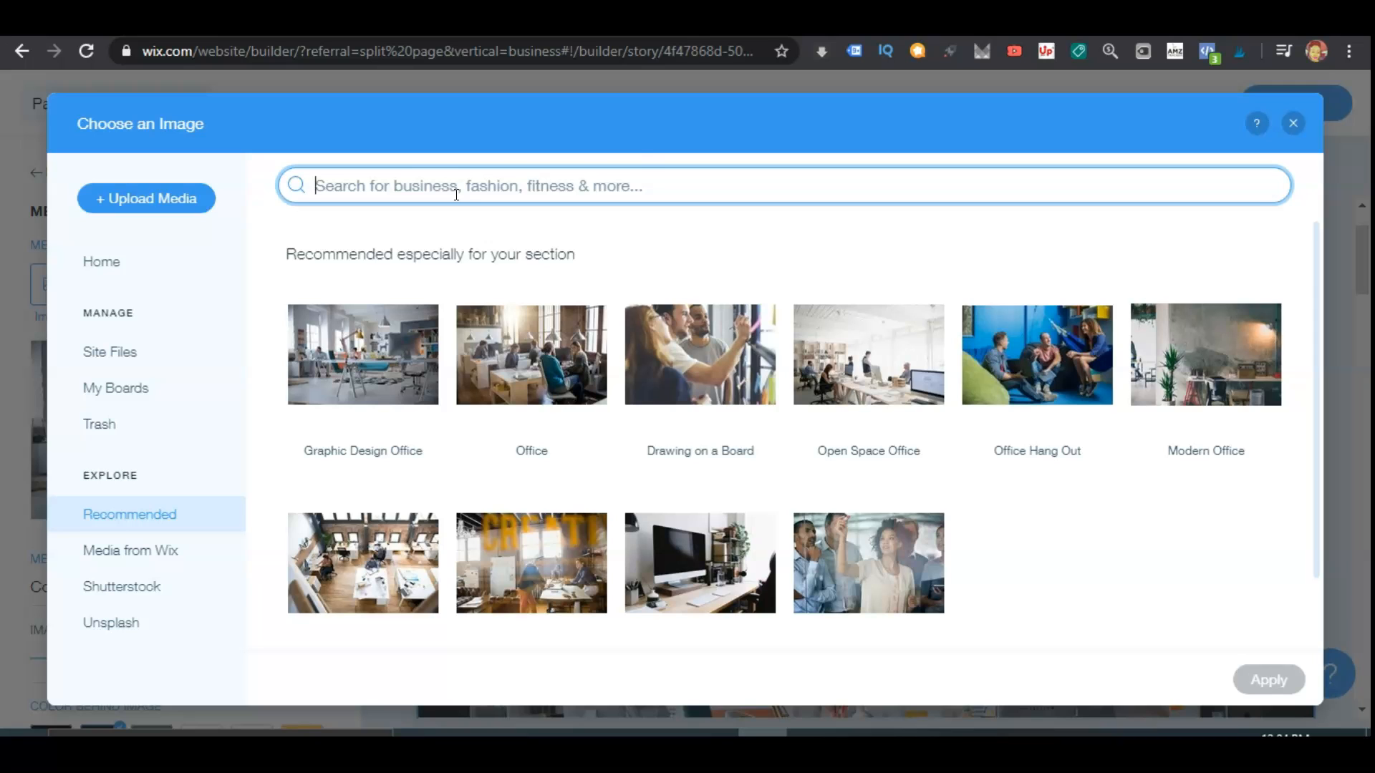
click(456, 179)
text(social media marketing)
click(457, 170)
key(Return)
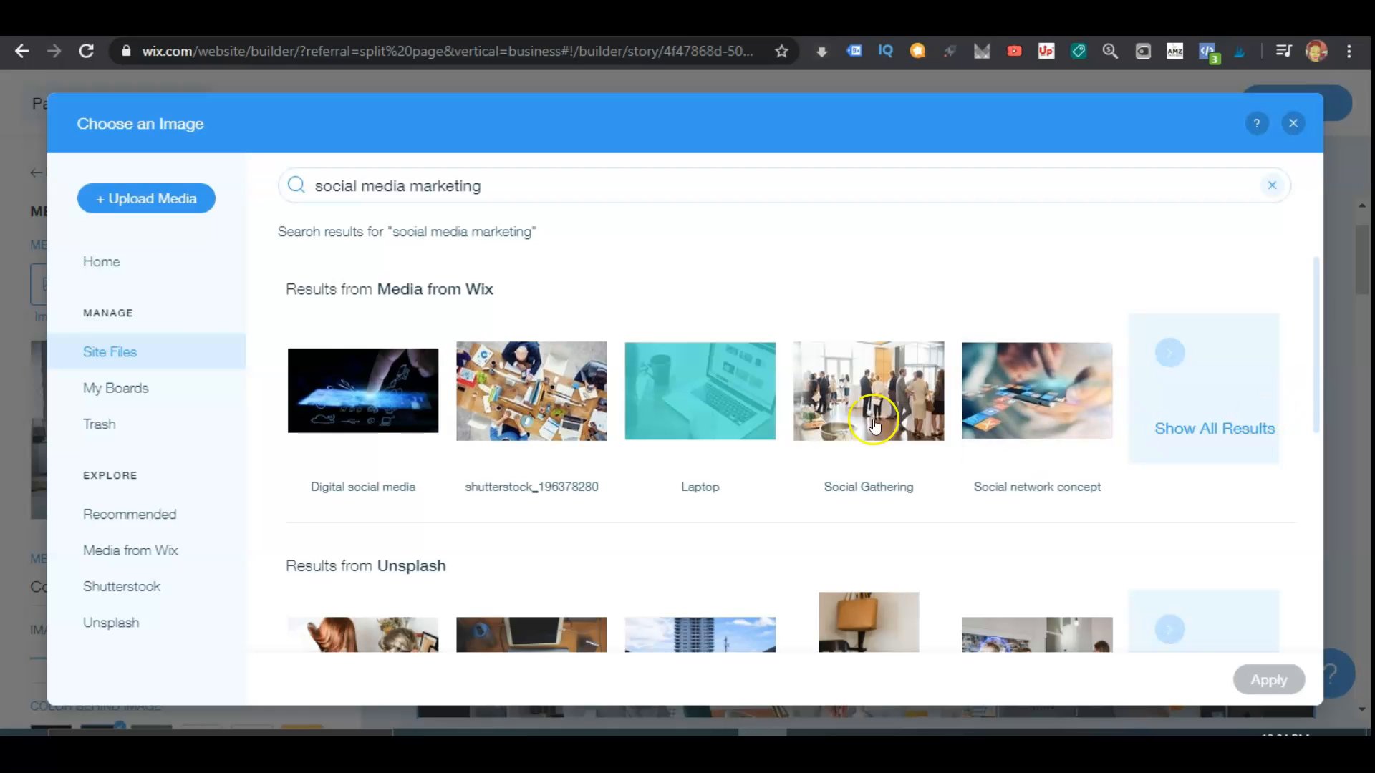
mouse_move(641, 342)
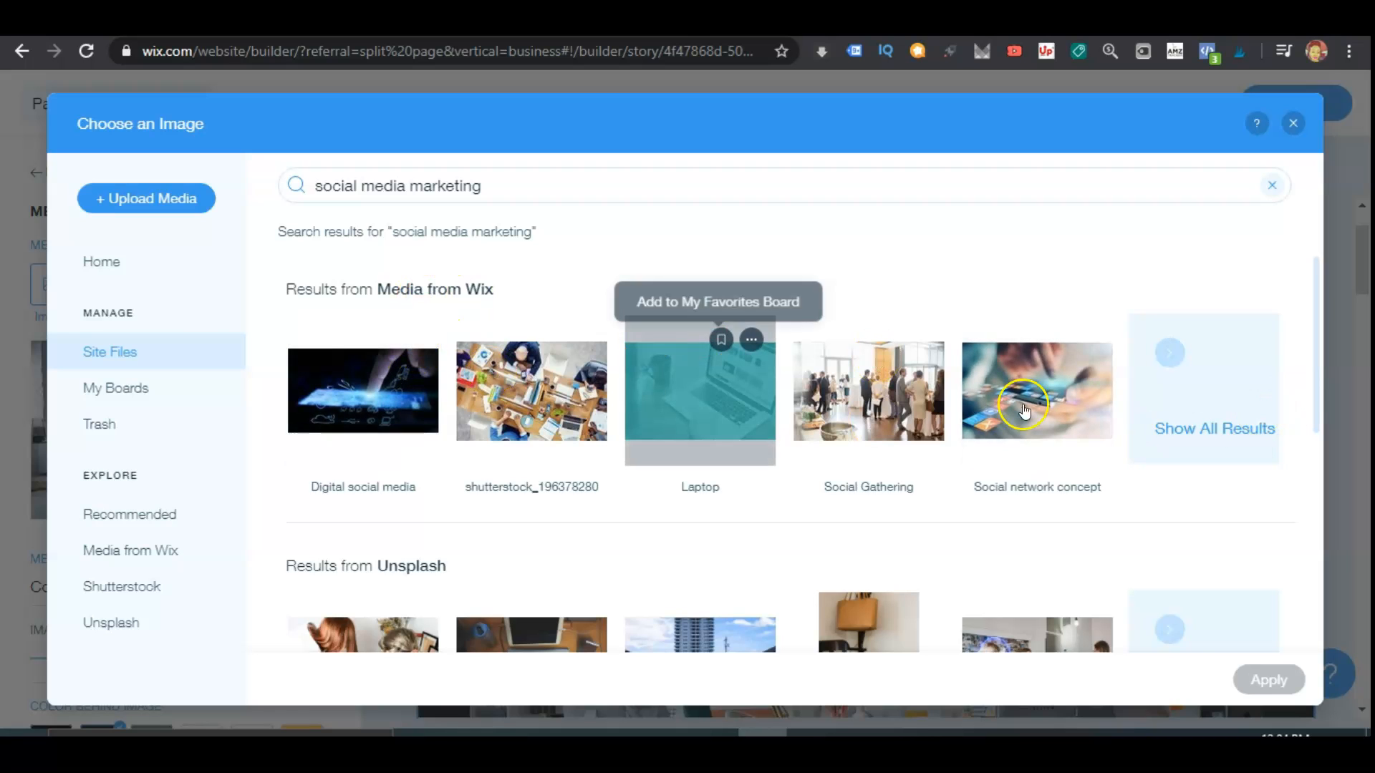
drag(1321, 344, 1317, 601)
click(1186, 523)
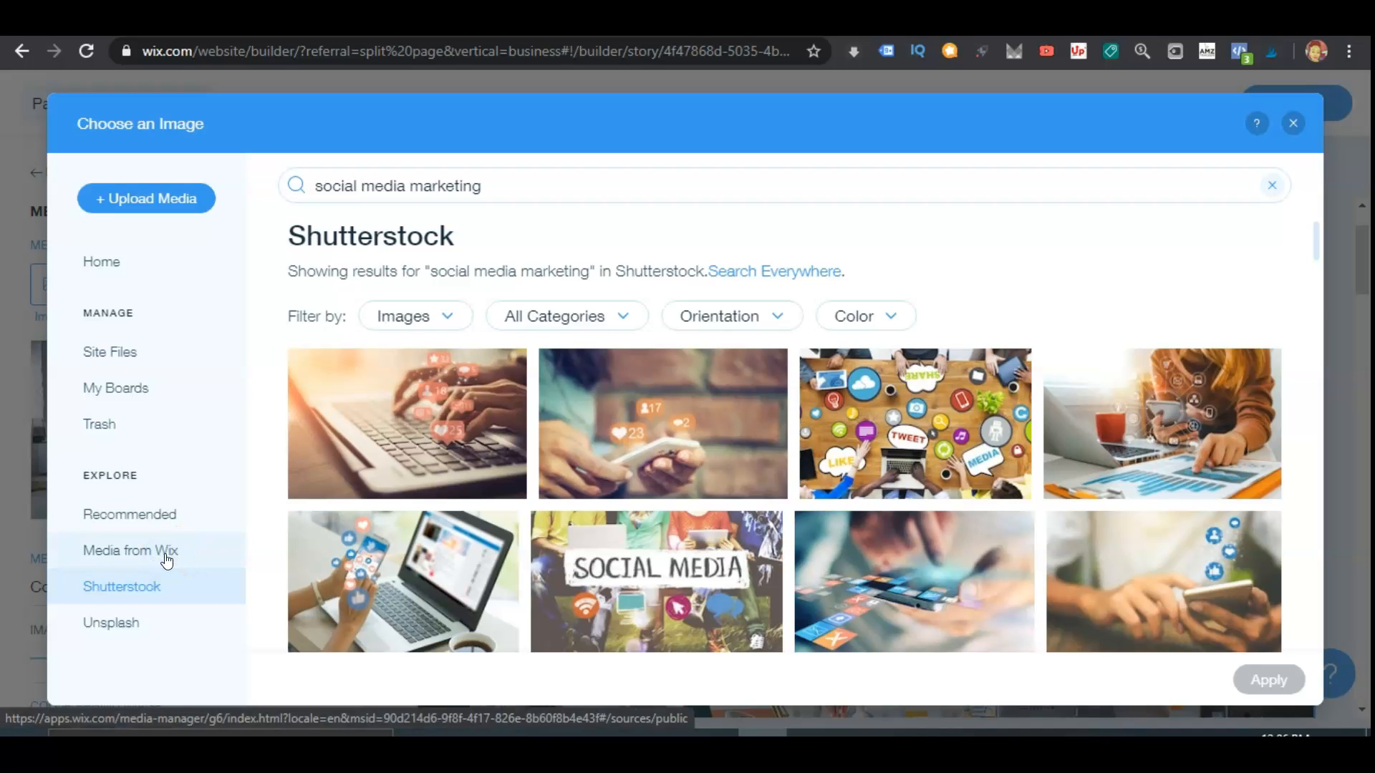
- Browse the Media from Wix and Unsplash image collections, and return to the recommended images
click(134, 619)
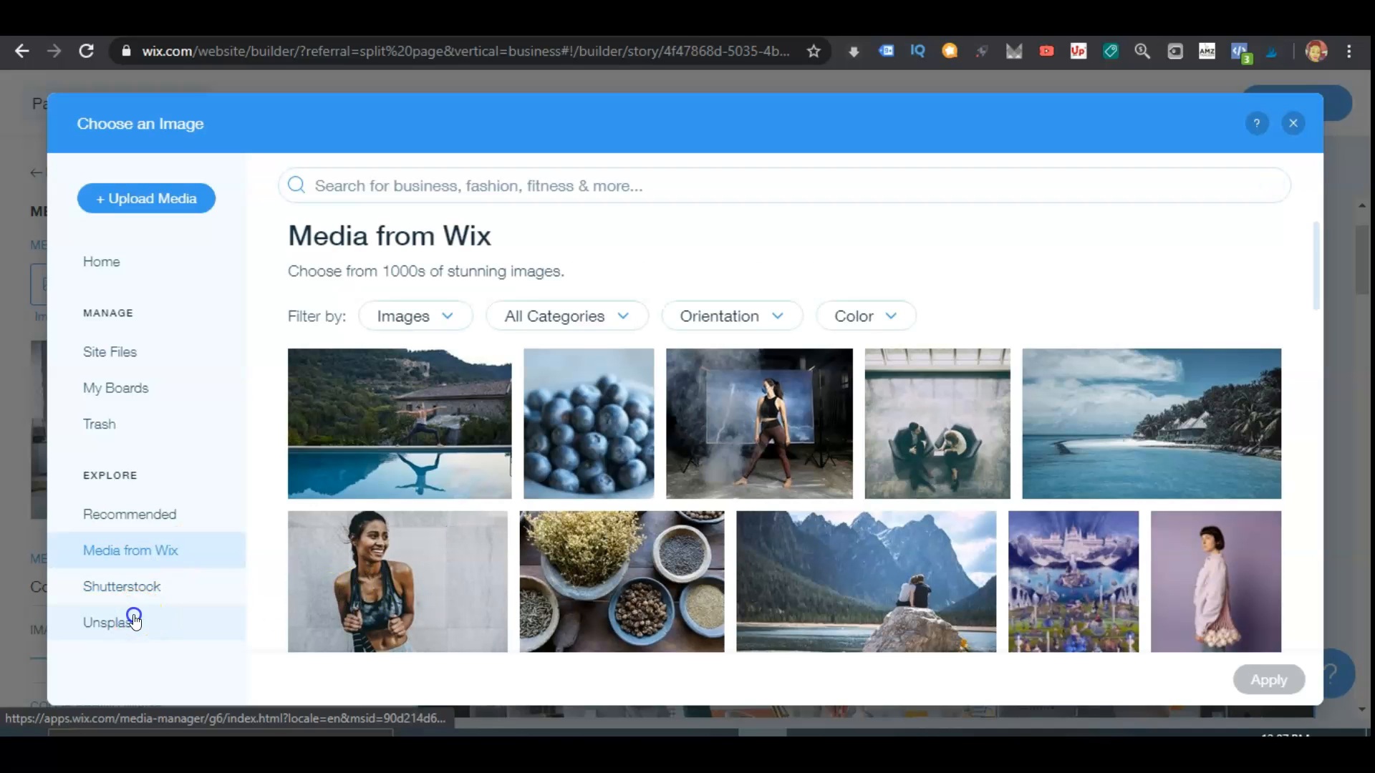
click(136, 623)
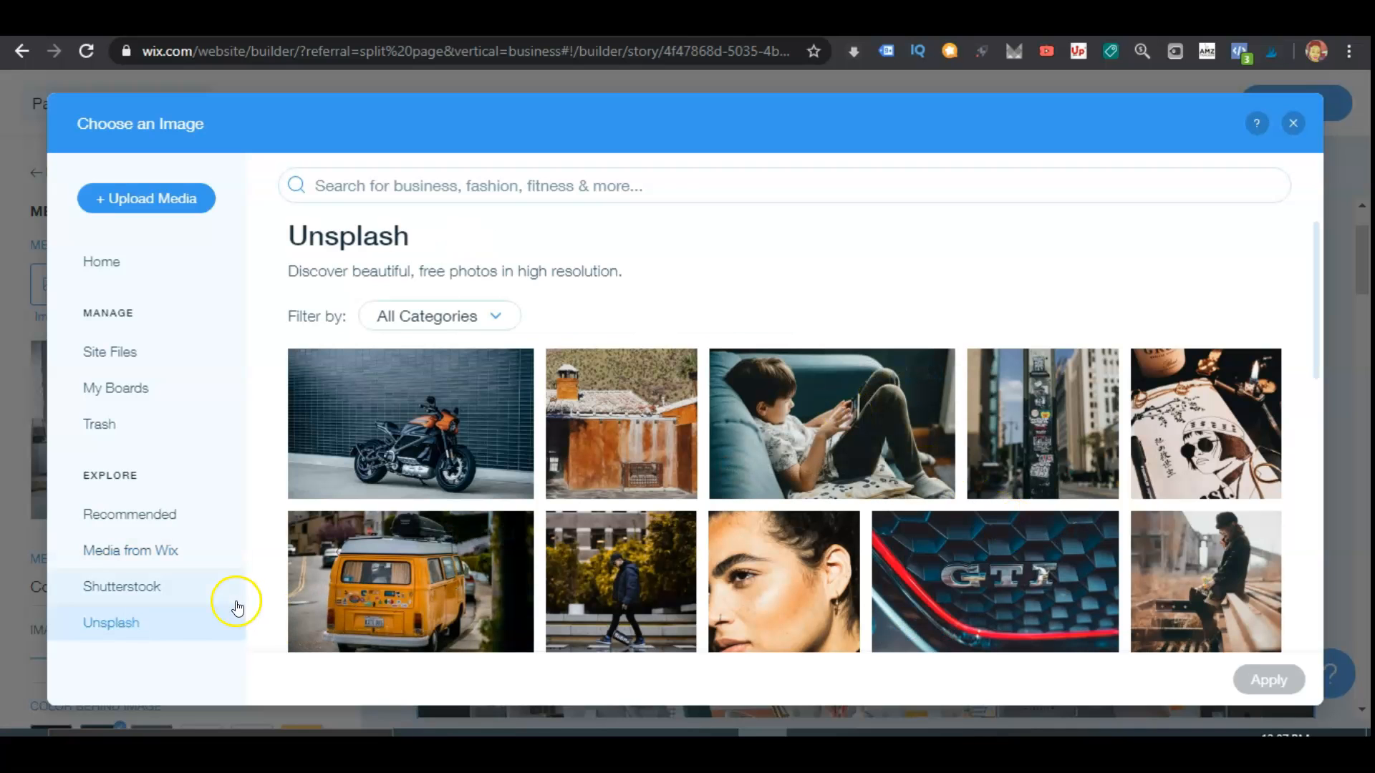
click(193, 512)
- Search all image sources again for "social media marketing" and show all results from Media from Wix
click(573, 197)
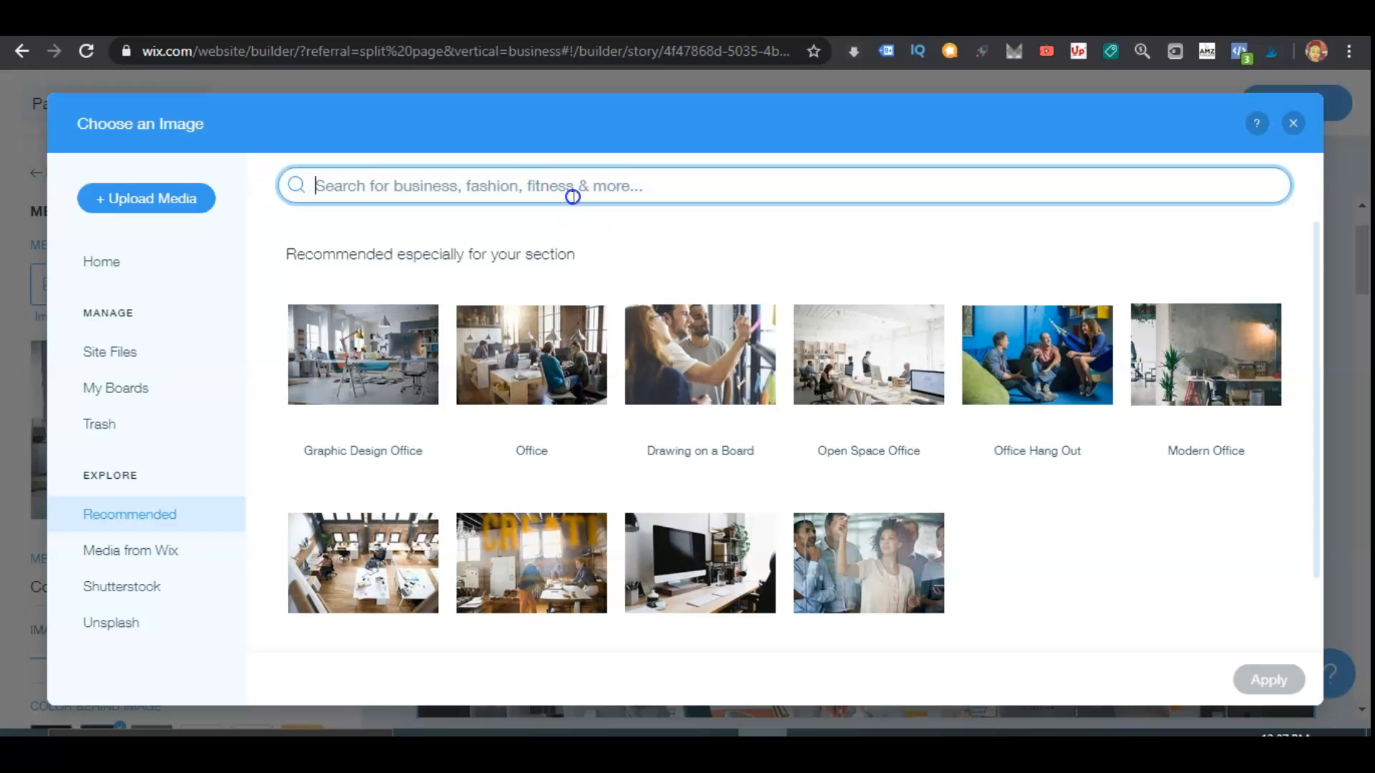
text(social)
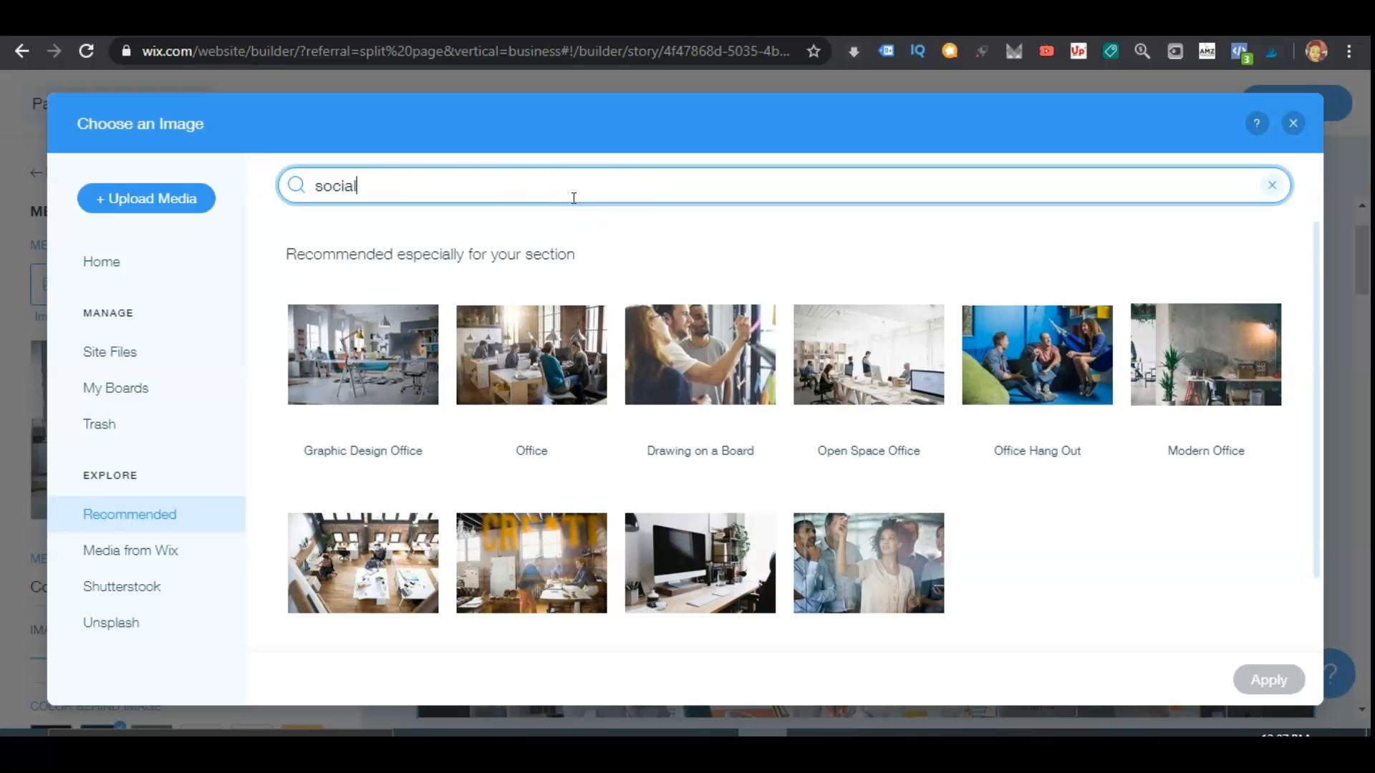
text( media marketing)
key(Return)
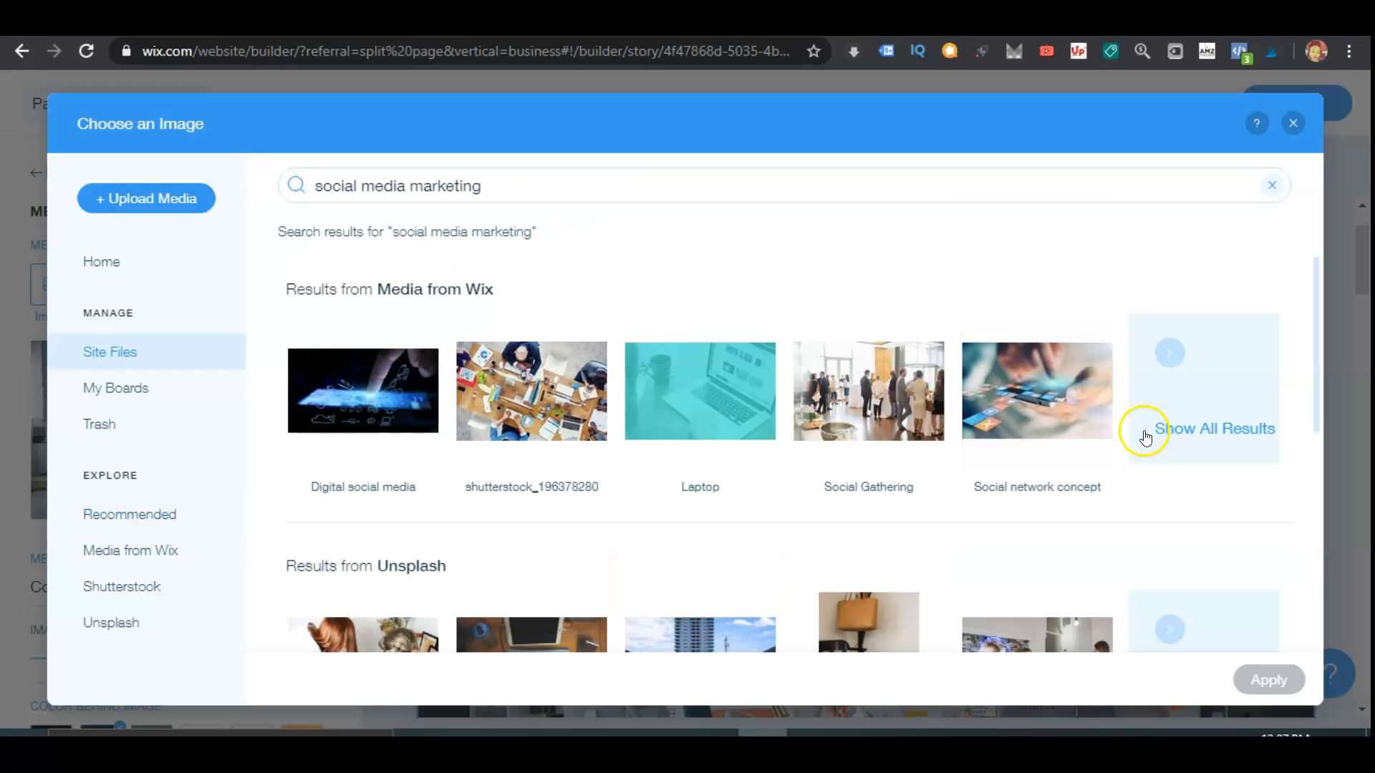
click(1209, 430)
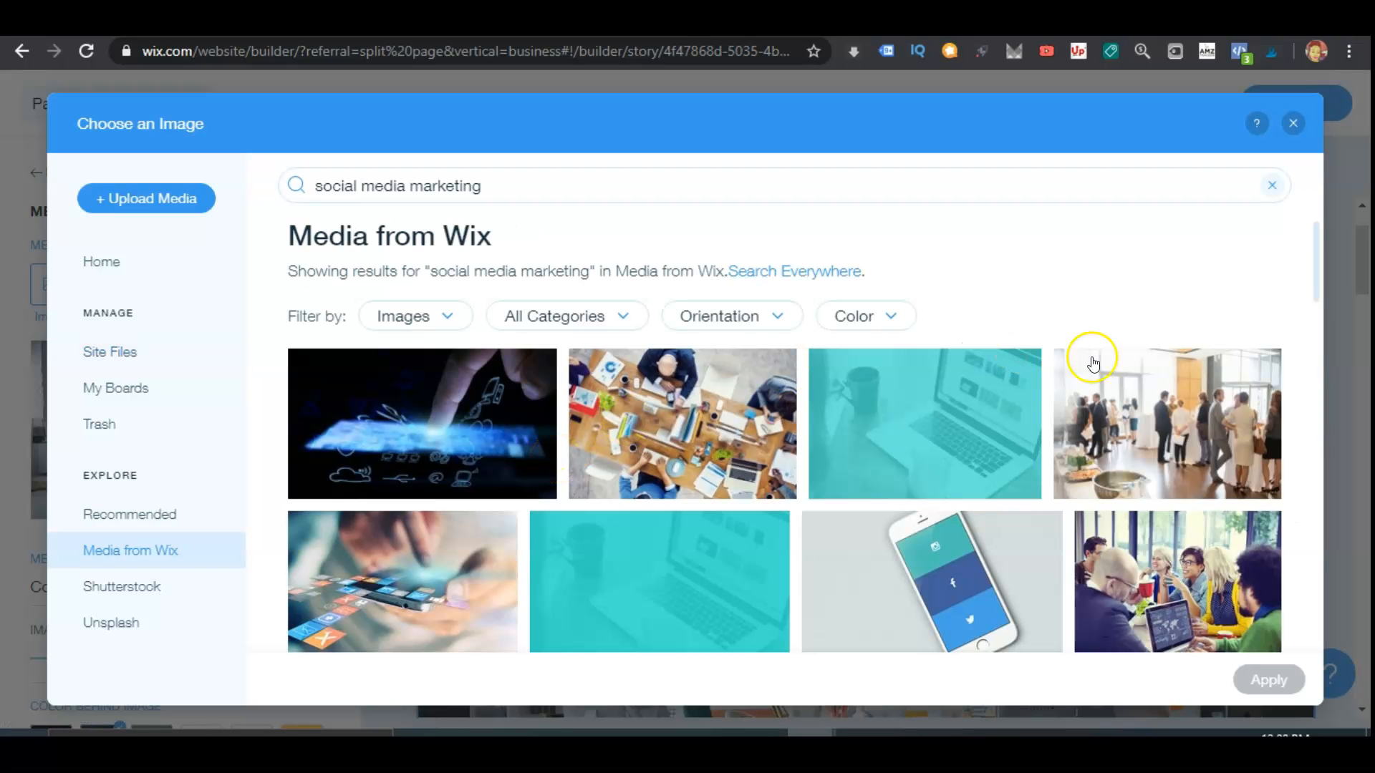
- Replace the Welcome section's image with "Social network concept" and set the color behind it to yellow-orange
scroll(1320, 301, down, 1)
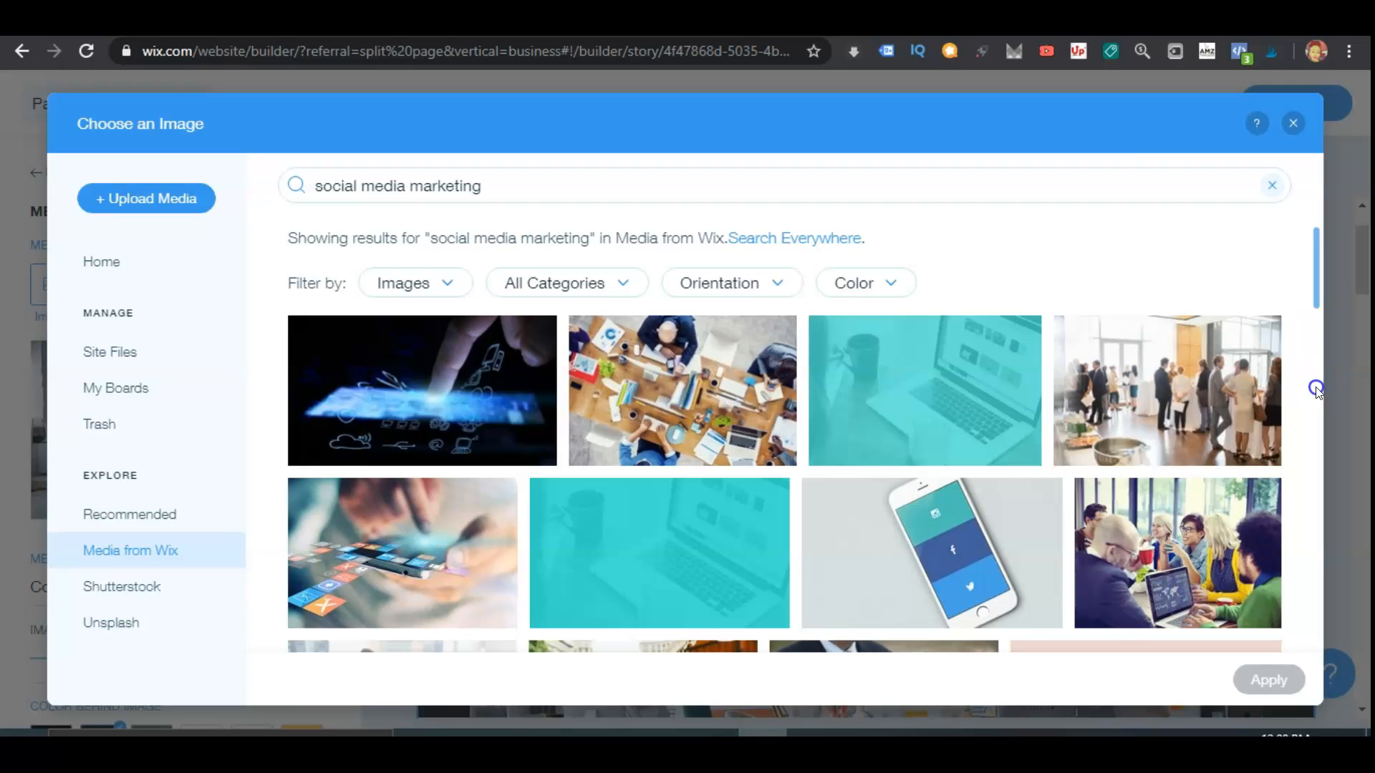
click(1316, 390)
drag(1316, 390, 1340, 468)
click(410, 561)
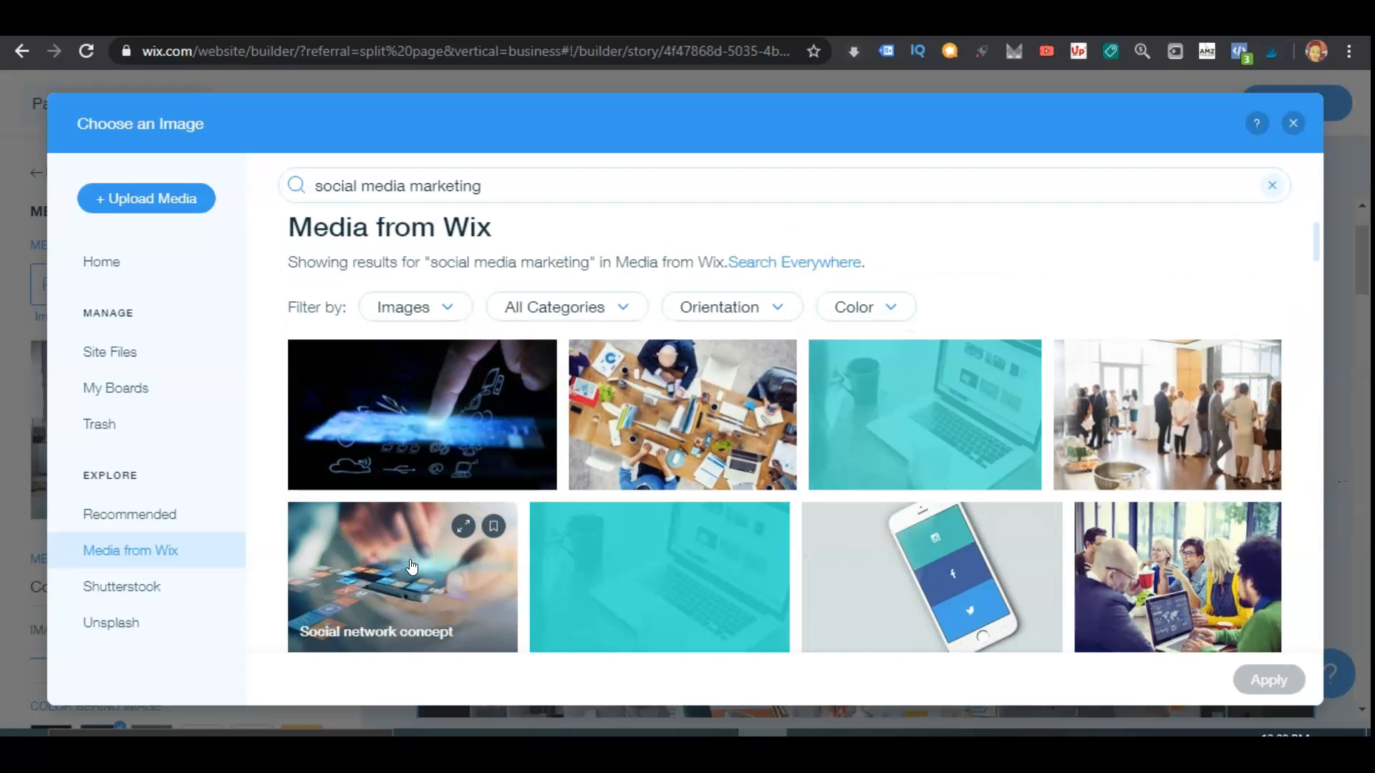
click(1278, 684)
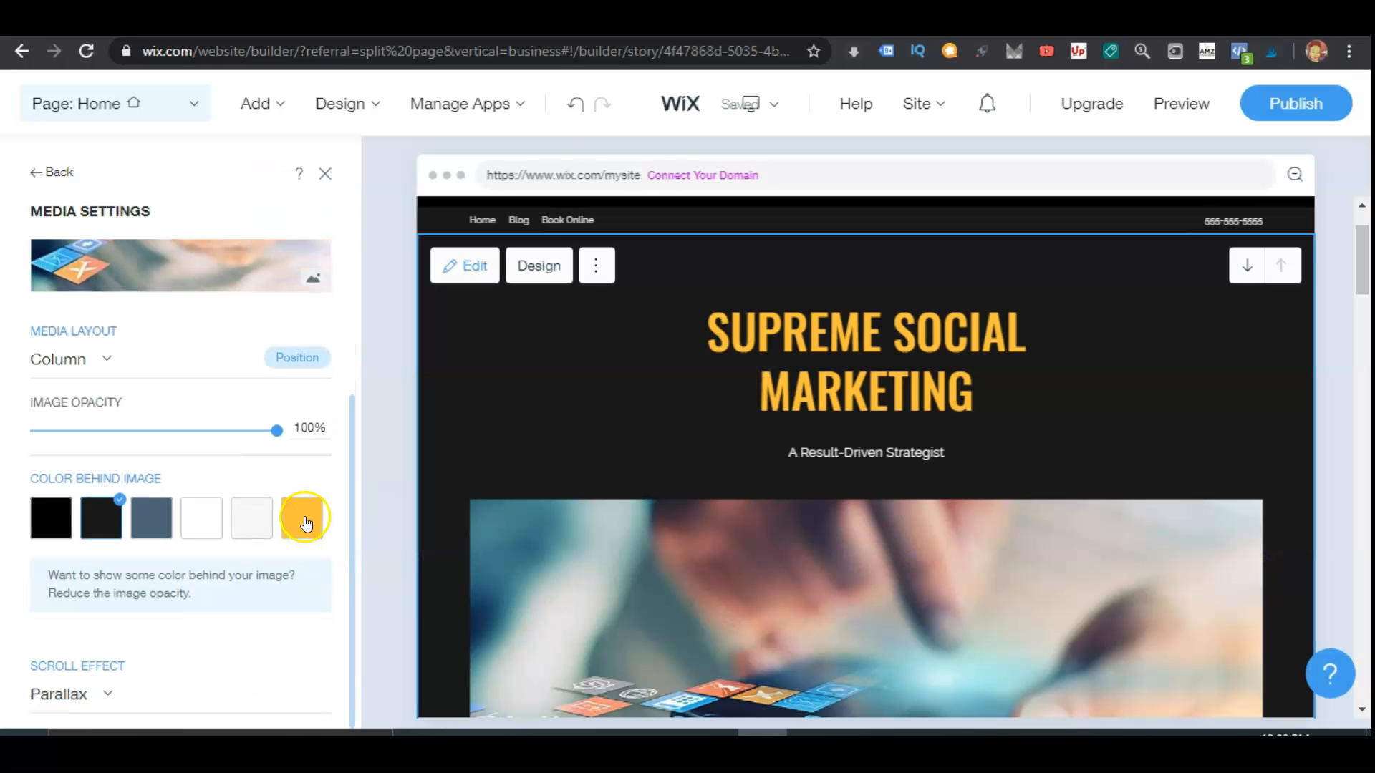
click(305, 521)
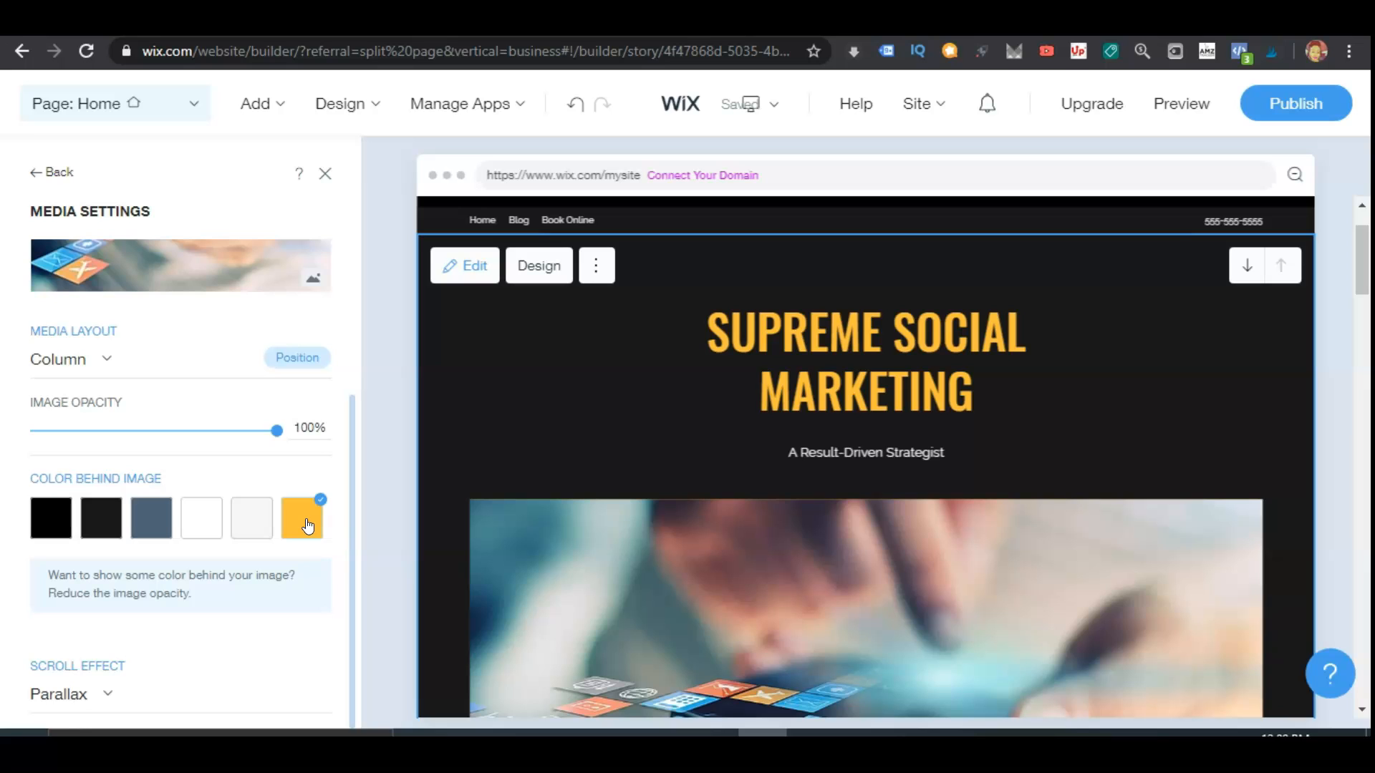
- Set the color behind the Welcome image to slate blue and return to the Welcome section's settings
click(148, 516)
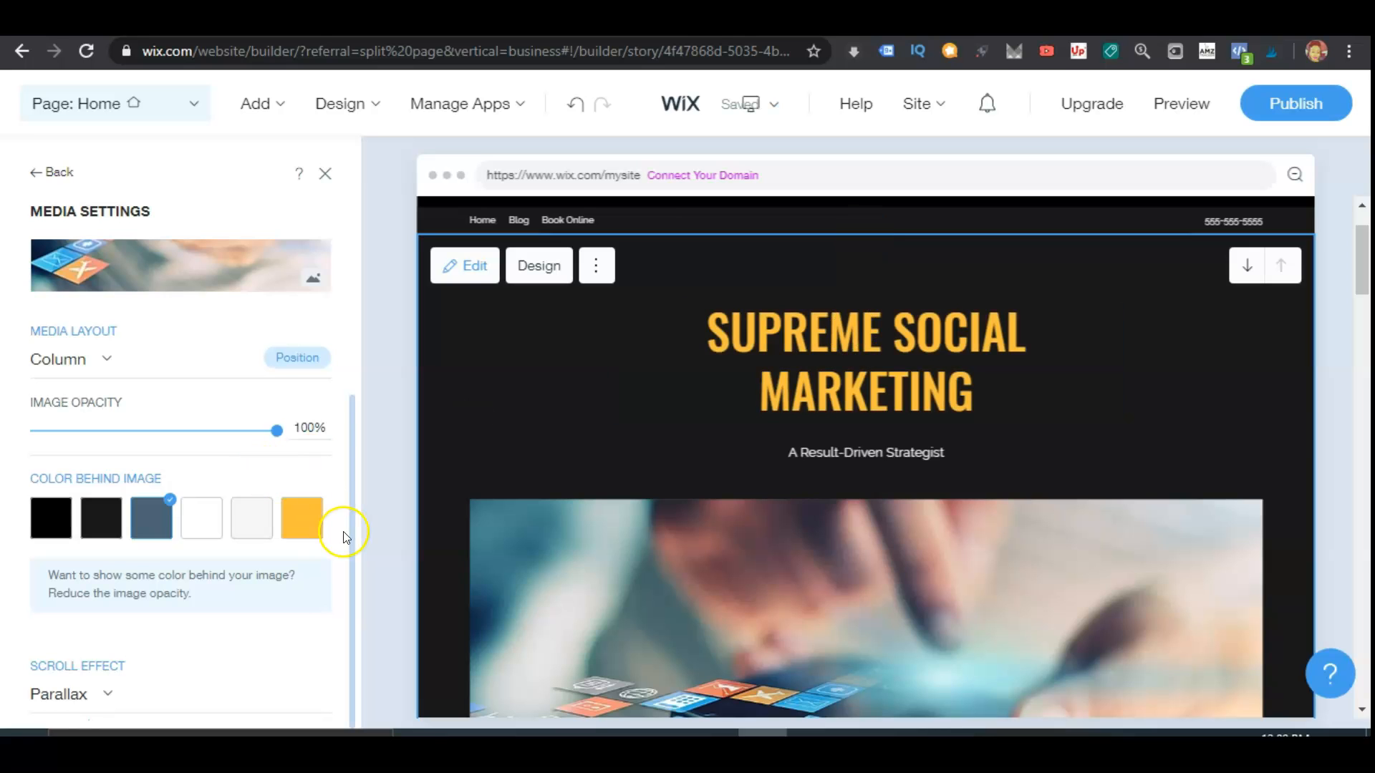
drag(358, 558, 344, 325)
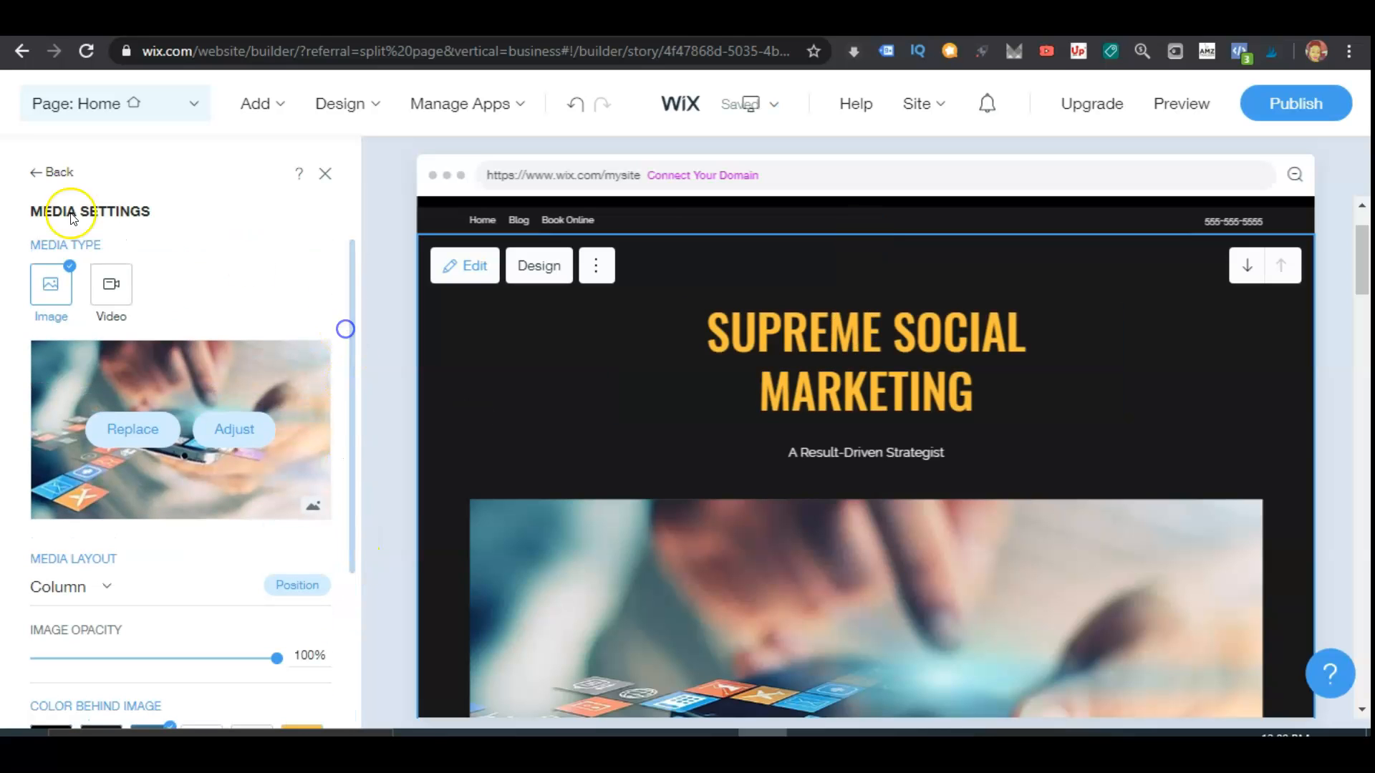
click(64, 174)
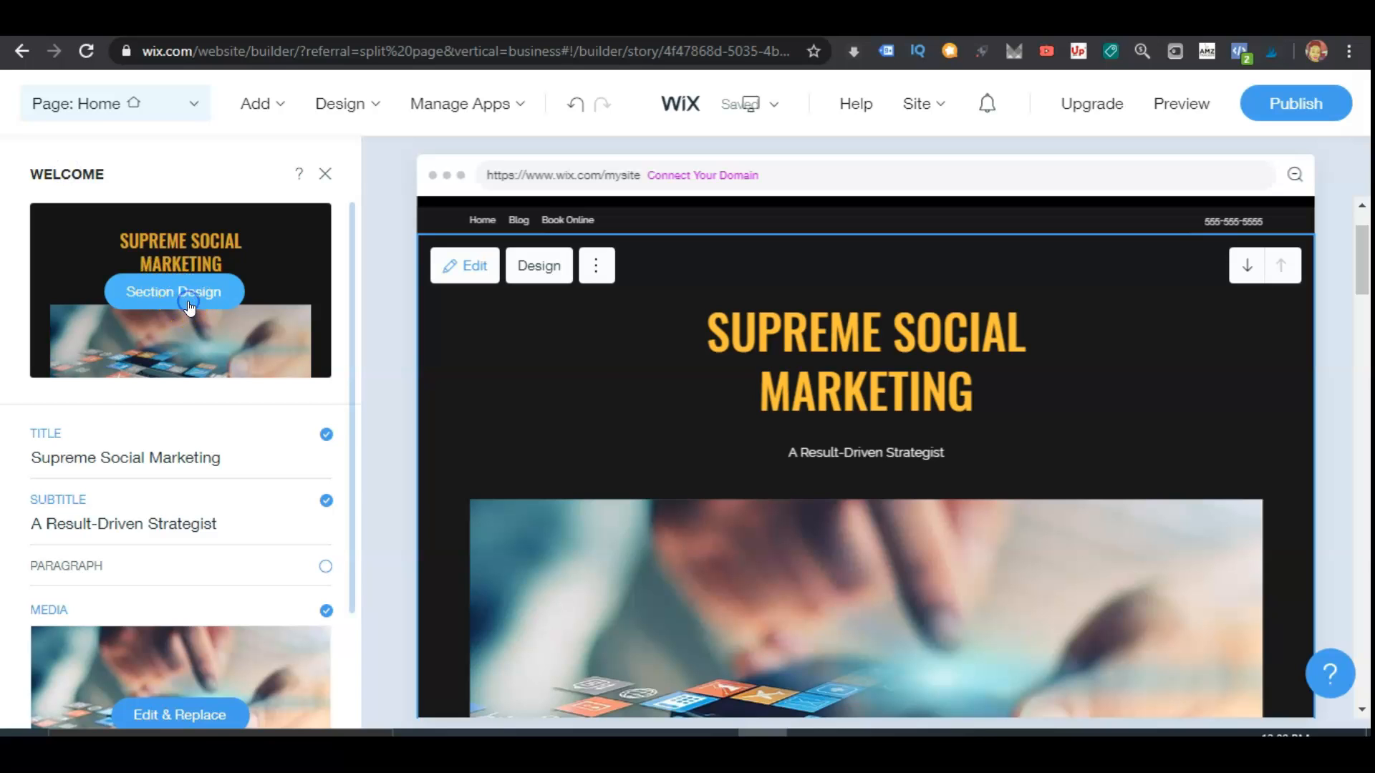
- Open the Welcome section's design options and try the boxed-title layout and the half-image, half-text layout
click(189, 308)
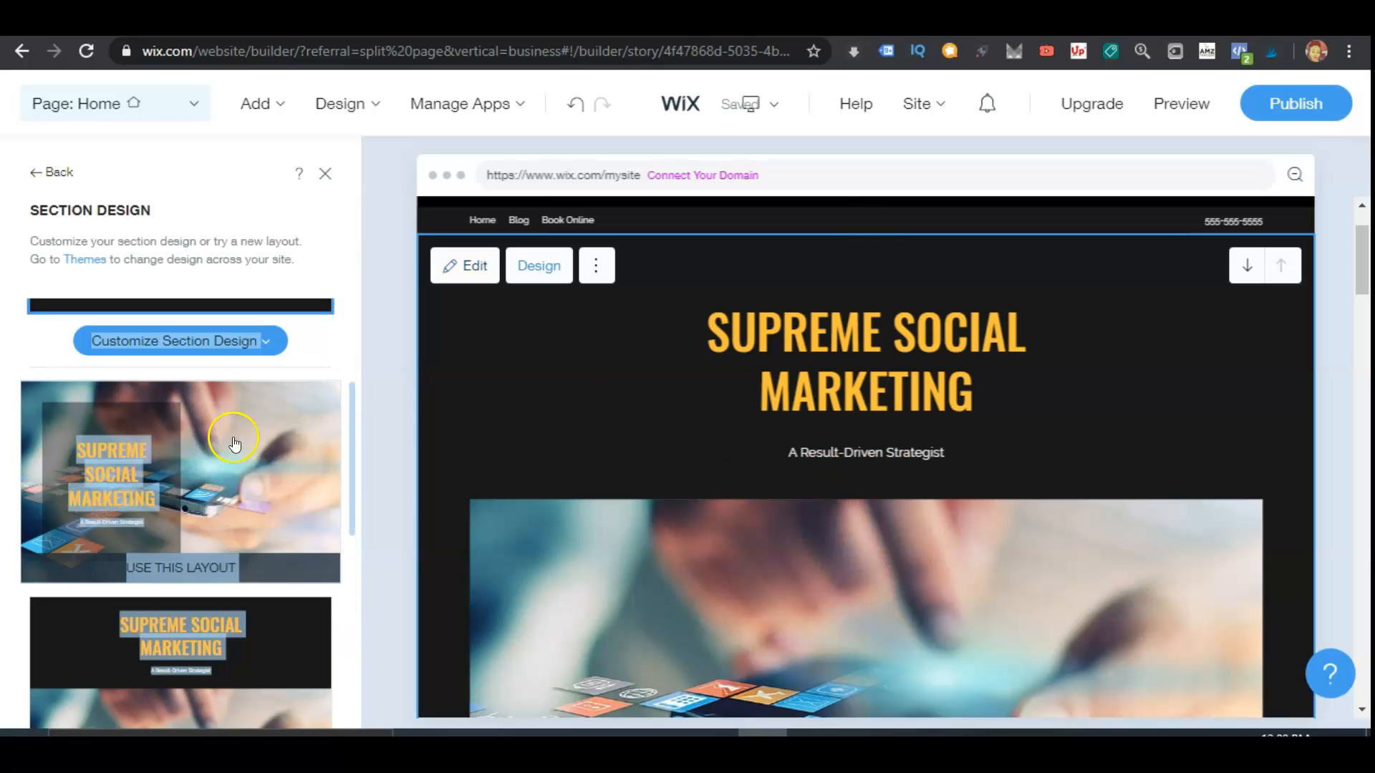
click(189, 449)
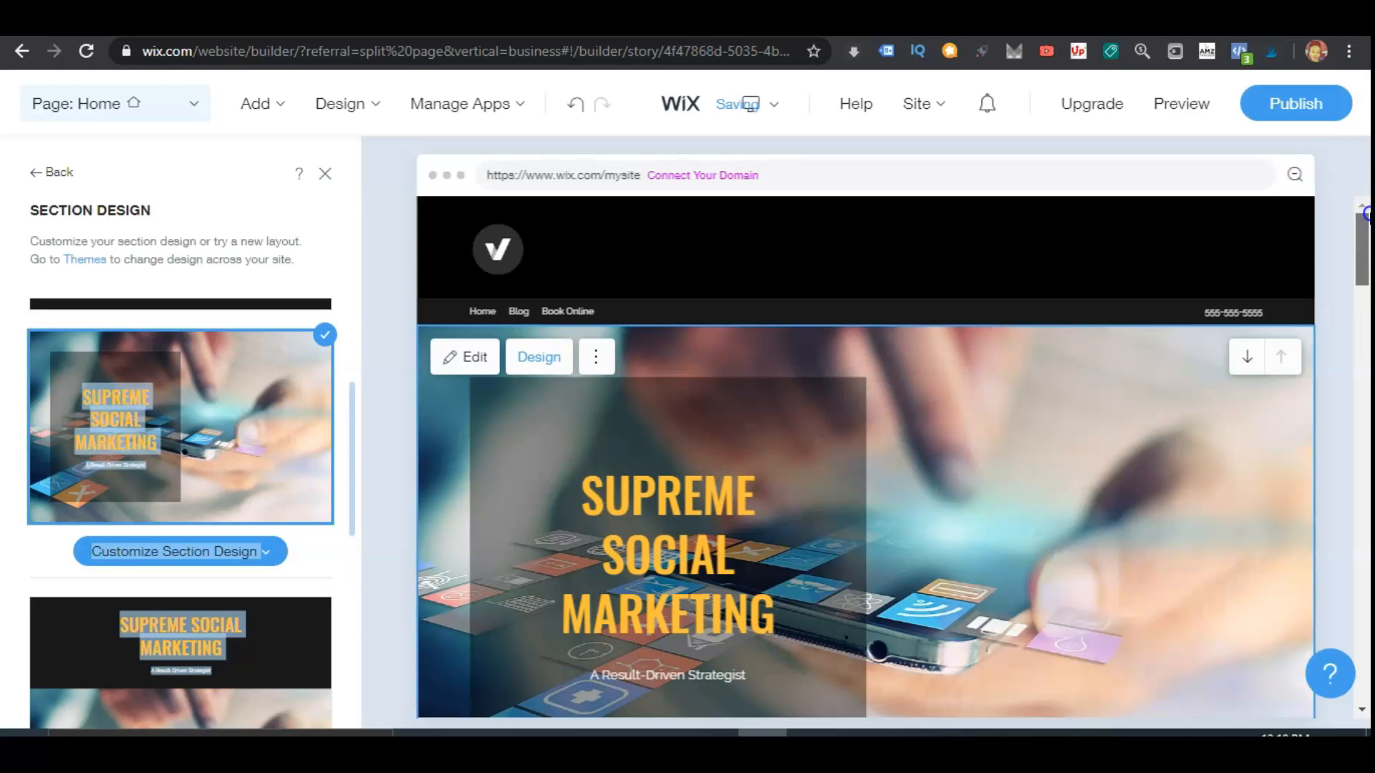
drag(353, 469, 359, 629)
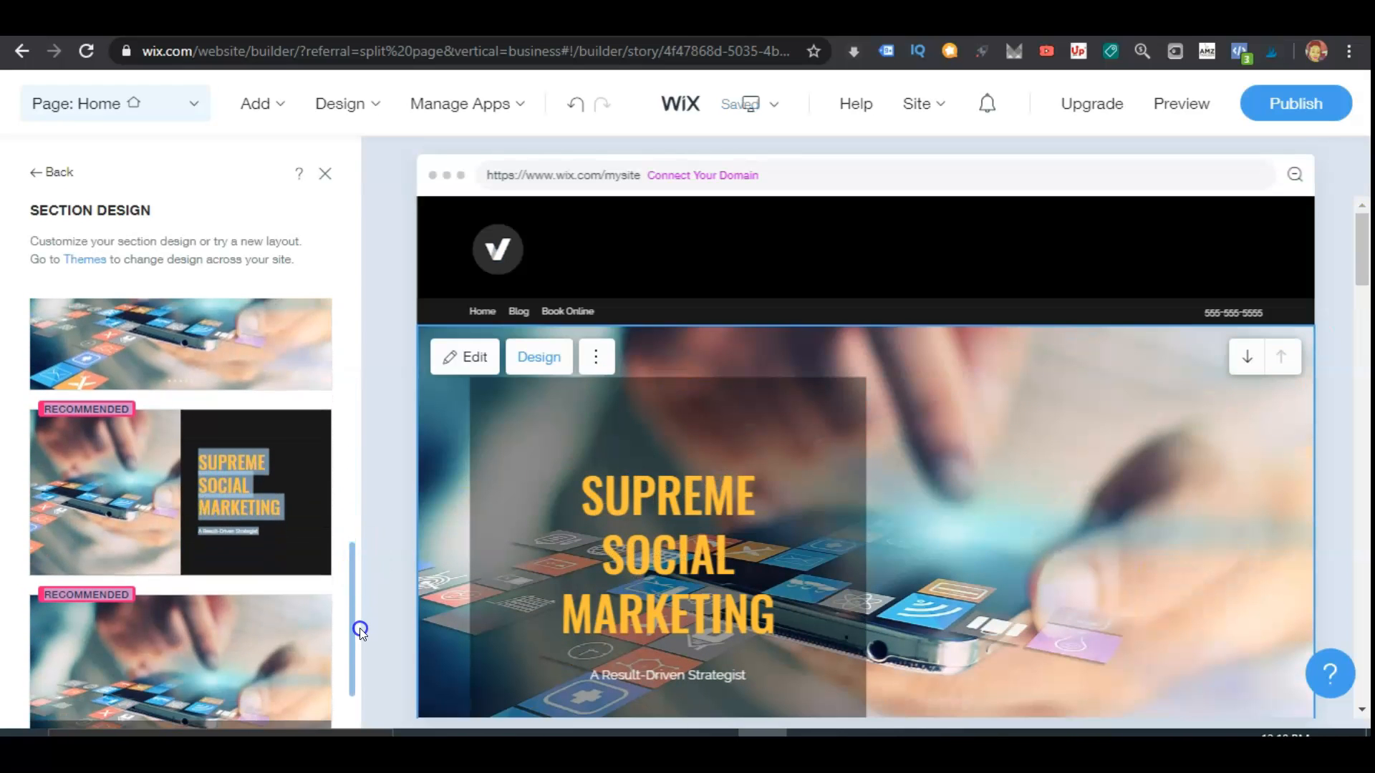
click(264, 494)
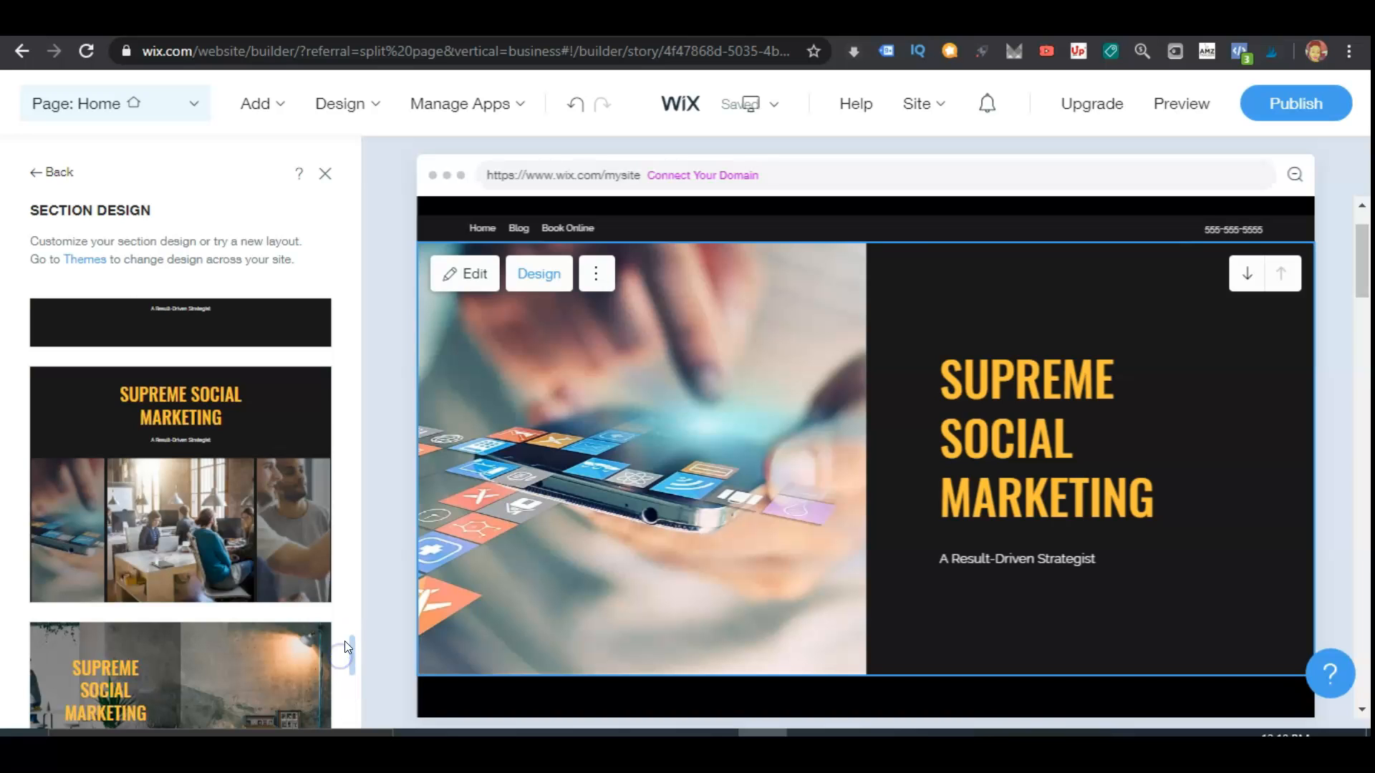
- Apply the recommended Welcome layout with a full-width background image and a white, left-aligned title over it
mouse_move(214, 521)
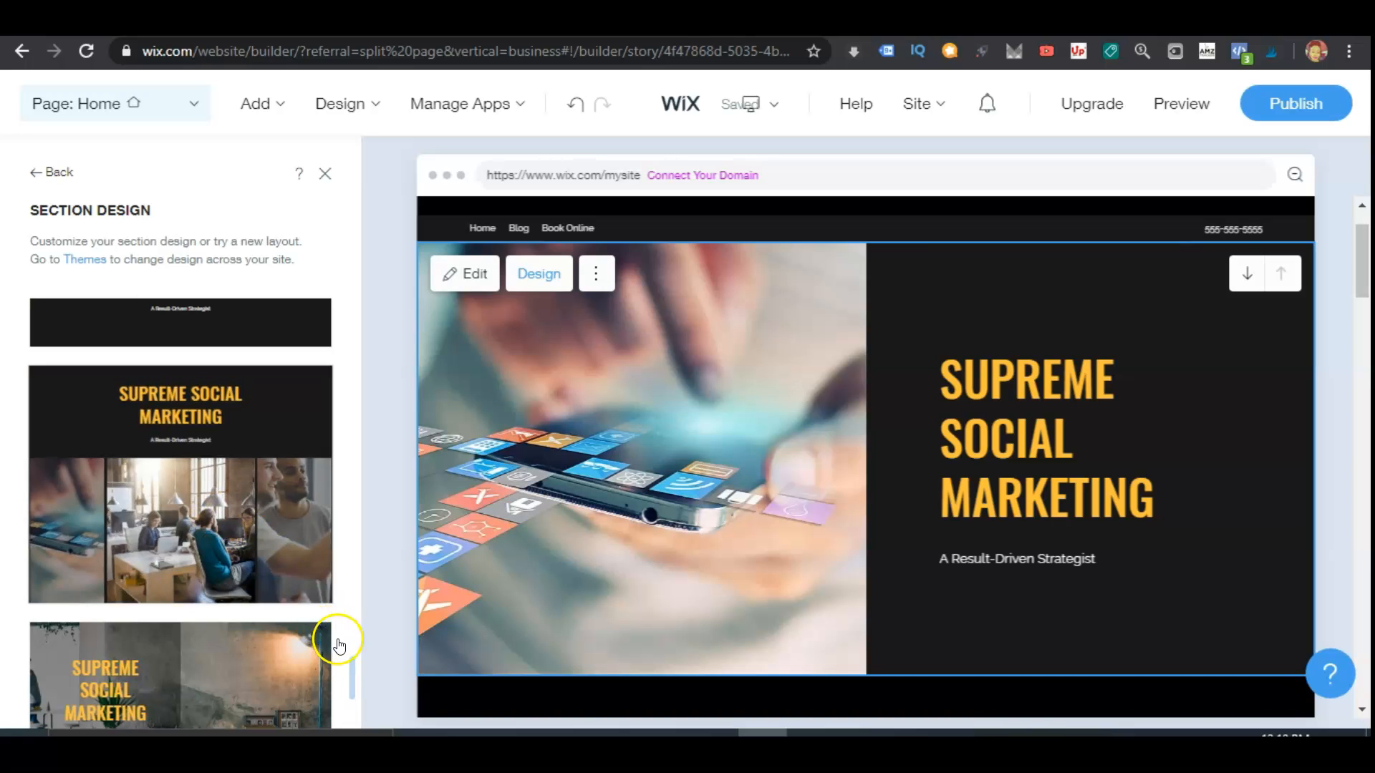
drag(350, 664, 378, 612)
mouse_move(242, 565)
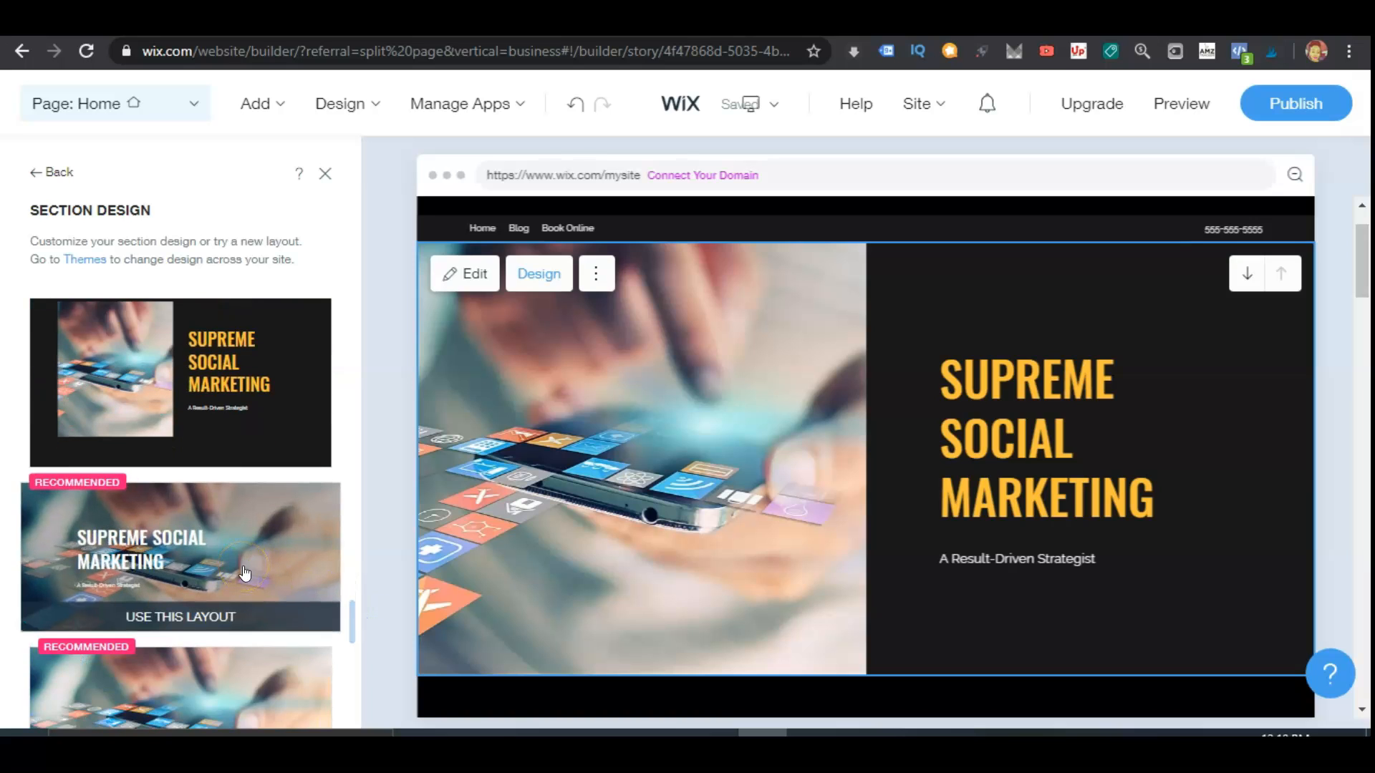
click(243, 567)
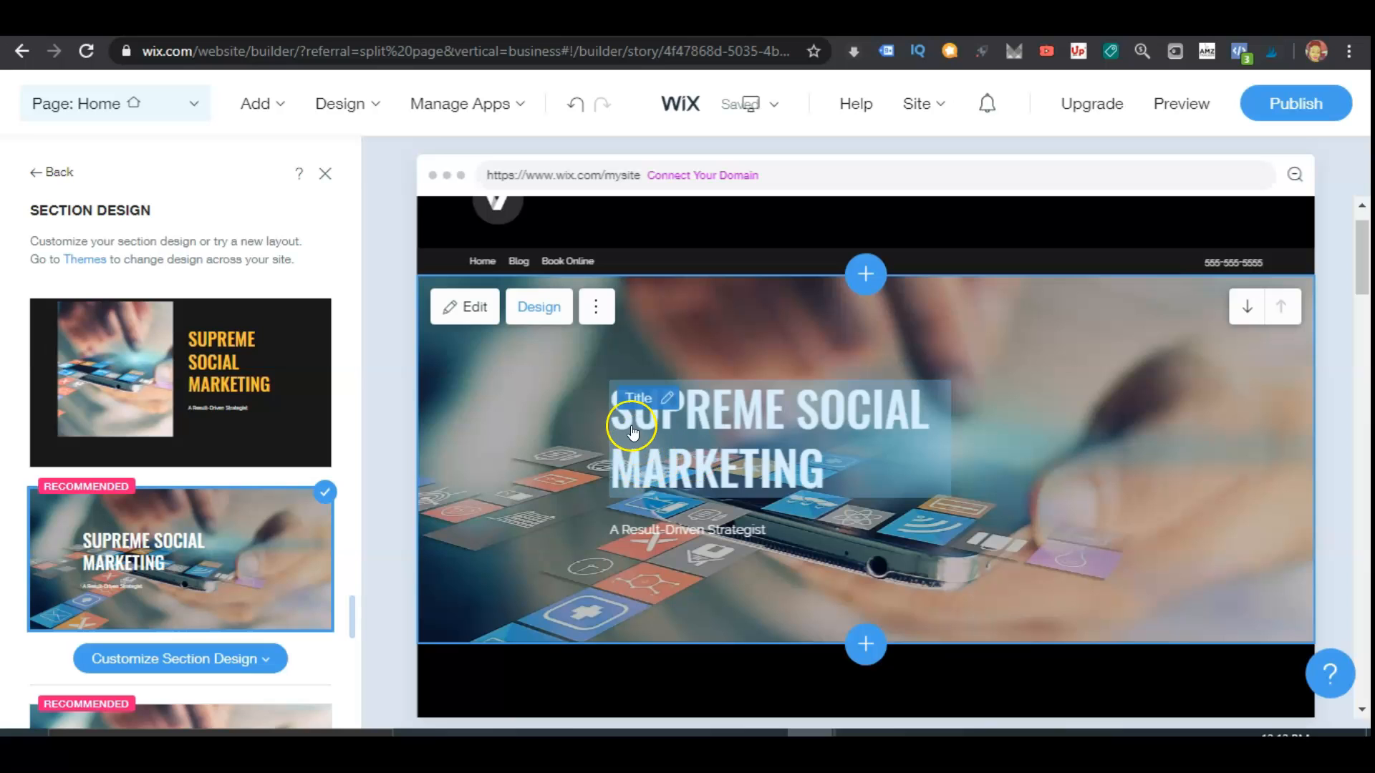
- Edit the site colors from the Welcome title, apply the custom blue #0AC3DF as main color, and close the color settings
click(664, 398)
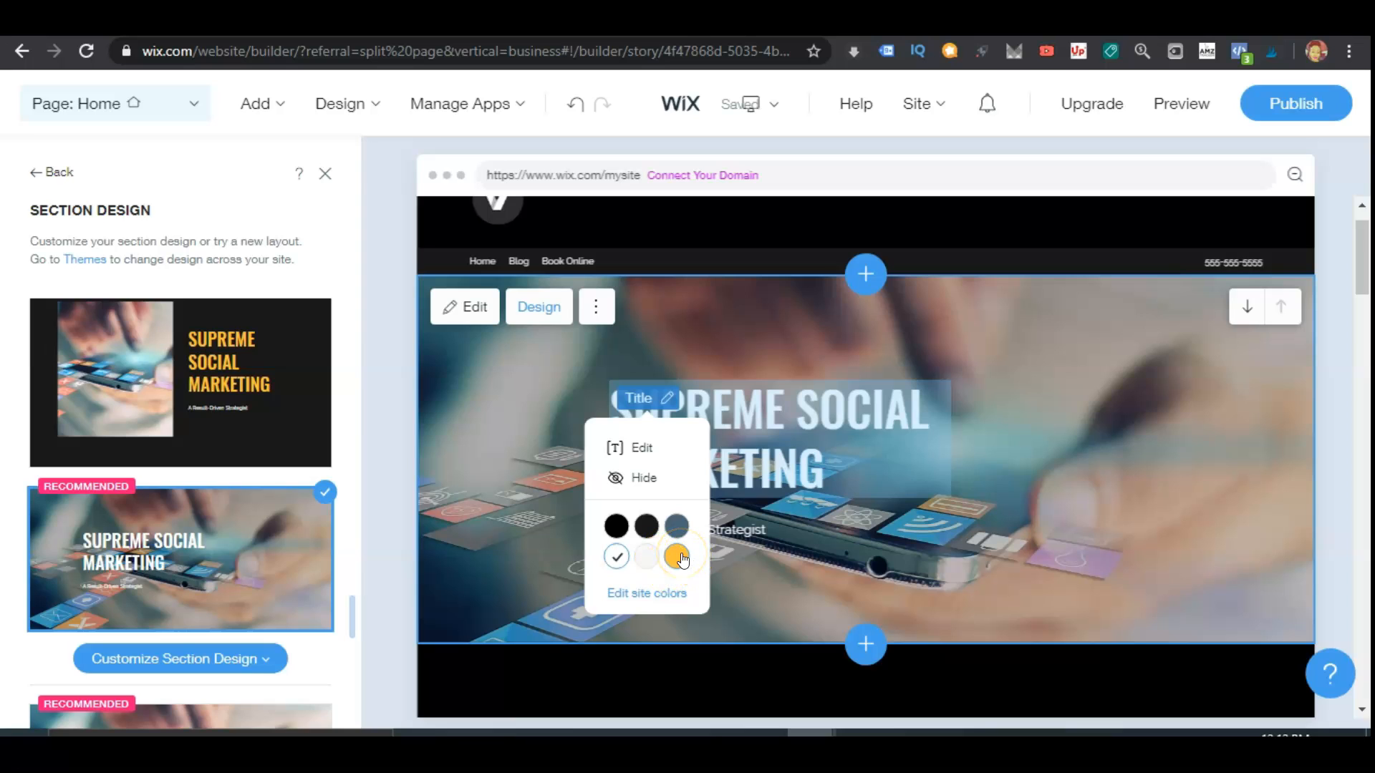
click(650, 594)
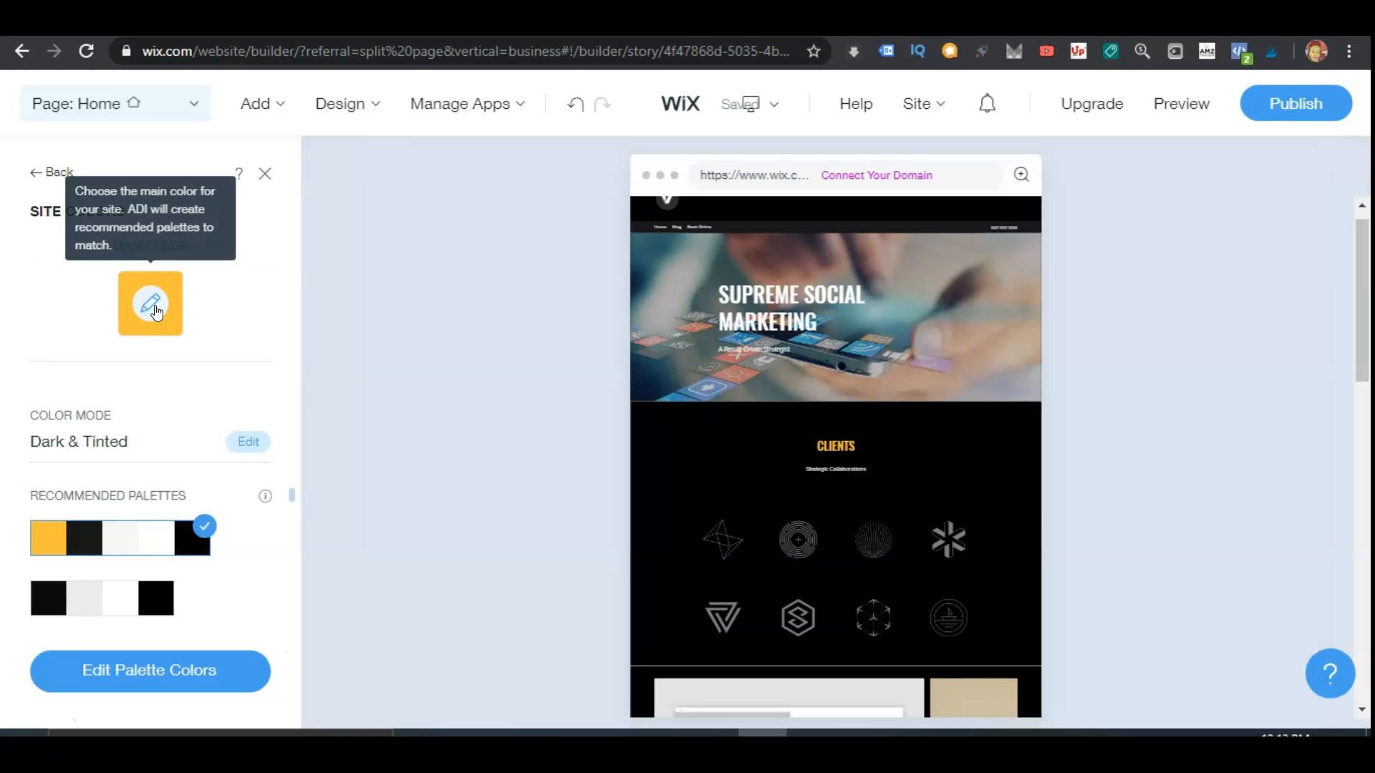
click(156, 312)
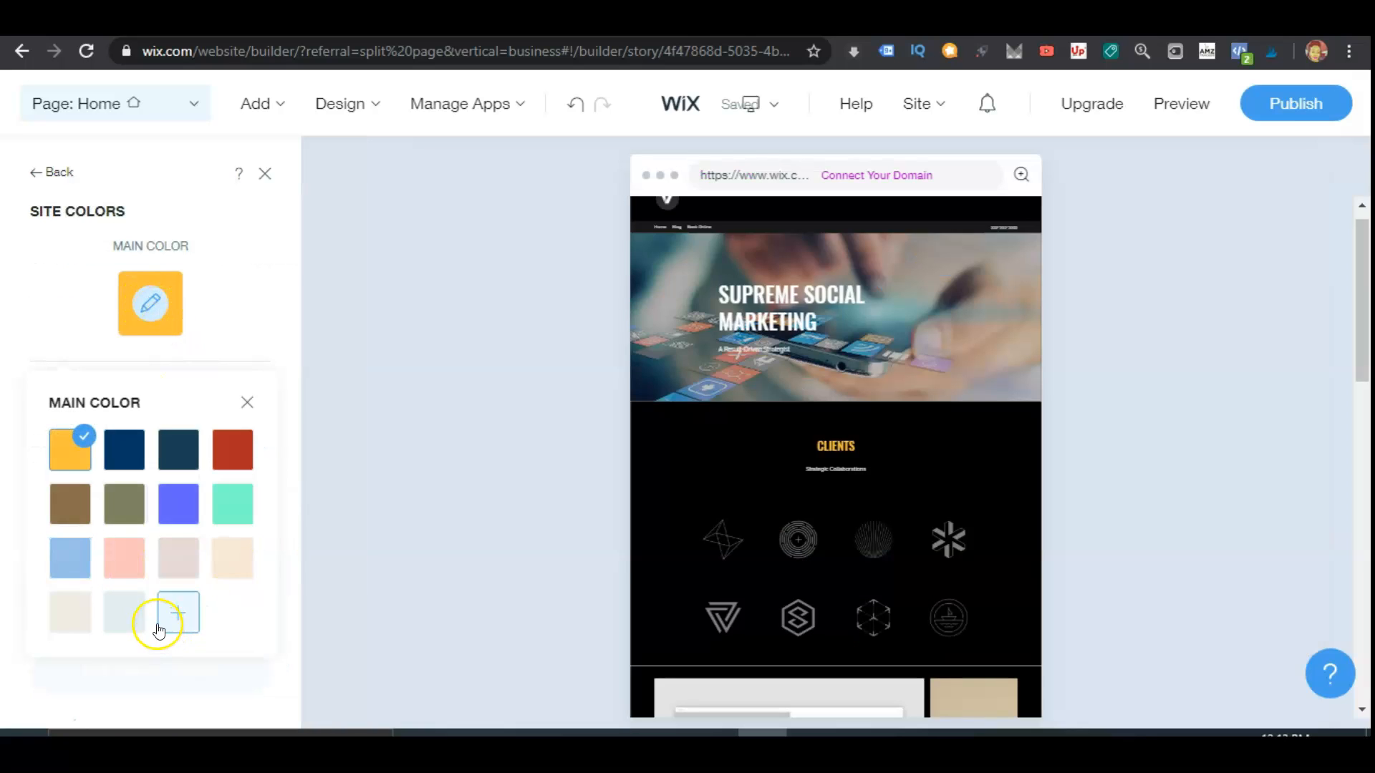
click(178, 613)
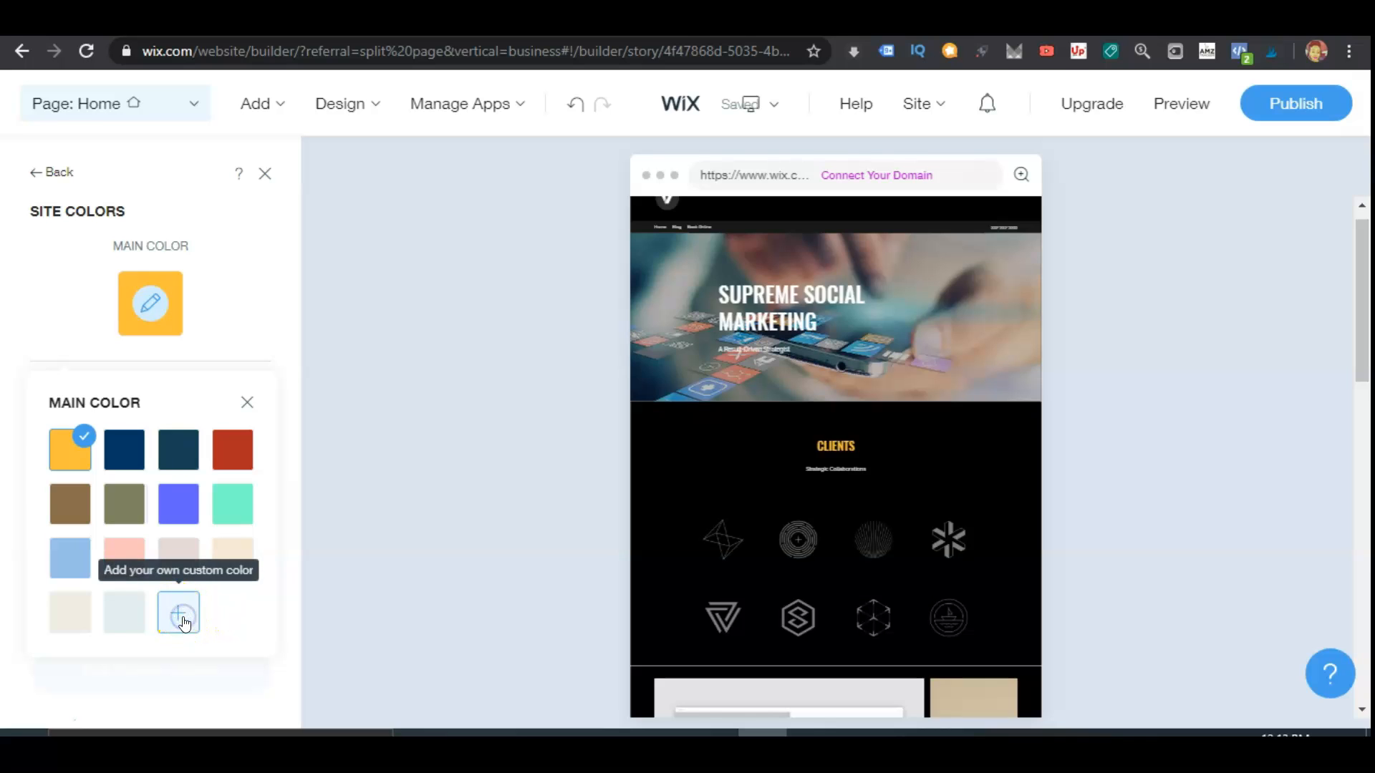
click(147, 540)
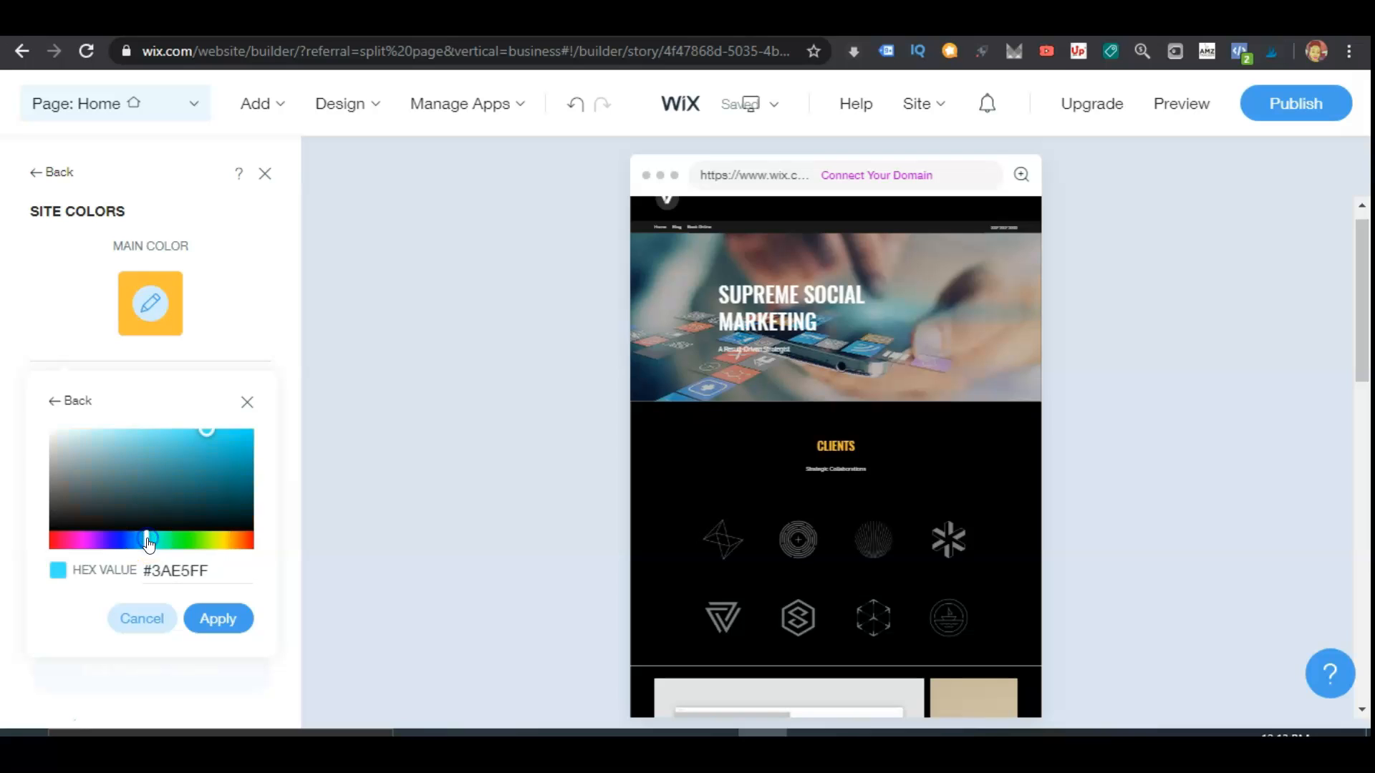
click(222, 463)
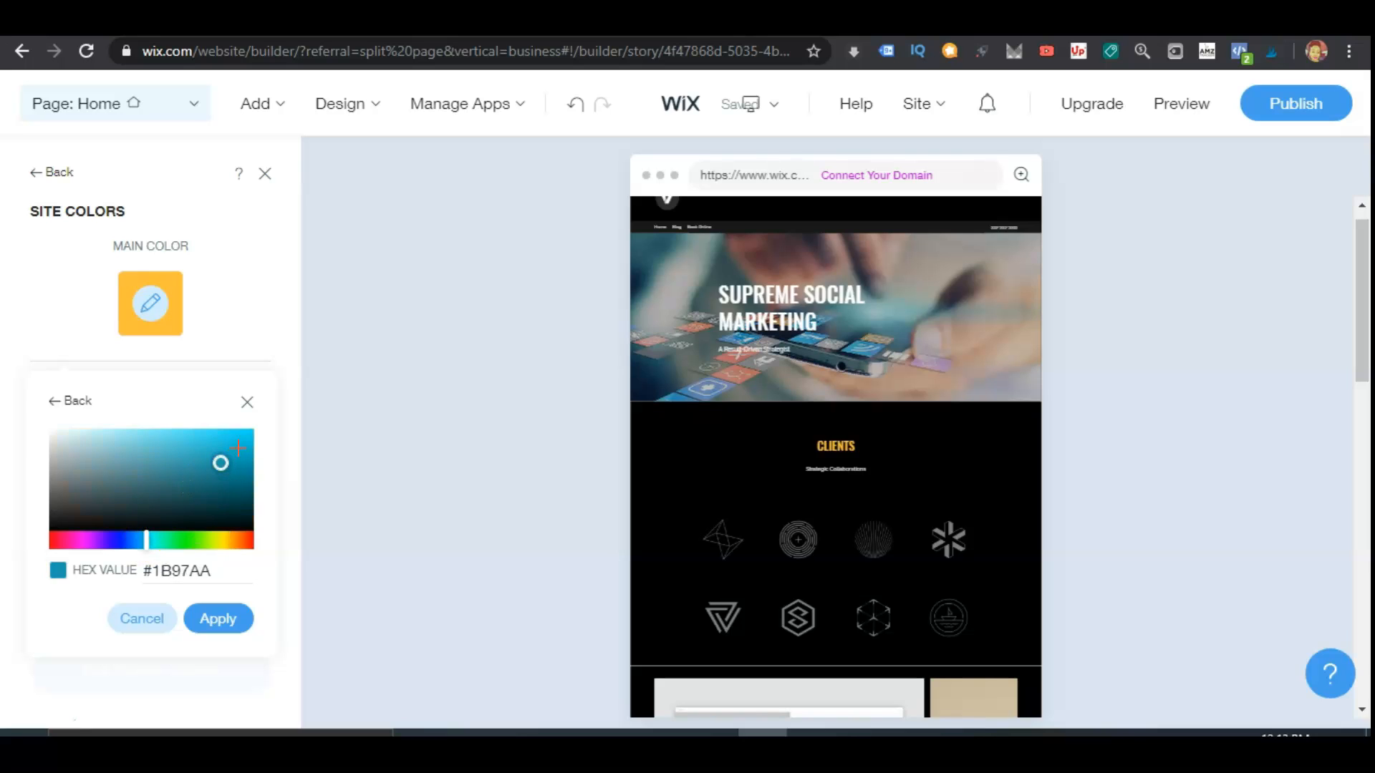
click(243, 442)
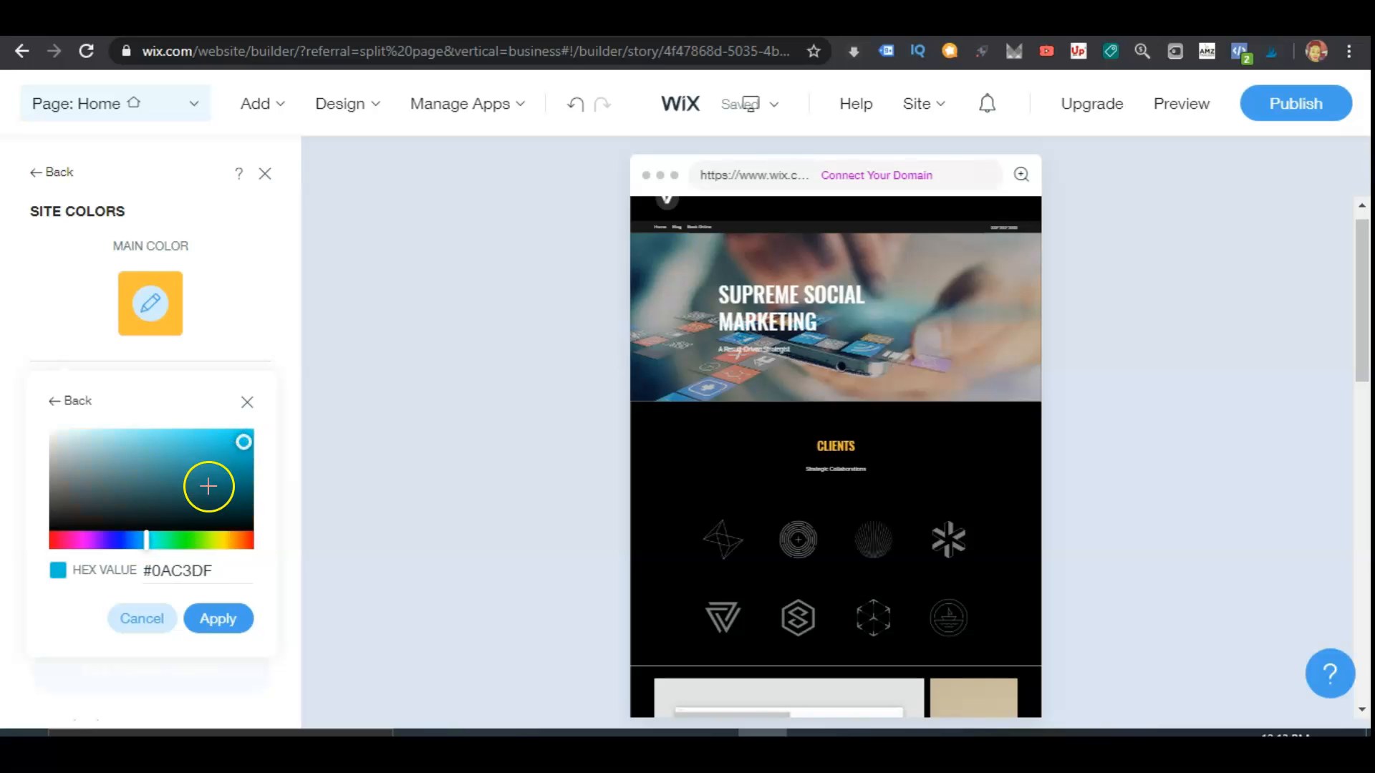
click(226, 621)
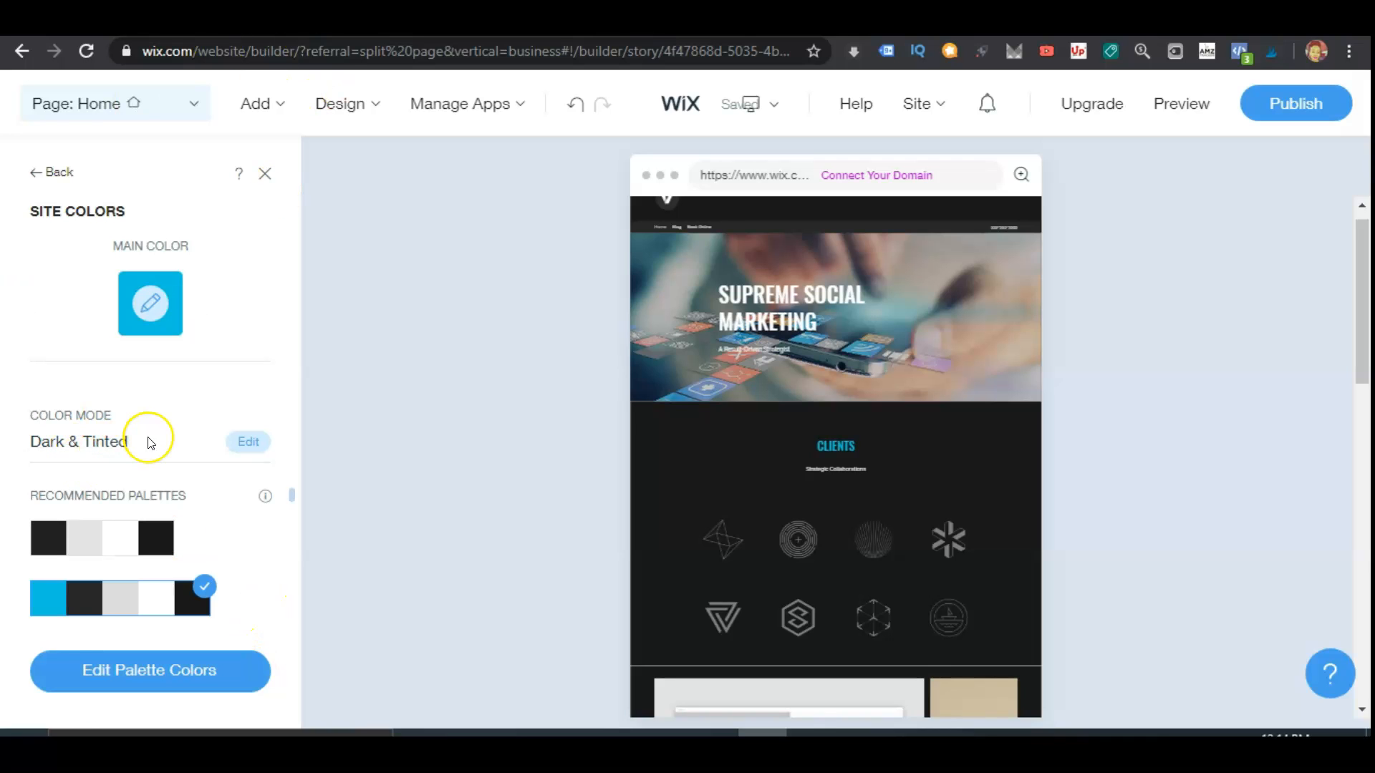
mouse_move(778, 317)
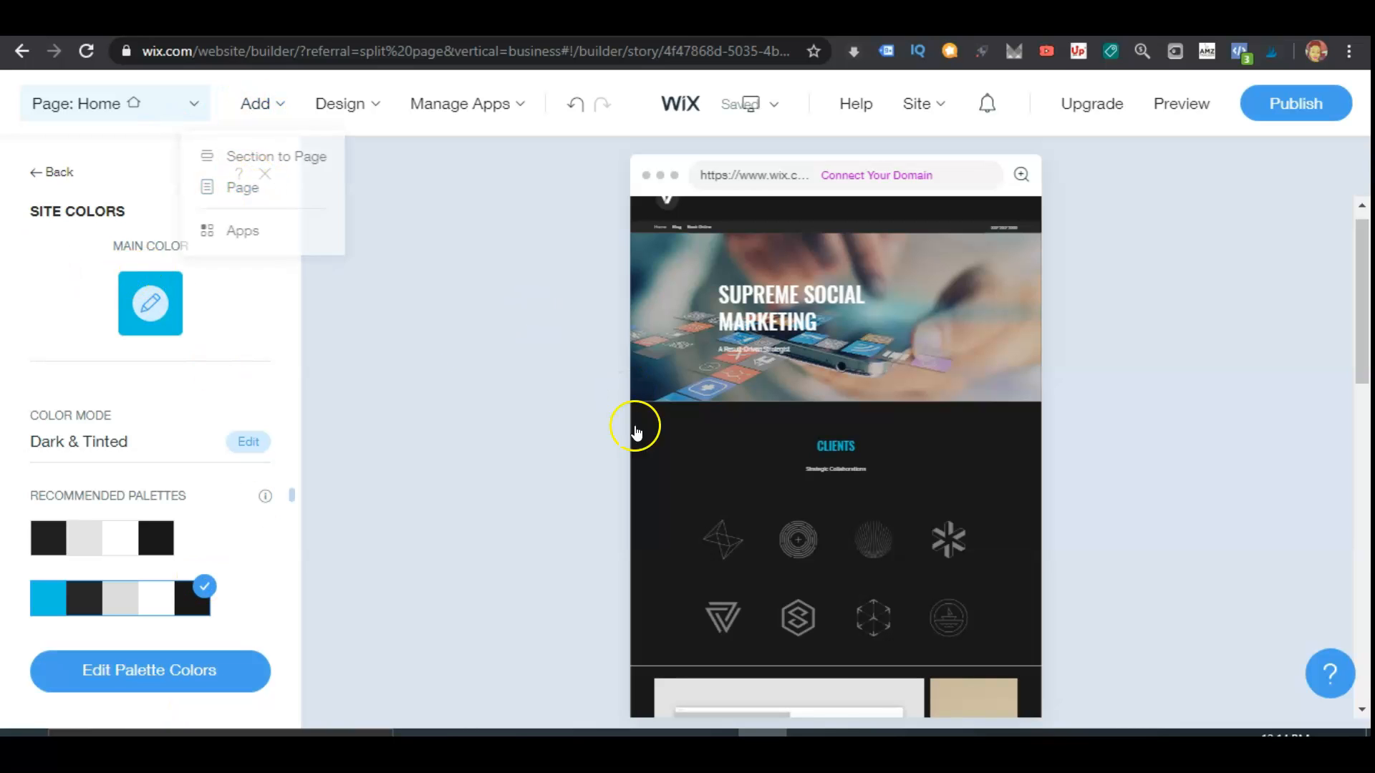
click(265, 174)
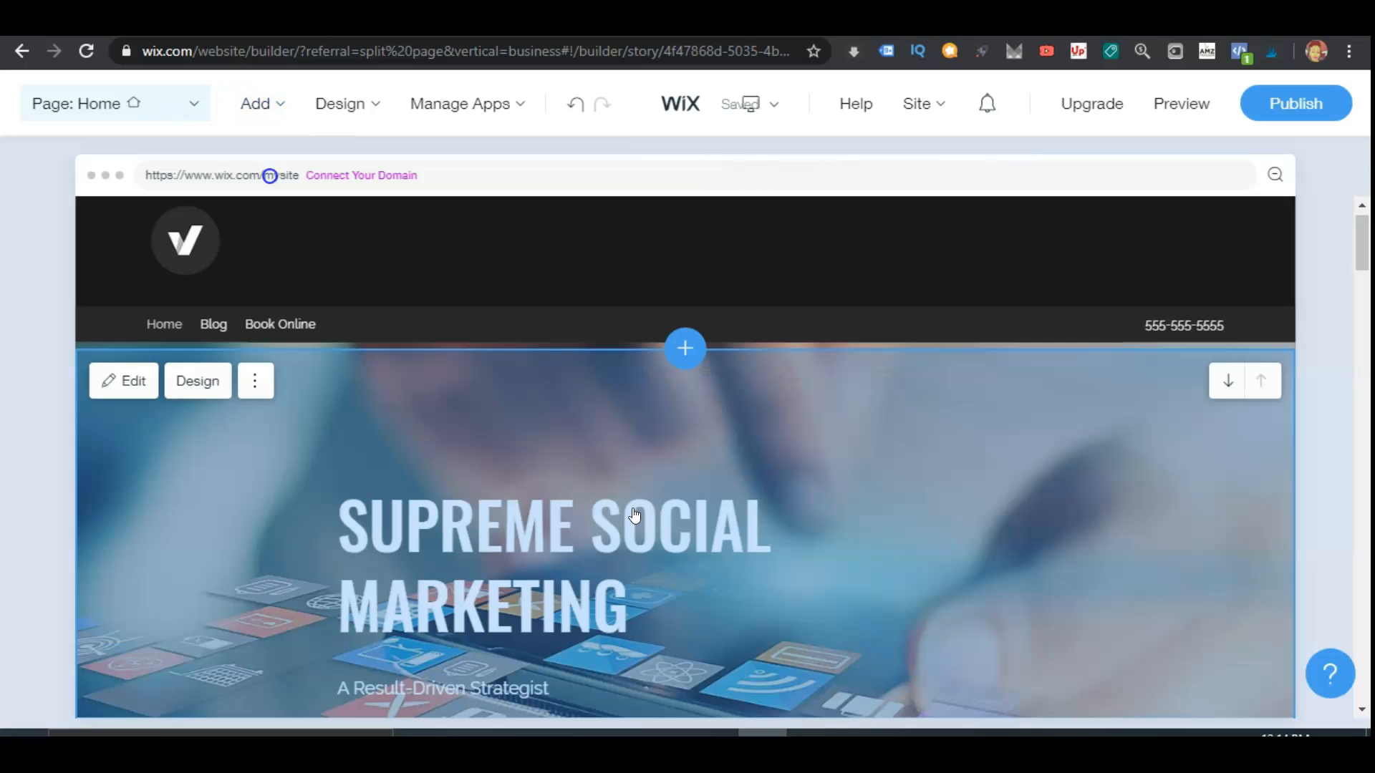
- Change the Welcome section's title color to the site's new bright blue
click(508, 533)
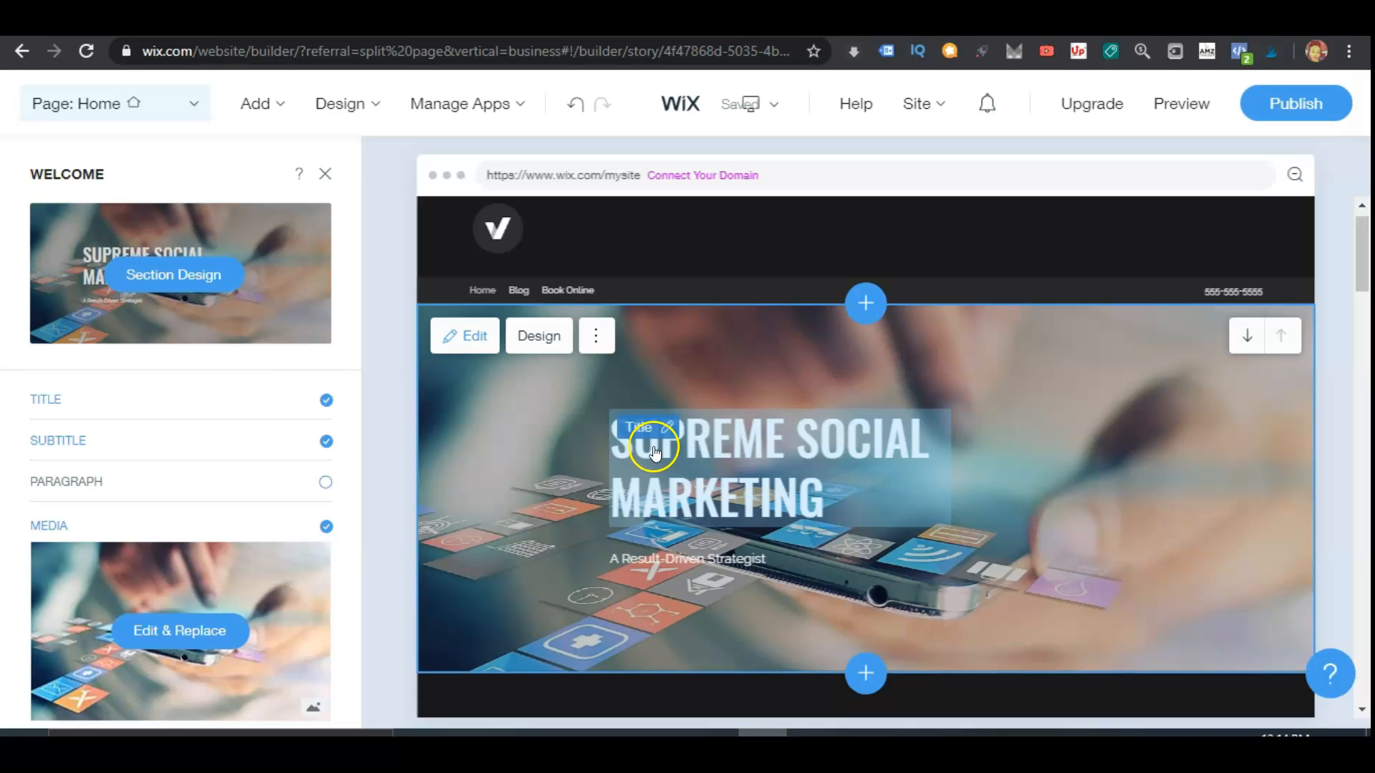
click(667, 430)
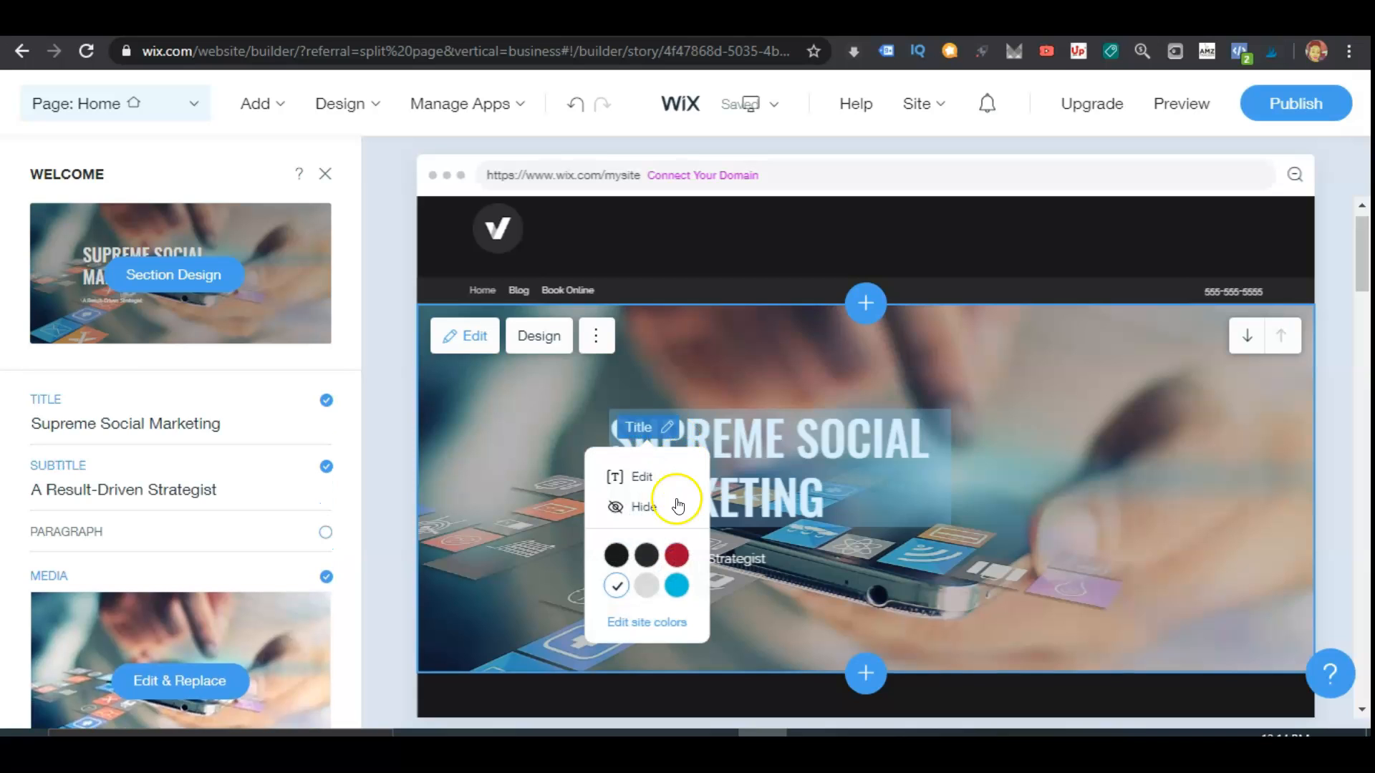
click(678, 585)
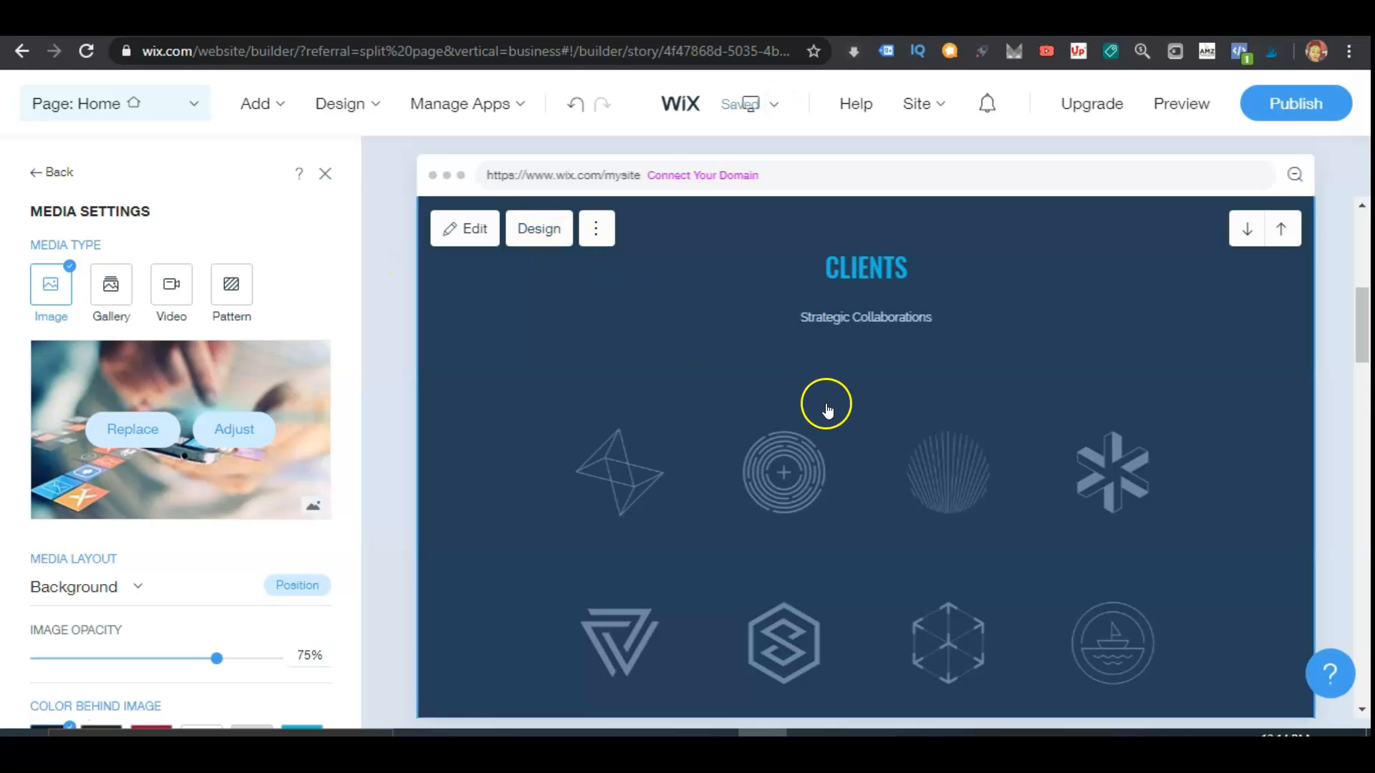
- Examine the homepage's Clients section, the work gallery beneath it and the places where new sections can be added
scroll(807, 398, down, 5)
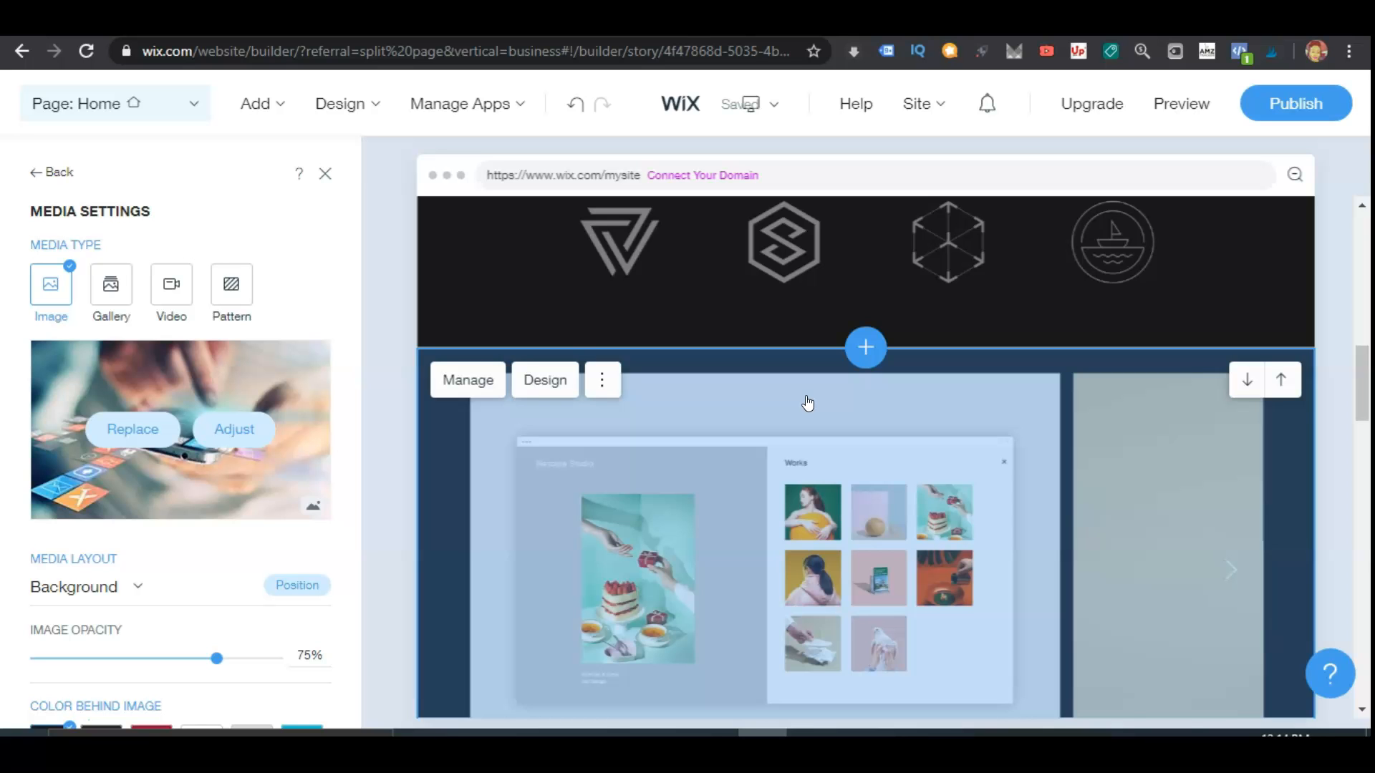
scroll(808, 403, up, 4)
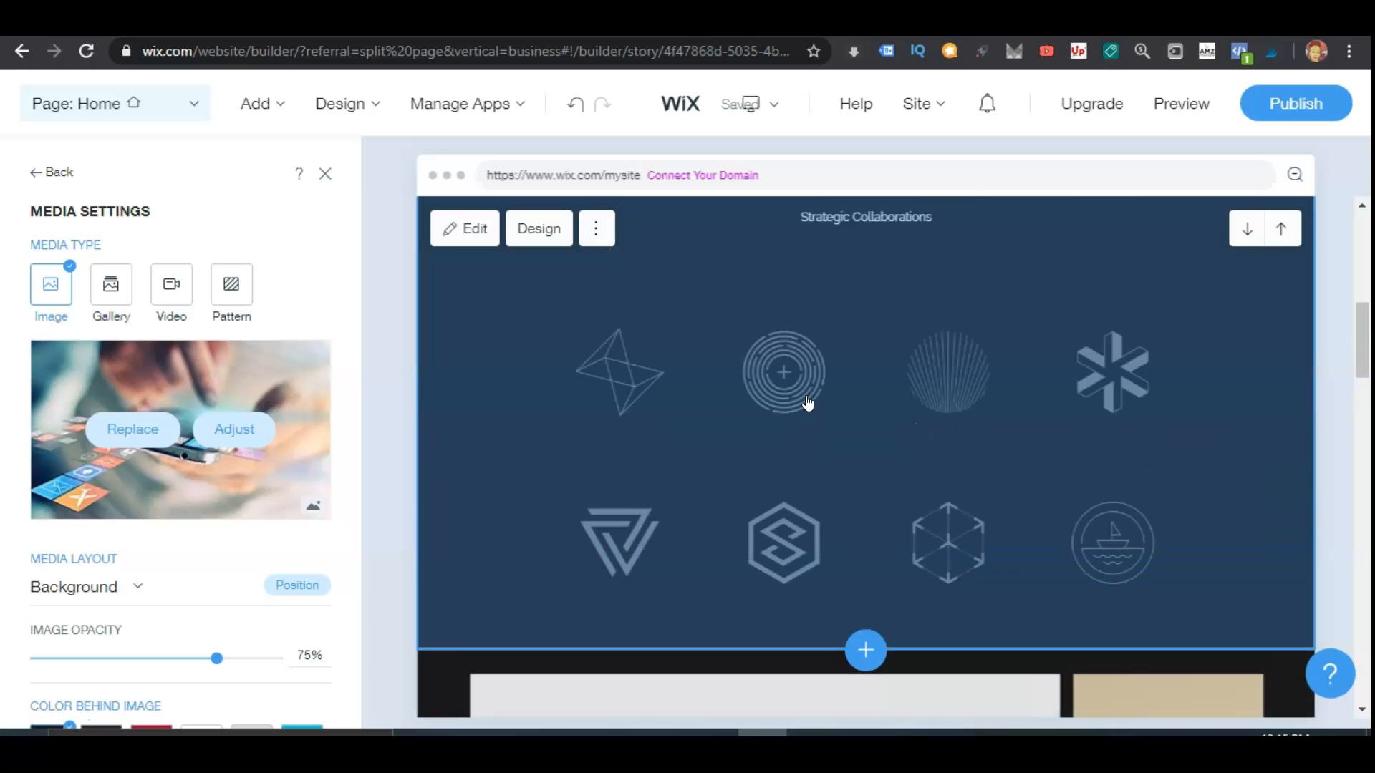
scroll(808, 403, up, 4)
click(803, 432)
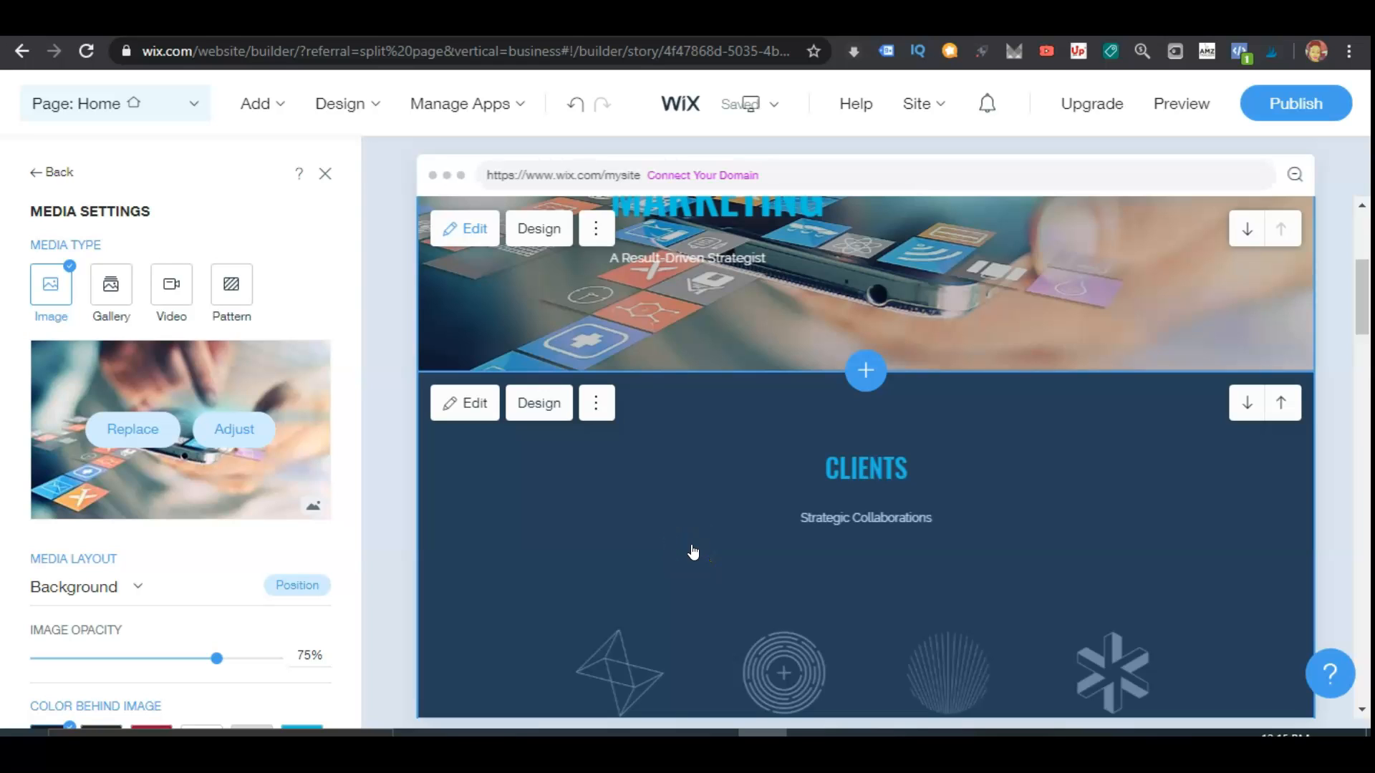
scroll(767, 512, down, 4)
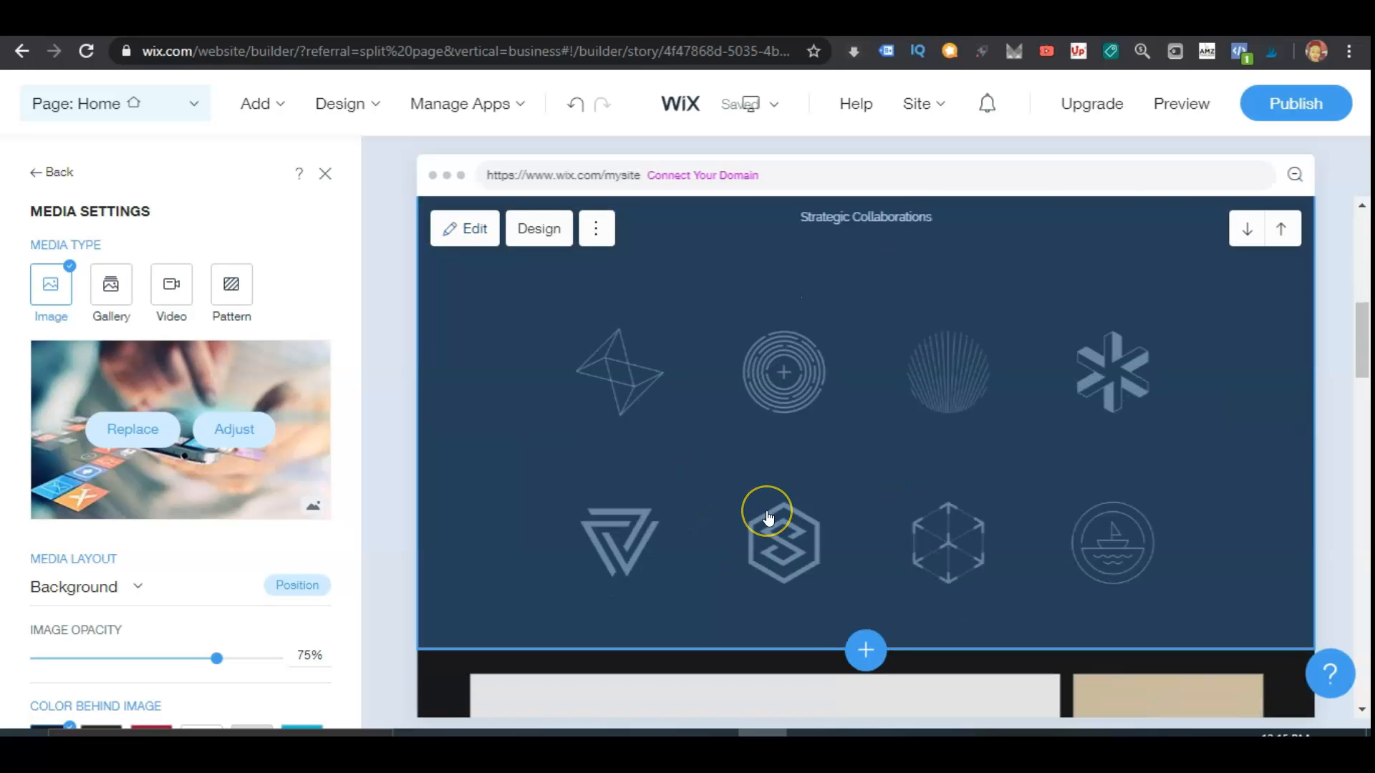
scroll(767, 518, down, 2)
scroll(768, 518, up, 2)
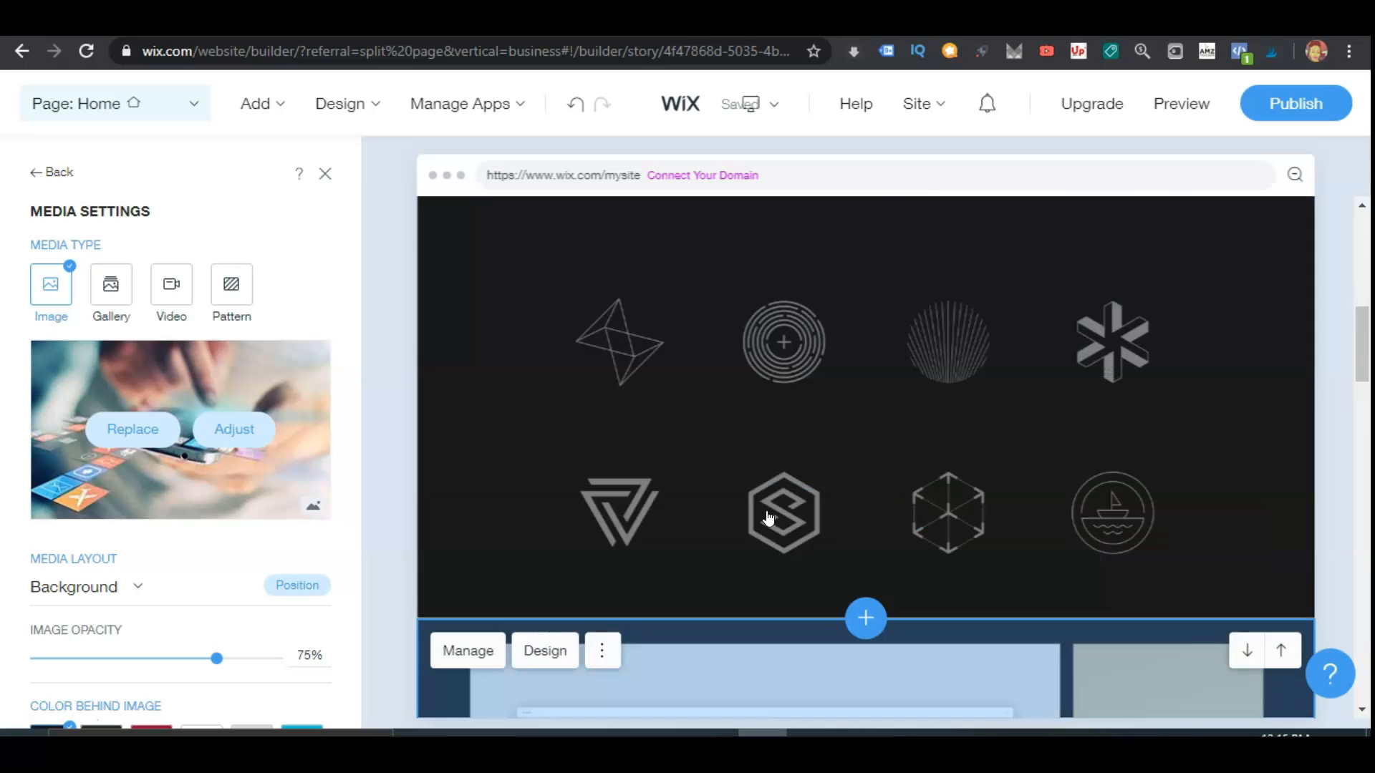
scroll(767, 516, up, 3)
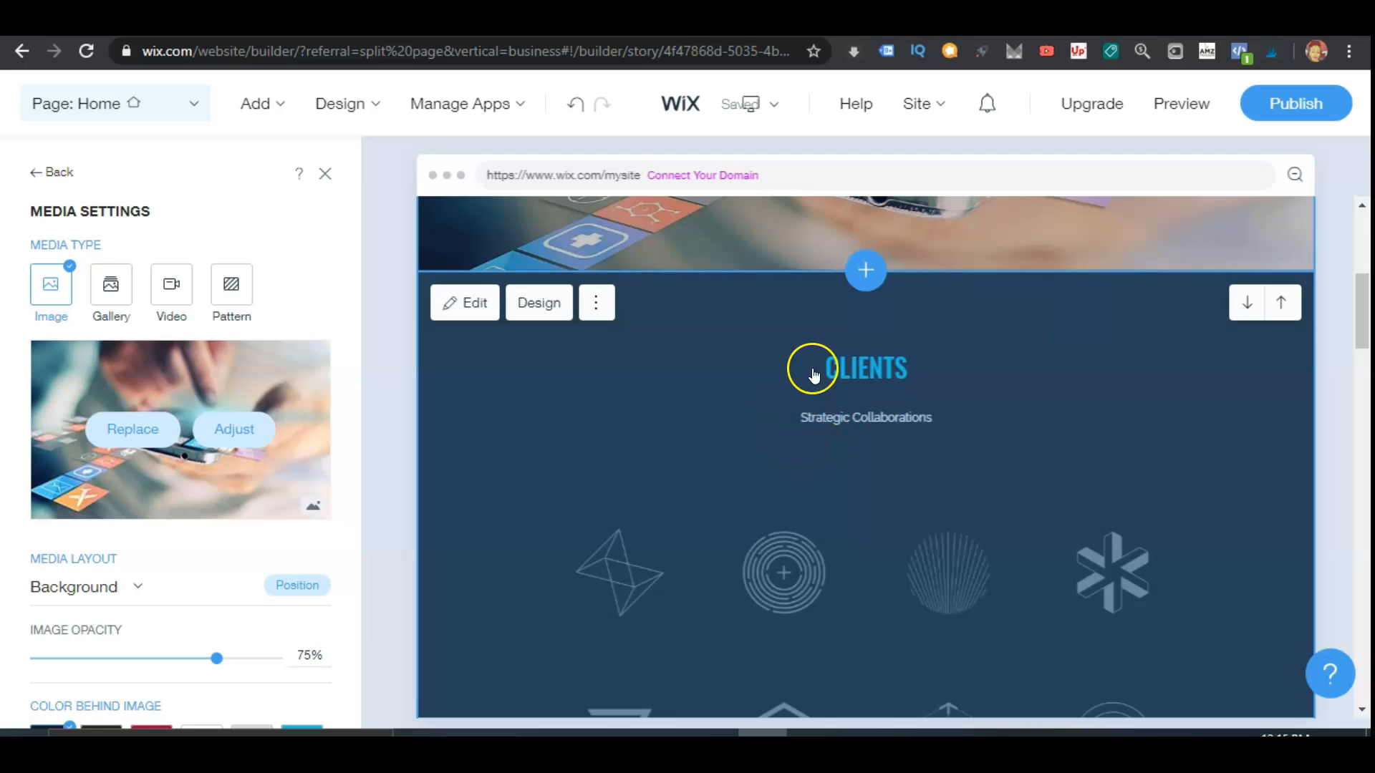
scroll(838, 379, down, 1)
scroll(830, 387, down, 2)
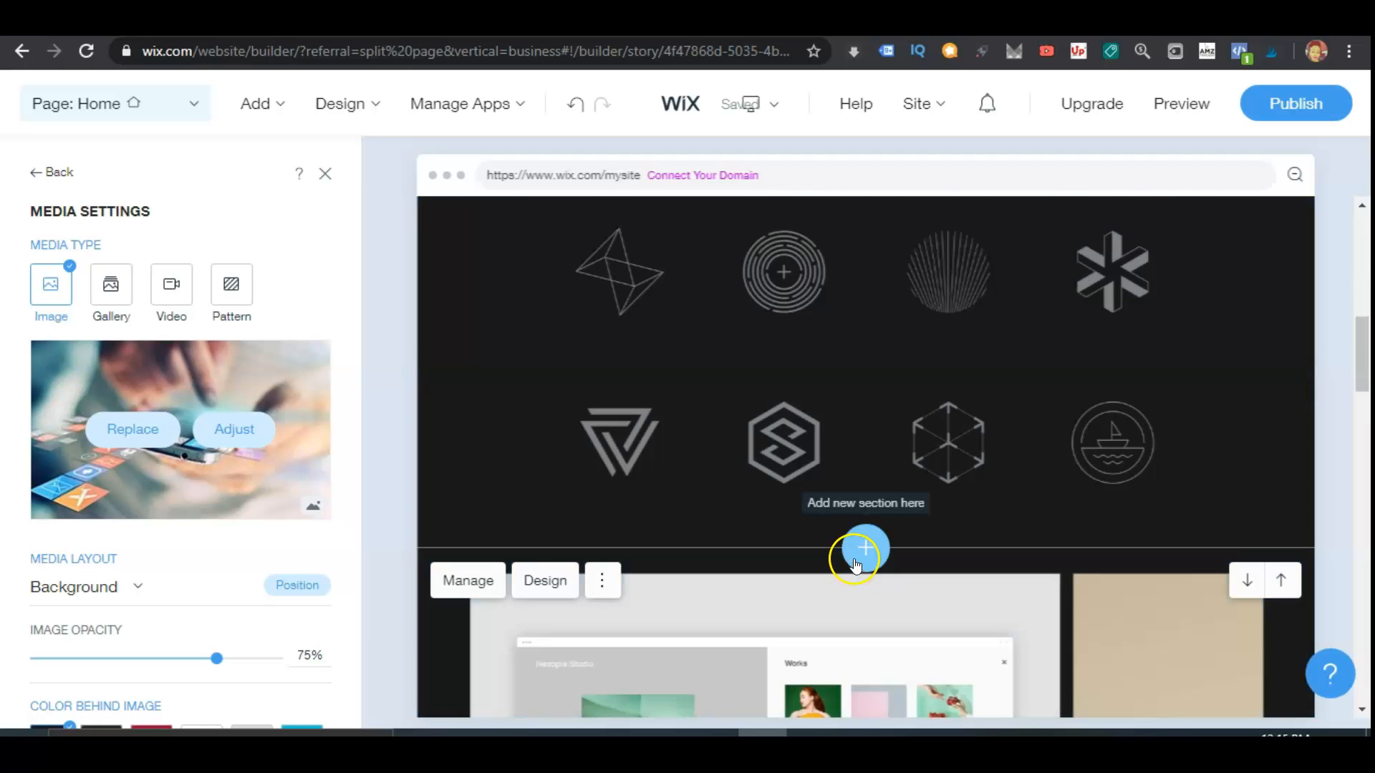
scroll(888, 308, up, 4)
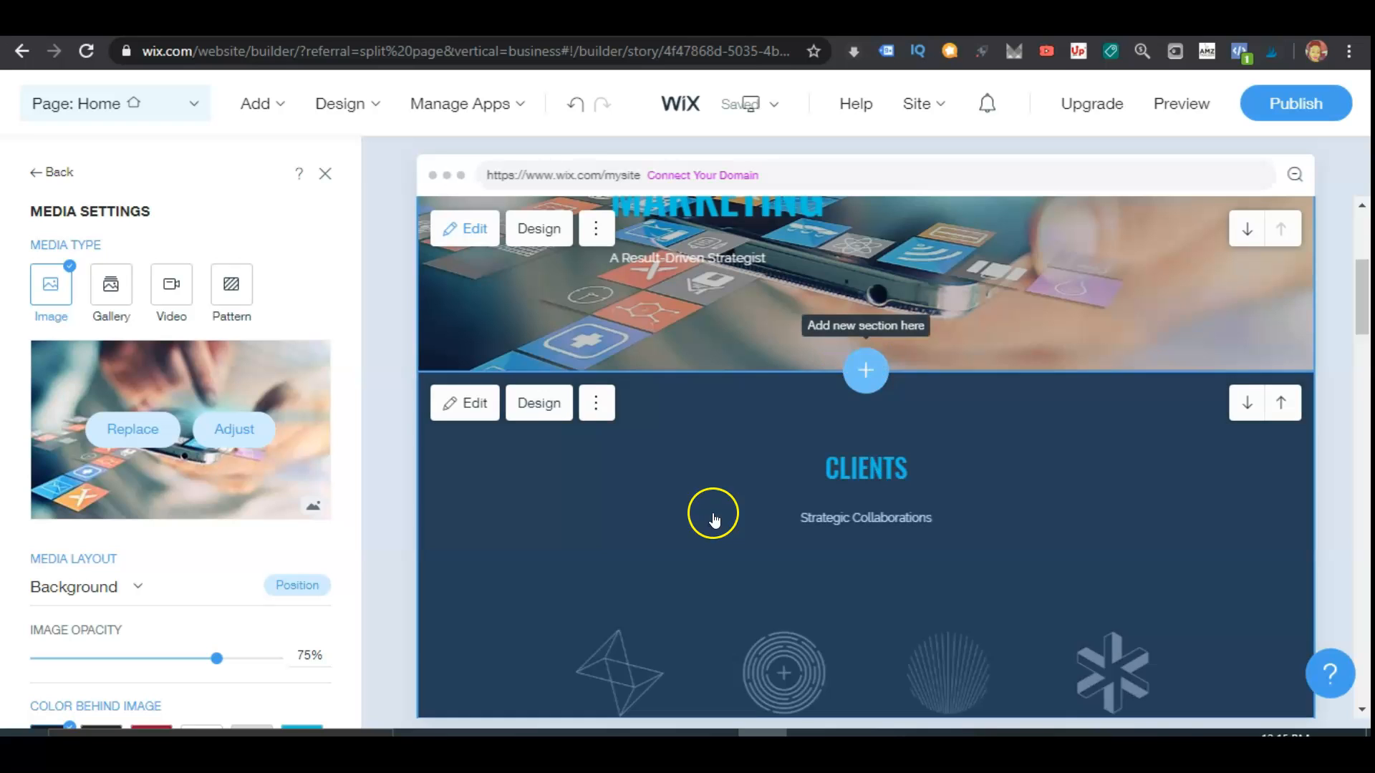
scroll(745, 589, down, 8)
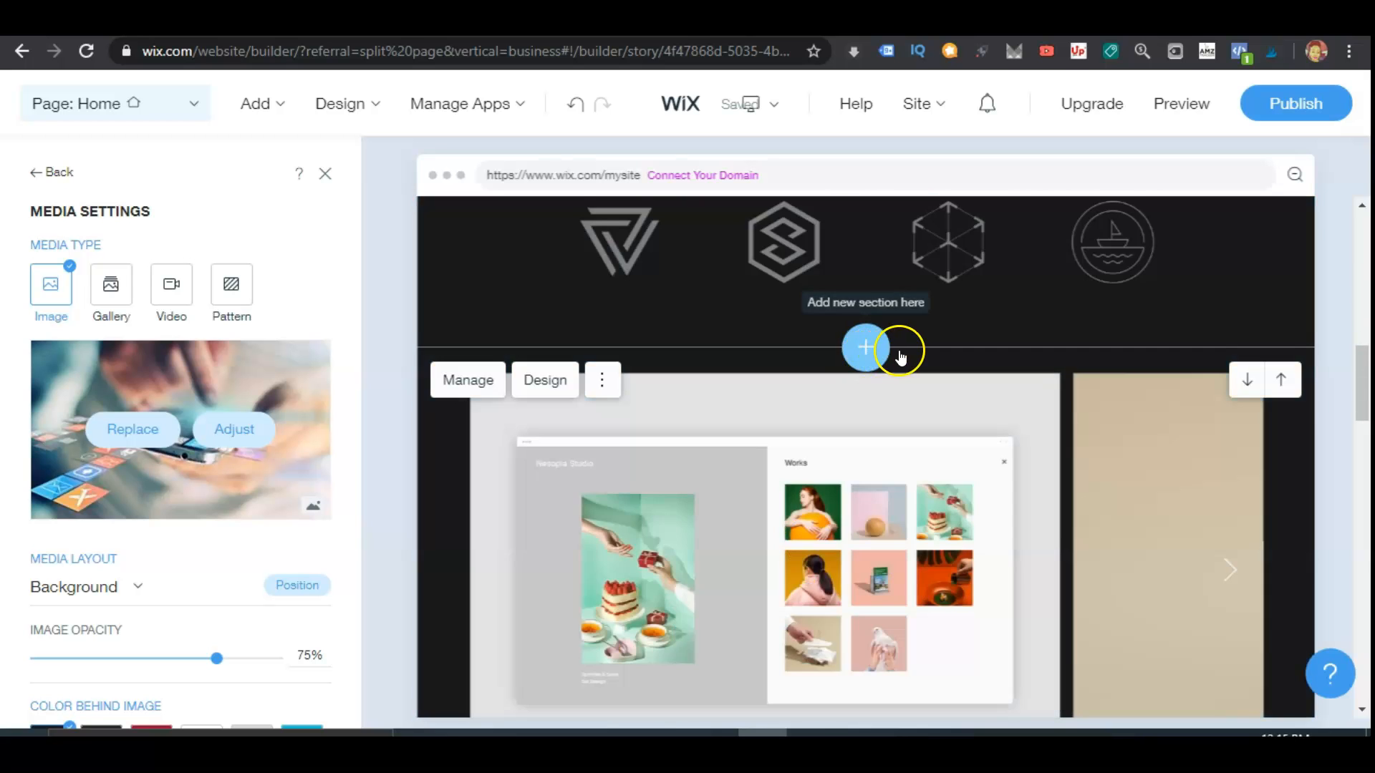
- Add an About Me section directly above Clients, using the centered layout with a round photo between the title and paragraphs
scroll(908, 322, up, 5)
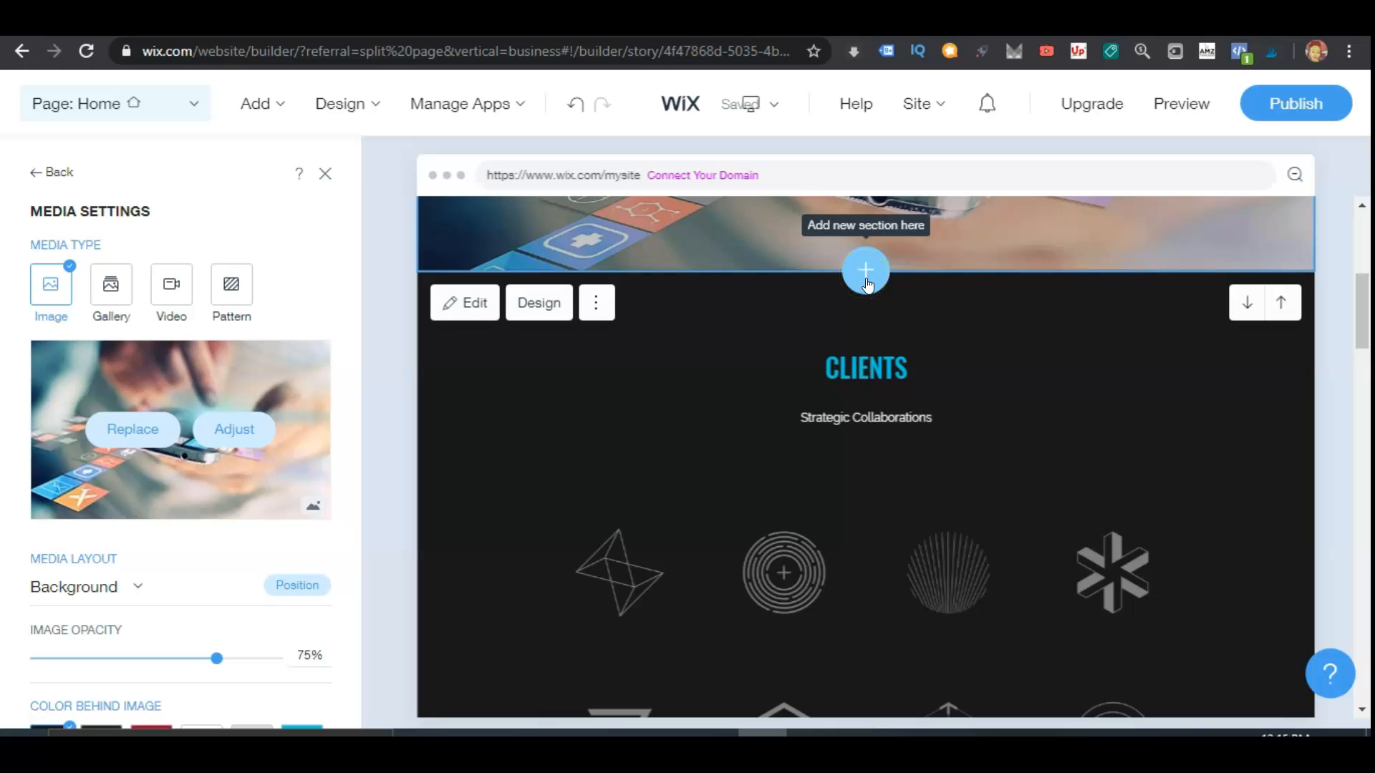
click(869, 285)
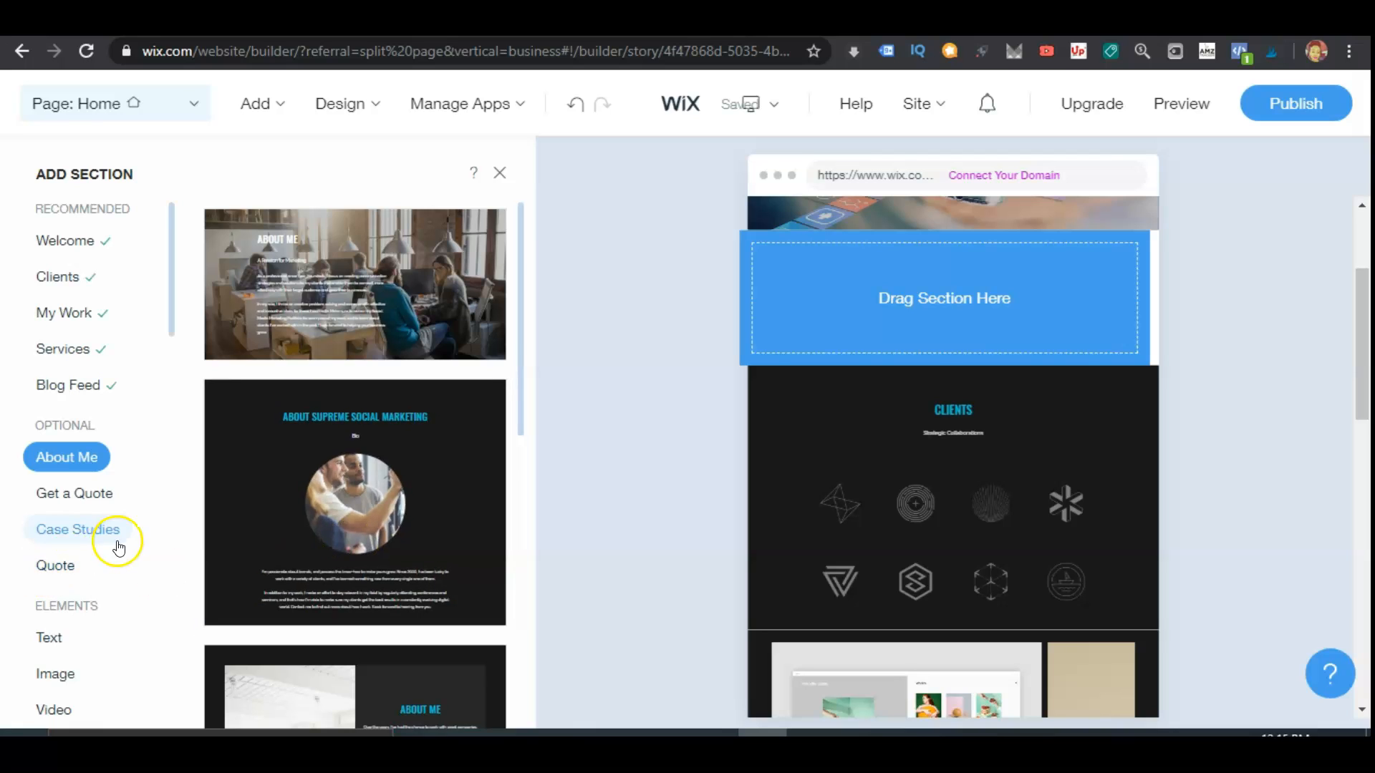
scroll(66, 538, down, 2)
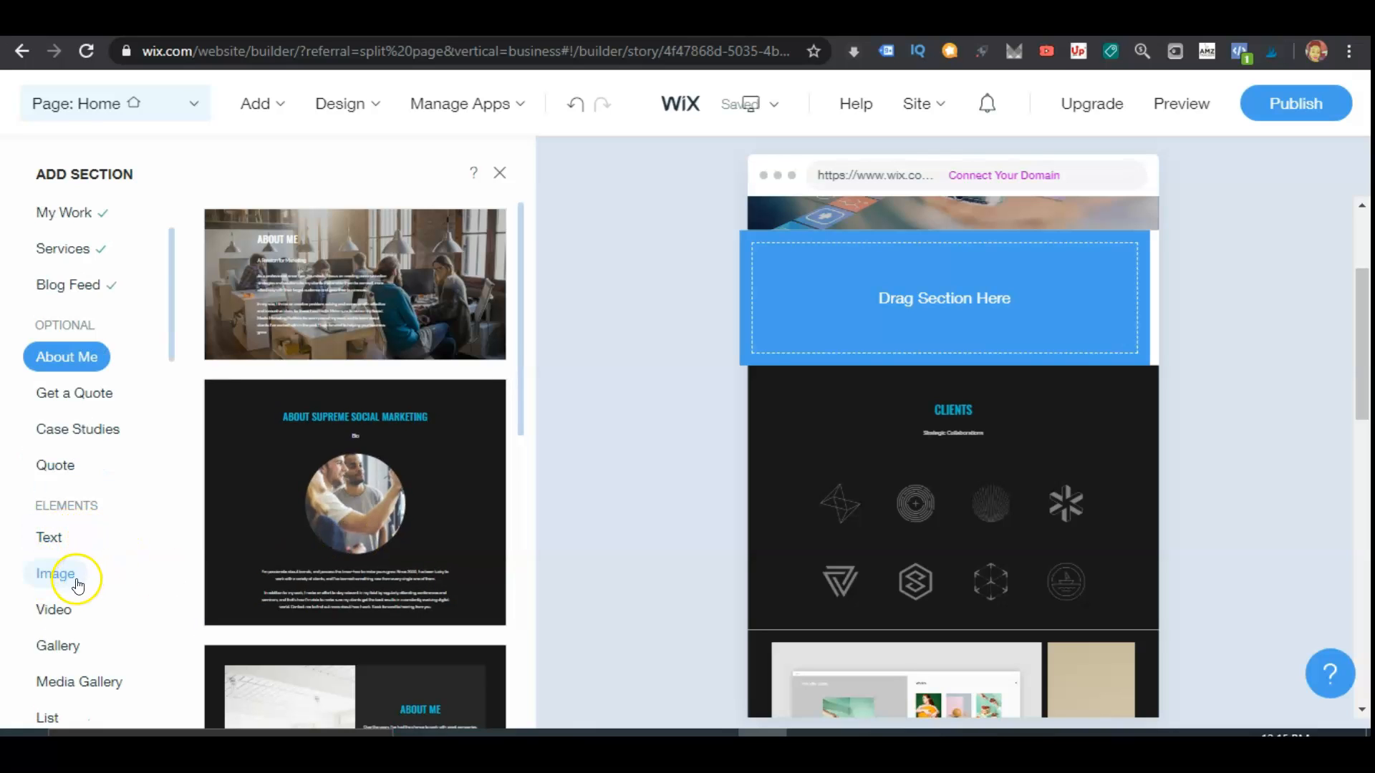
scroll(83, 573, down, 3)
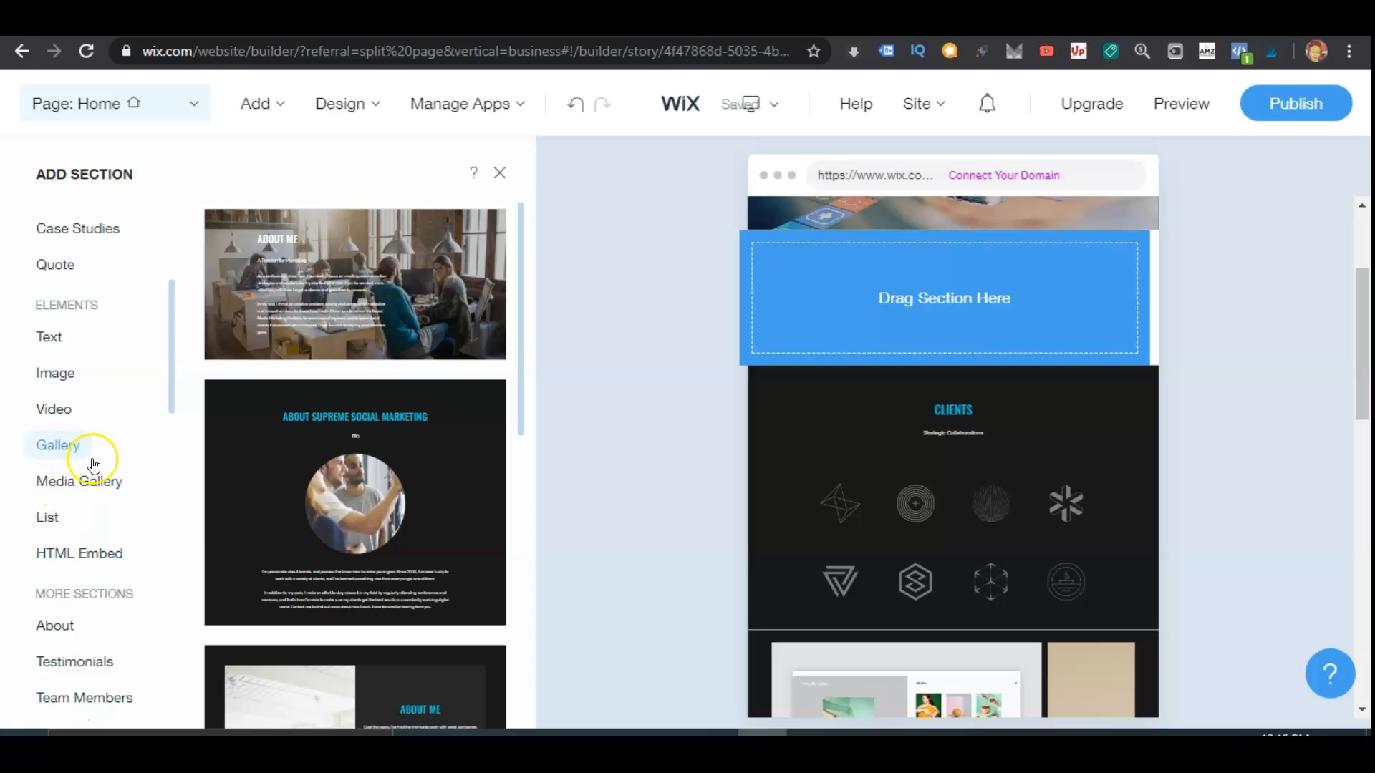
scroll(97, 523, down, 2)
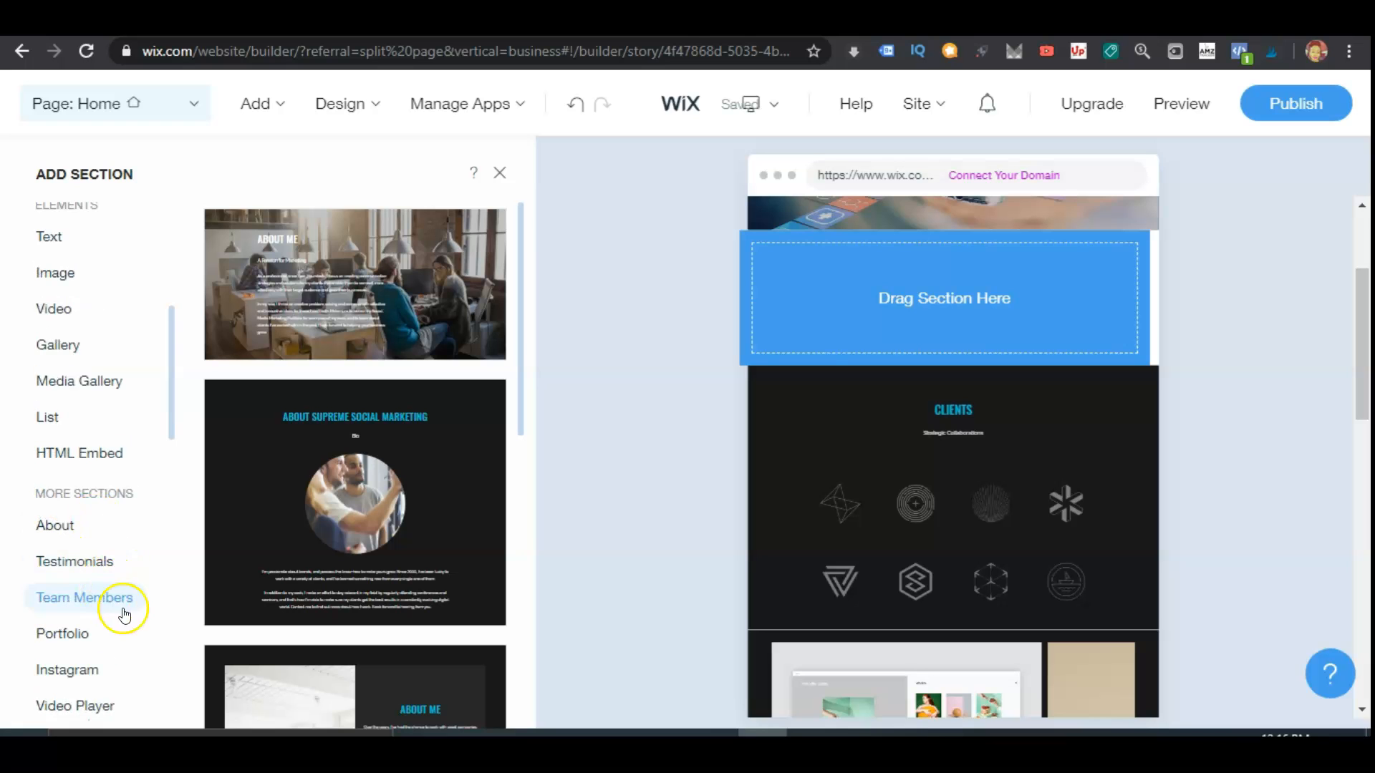
scroll(90, 571, down, 4)
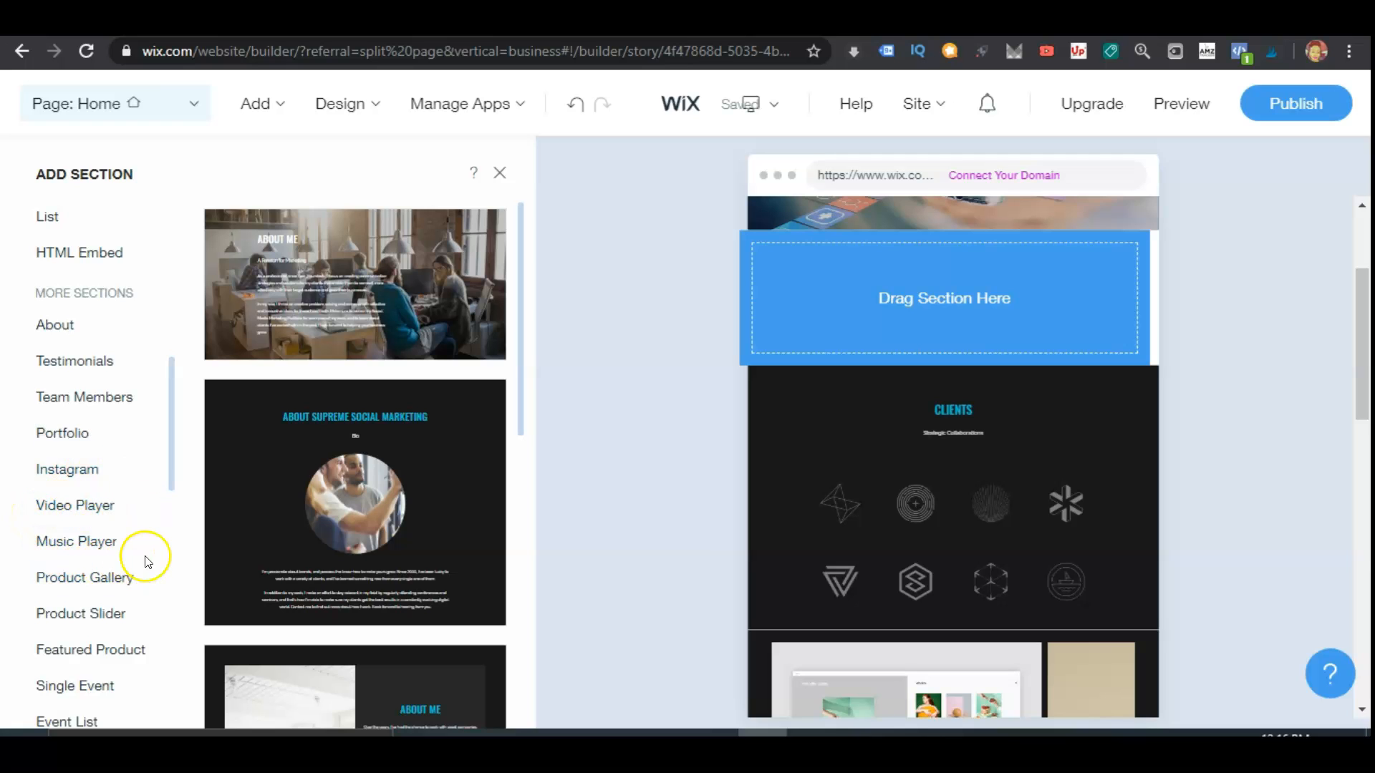
scroll(142, 561, down, 4)
scroll(141, 563, down, 2)
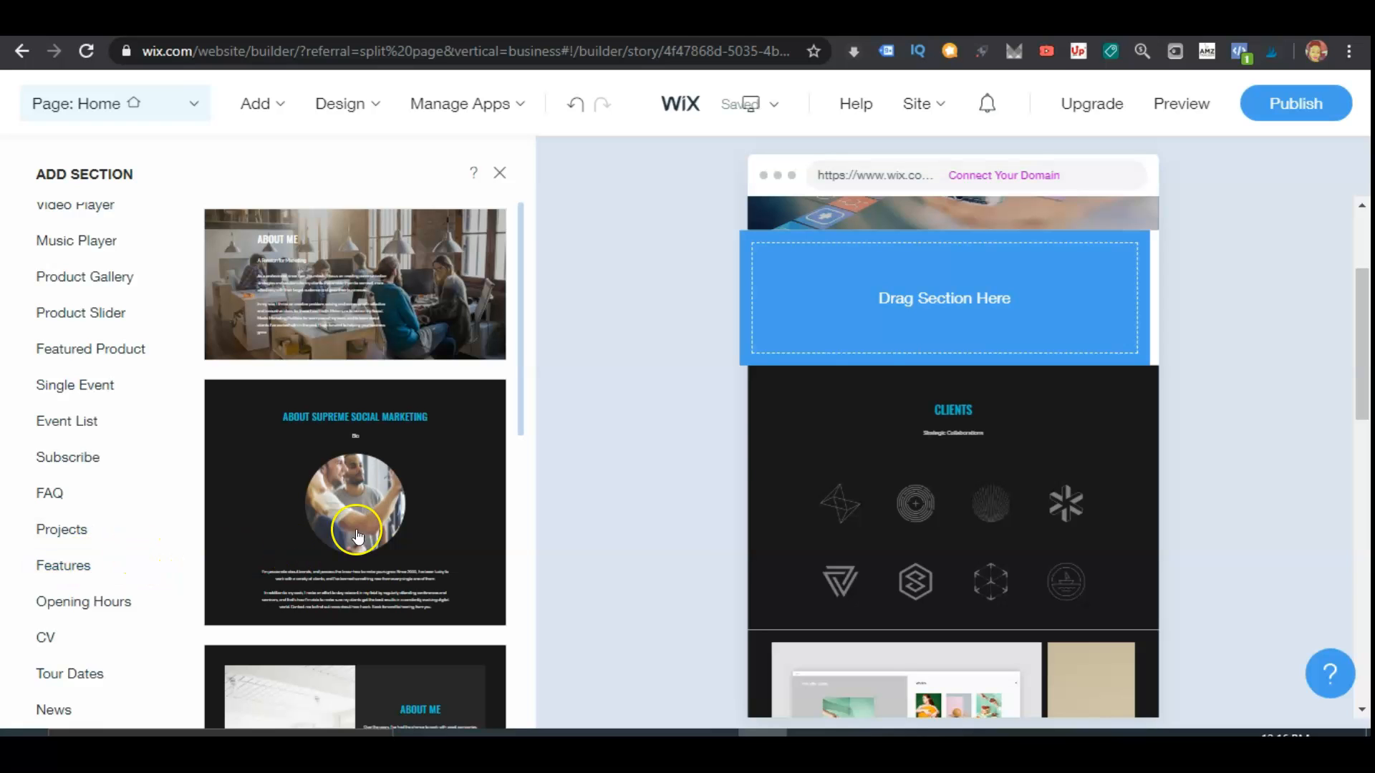
mouse_move(320, 297)
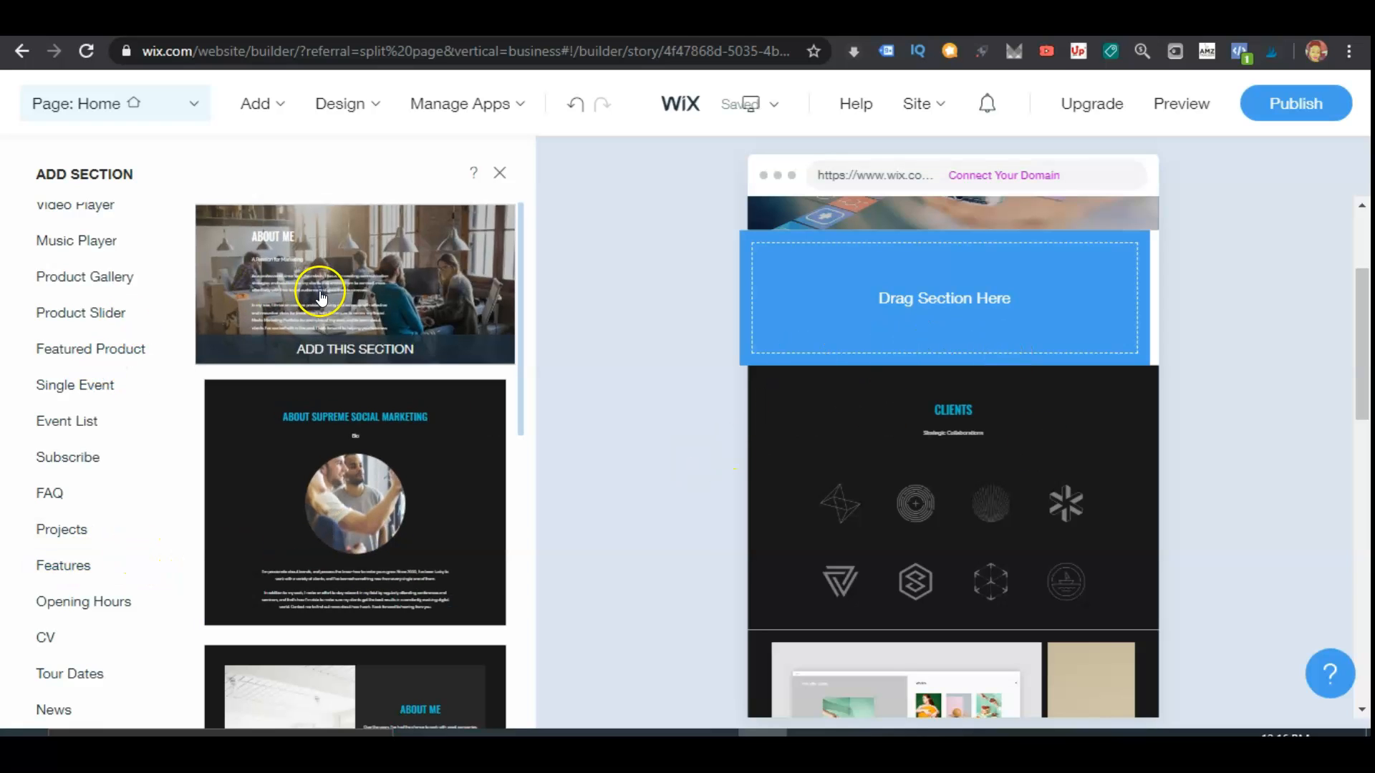
mouse_move(384, 557)
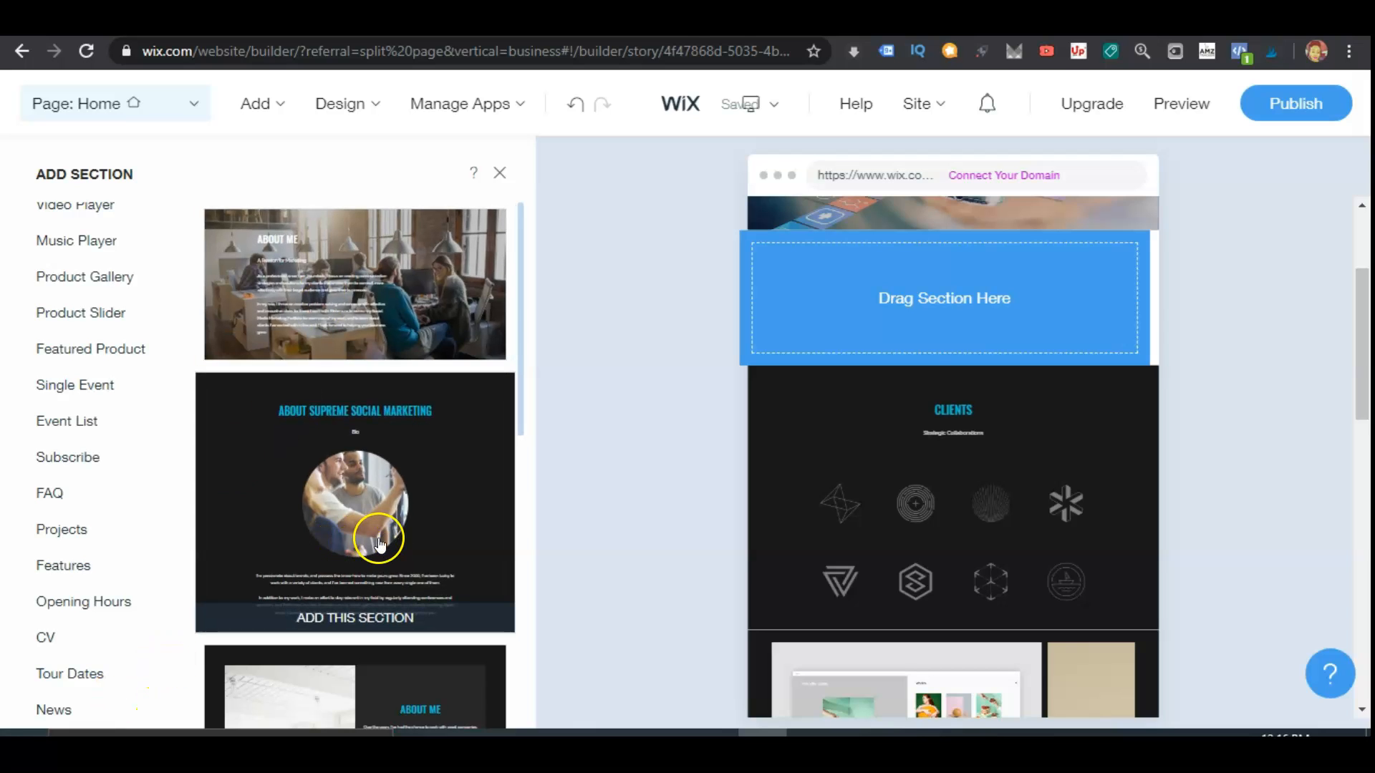
click(382, 544)
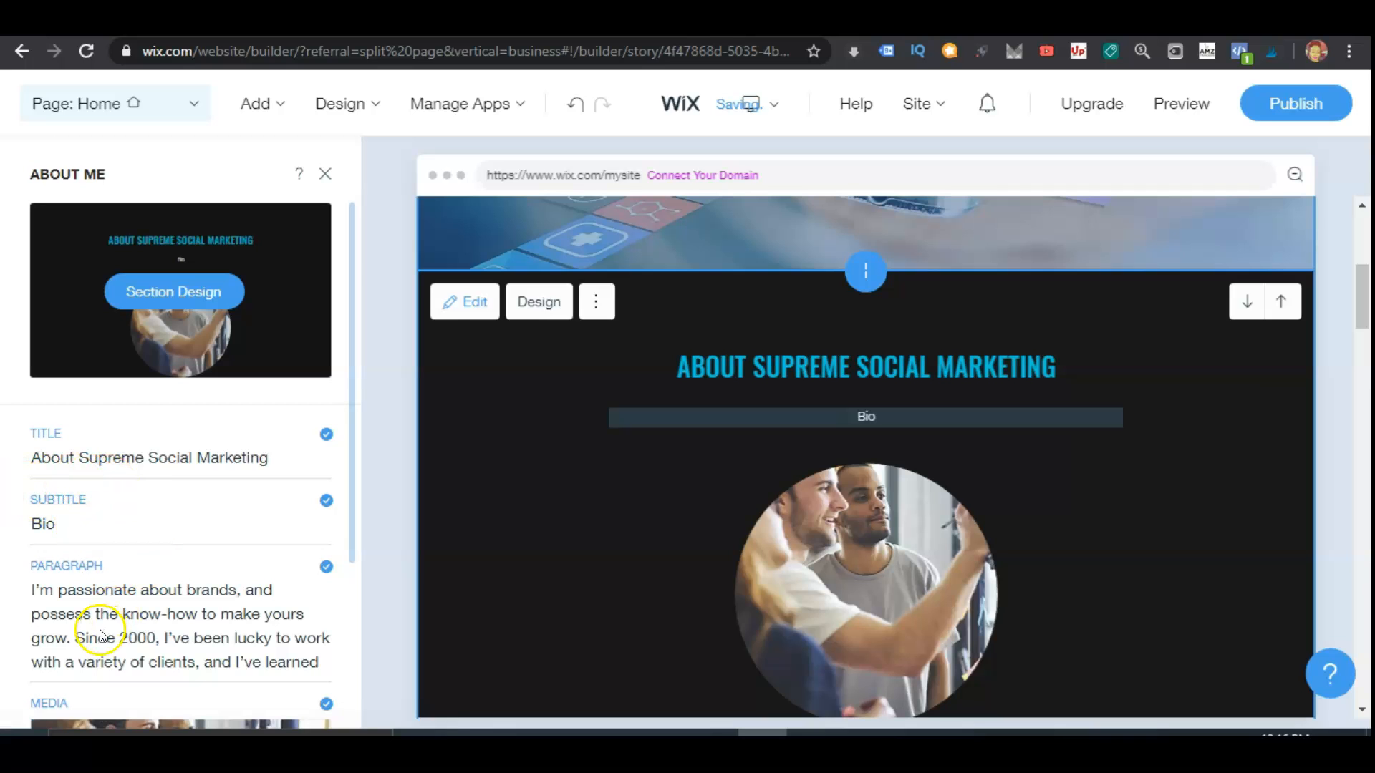
- Add a Team Members section between Clients and the work gallery, using the layout with three side-by-side full-width photos
scroll(115, 609, down, 3)
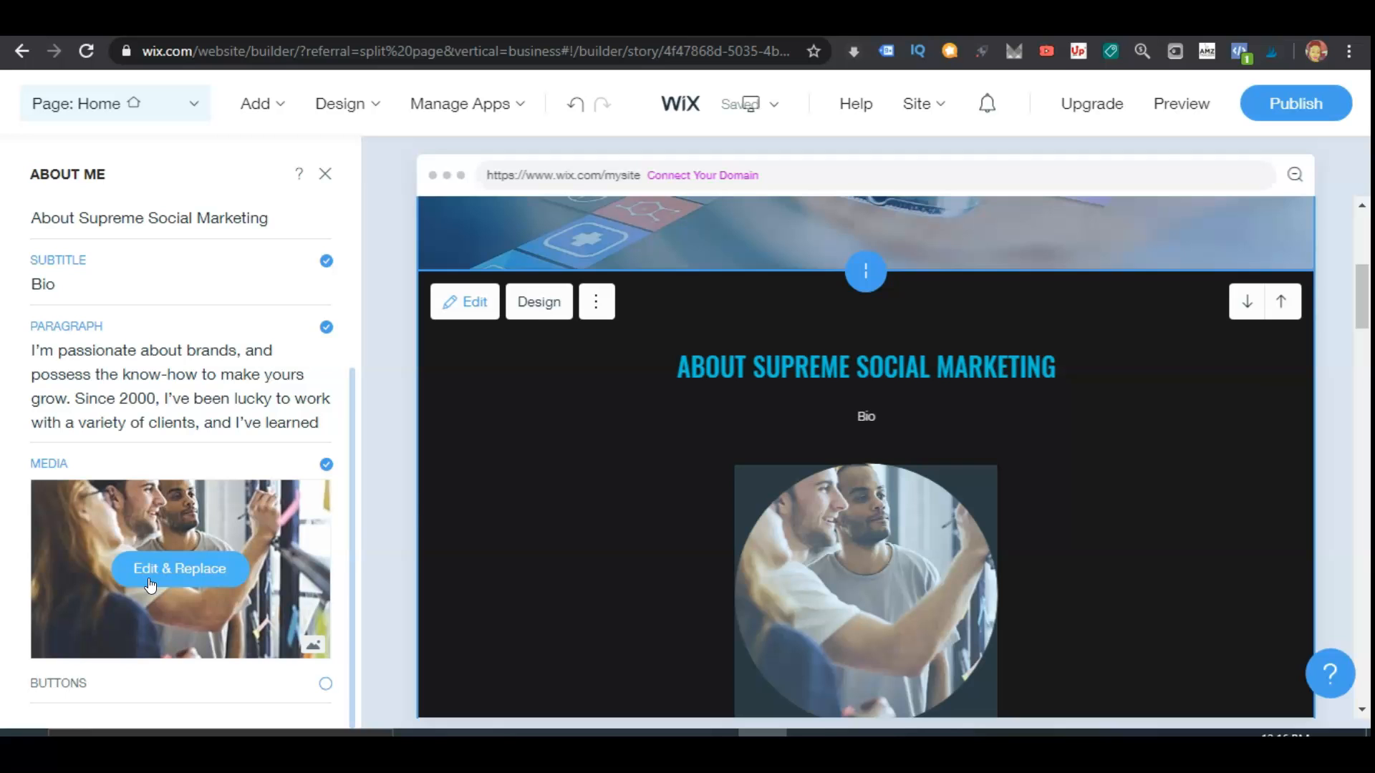
scroll(489, 506, down, 5)
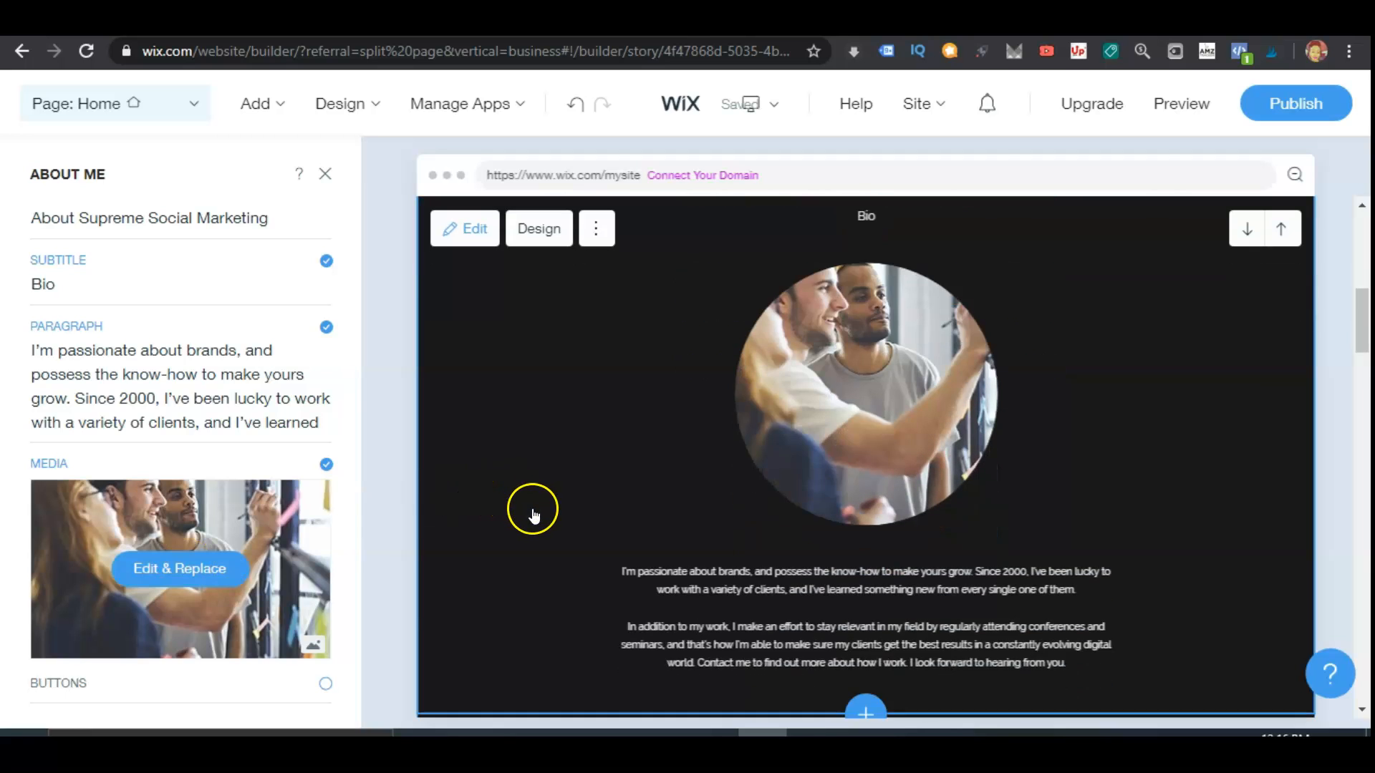
scroll(489, 505, down, 5)
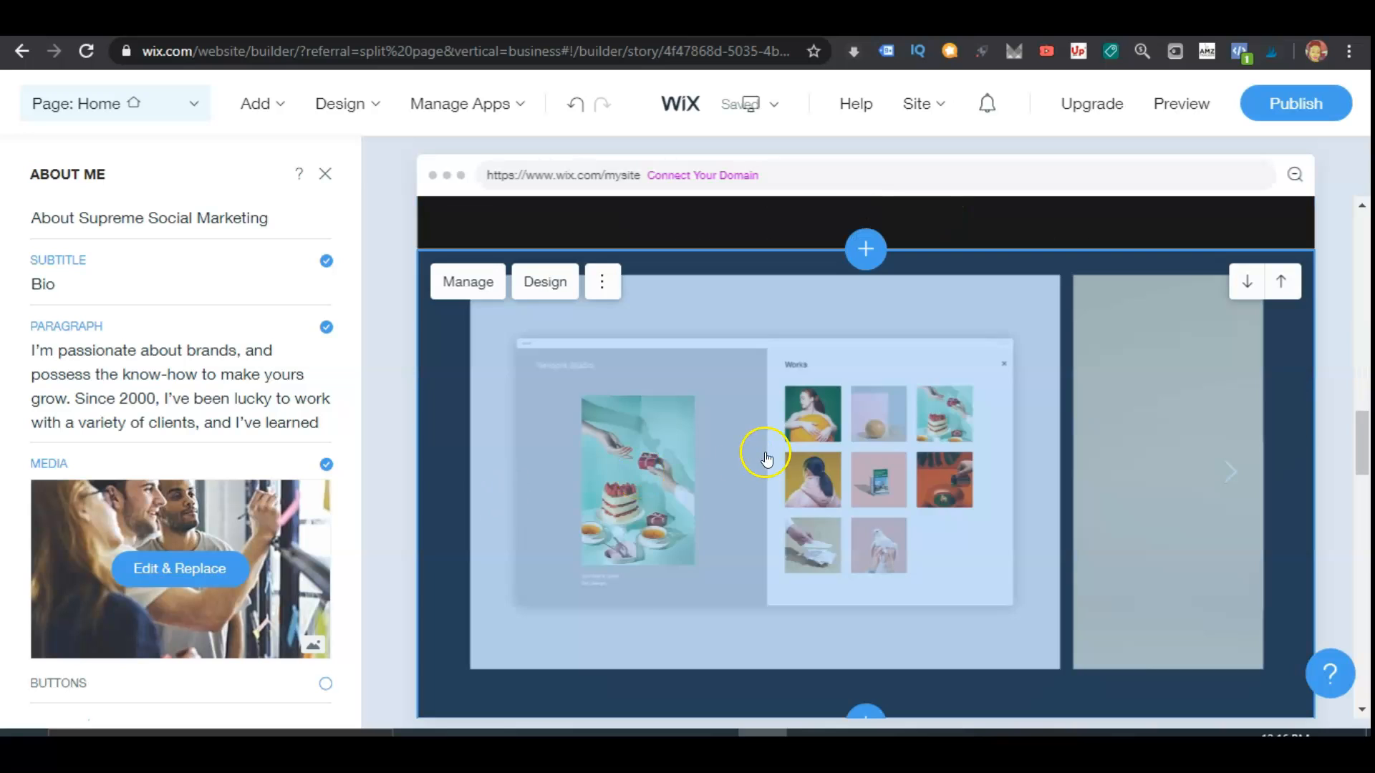
scroll(754, 463, up, 1)
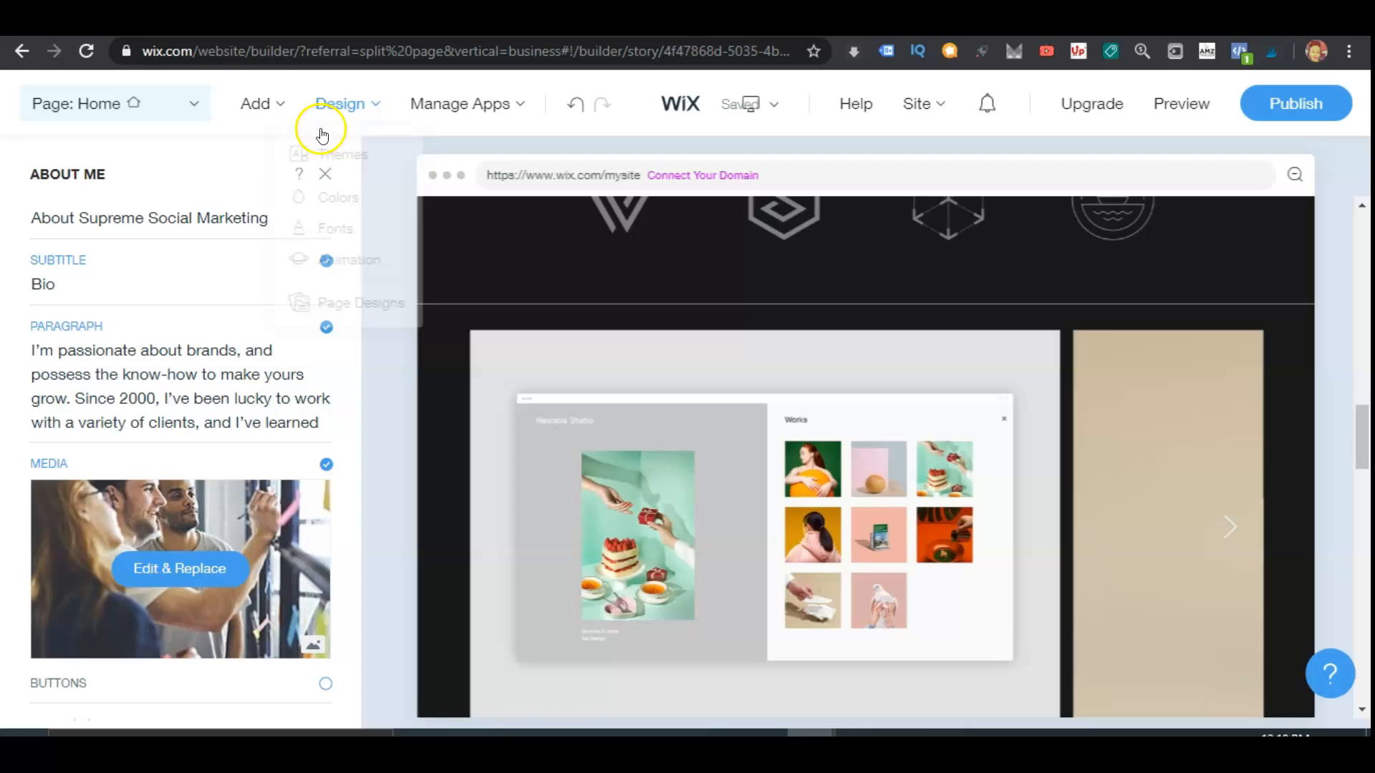
mouse_move(248, 117)
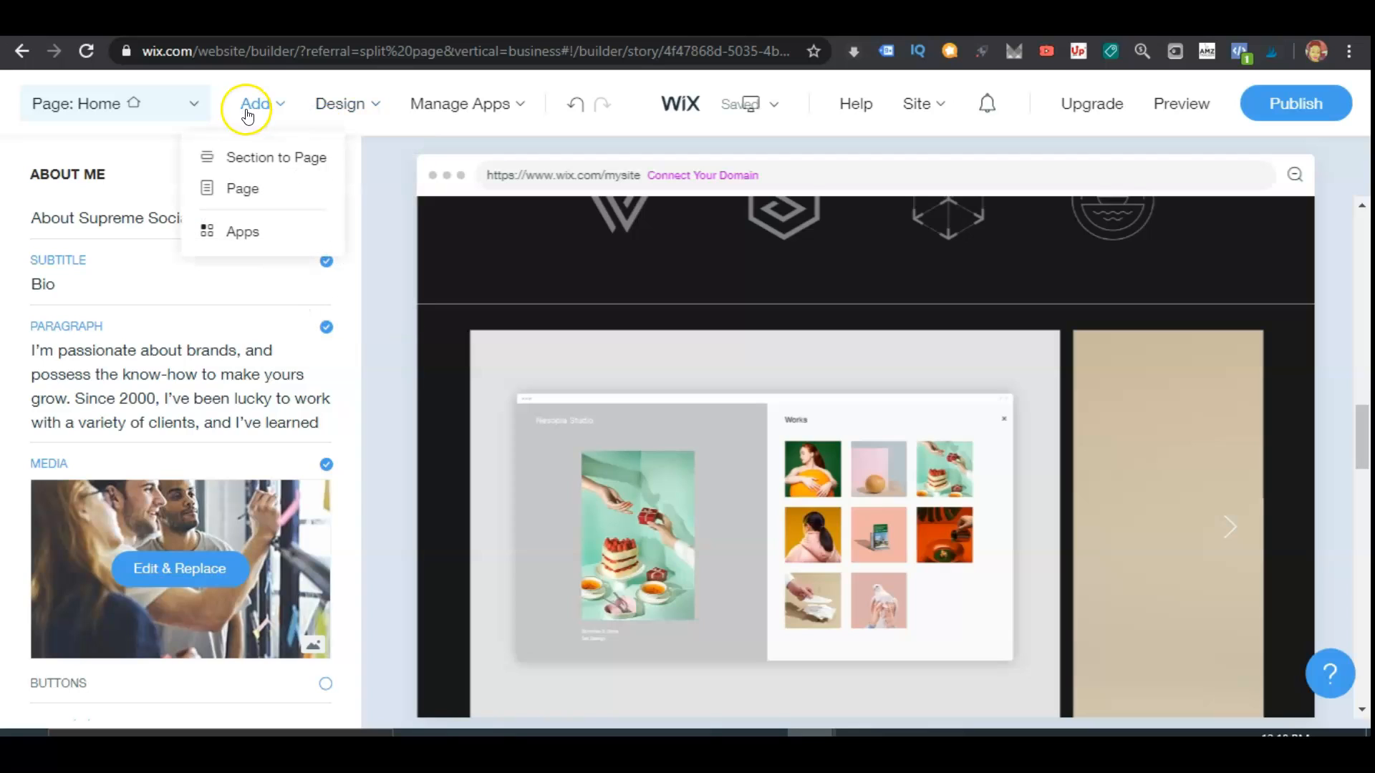
click(259, 158)
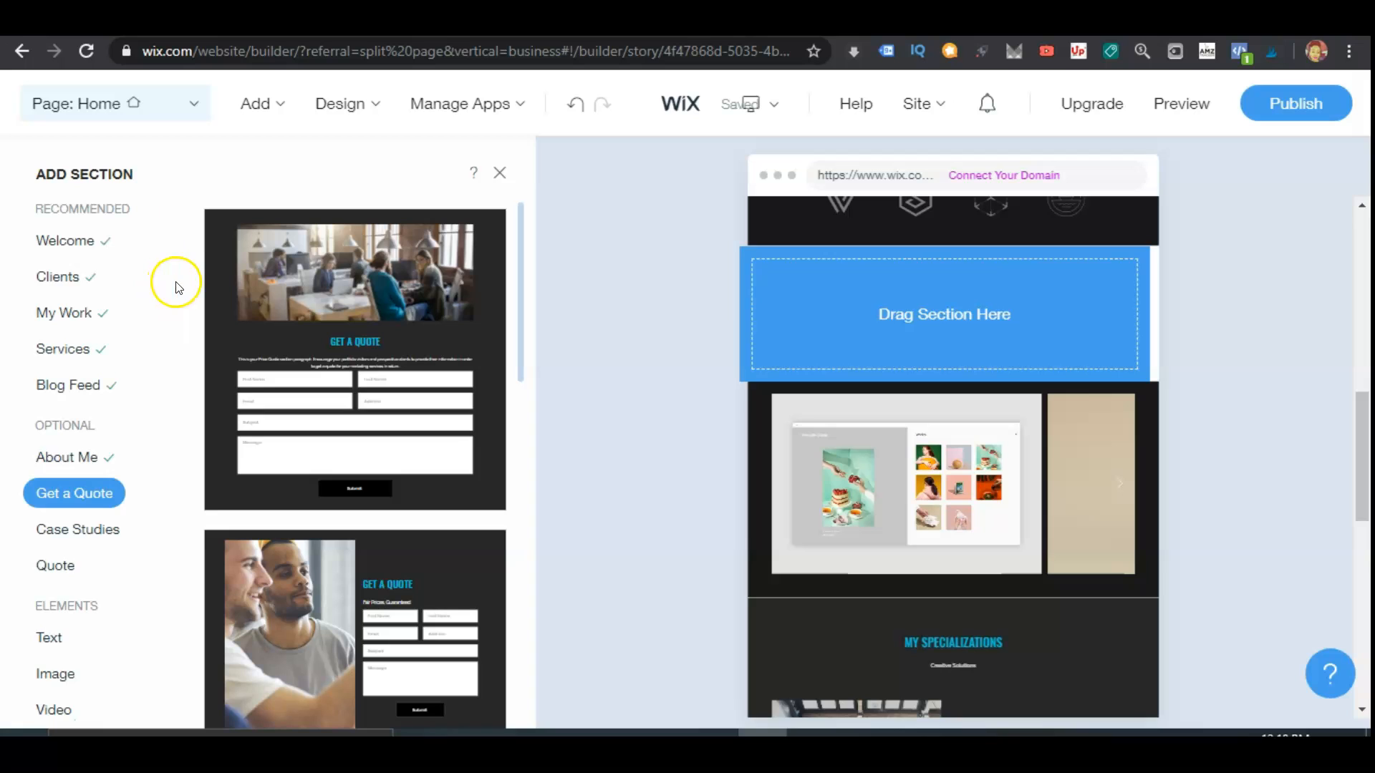
drag(172, 283, 176, 374)
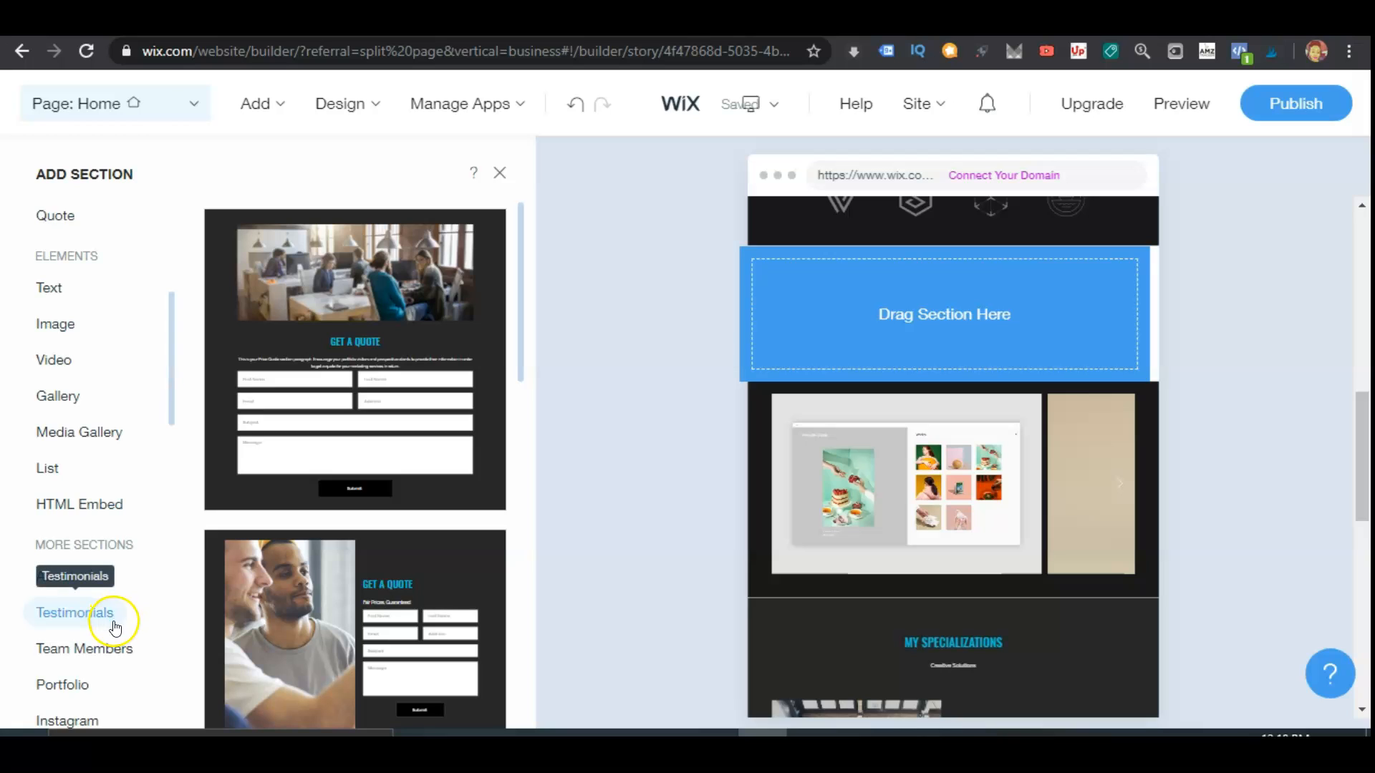
click(111, 657)
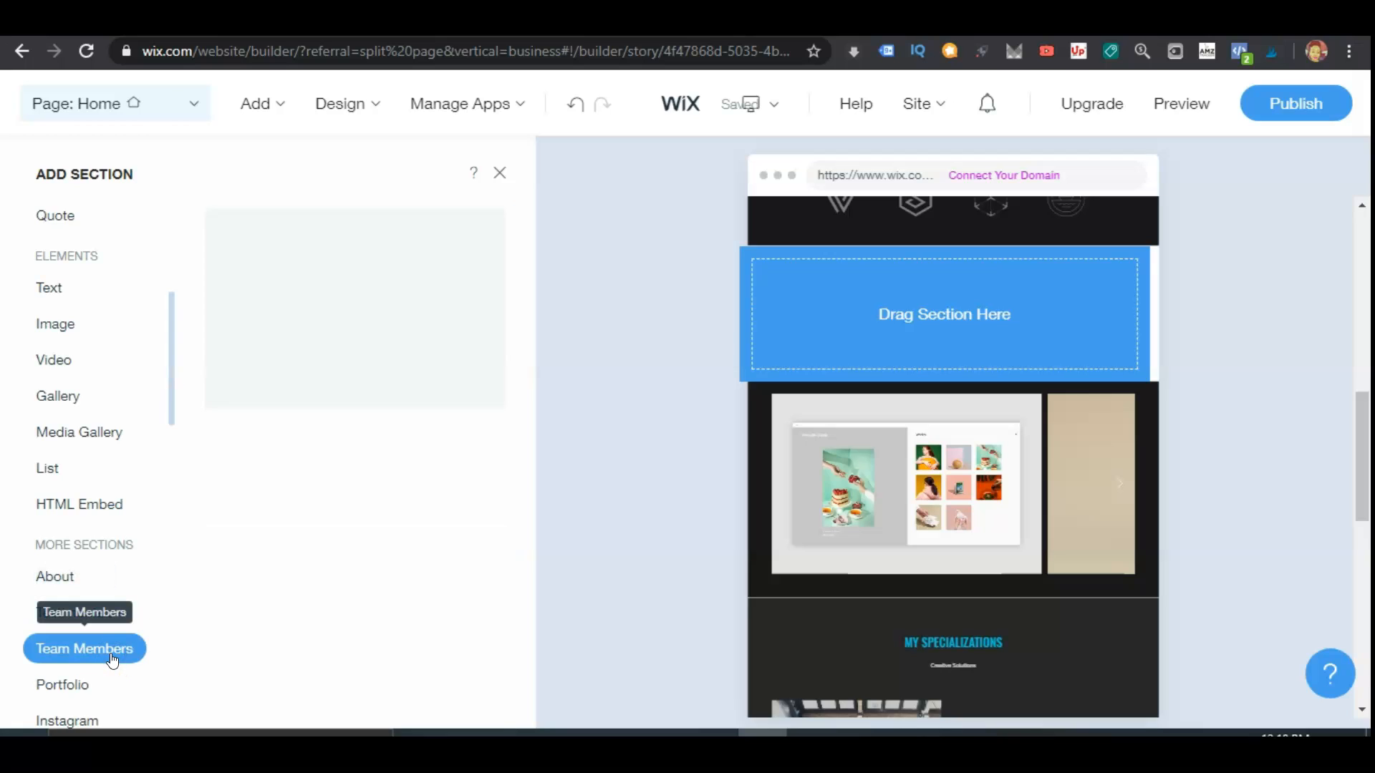
drag(521, 473, 531, 571)
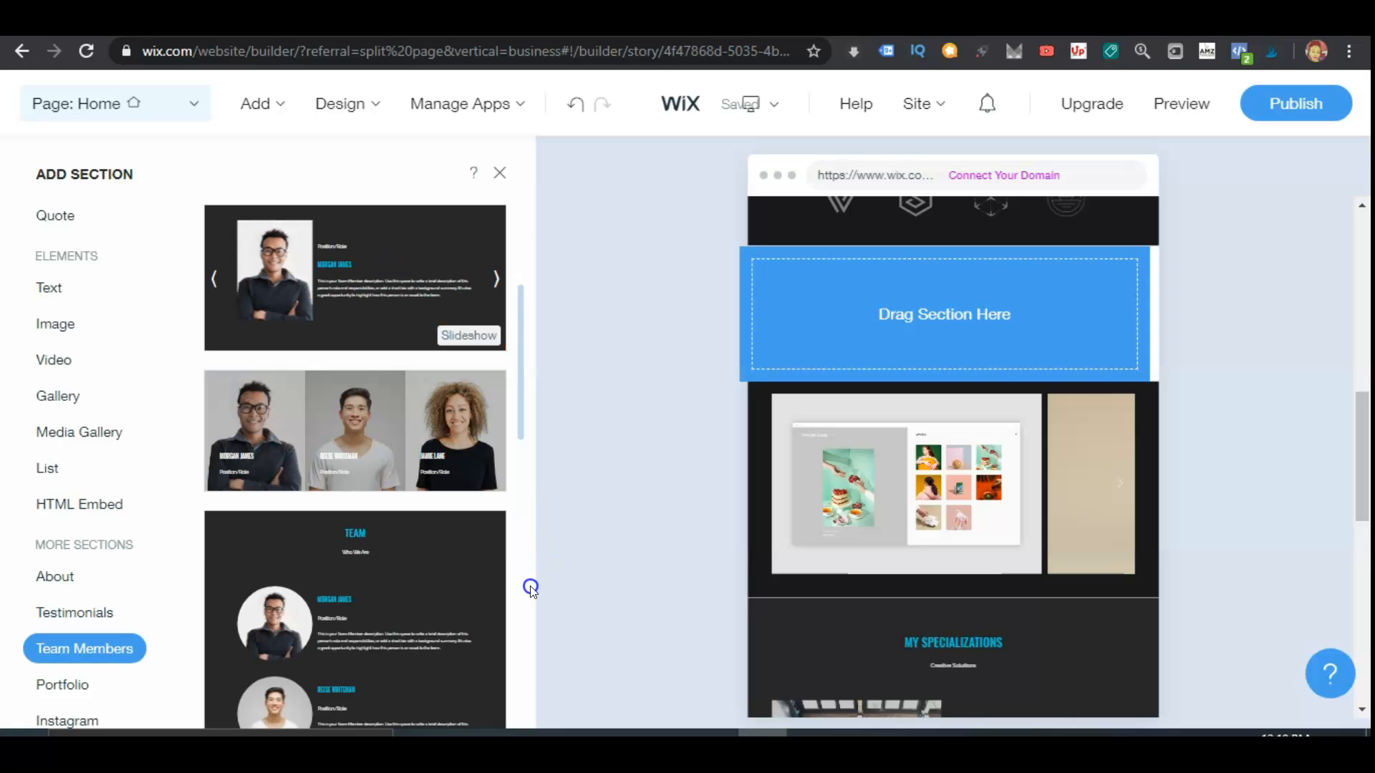
click(420, 436)
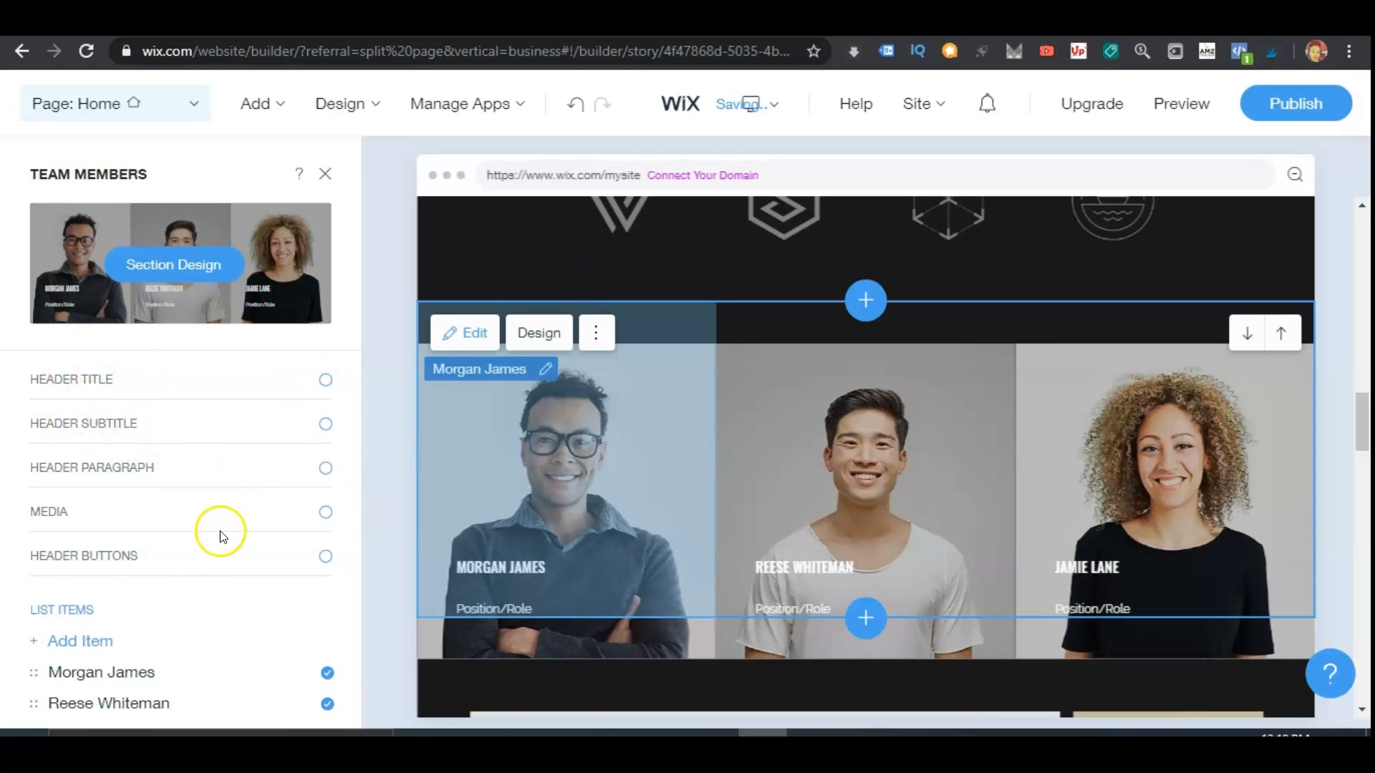
- Review the homepage from the team list up to the header, and open the site fonts to examine the available font sets
scroll(200, 566, down, 2)
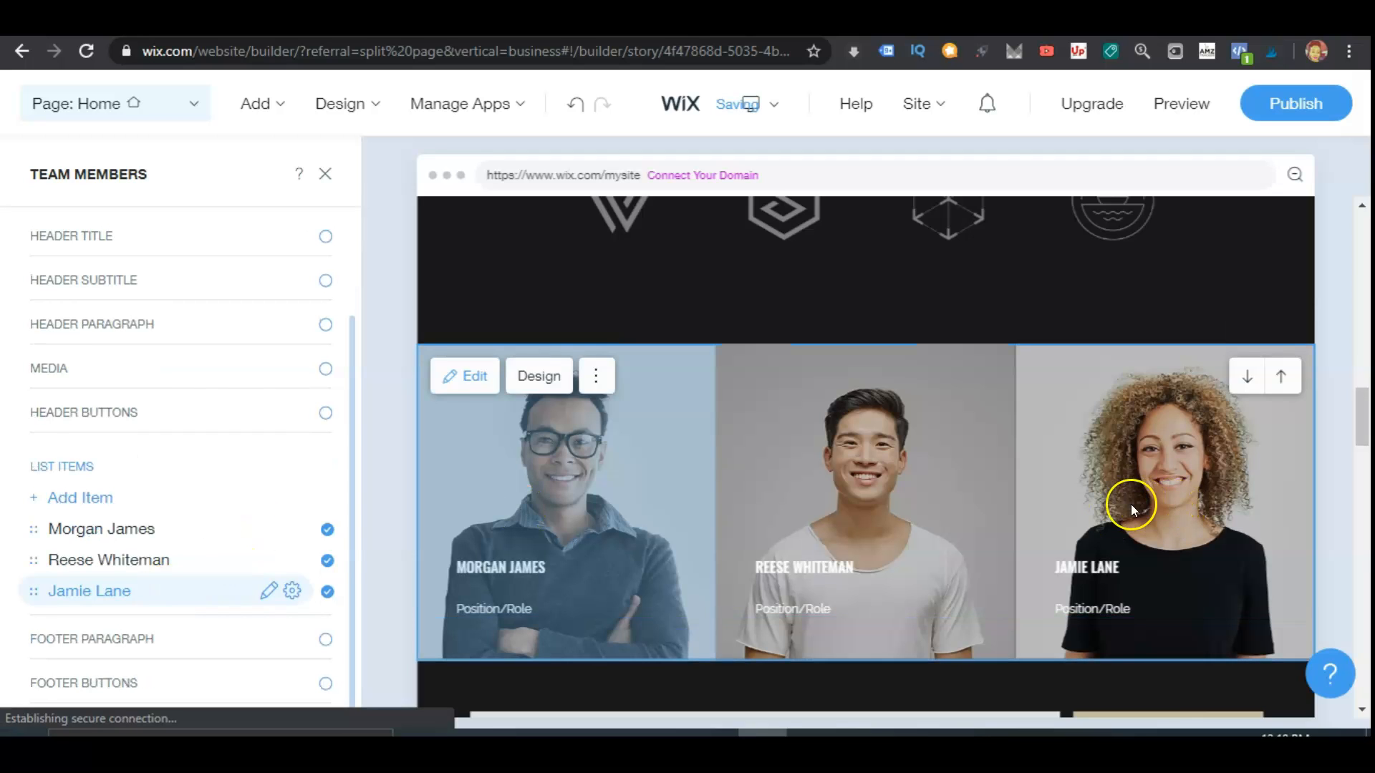
scroll(1131, 510, up, 4)
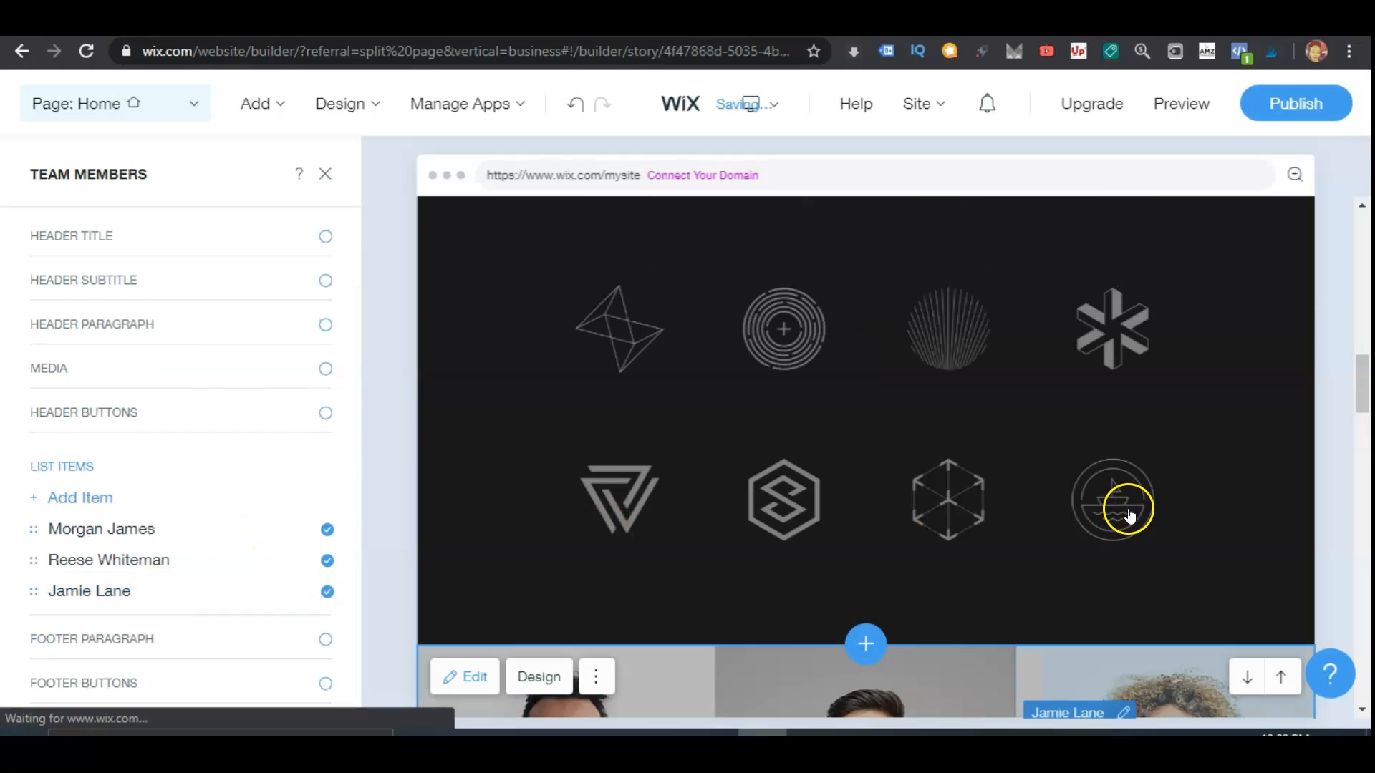
scroll(1129, 514, up, 5)
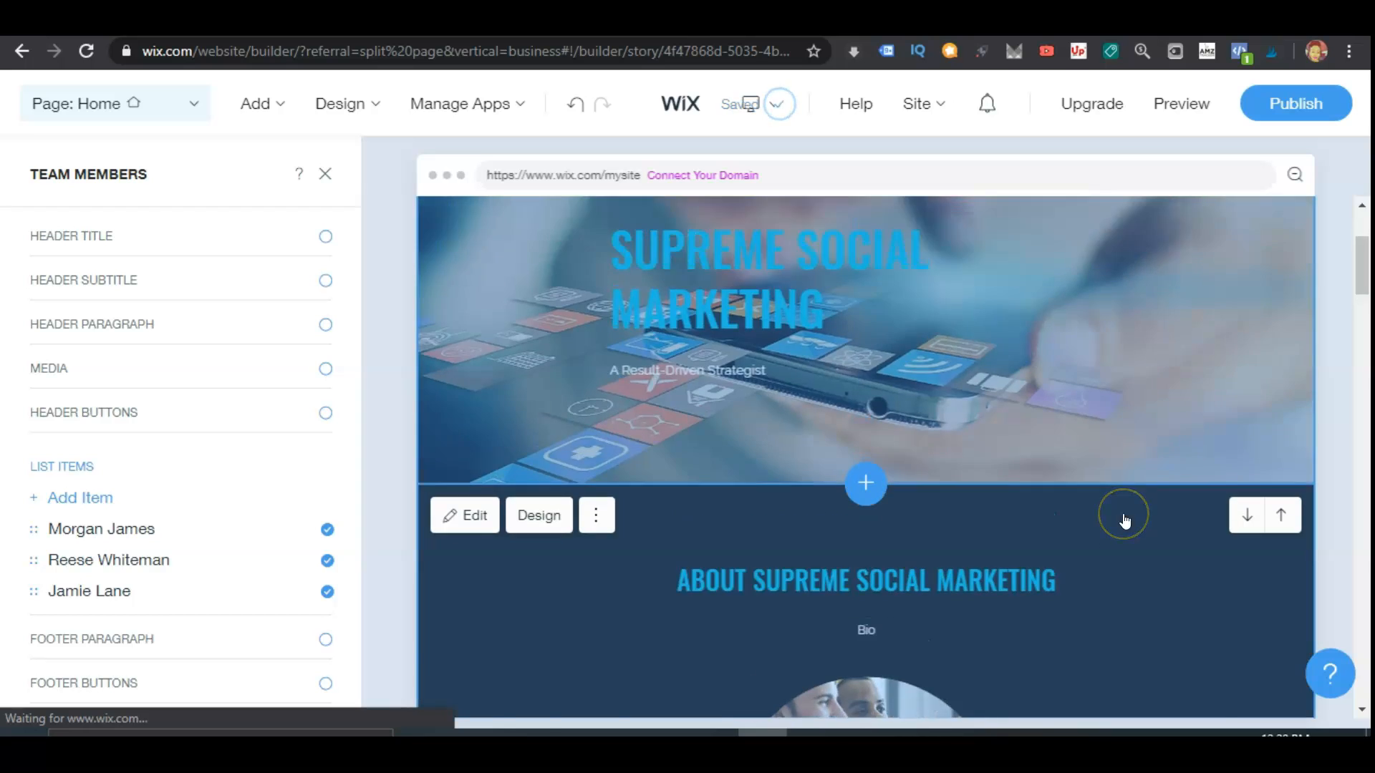
scroll(1124, 521, up, 3)
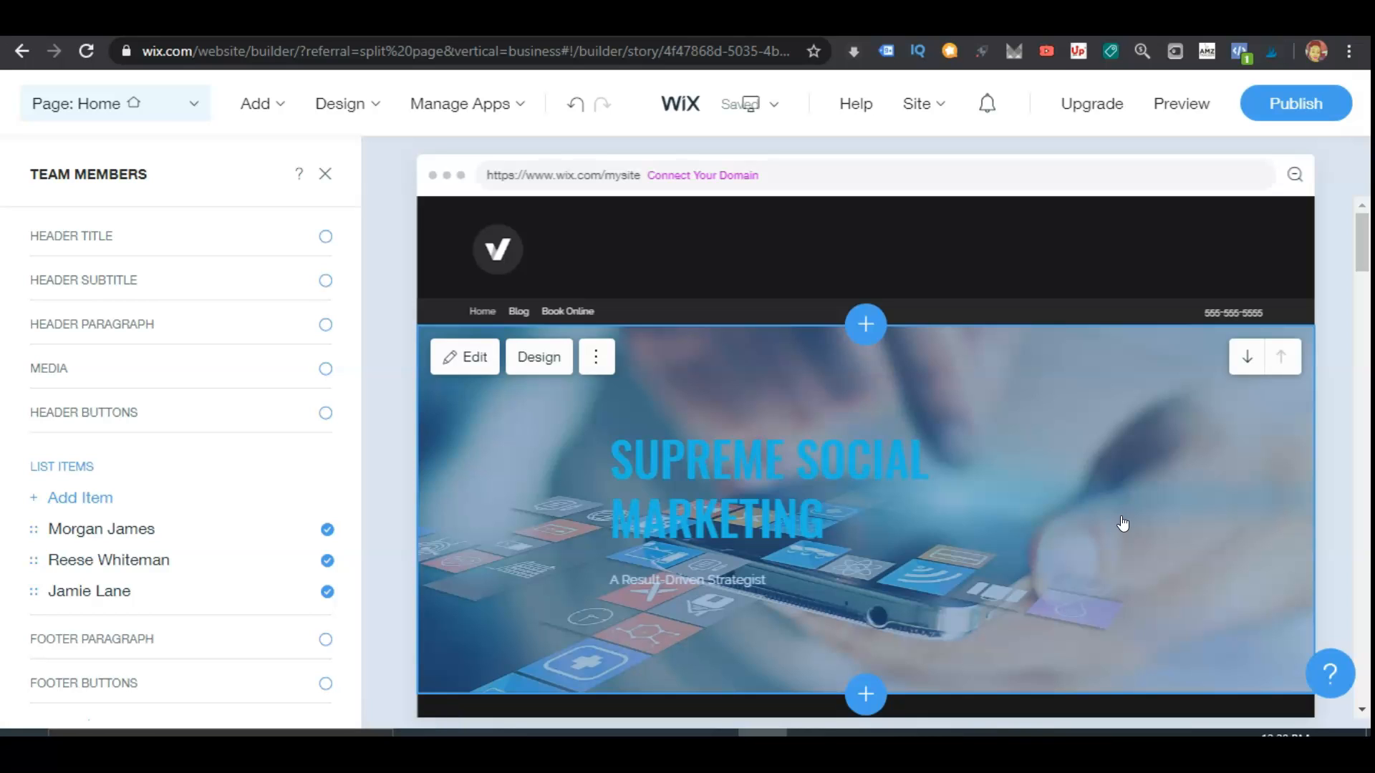
click(324, 109)
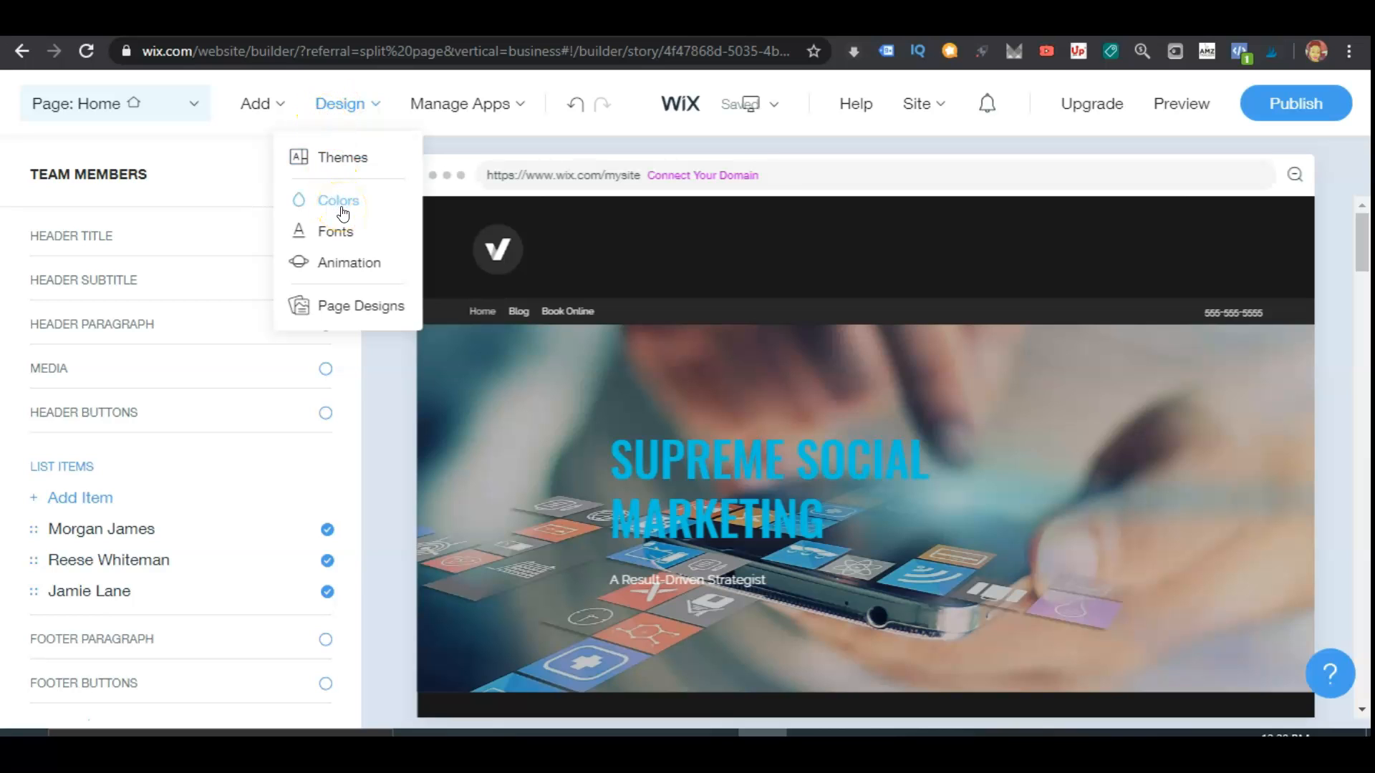
click(326, 243)
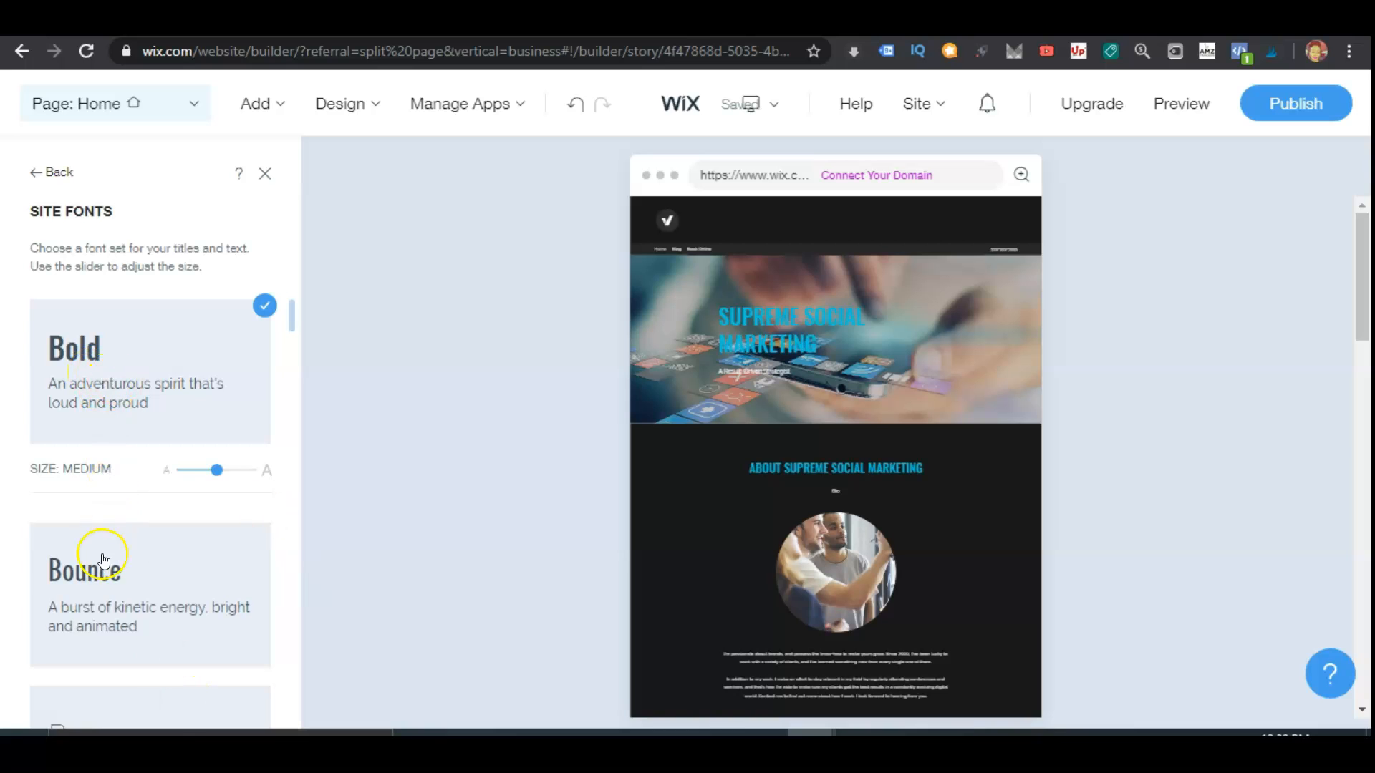
scroll(107, 565, down, 2)
scroll(137, 509, down, 10)
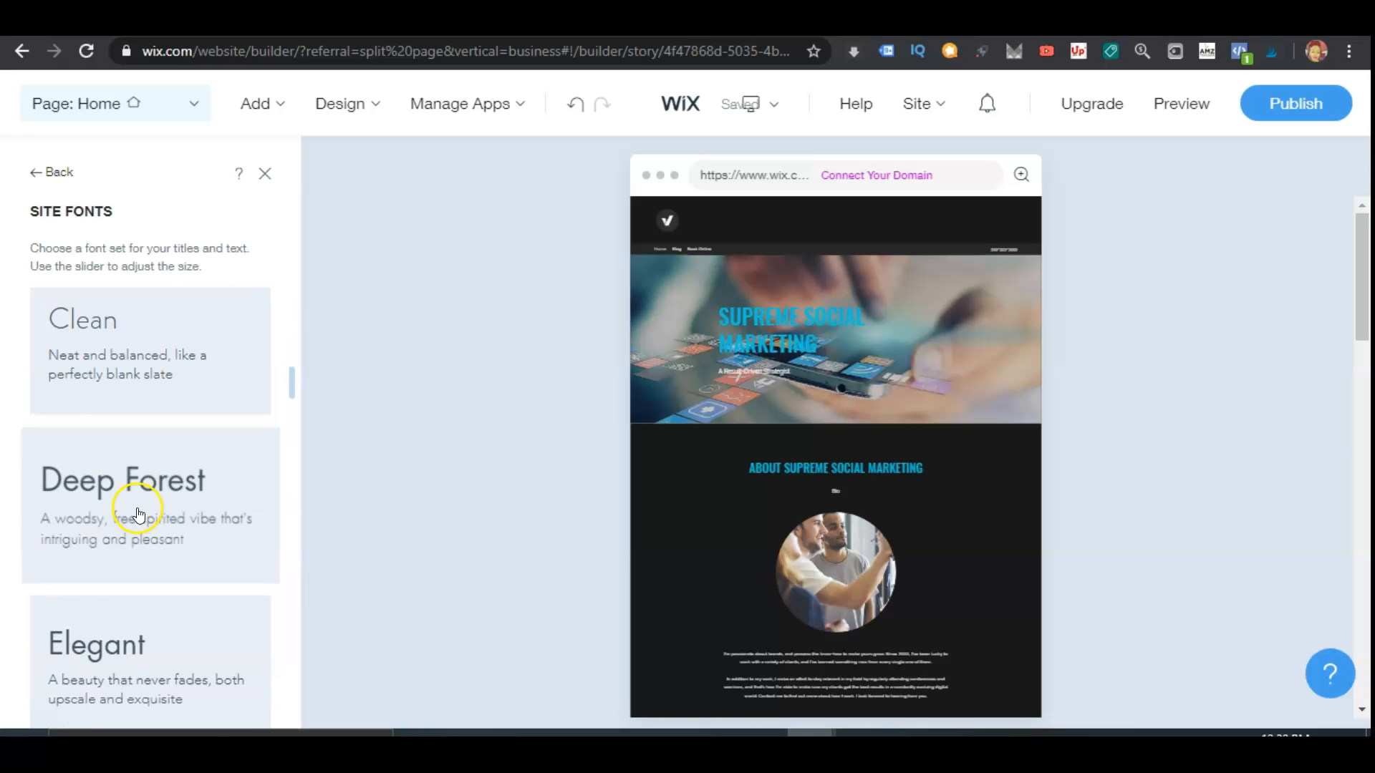
scroll(163, 514, down, 4)
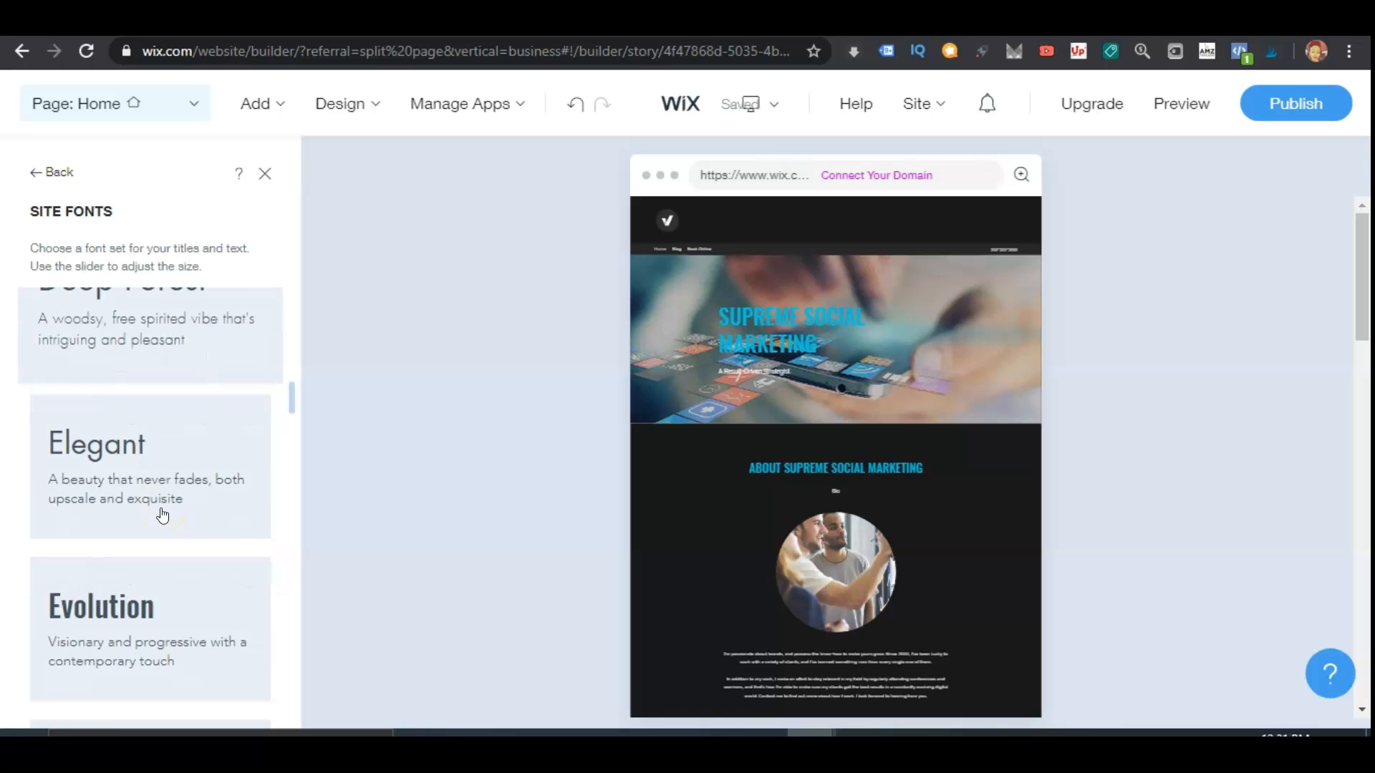
scroll(162, 514, up, 15)
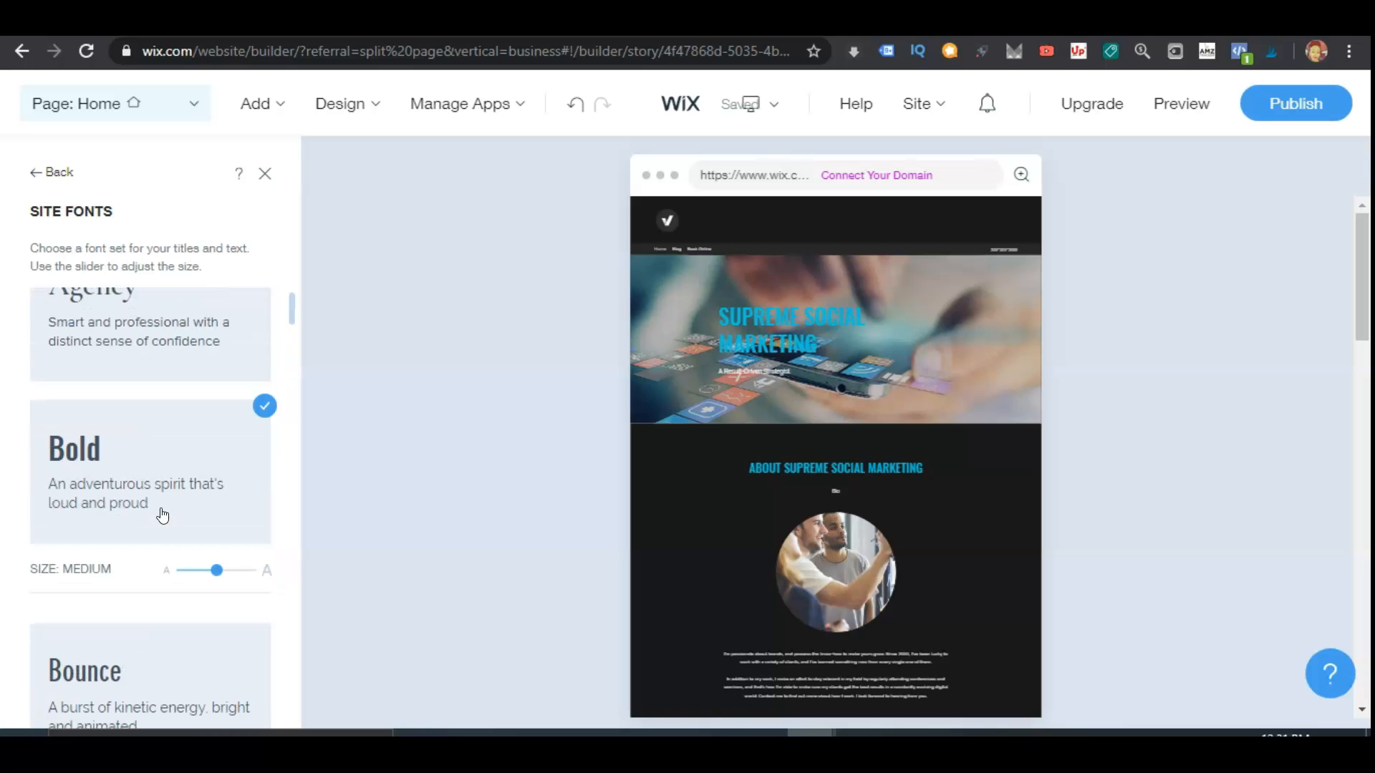
scroll(163, 514, up, 1)
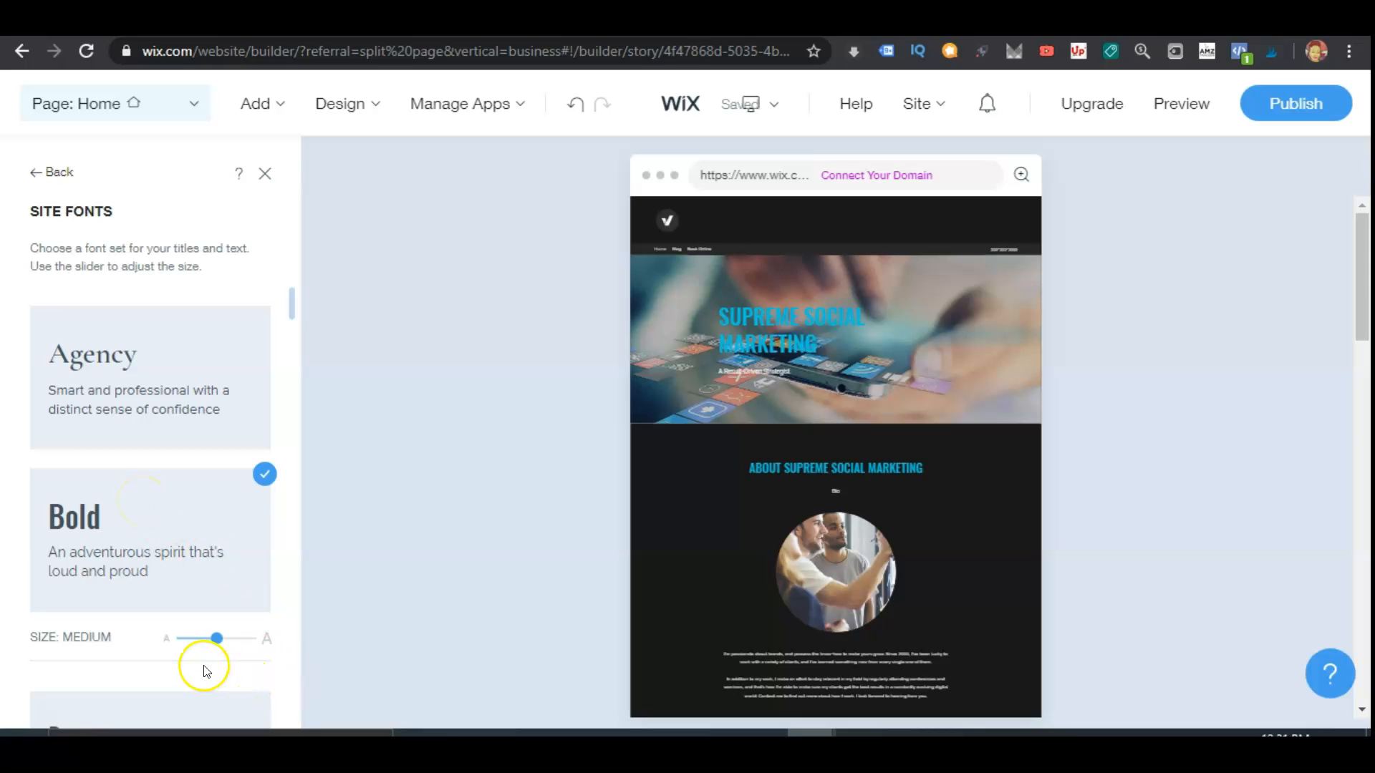
- Try the site's Bold font set at Huge size, and reduce its size to Large
click(219, 640)
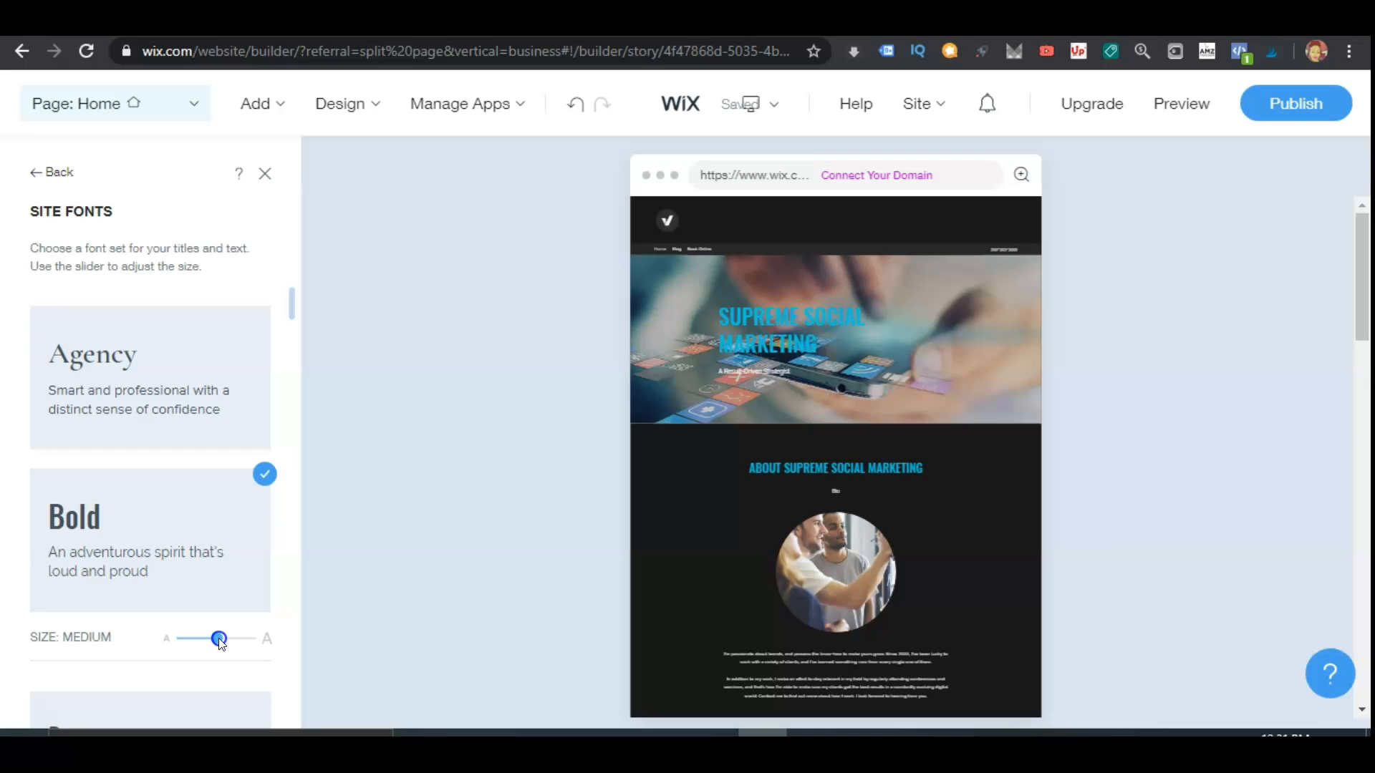
drag(233, 640, 253, 645)
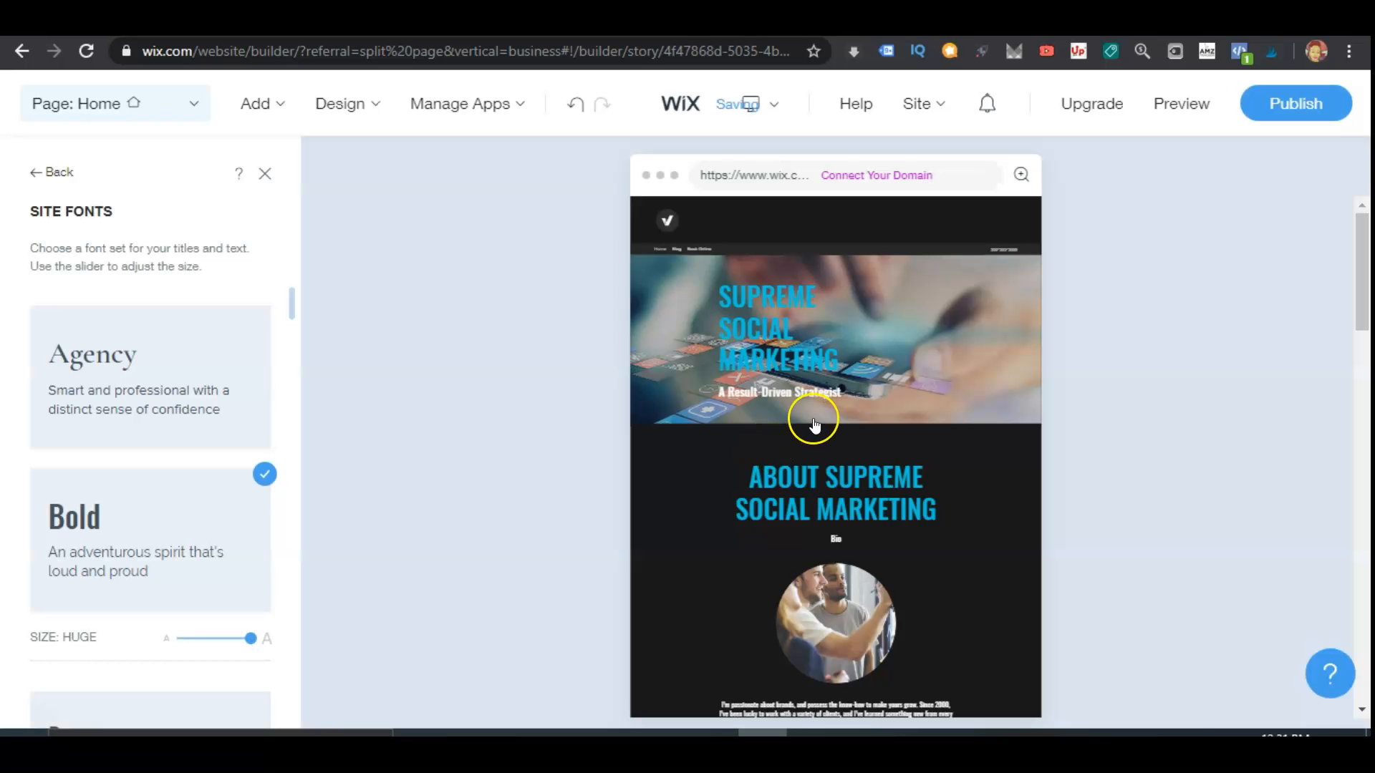
scroll(787, 387, down, 5)
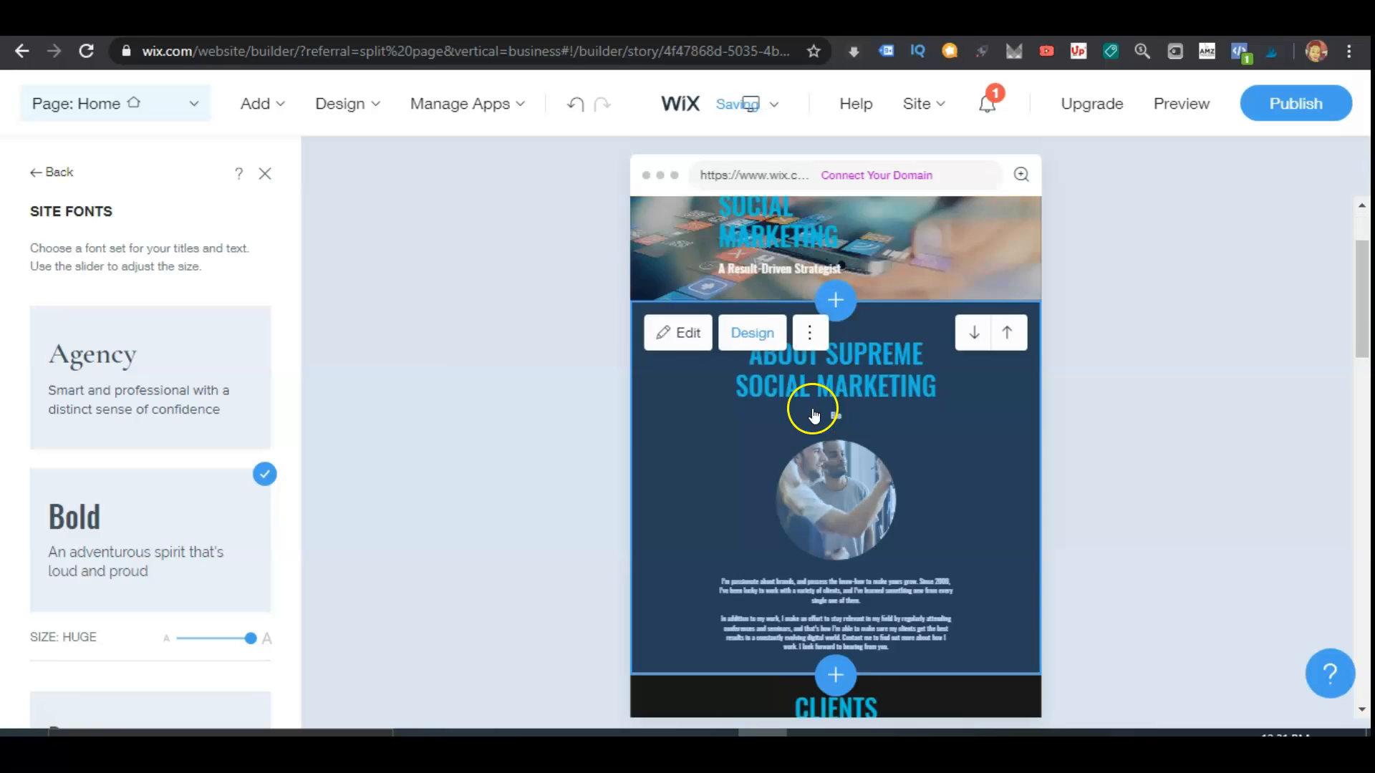
drag(246, 647, 224, 644)
- Add a Contact page using the layout with contact details beside a form and a map beneath them
scroll(924, 365, up, 5)
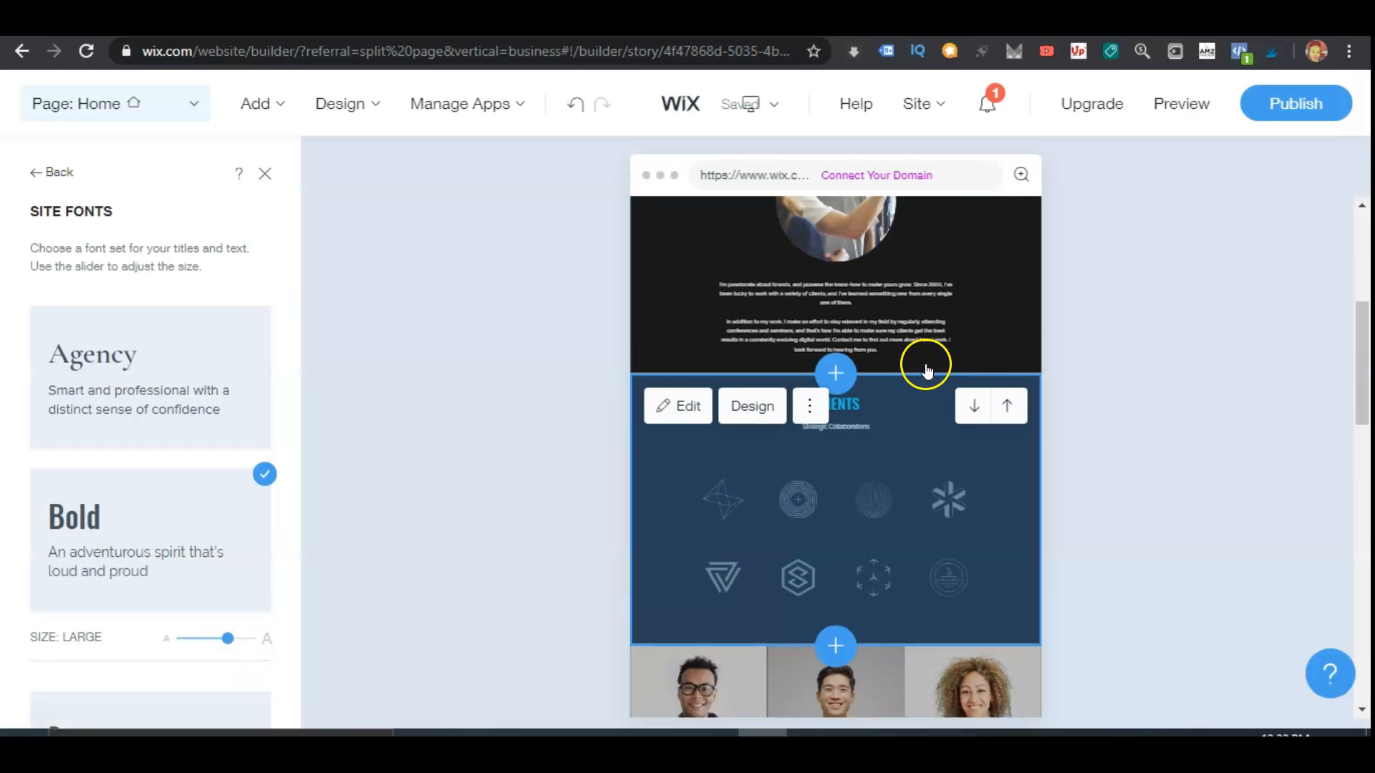
click(250, 113)
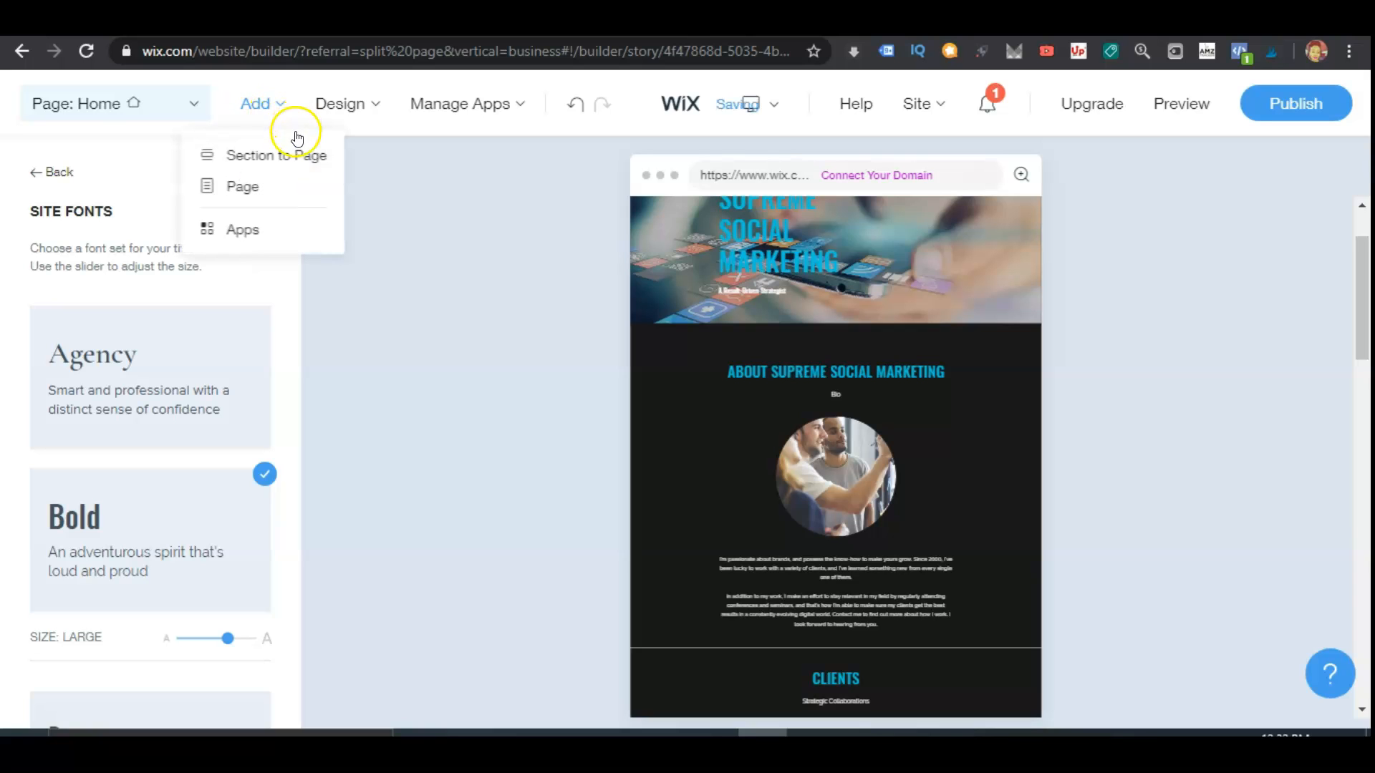
click(234, 195)
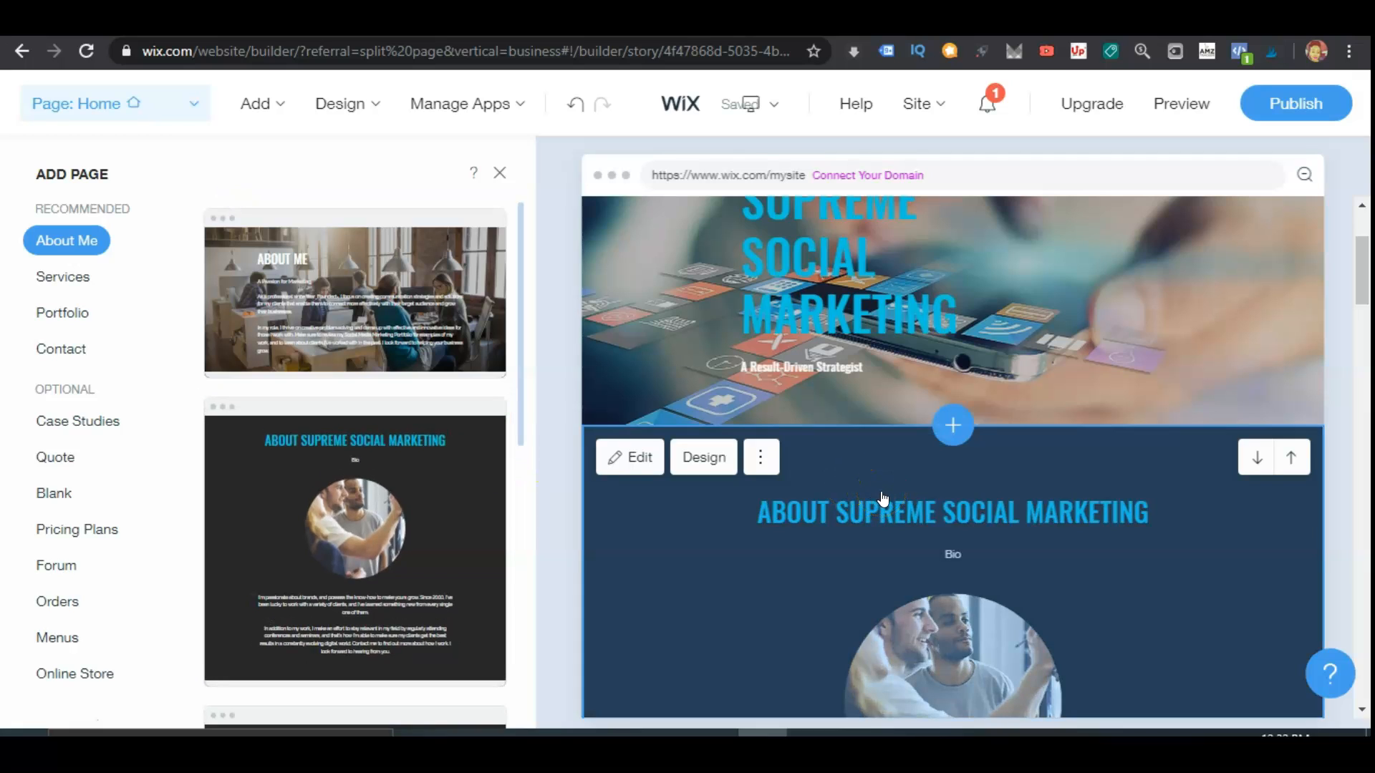
mouse_move(322, 93)
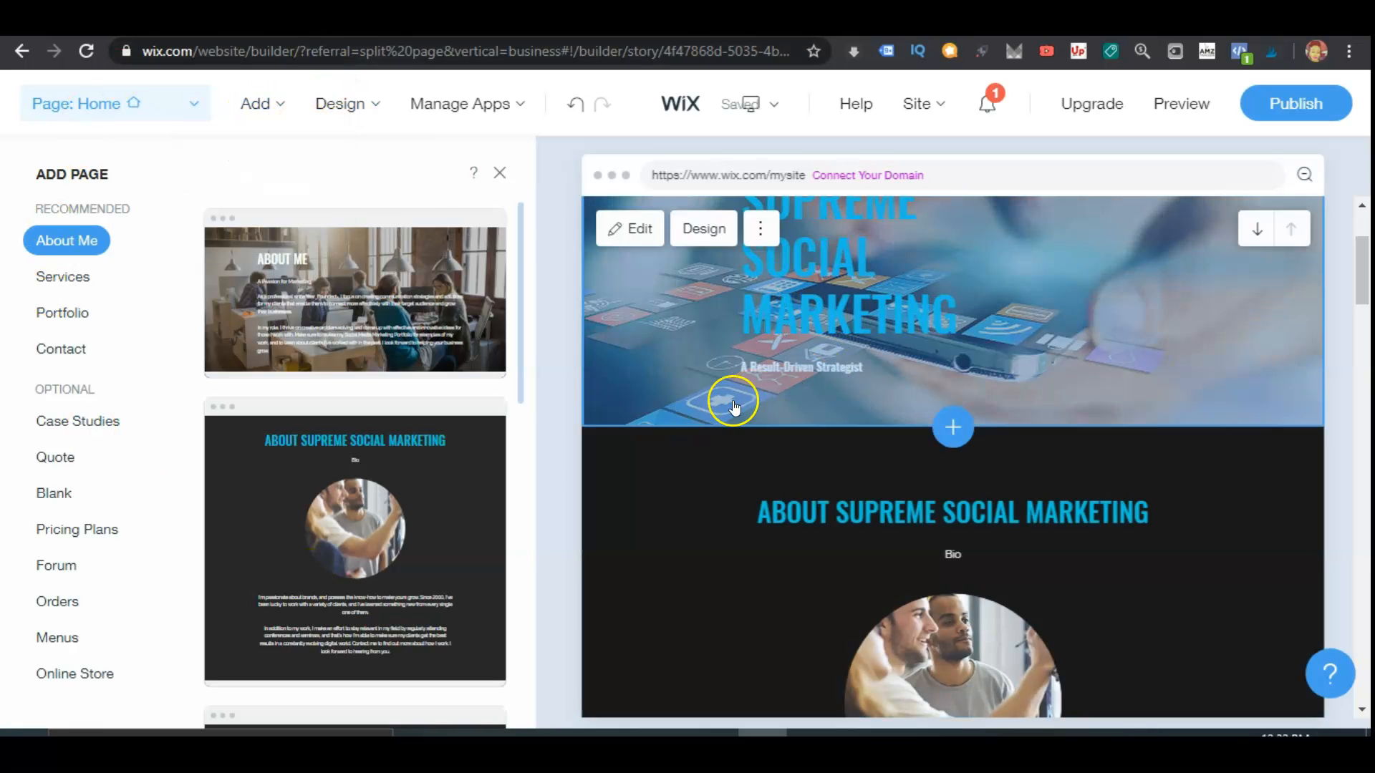
mouse_move(248, 343)
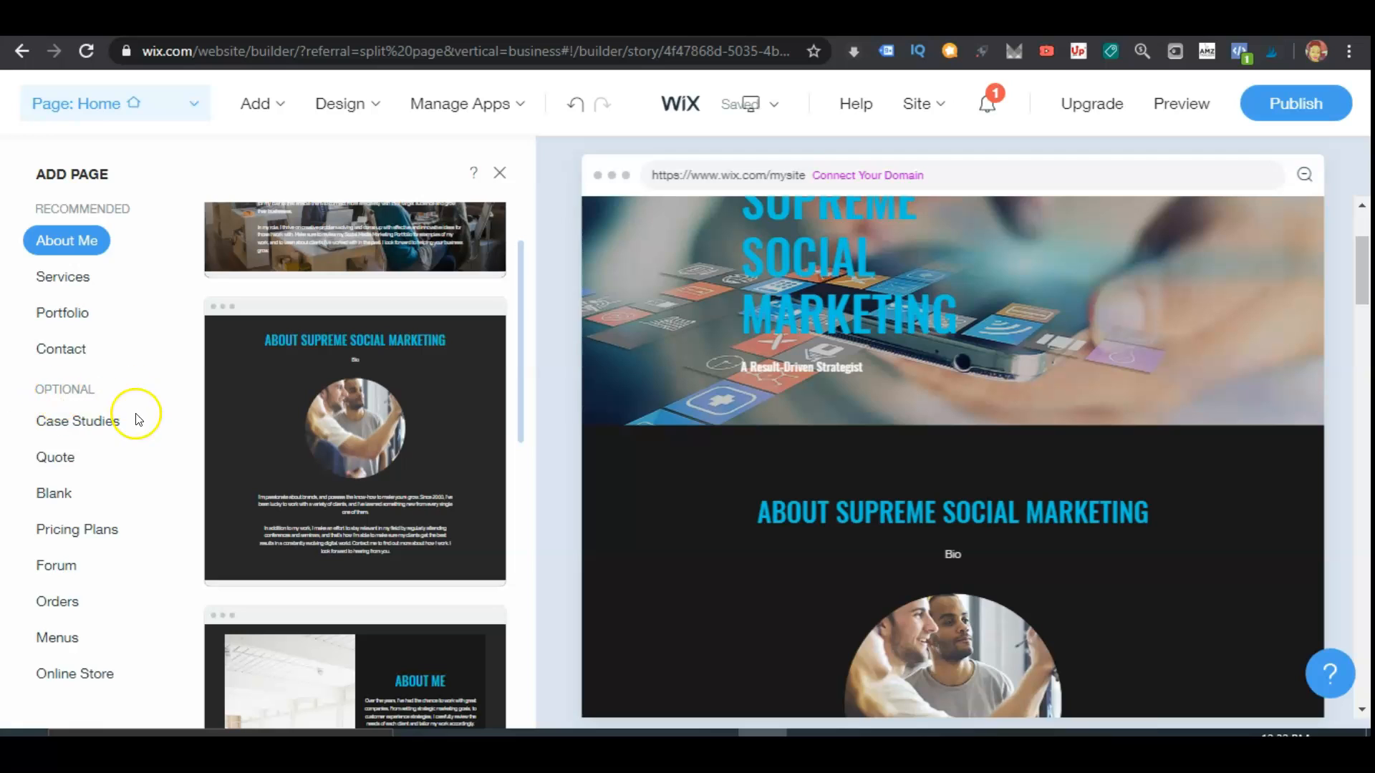
click(84, 353)
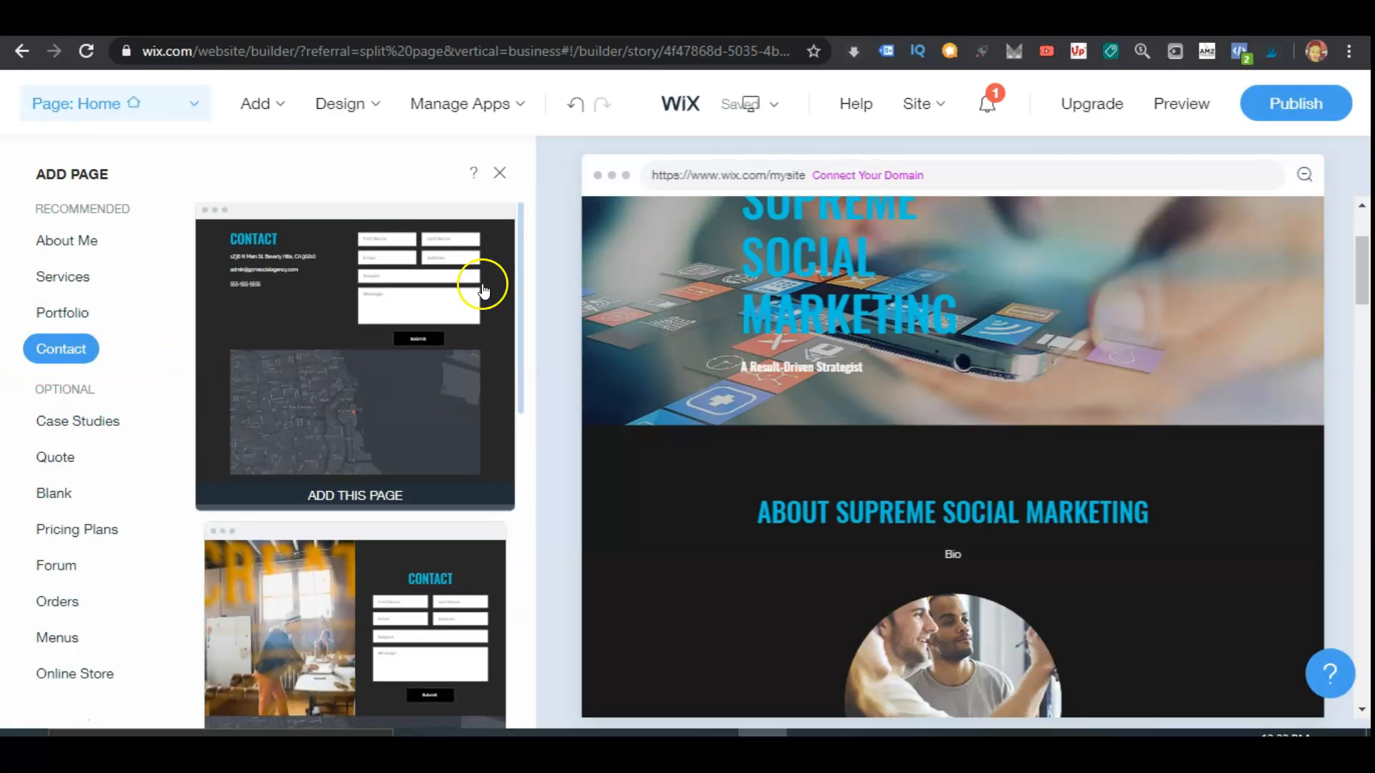
mouse_move(401, 439)
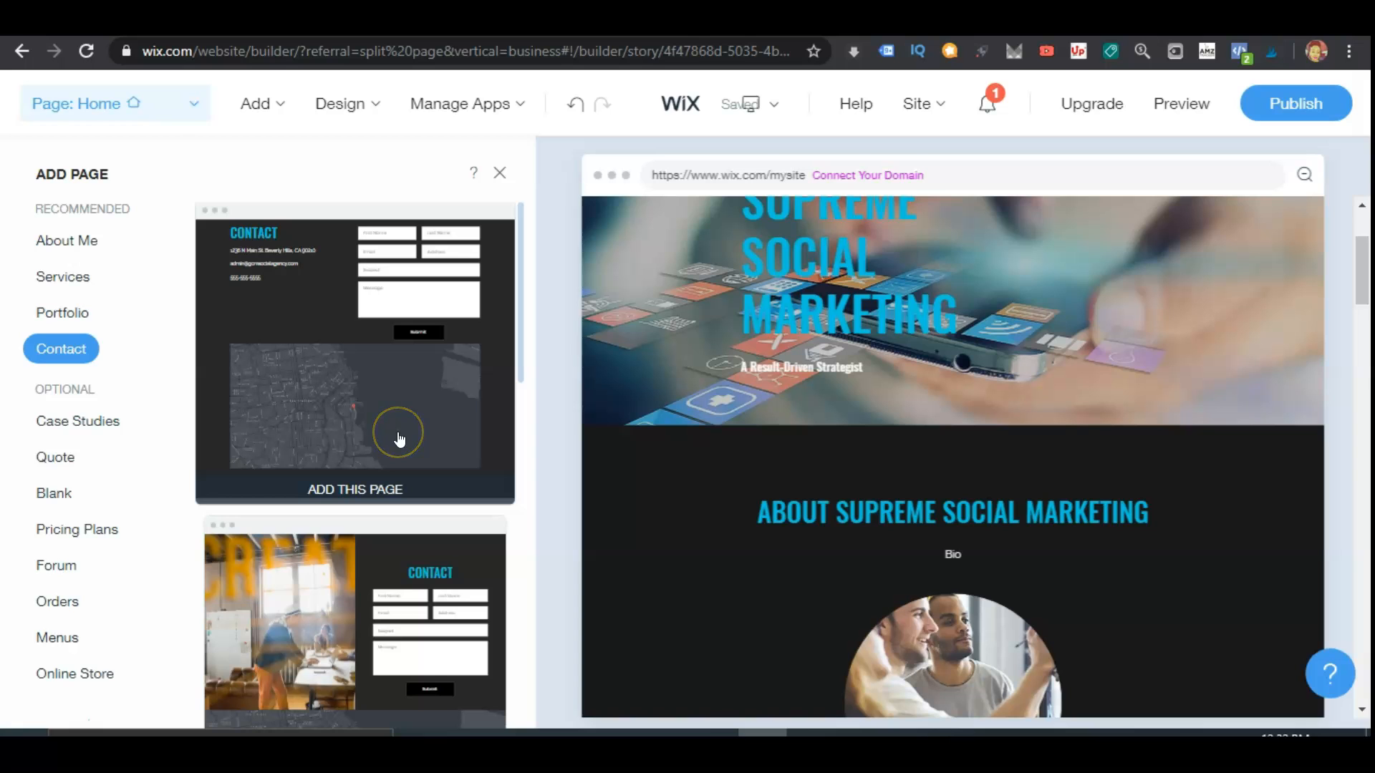
click(400, 440)
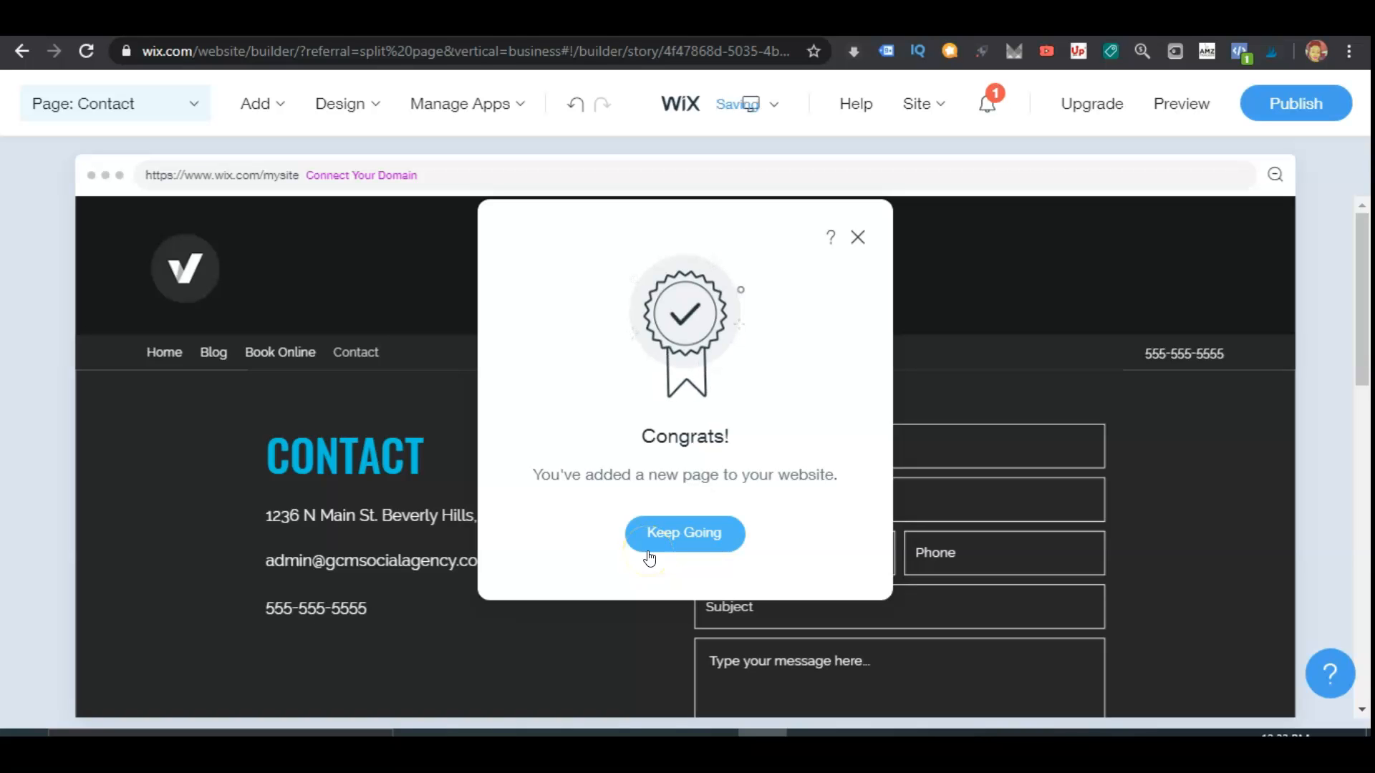
click(671, 547)
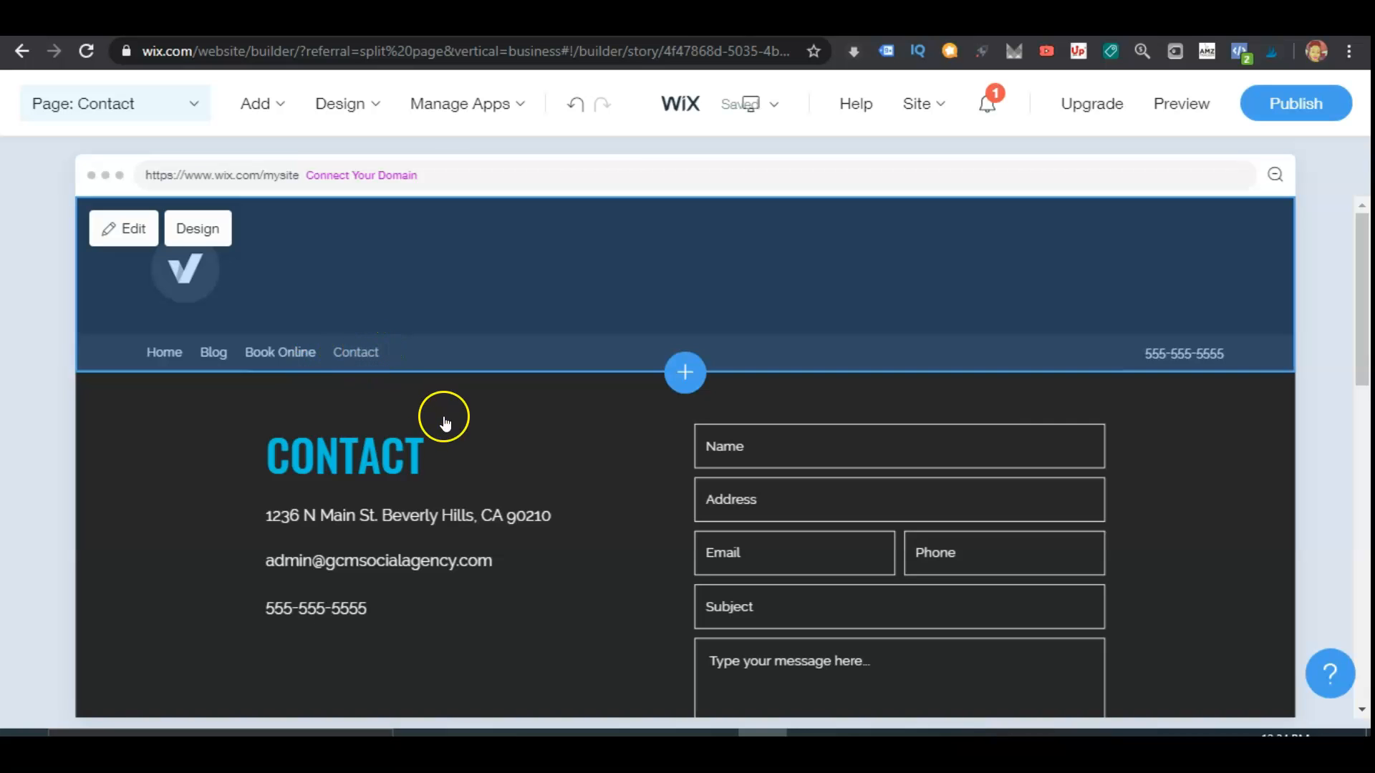
scroll(444, 420, down, 6)
scroll(422, 506, down, 6)
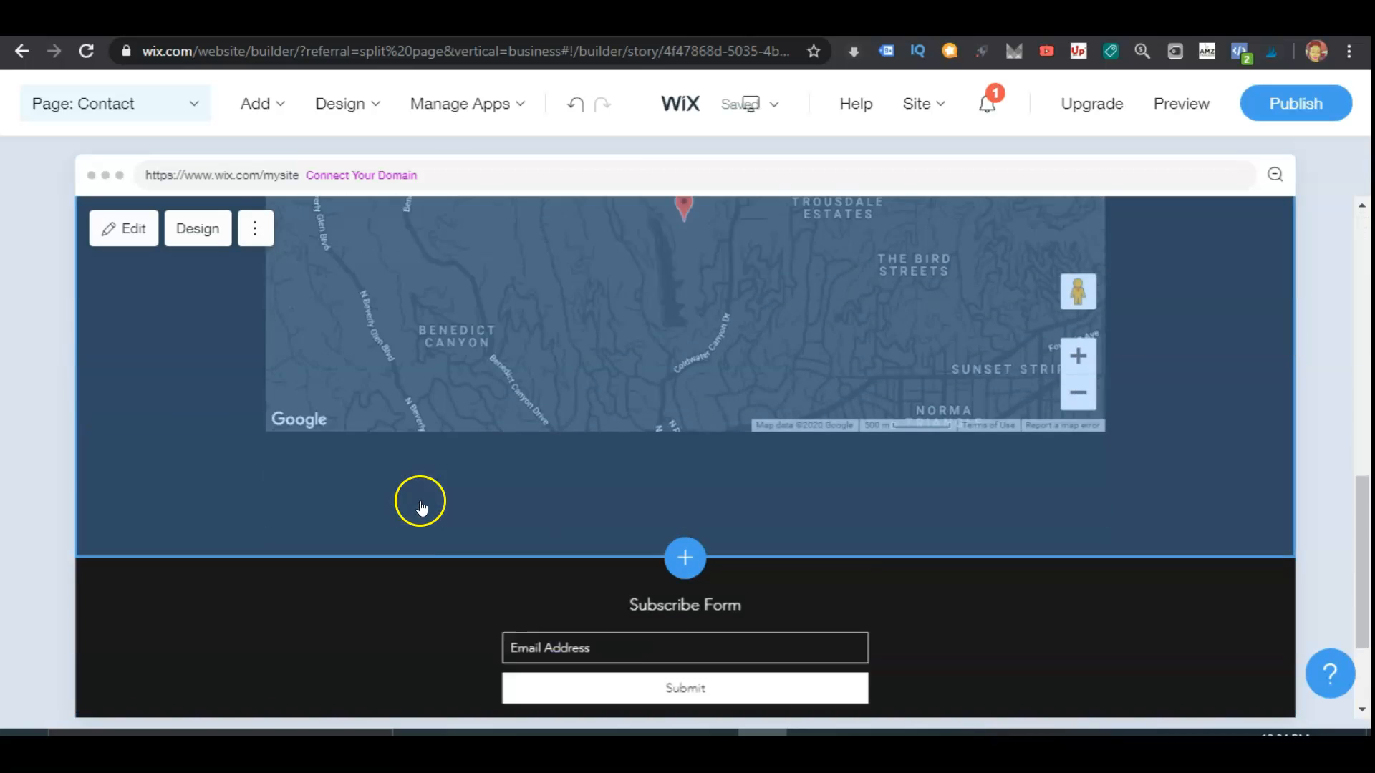
scroll(420, 501, up, 12)
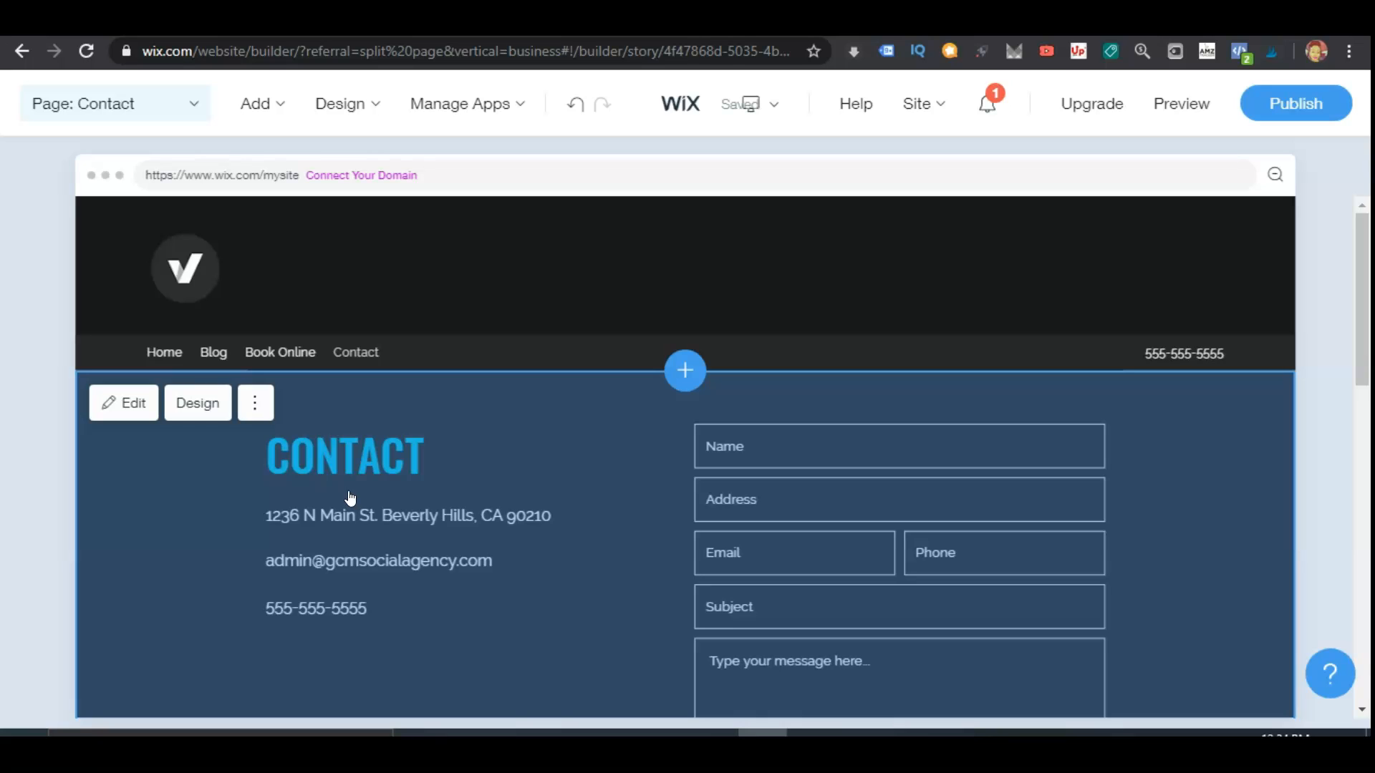
scroll(1187, 405, down, 5)
scroll(1169, 401, up, 5)
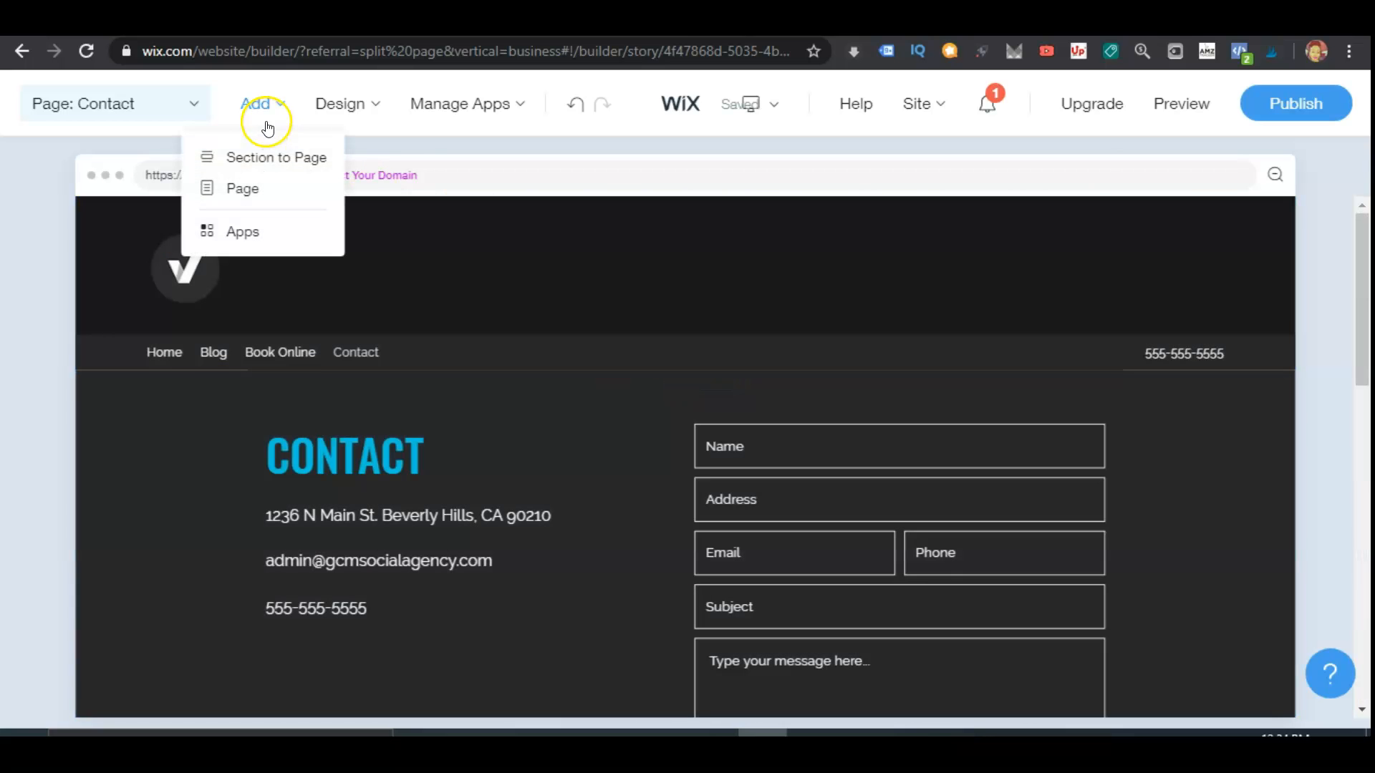
- Add the Paid Plans app to the site and dismiss its confirmation message
mouse_move(334, 121)
mouse_move(257, 101)
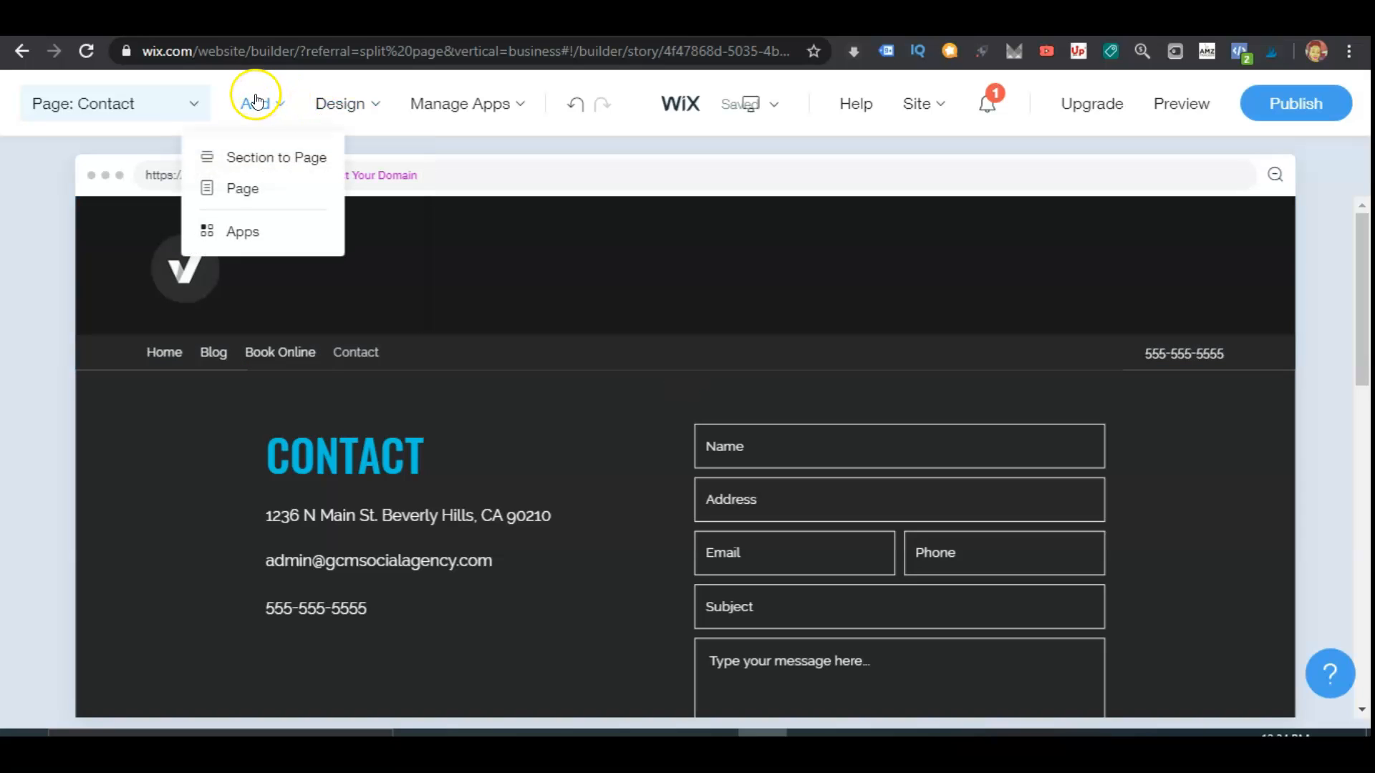
click(234, 235)
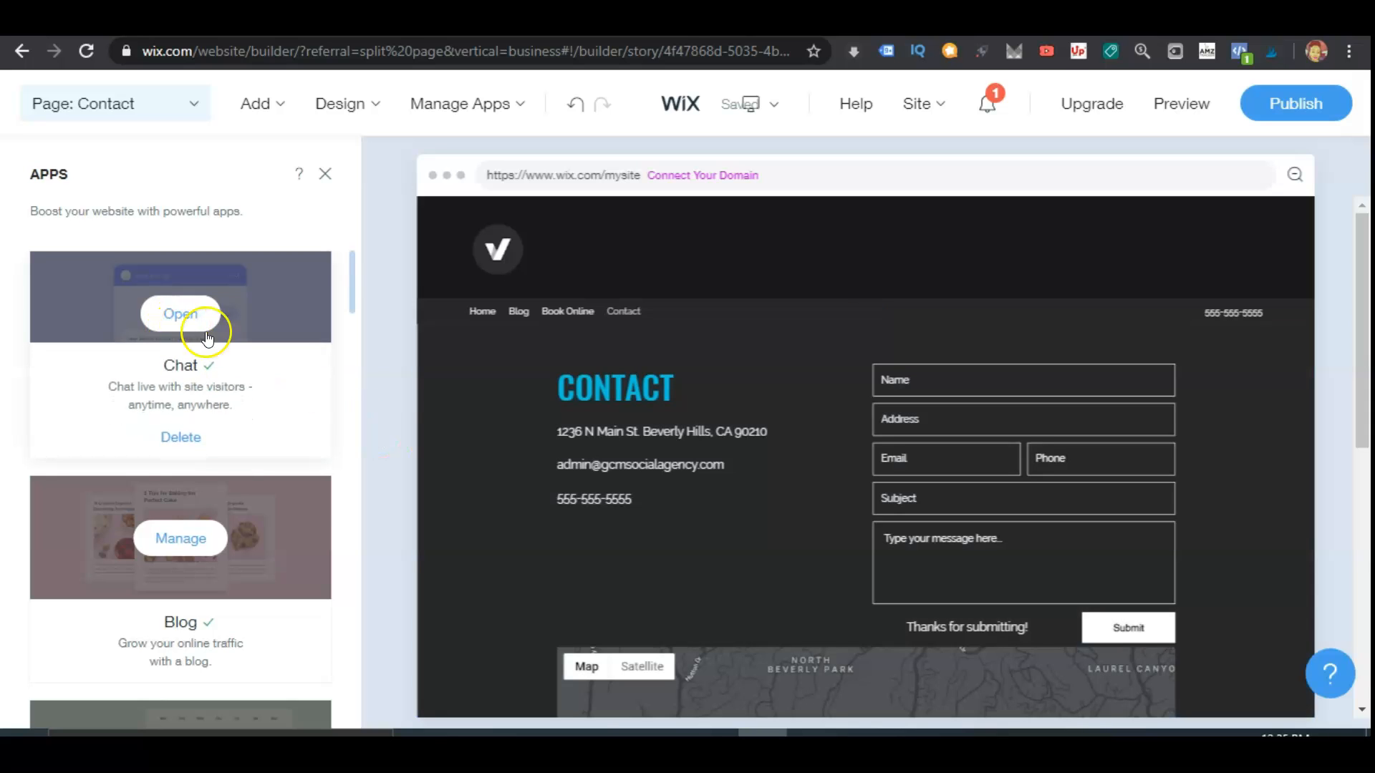
scroll(240, 538, down, 6)
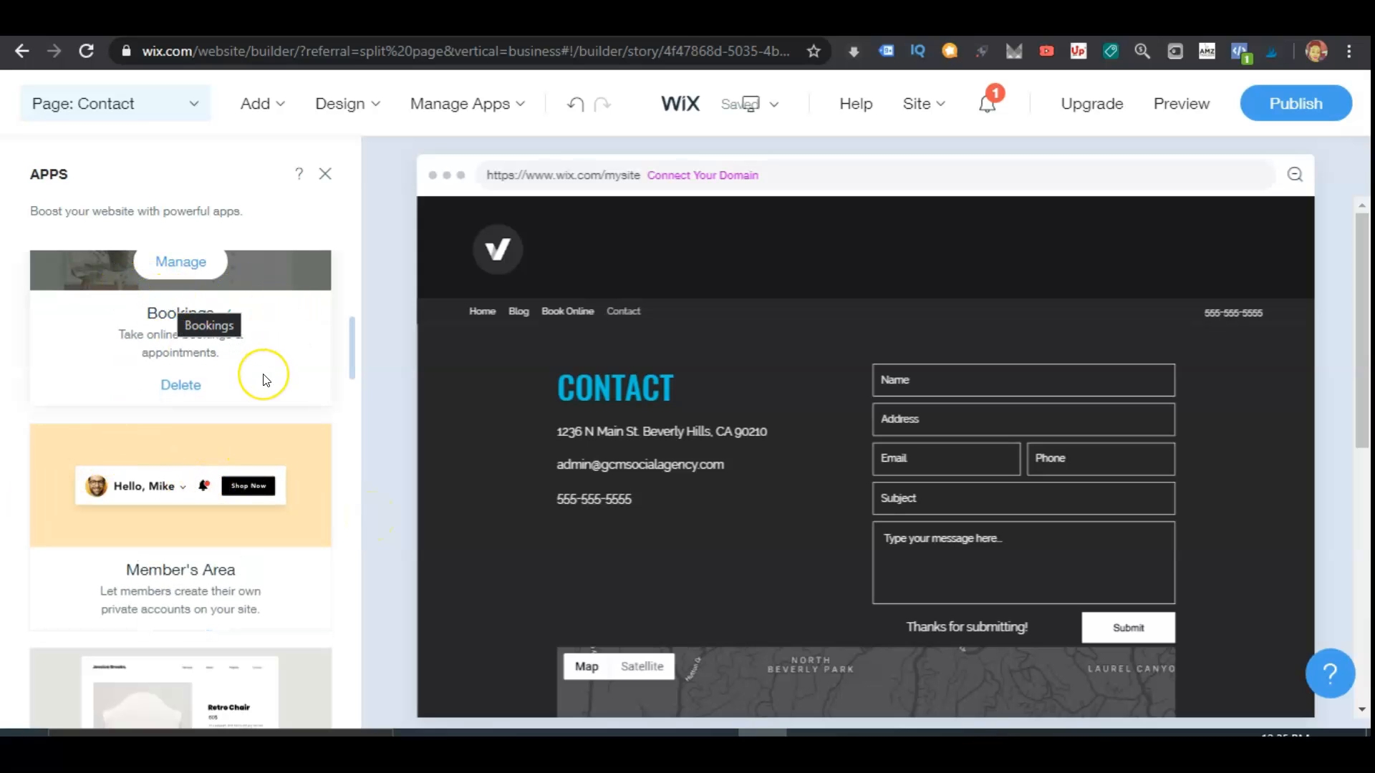
scroll(265, 380, down, 3)
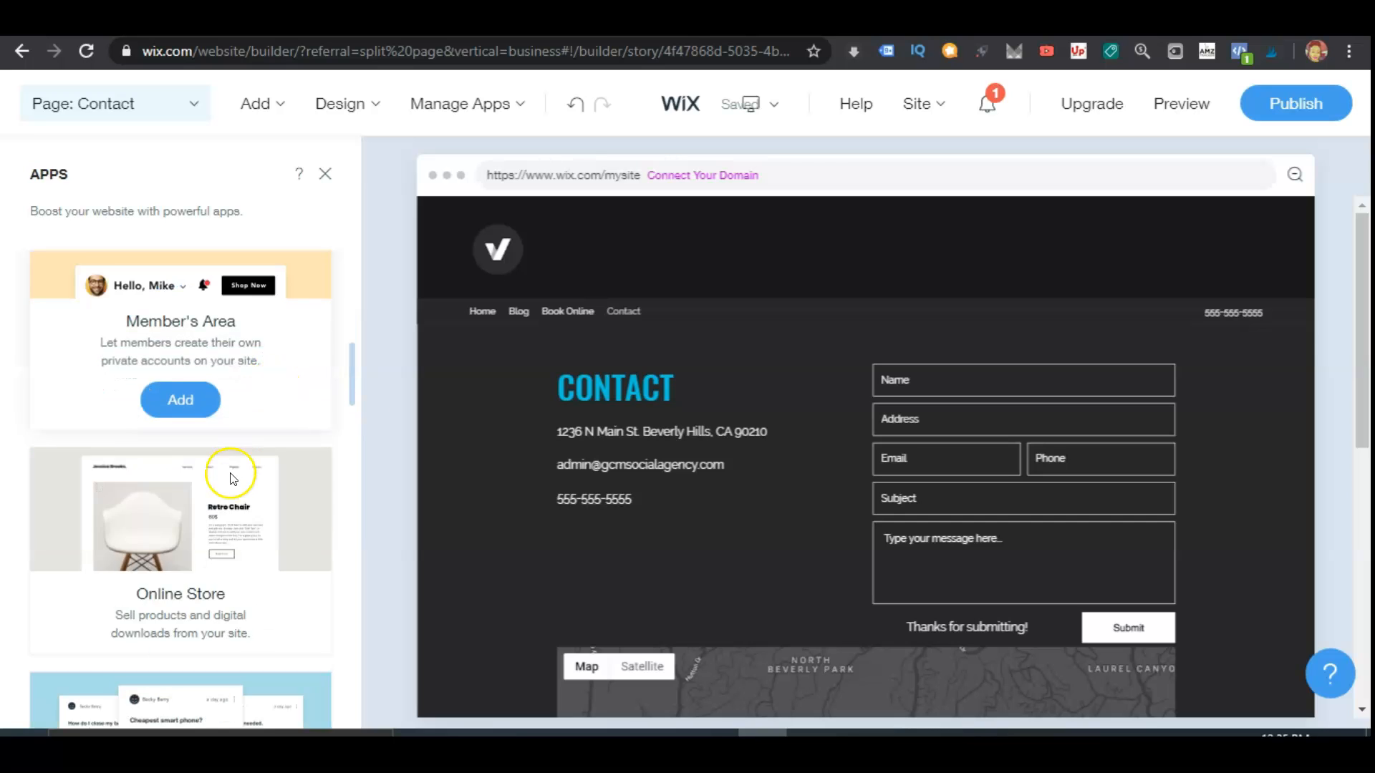
scroll(230, 479, down, 2)
scroll(232, 474, down, 3)
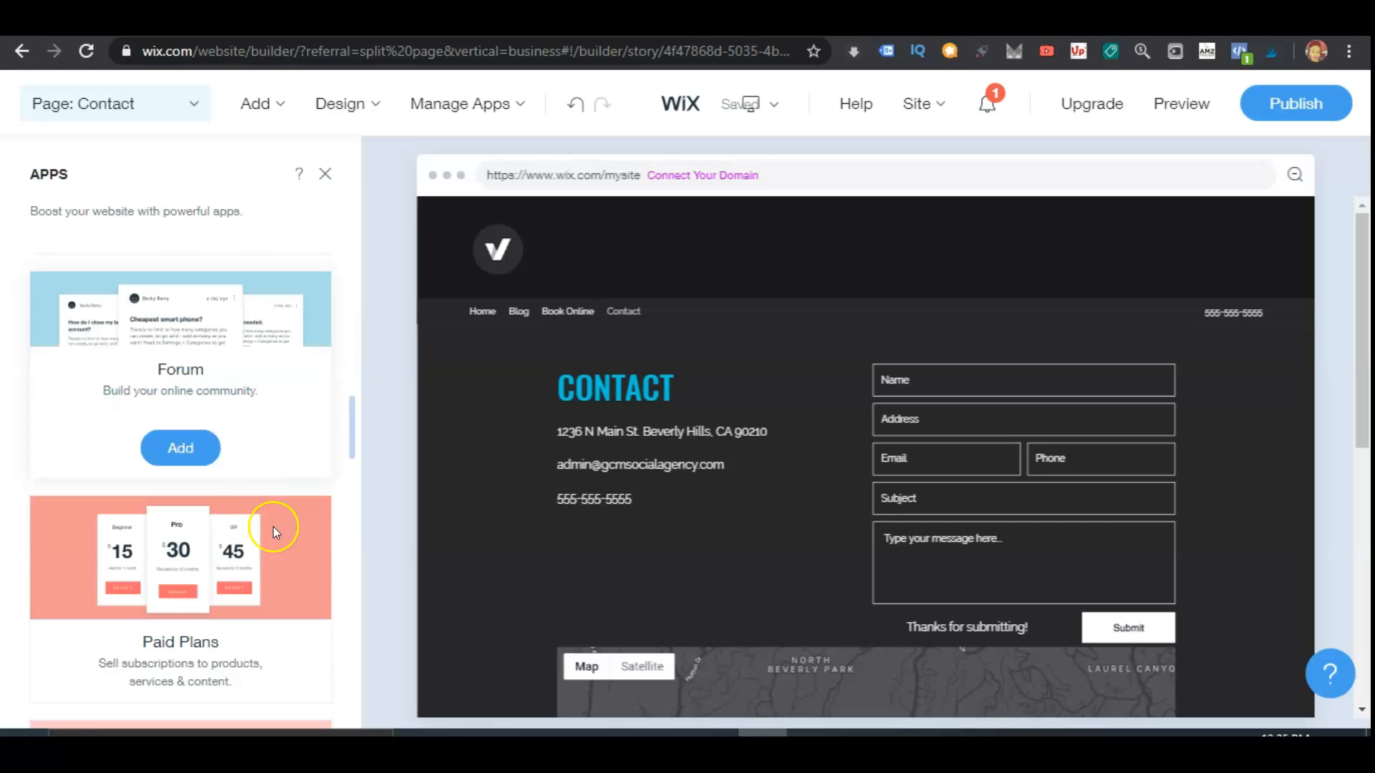
scroll(154, 589, down, 2)
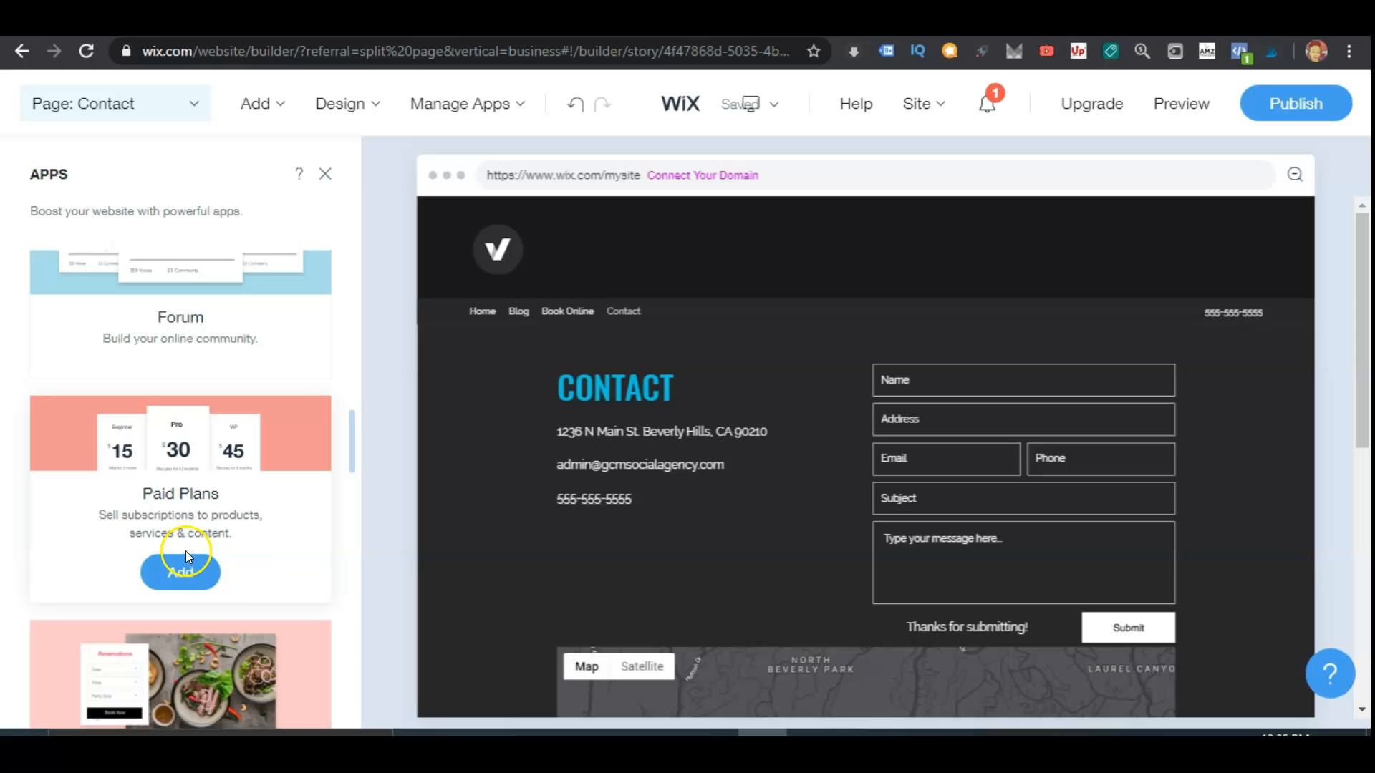
click(178, 578)
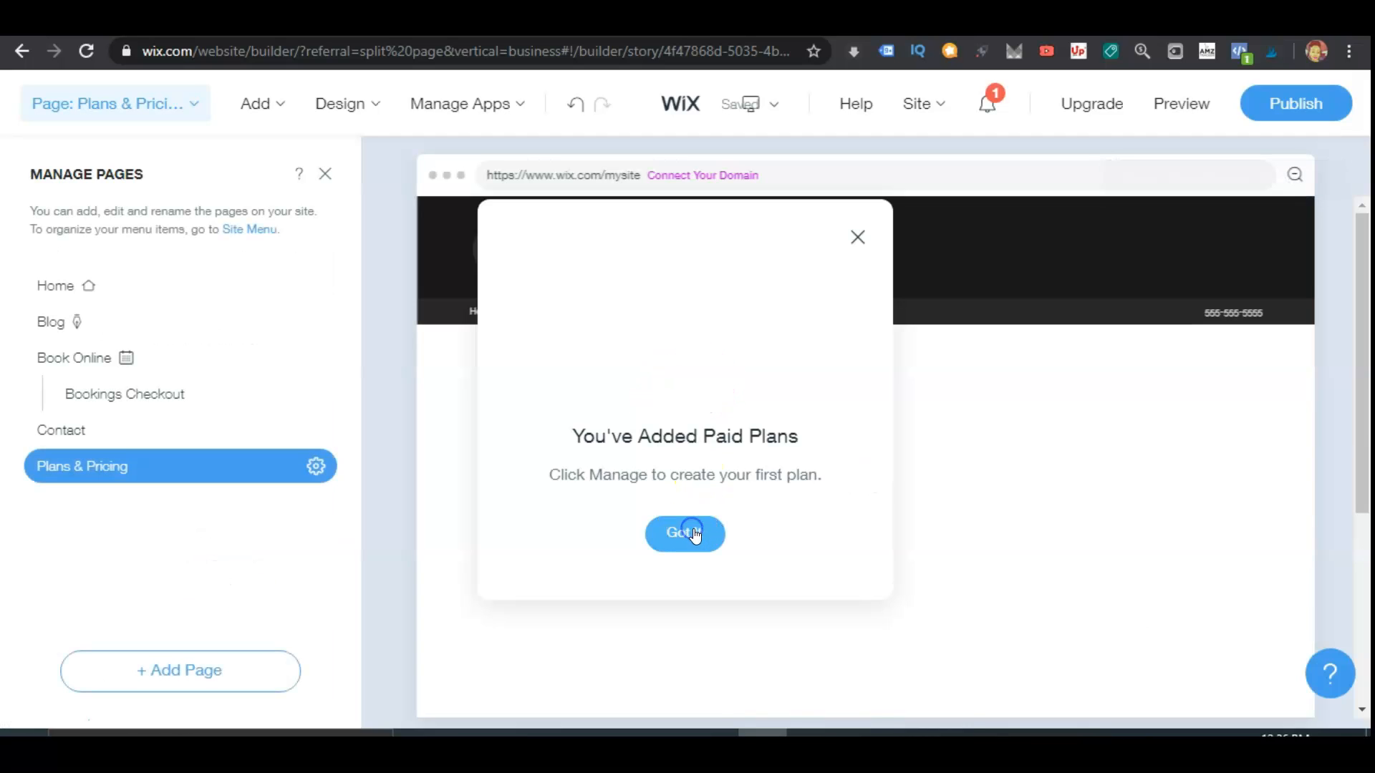
click(694, 534)
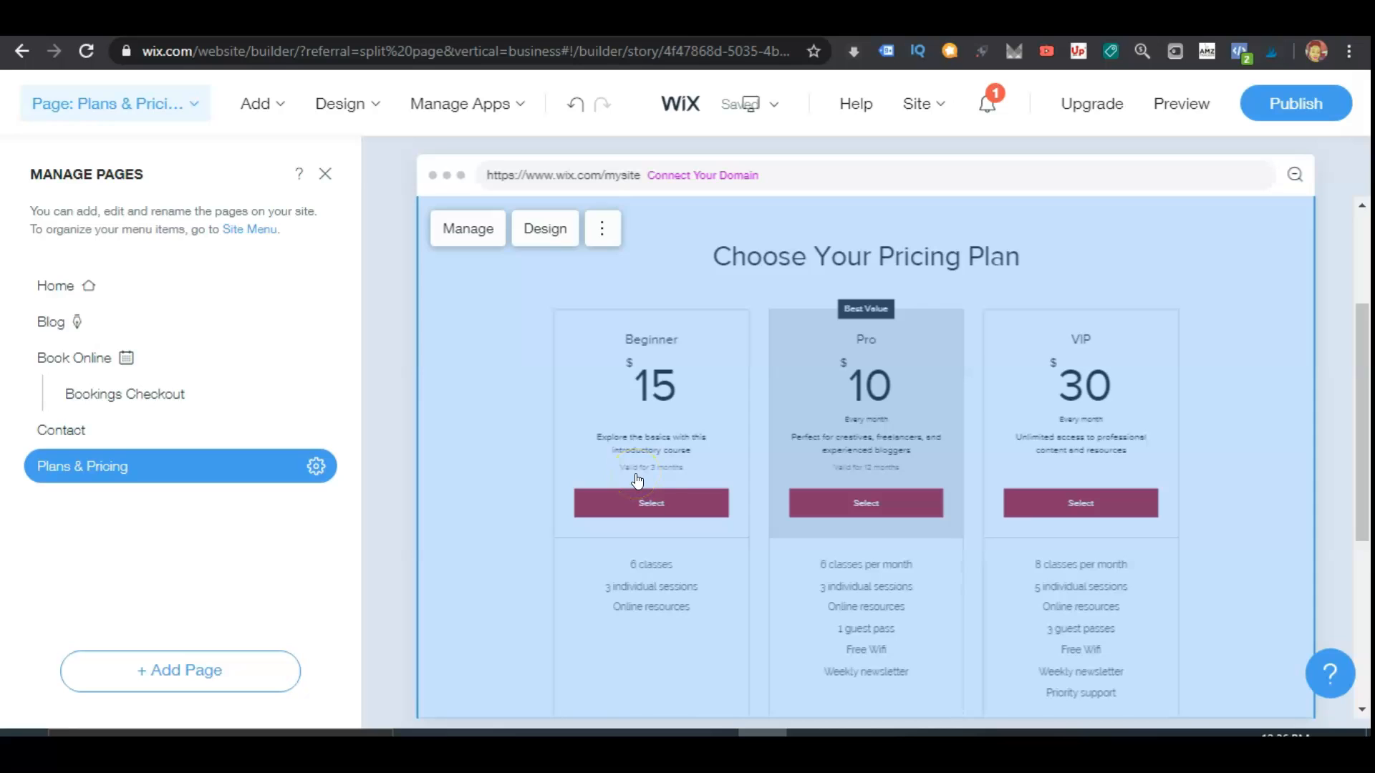
- Reorder the header's site menu so that Plans & Pricing comes directly before Contact
scroll(637, 479, up, 3)
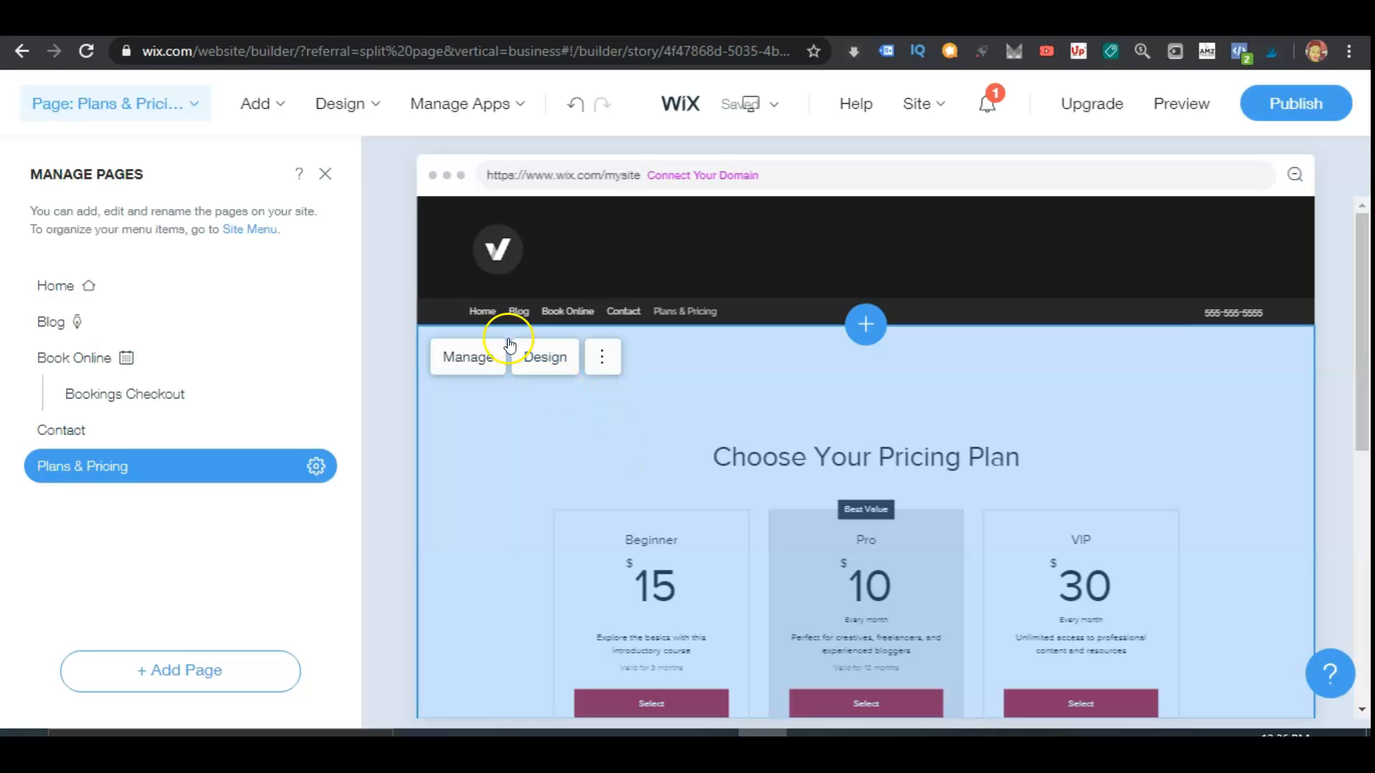
click(494, 307)
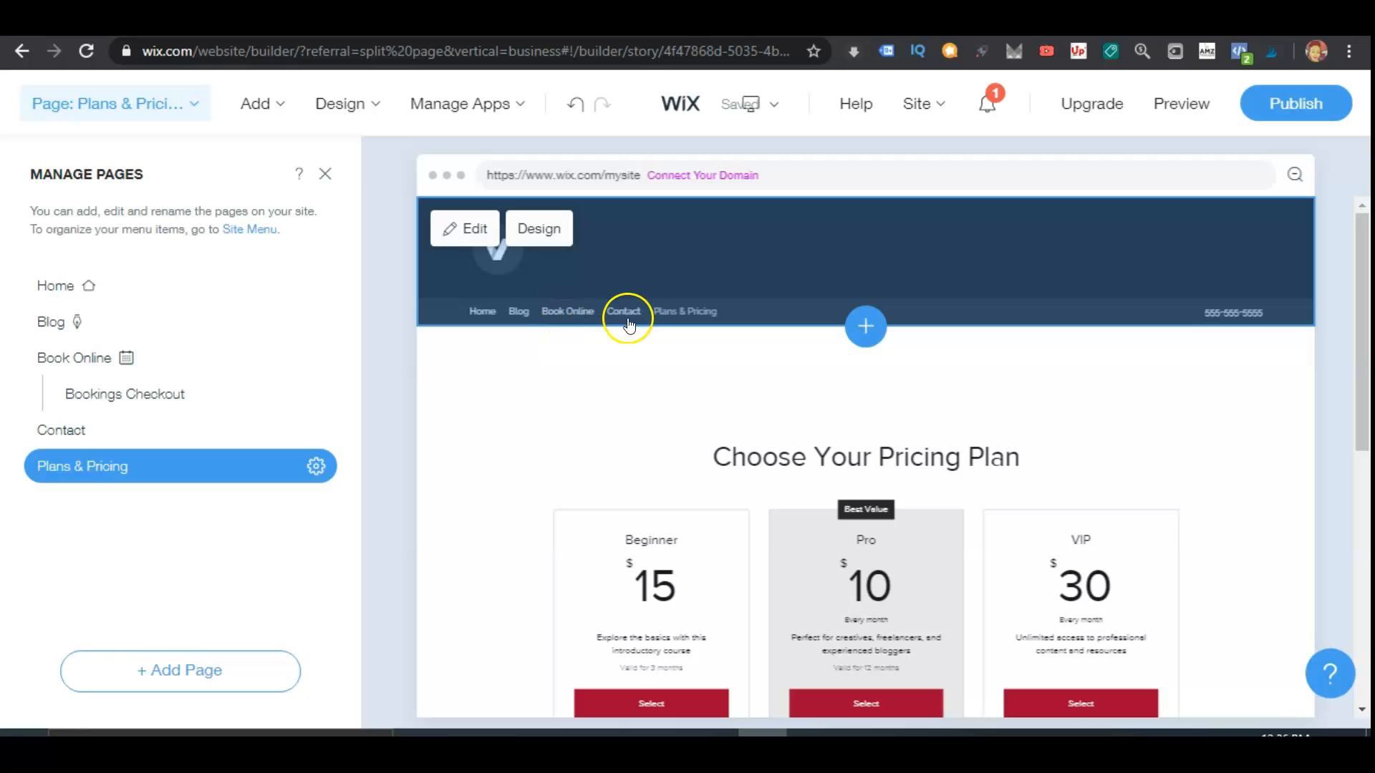
click(719, 320)
click(709, 317)
click(474, 237)
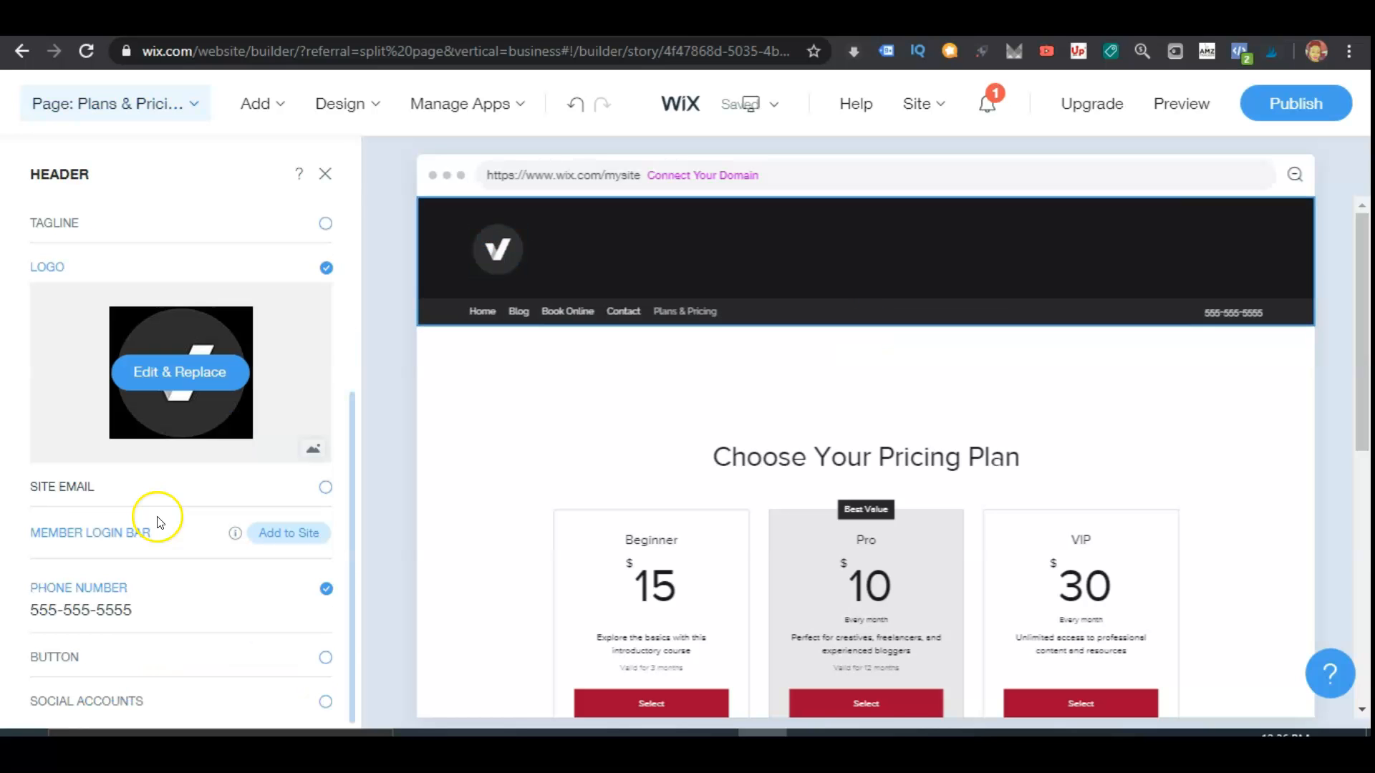
scroll(162, 521, up, 5)
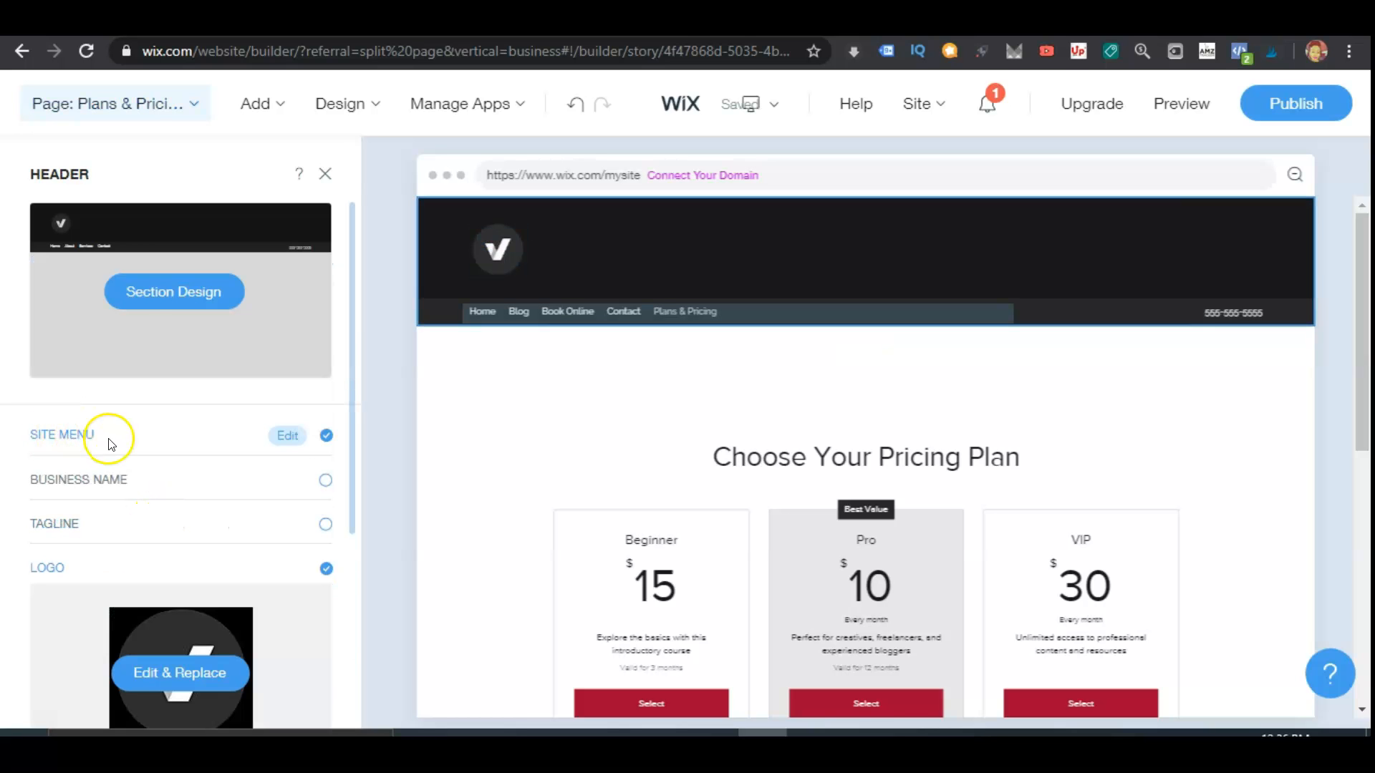
click(290, 437)
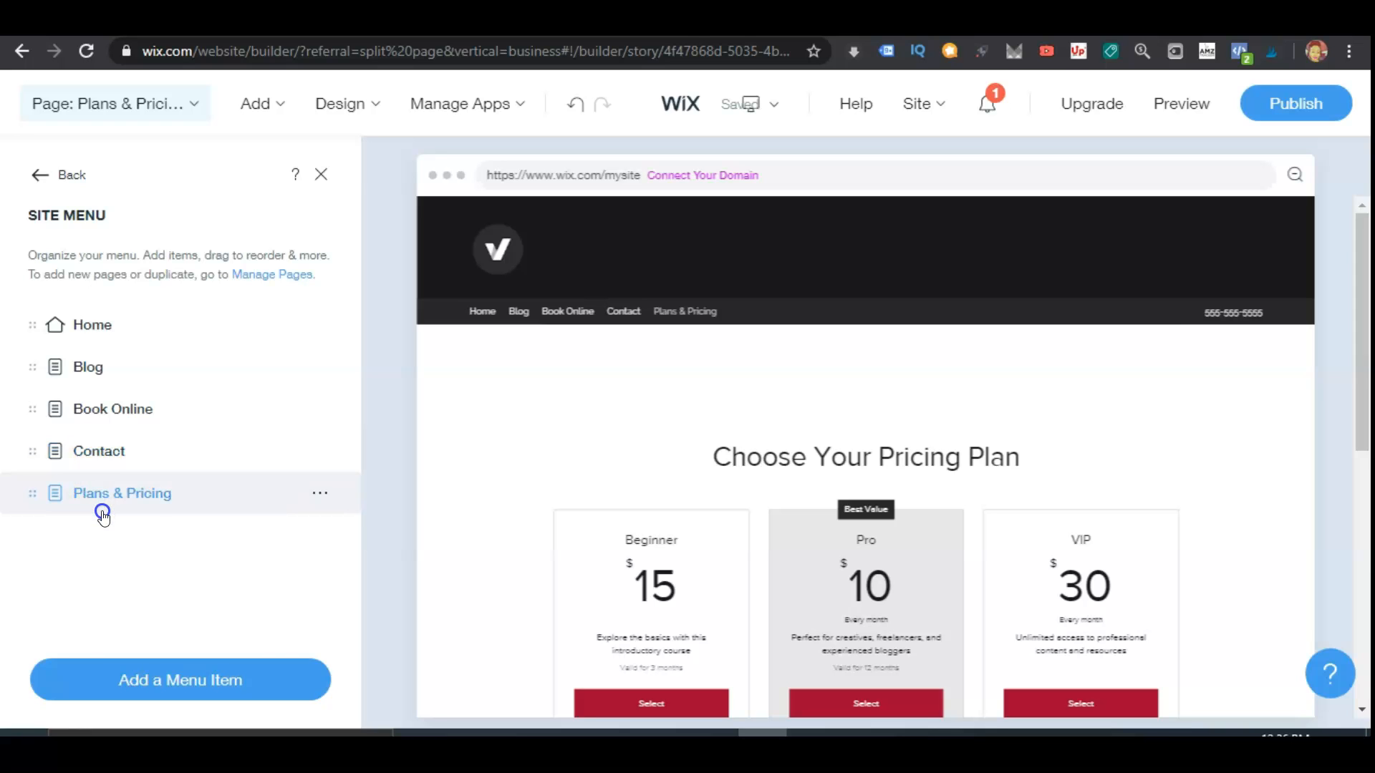
drag(32, 451, 33, 493)
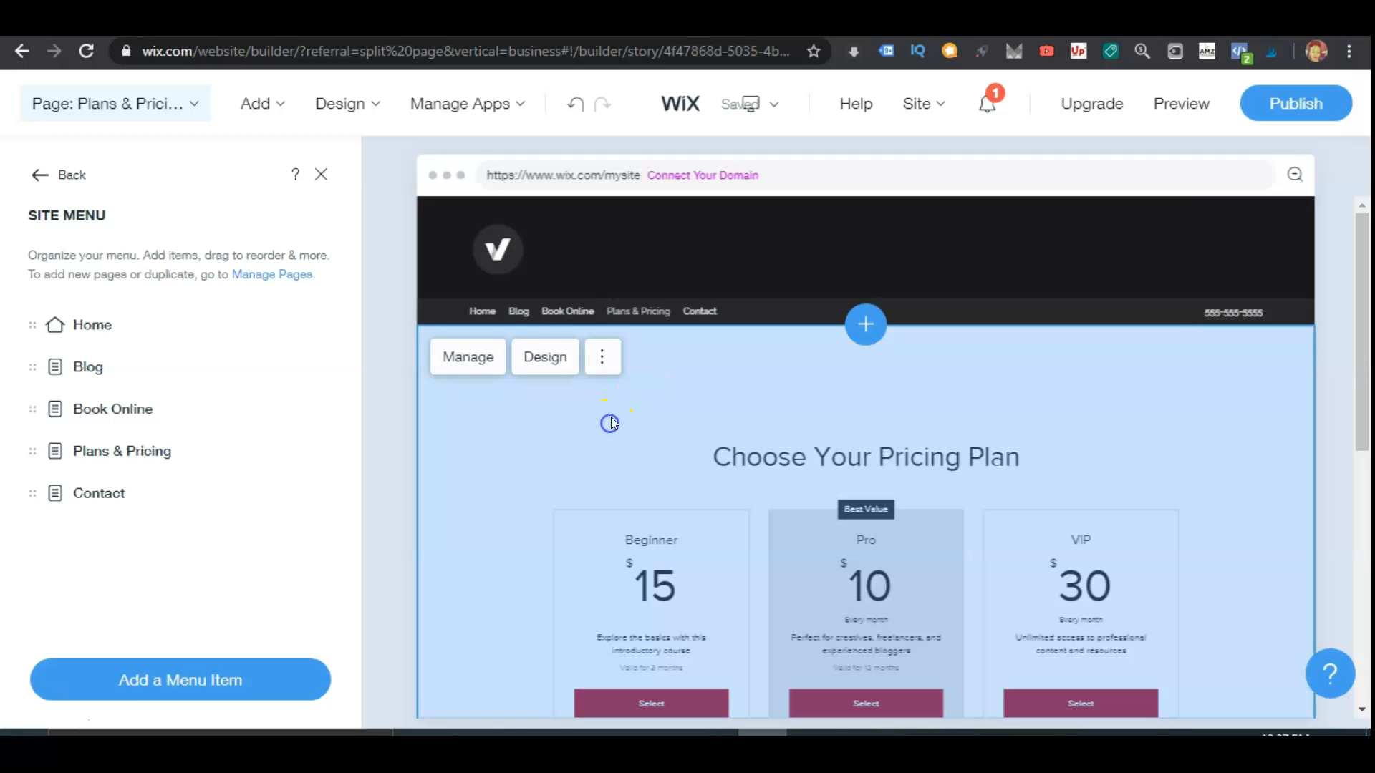
- Examine the Paid Plans settings of the pricing section, and close them to view the plans at full width
click(610, 423)
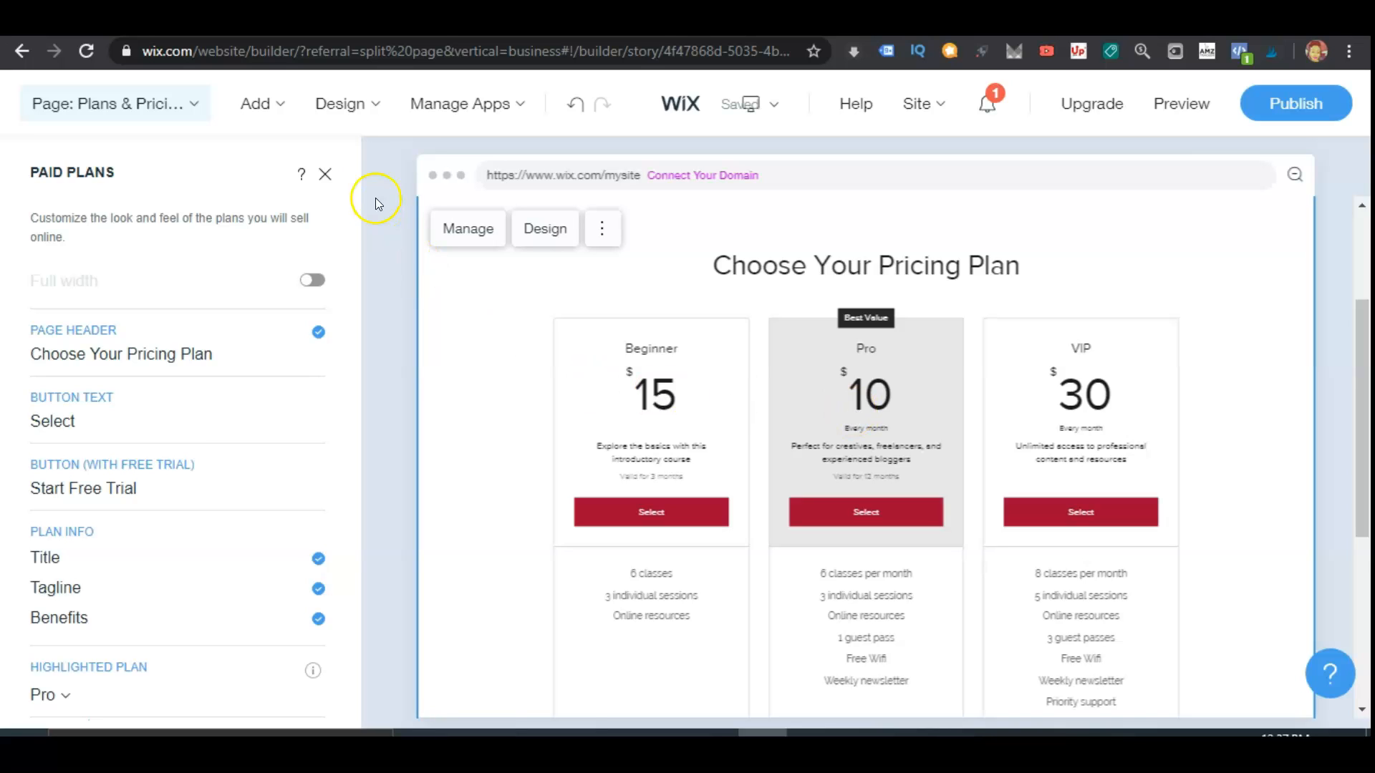
click(322, 179)
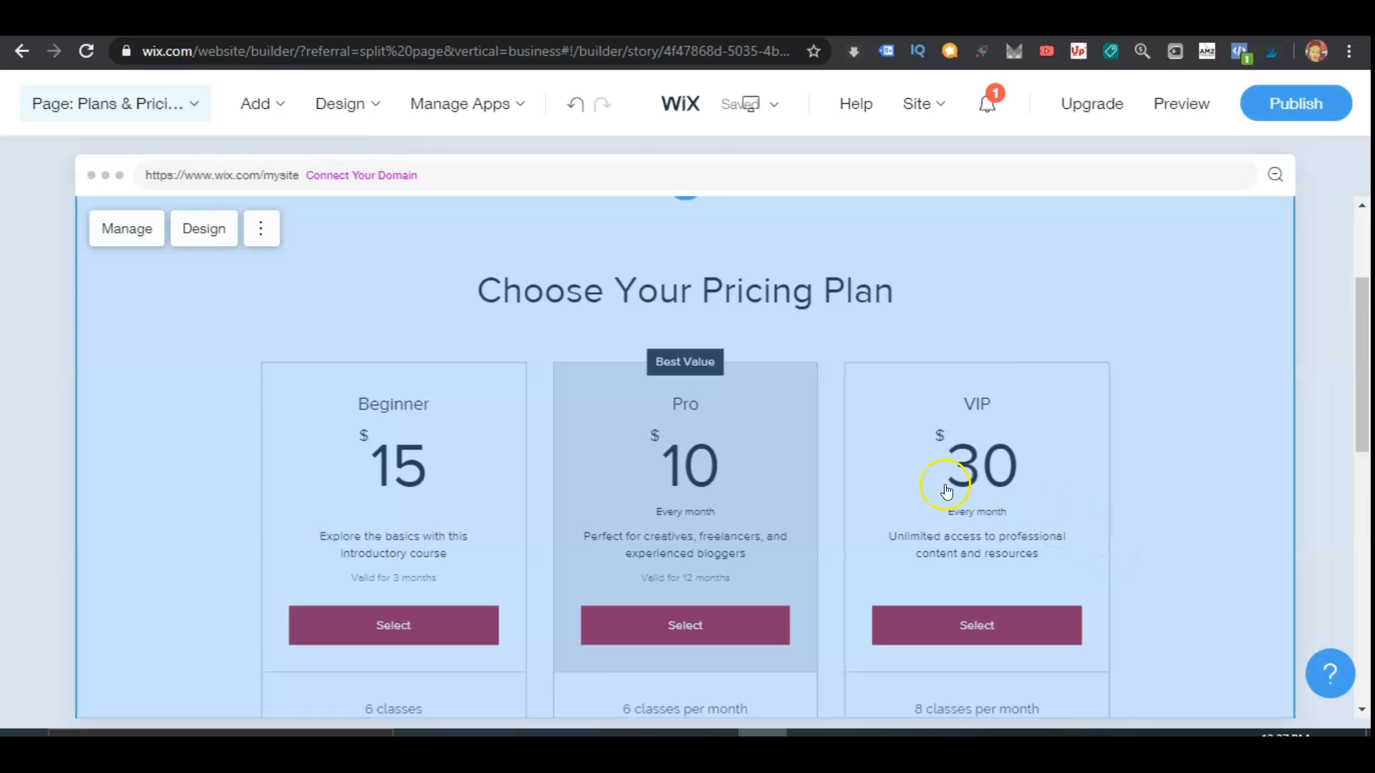
click(98, 177)
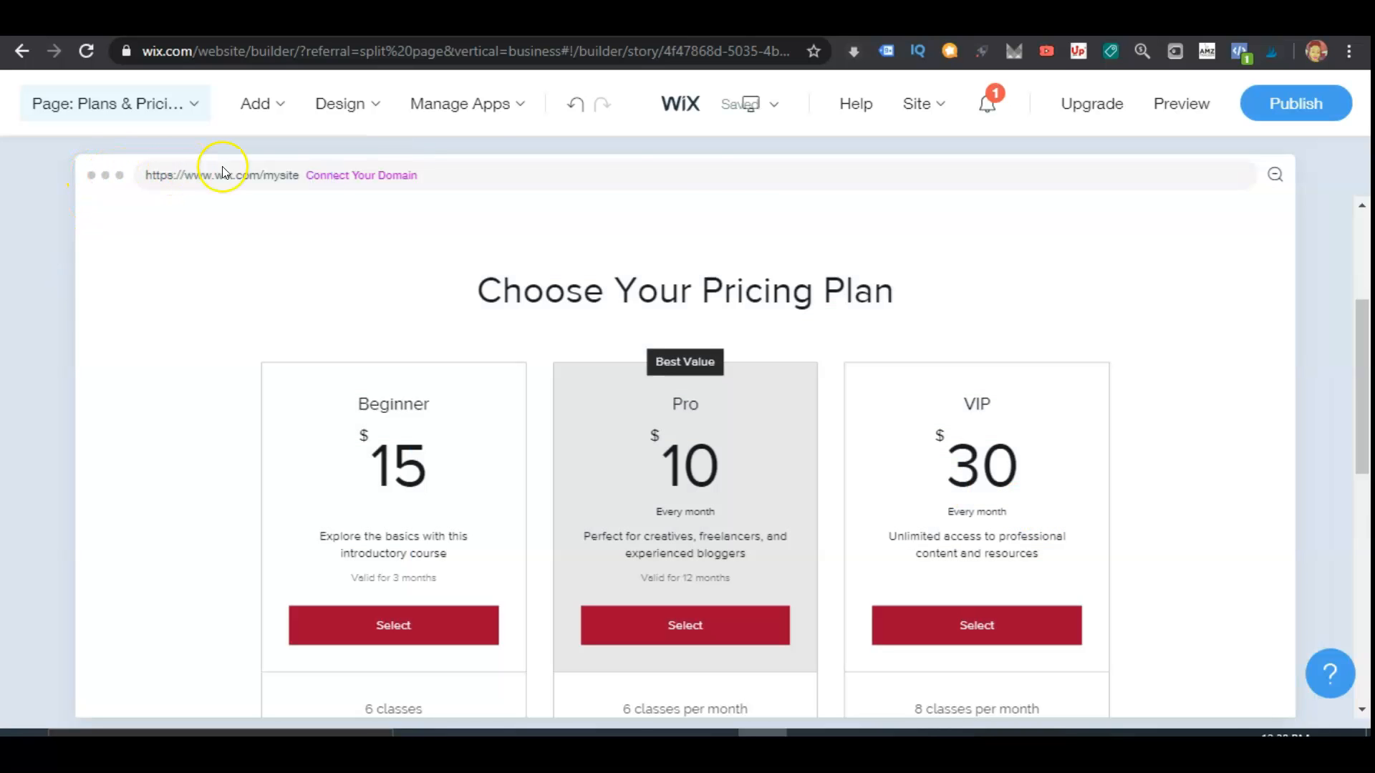
- Choose to get a new domain name for the site, and compare the Website and Business & eCommerce premium plans
click(328, 176)
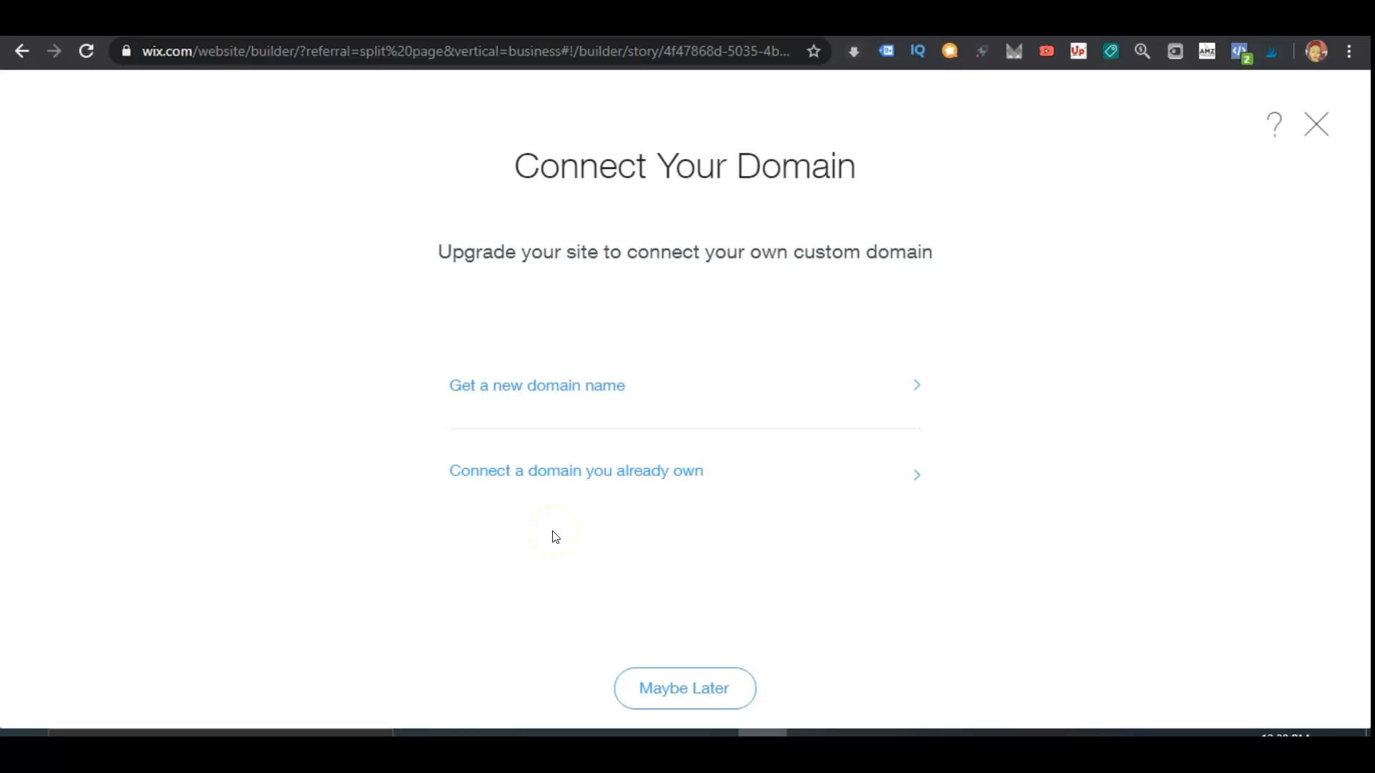
click(491, 401)
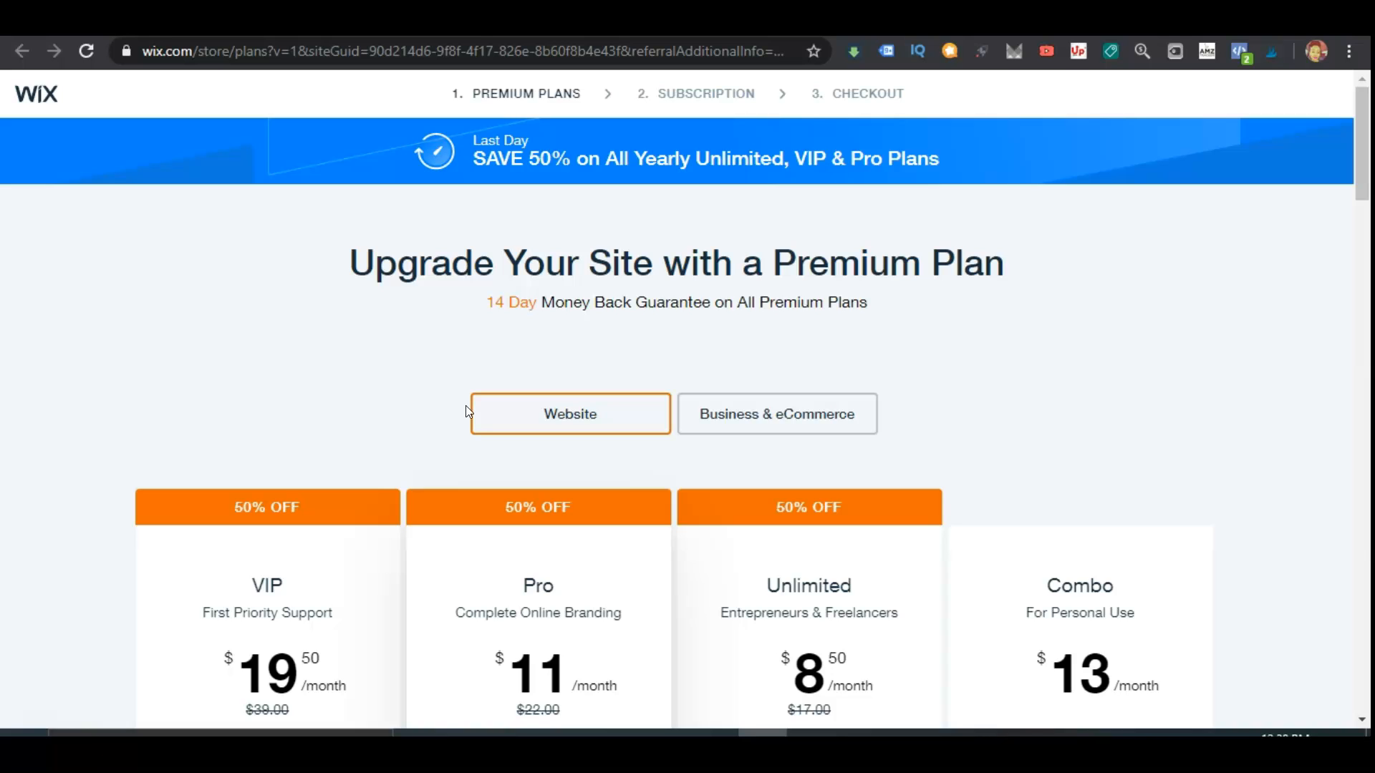
scroll(496, 420, down, 6)
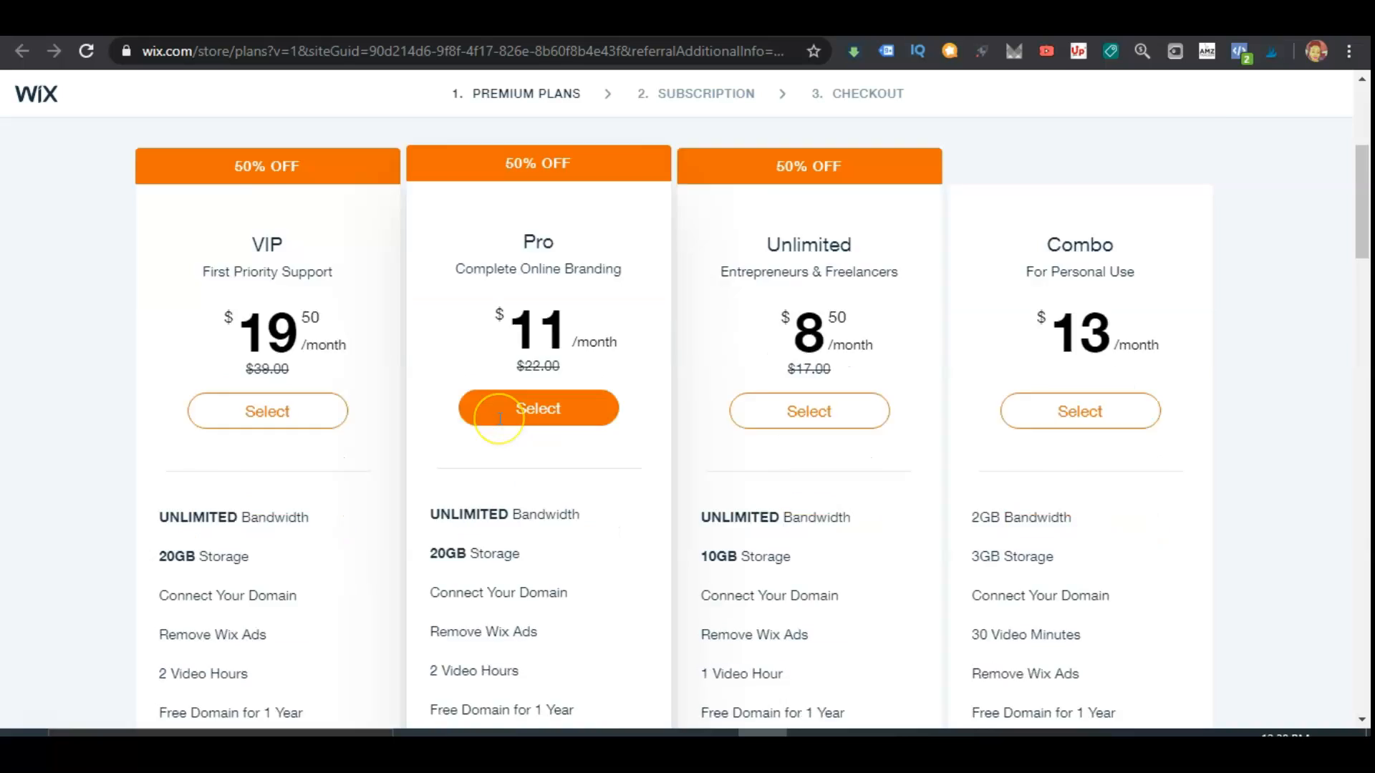
scroll(499, 423, down, 4)
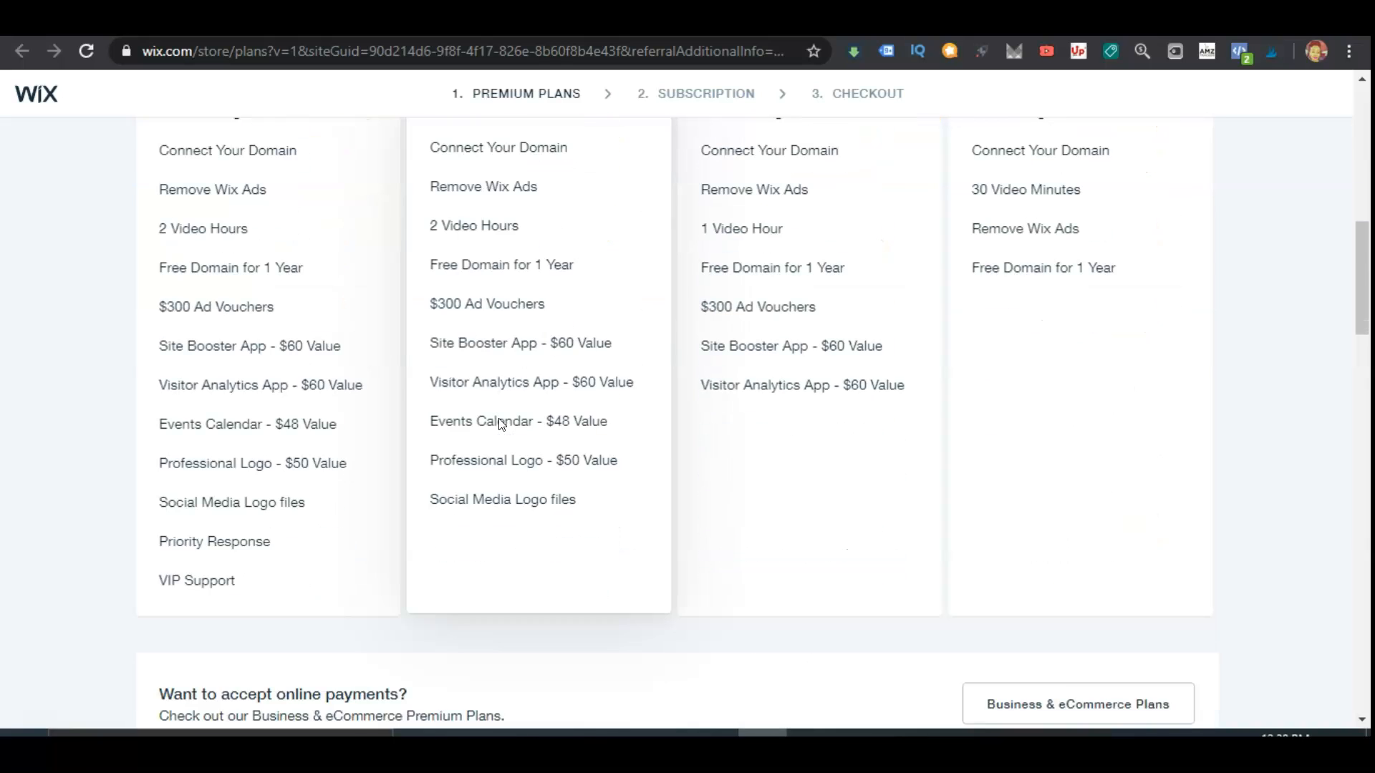
scroll(500, 423, up, 10)
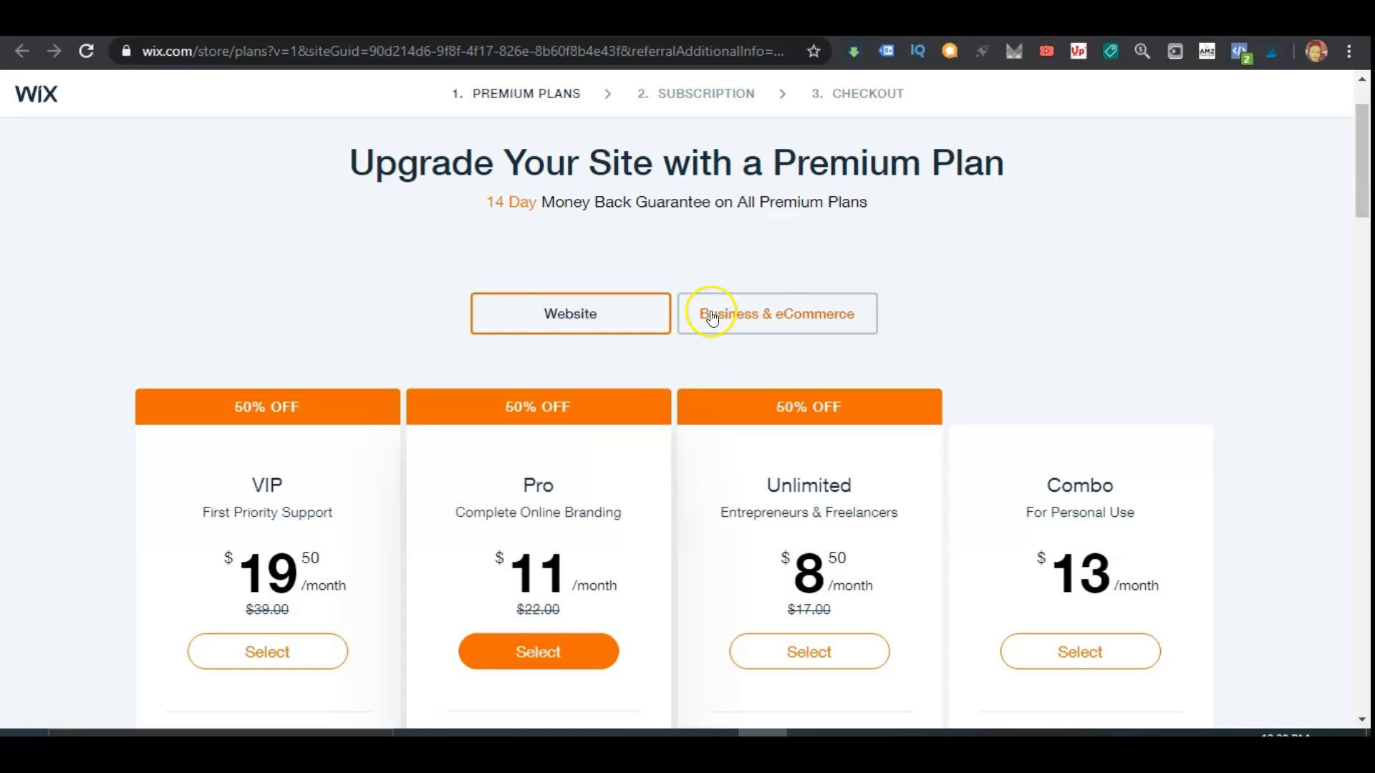
click(712, 319)
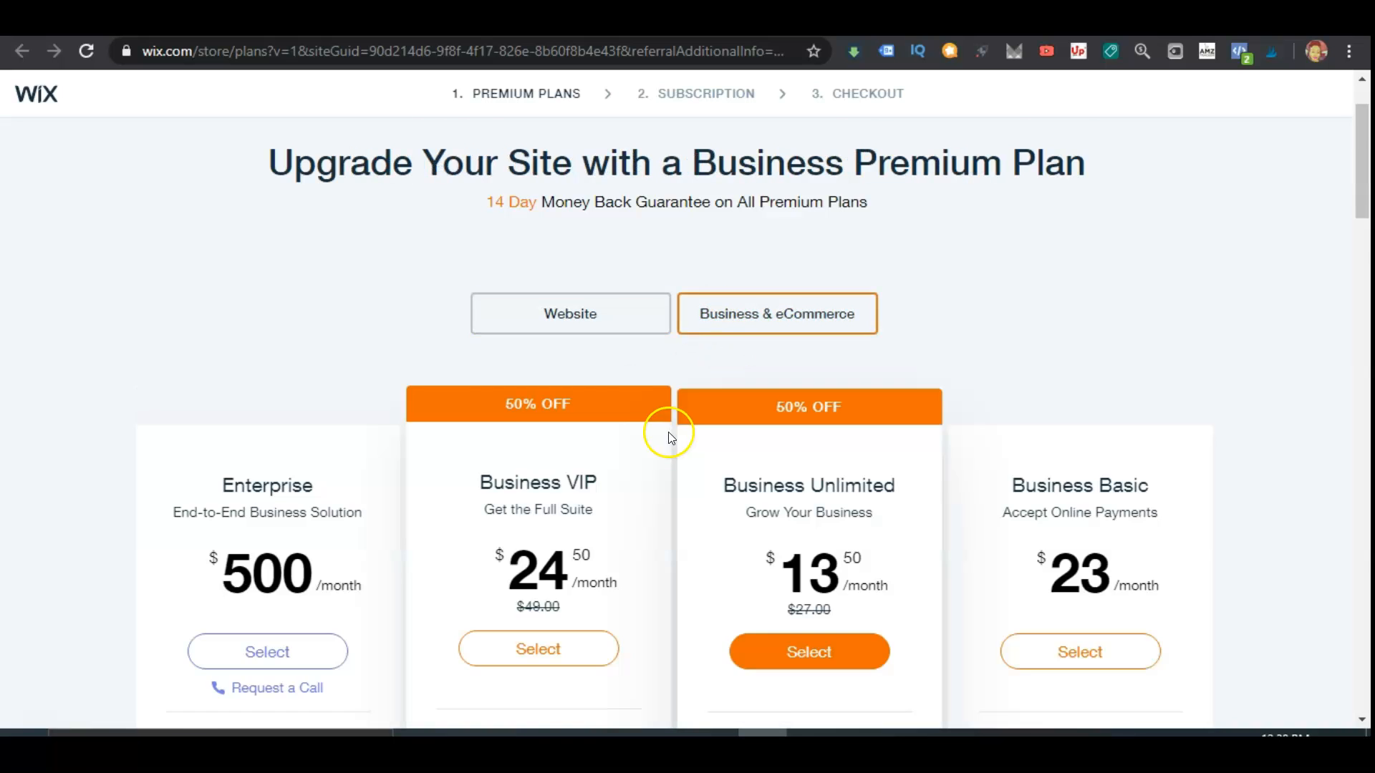
- Compare the prices and included features of the Business & eCommerce premium plans
scroll(659, 436, down, 3)
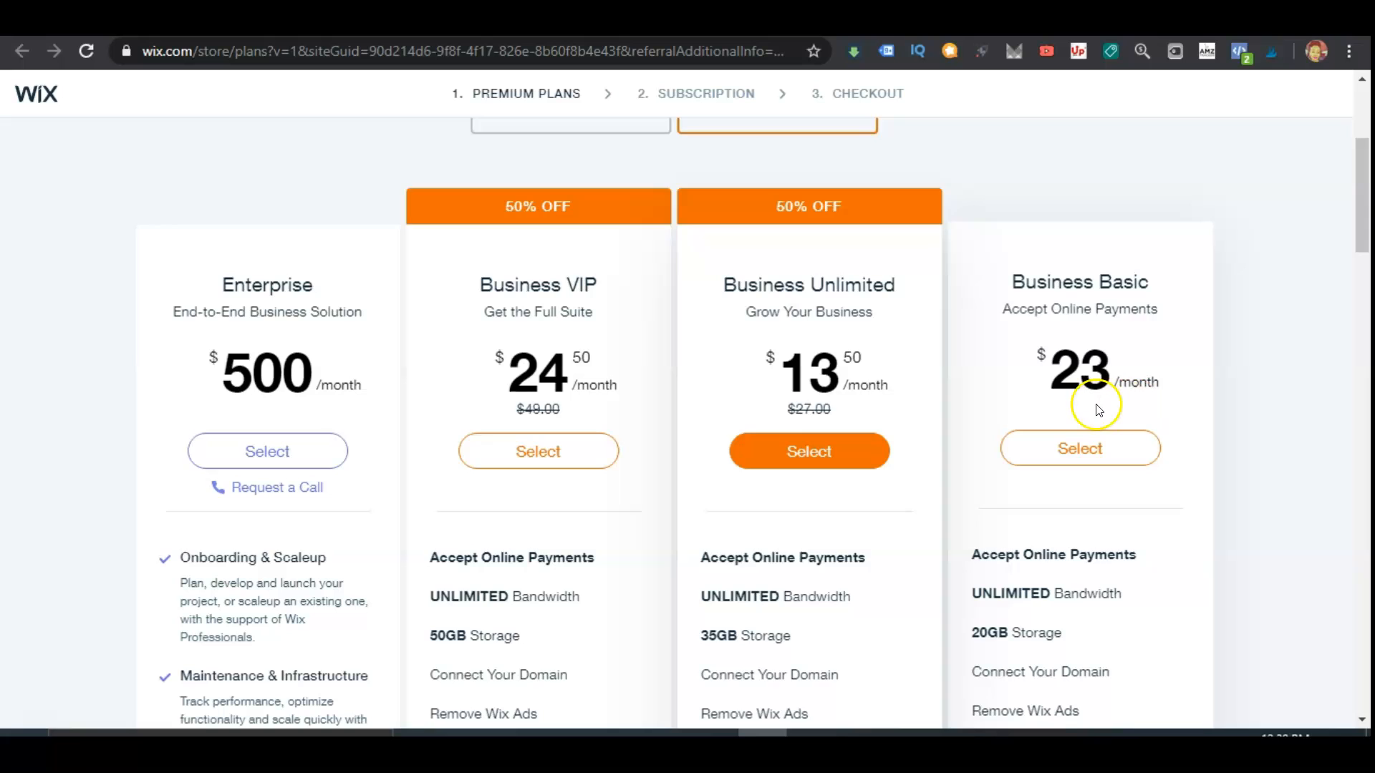
scroll(1083, 408, down, 2)
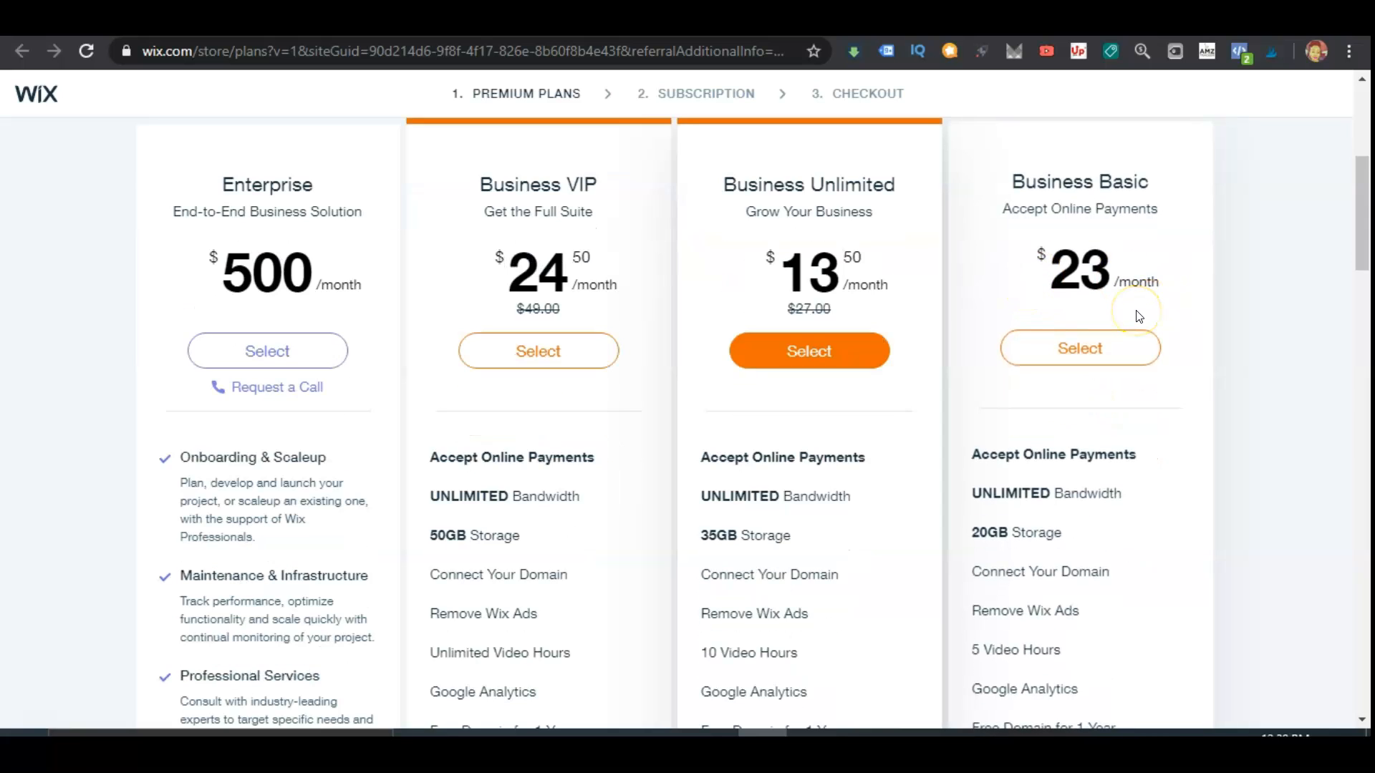
scroll(1139, 316, down, 3)
scroll(1139, 317, up, 2)
scroll(1137, 317, up, 3)
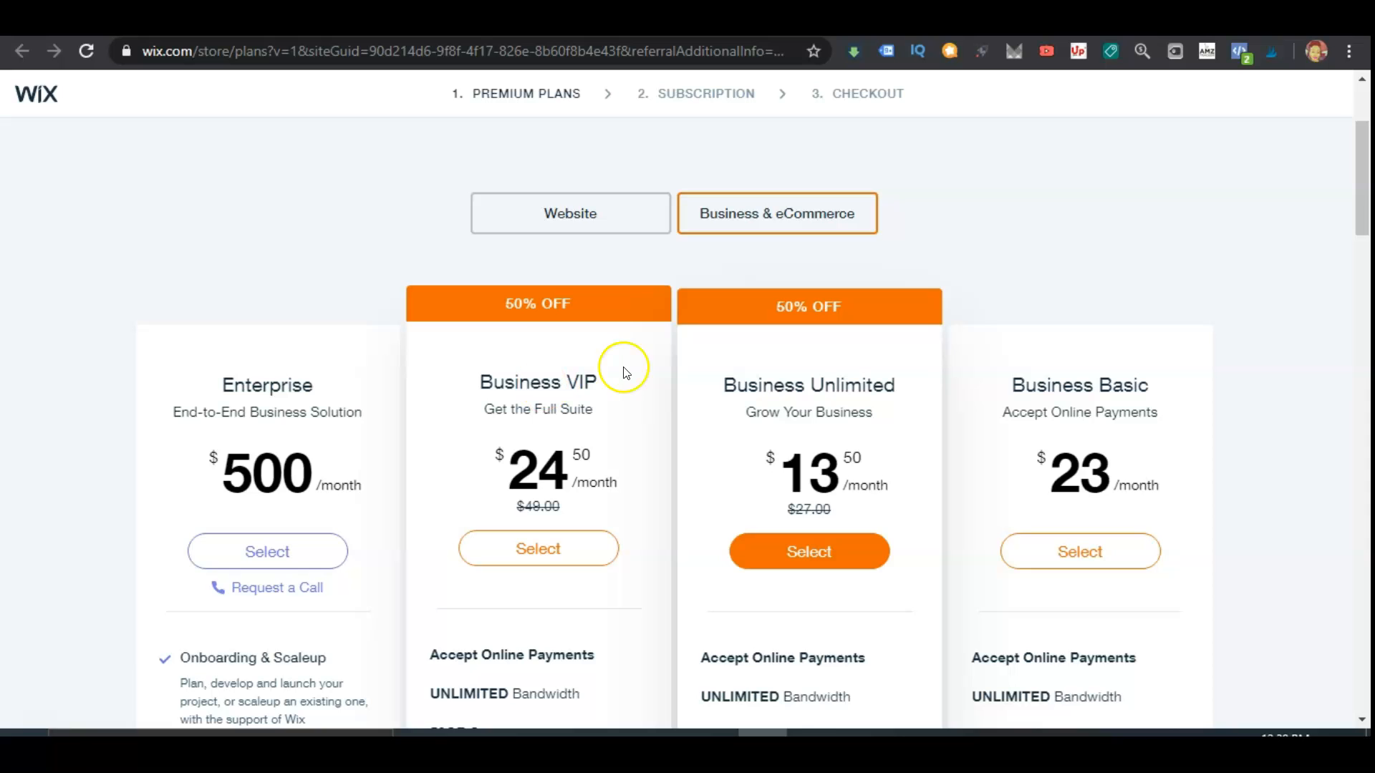
scroll(650, 380, down, 4)
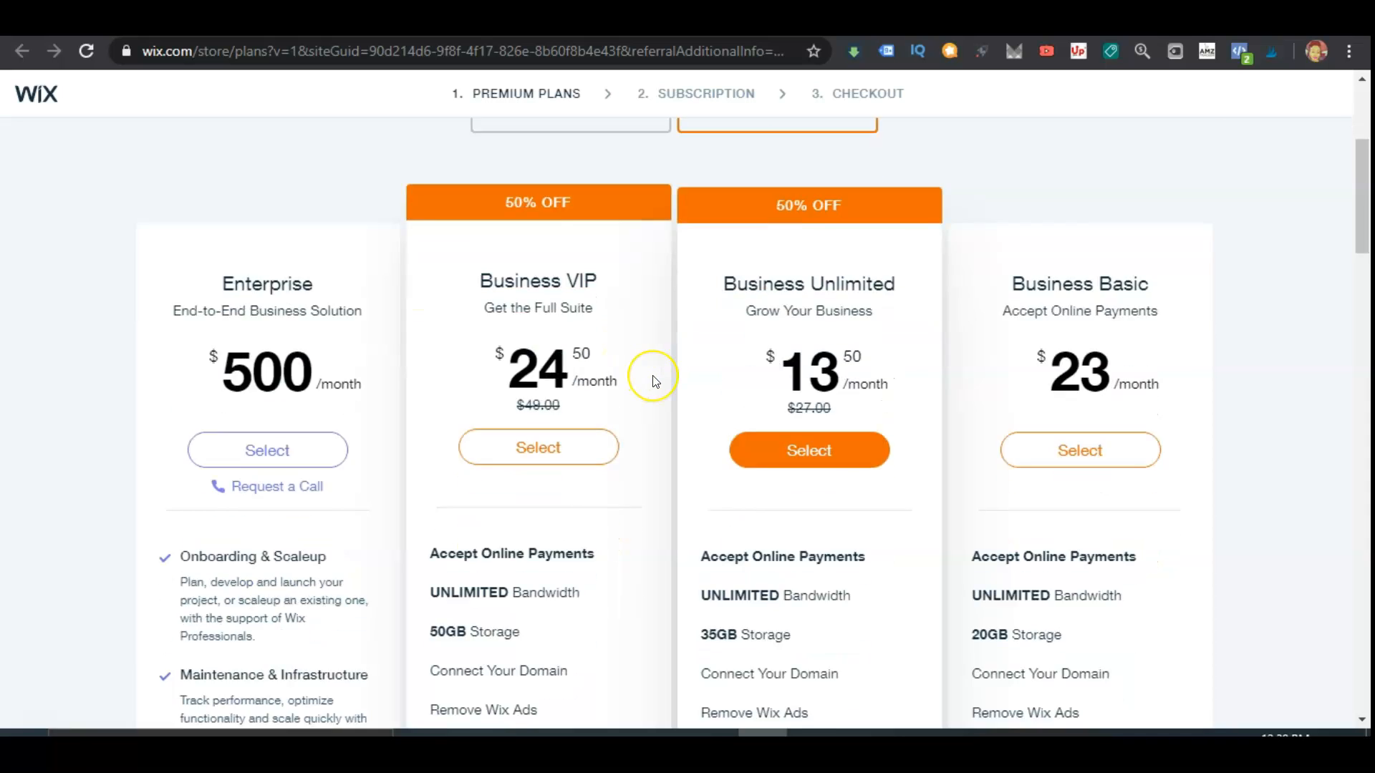
scroll(650, 380, up, 3)
- Select the Business Unlimited plan with the 3 Years subscription, review its checkout summary, and return to the subscription periods
click(817, 451)
scroll(475, 363, down, 1)
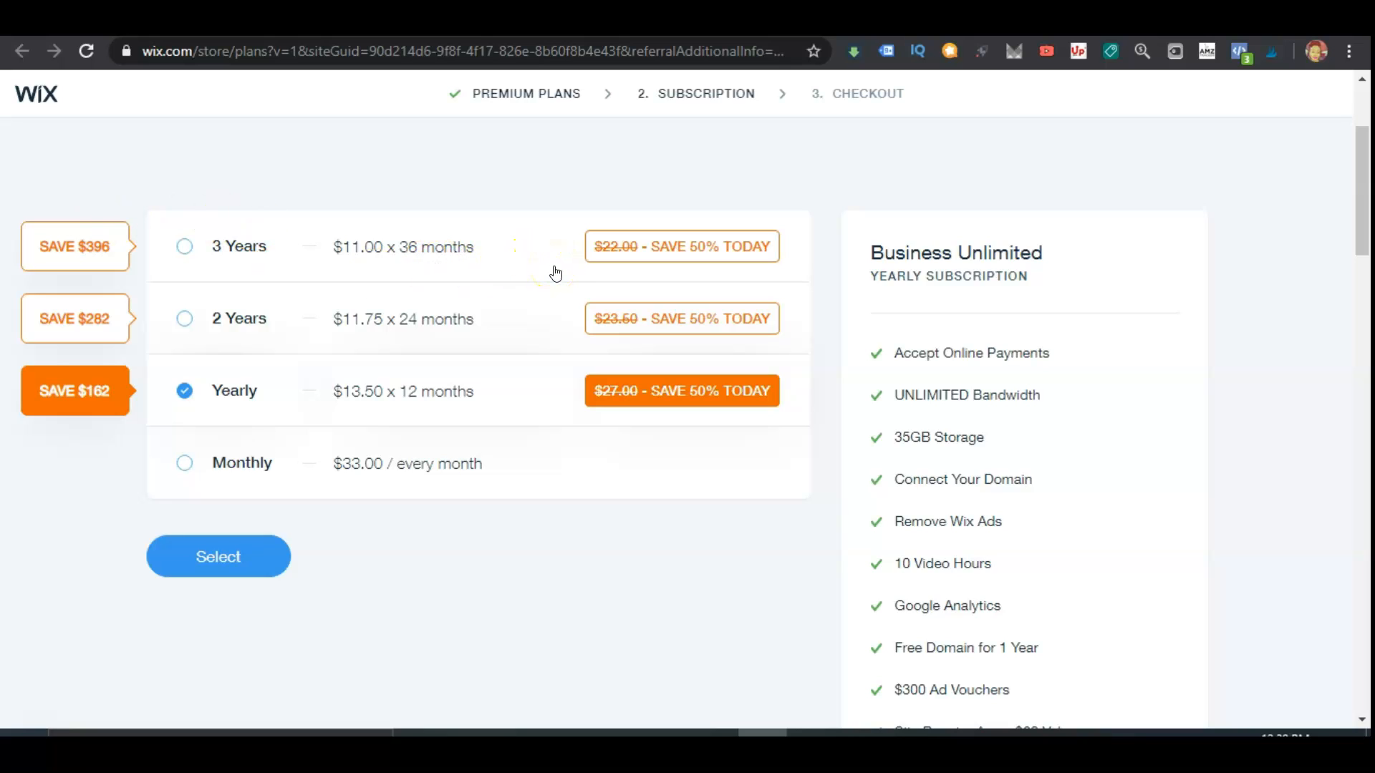
click(396, 258)
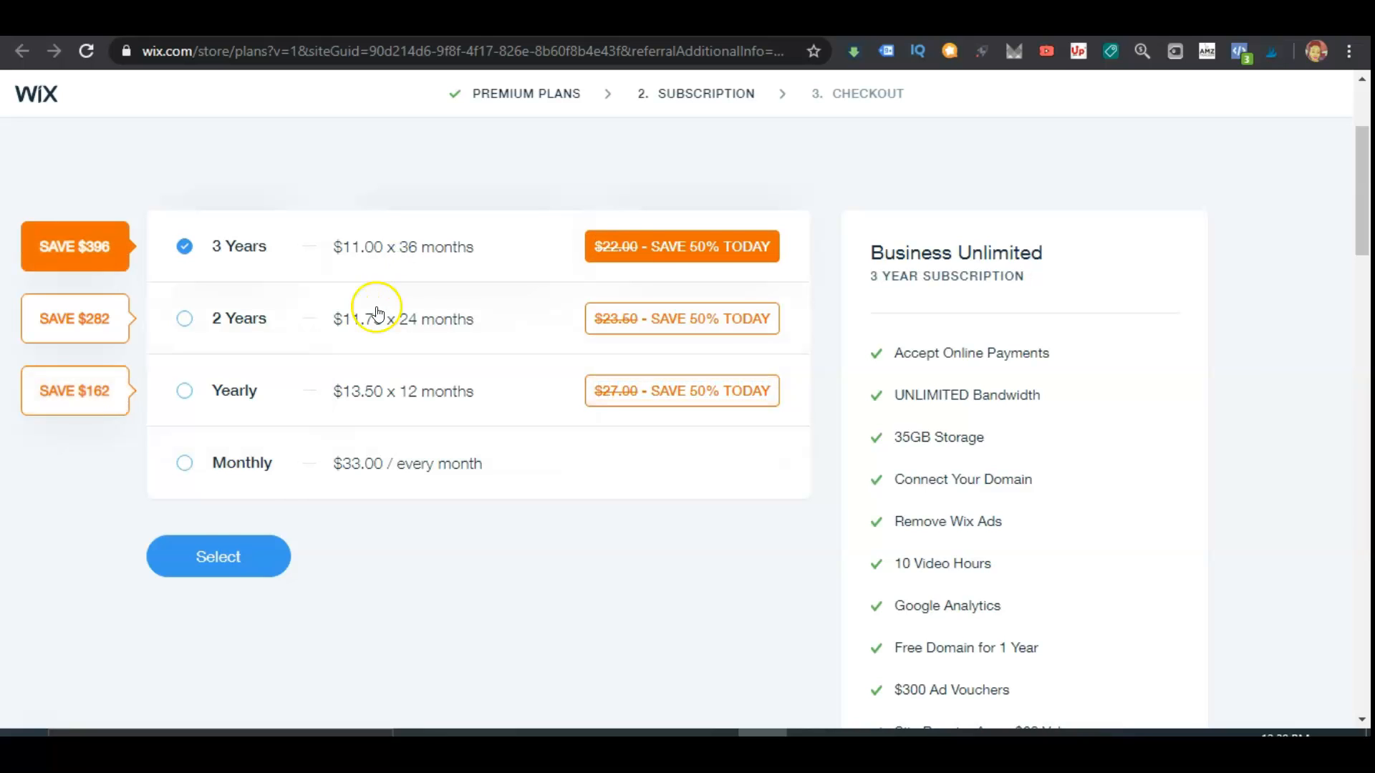
click(208, 575)
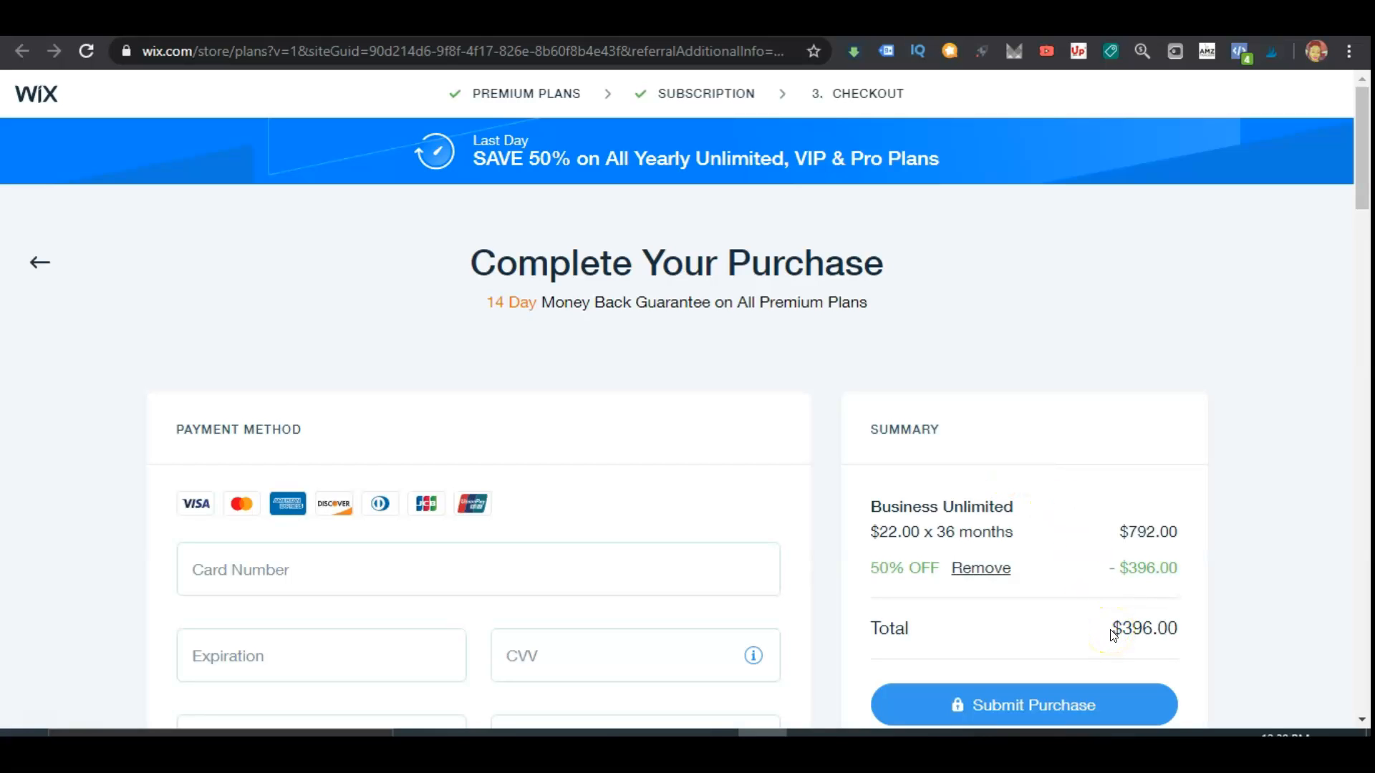
click(1064, 574)
click(58, 267)
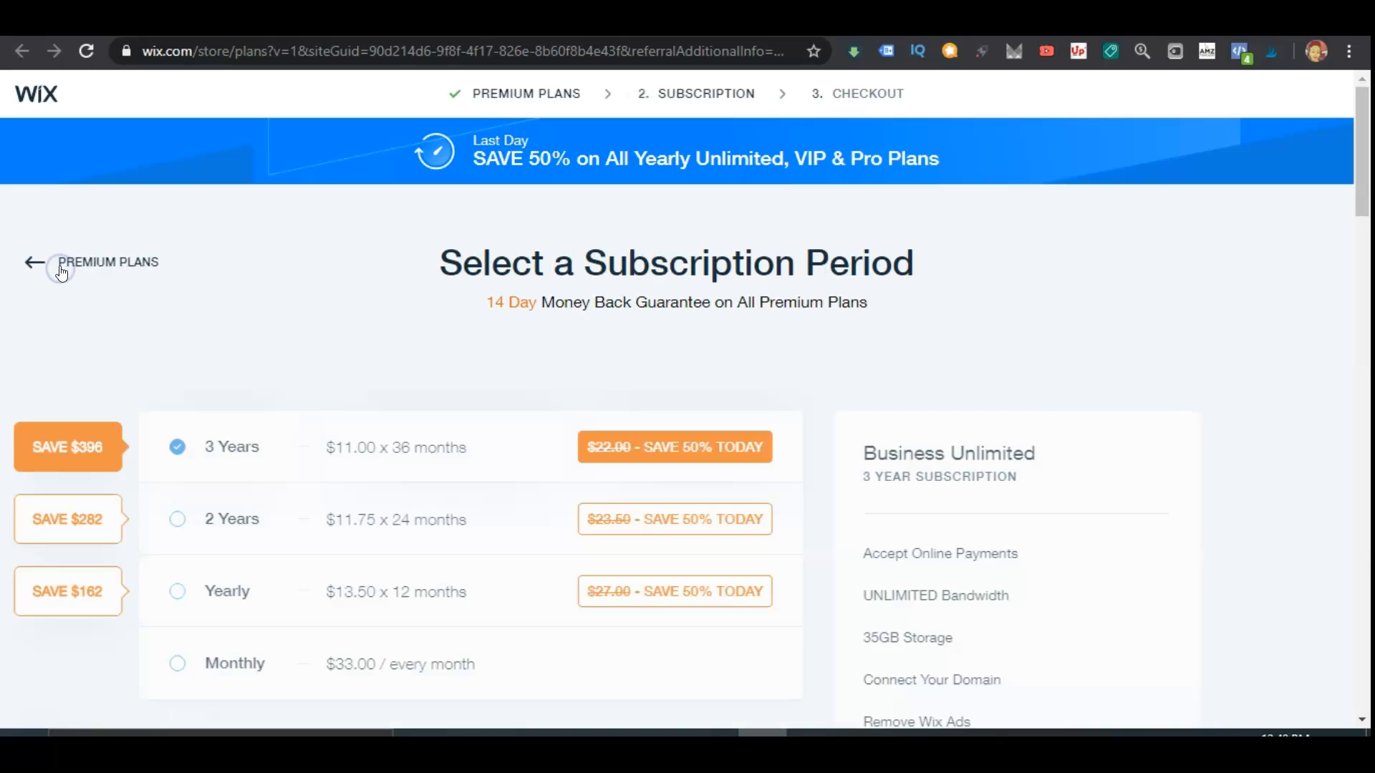
- Select the Yearly subscription for Business Unlimited, review its purchase form and summary, and return to the subscription periods
click(197, 594)
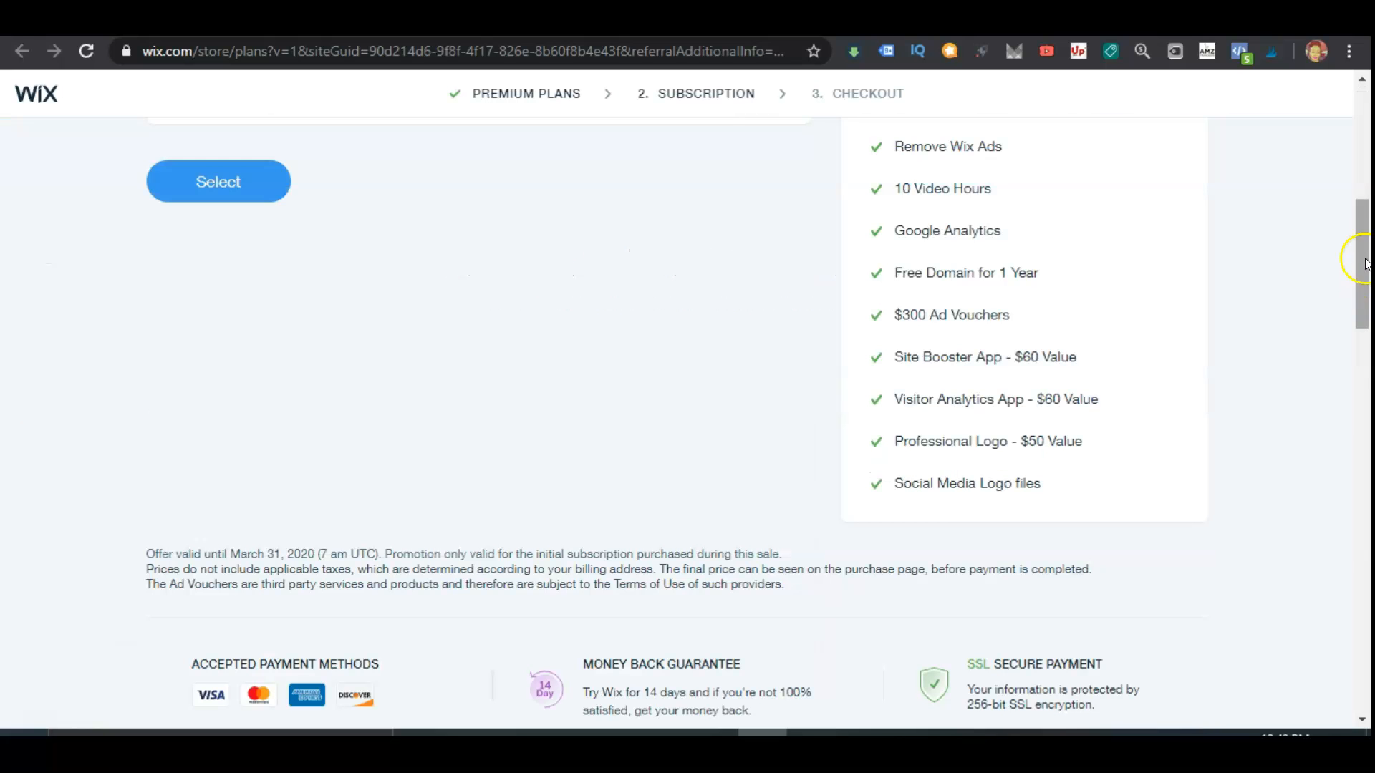
click(1363, 250)
drag(1362, 229, 1364, 144)
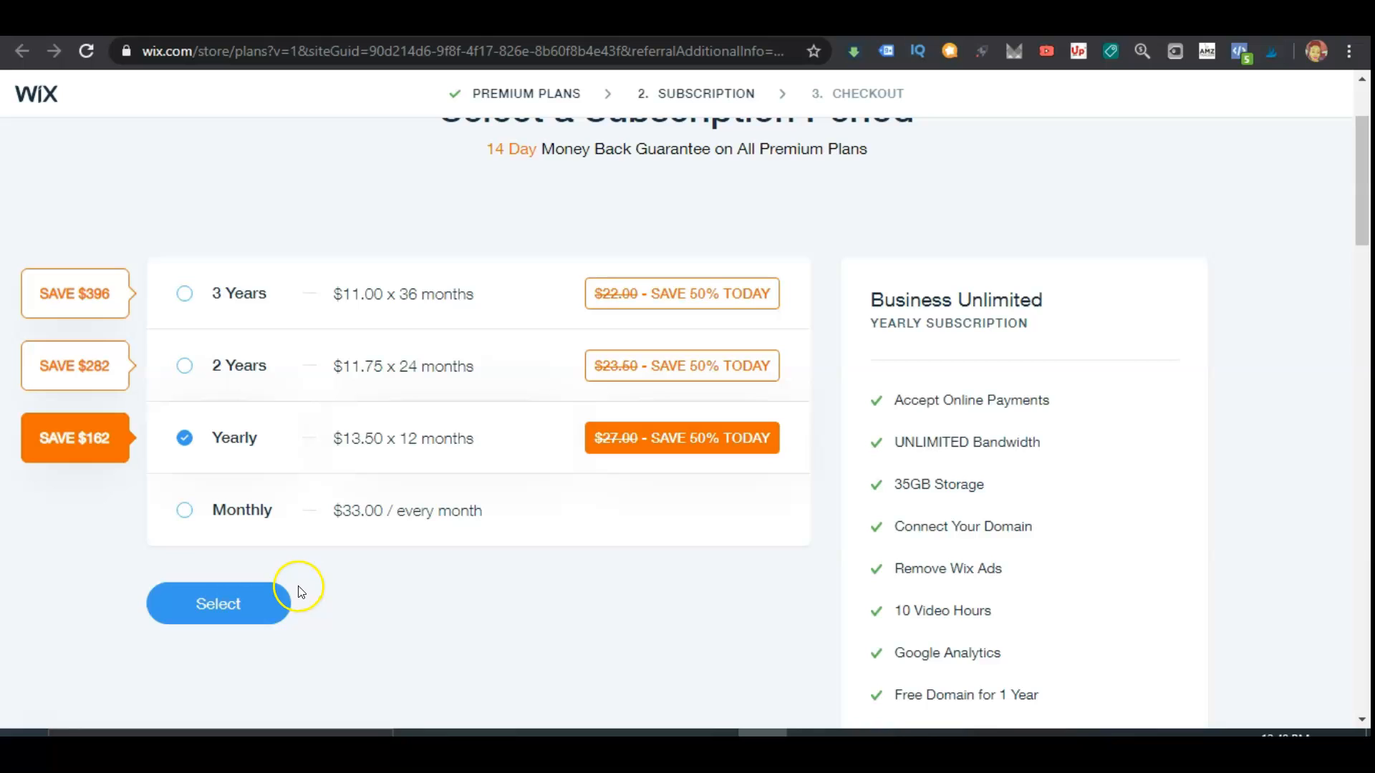
click(221, 597)
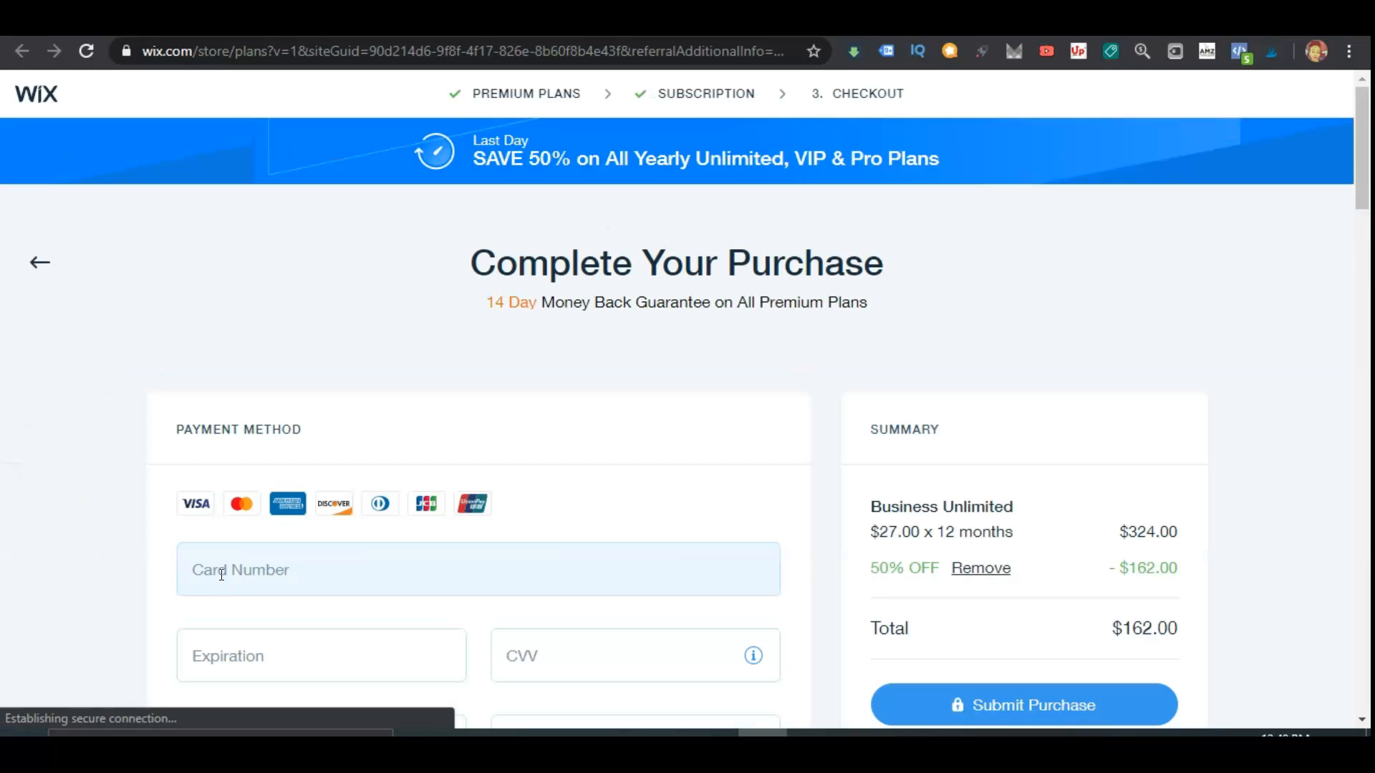
click(564, 320)
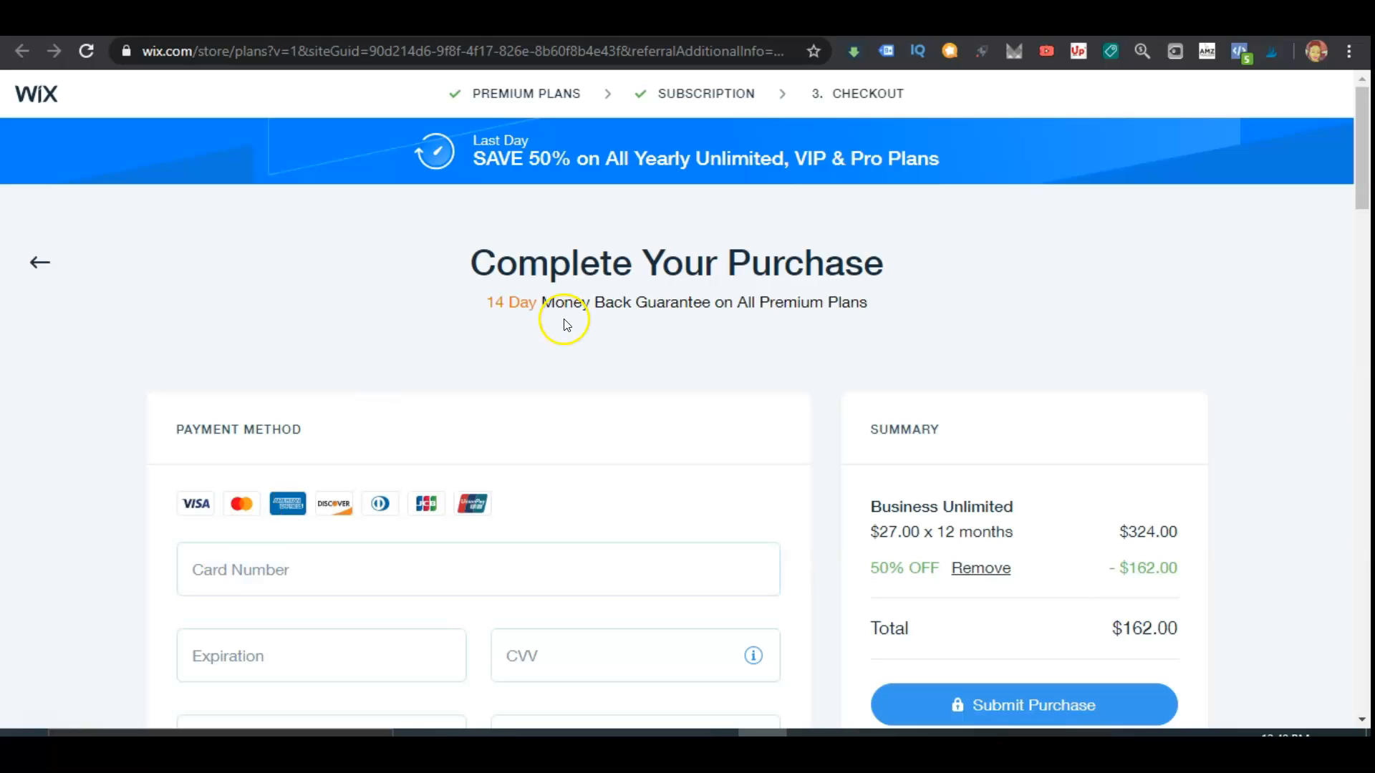
drag(1366, 176, 1366, 222)
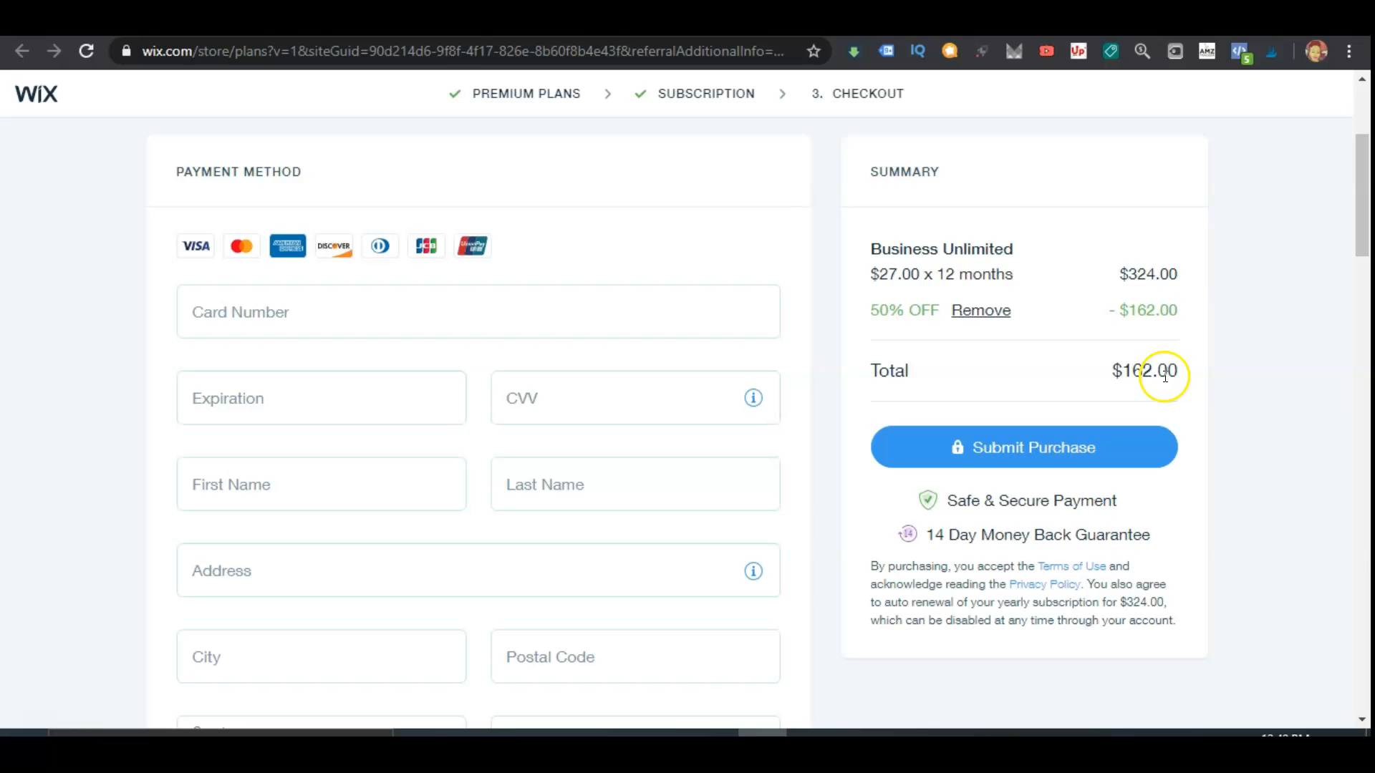
mouse_move(1364, 208)
mouse_down()
mouse_move(1366, 323)
mouse_move(1364, 193)
mouse_up()
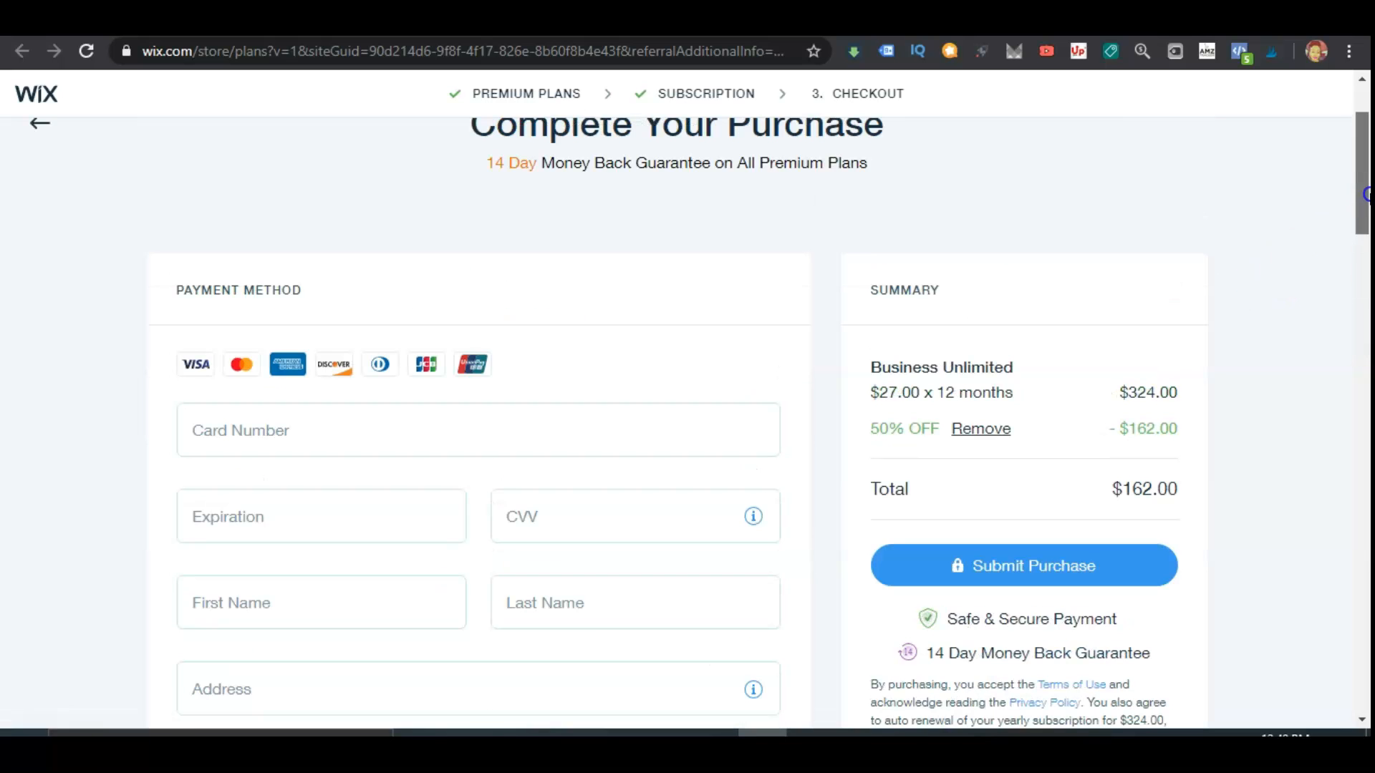
click(43, 125)
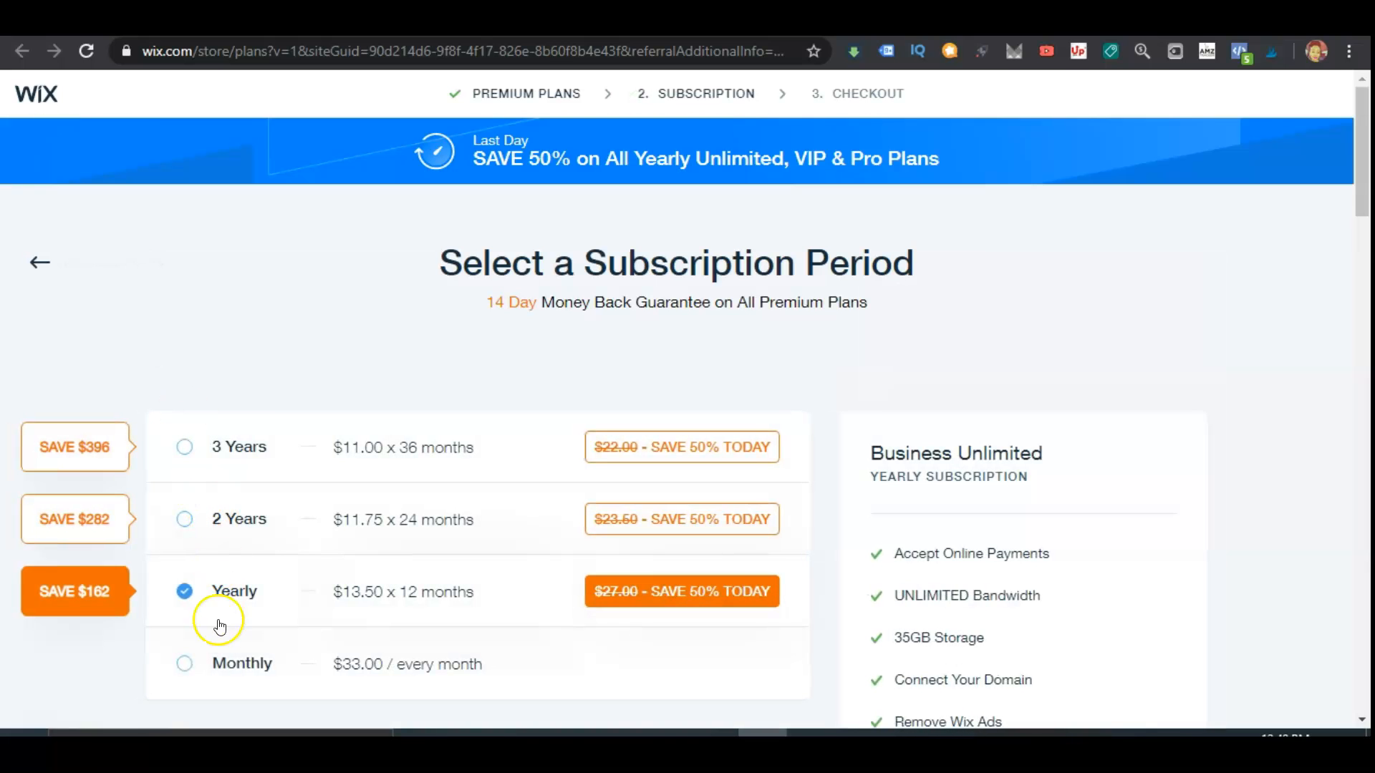
- Examine the features included in the yearly Business Unlimited plan, including the Site Booster and Professional Logo details, and leave the subscription page
drag(1365, 172, 1365, 229)
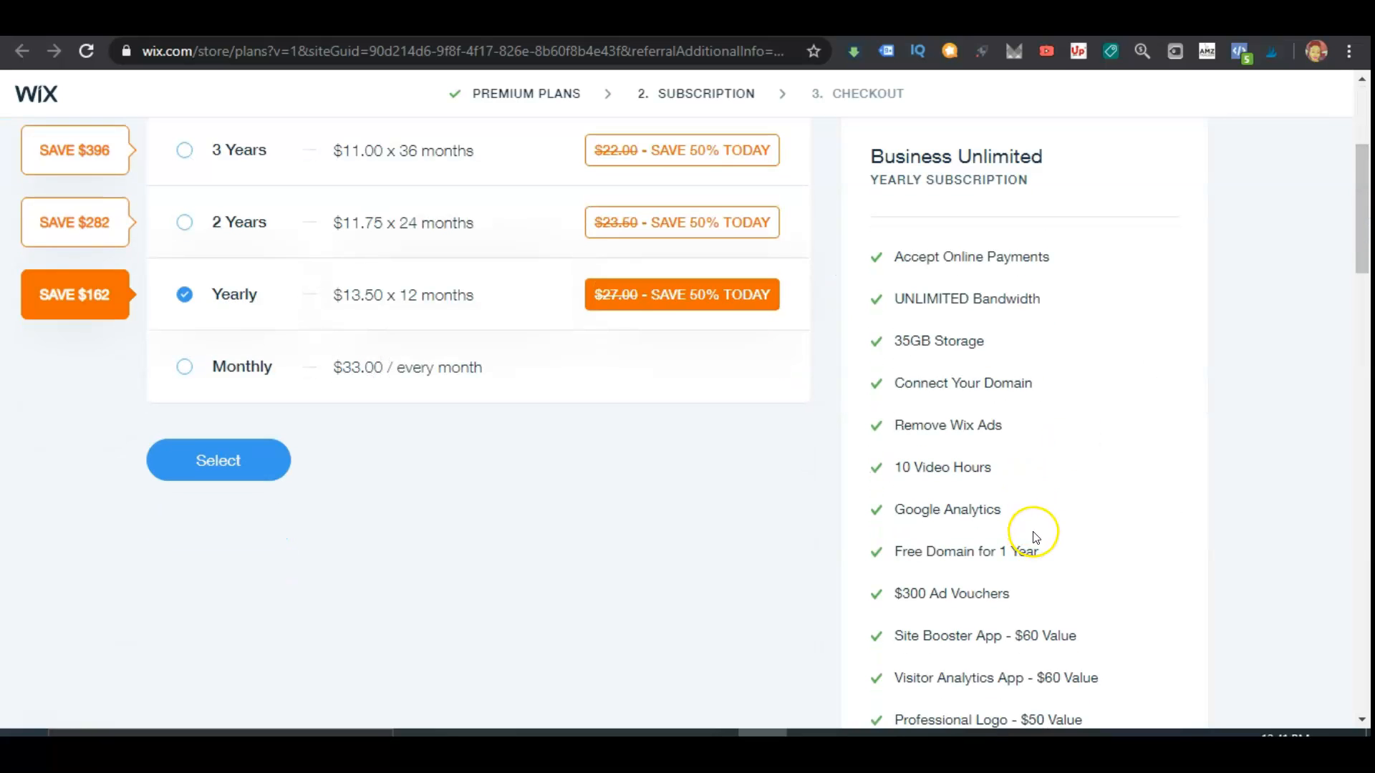
mouse_move(984, 603)
drag(1366, 232, 1366, 228)
scroll(1367, 227, down, 3)
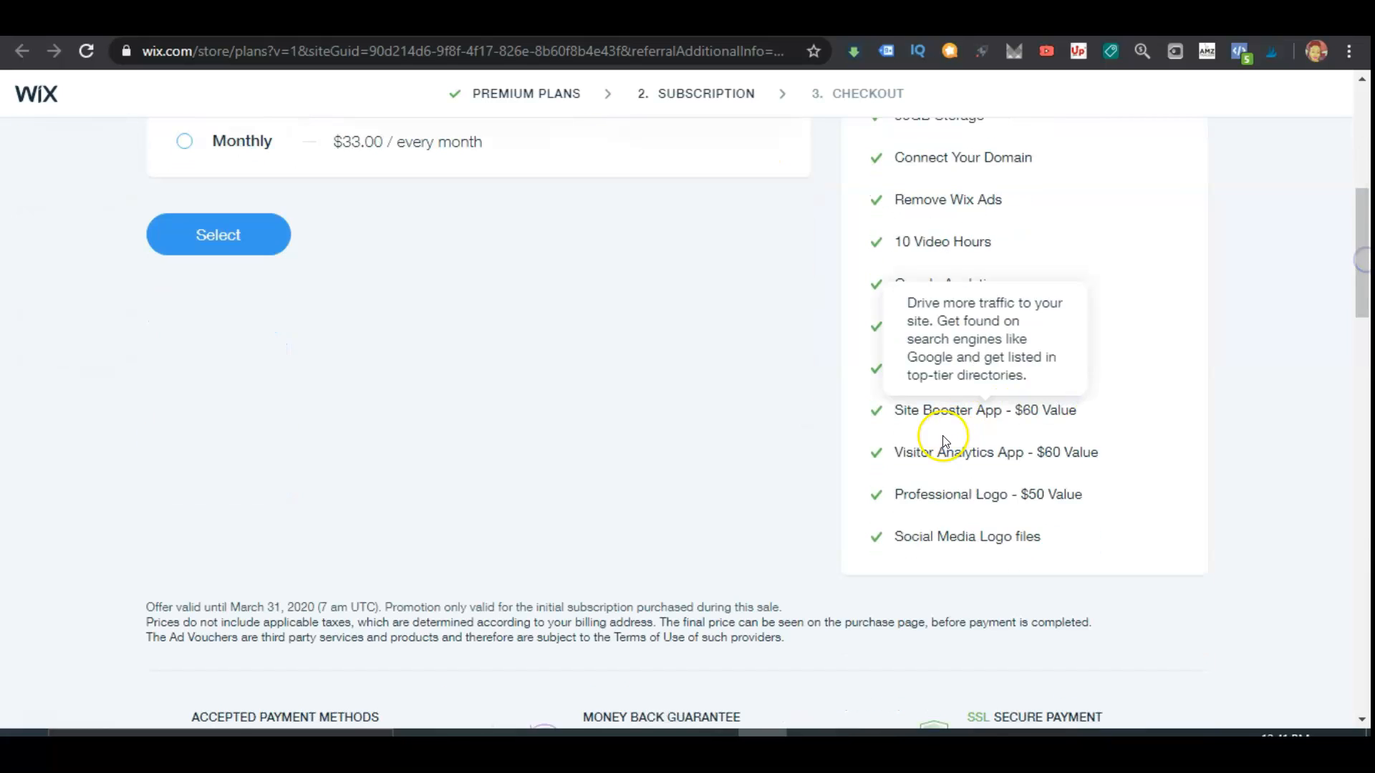
mouse_move(1074, 499)
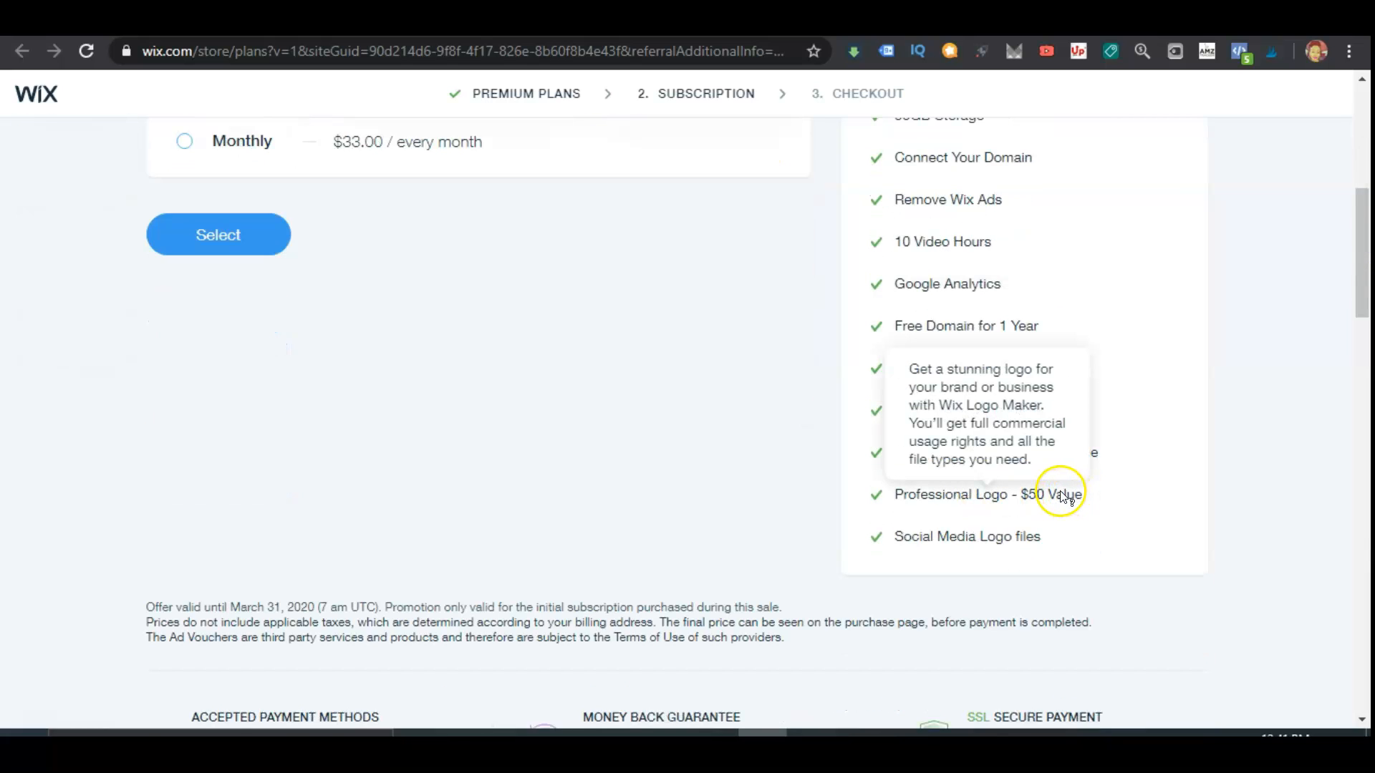
scroll(1341, 537, up, 5)
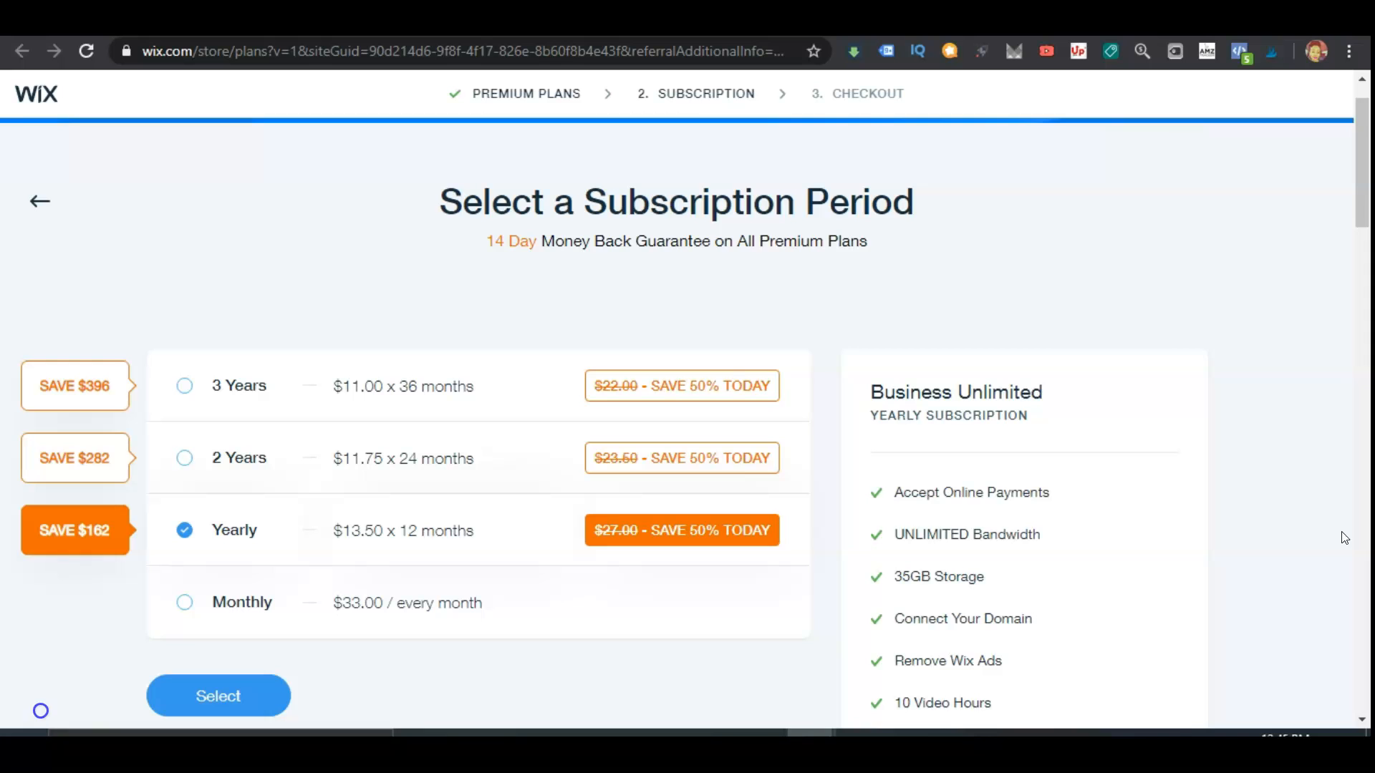
scroll(1081, 447, down, 5)
scroll(1081, 447, up, 5)
click(46, 214)
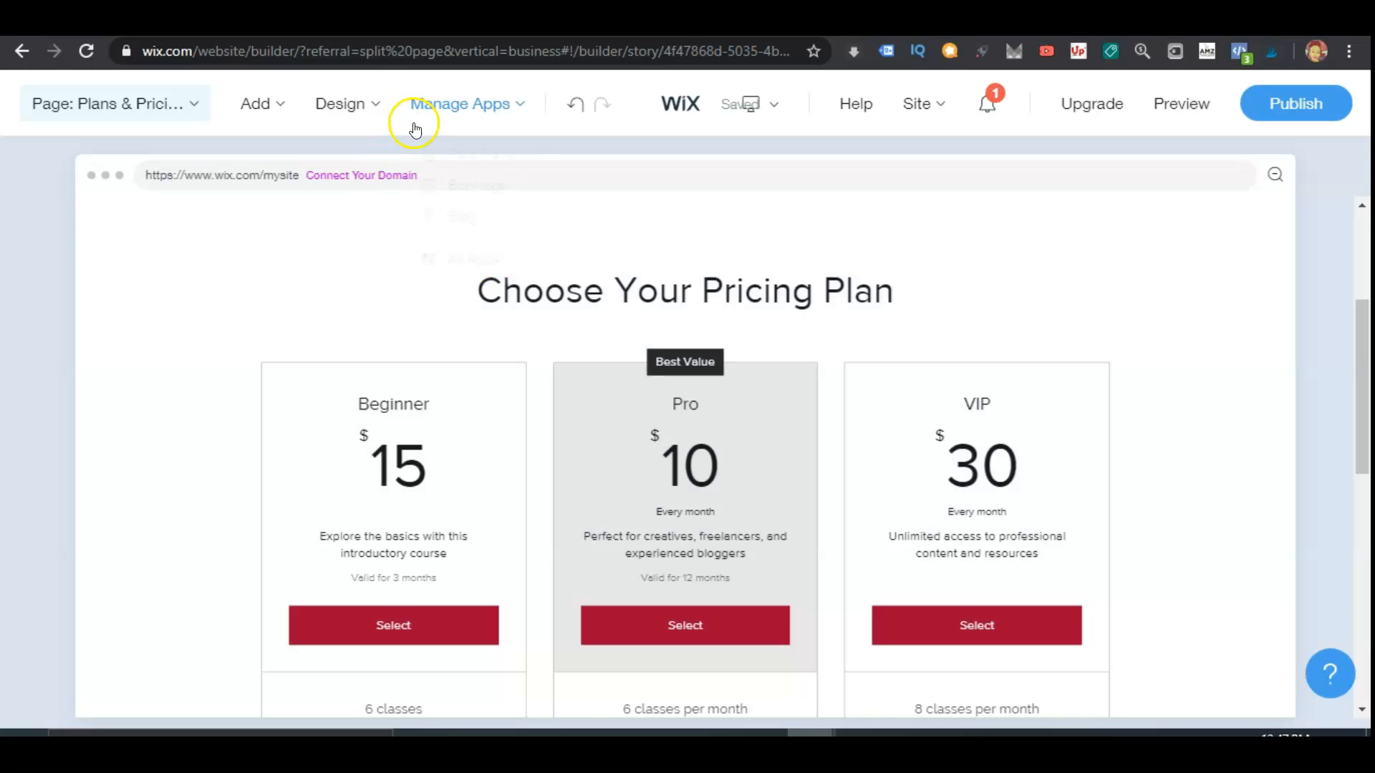
- Open the management area of the site's Paid Plans app and start creating the first paid plan
mouse_move(458, 116)
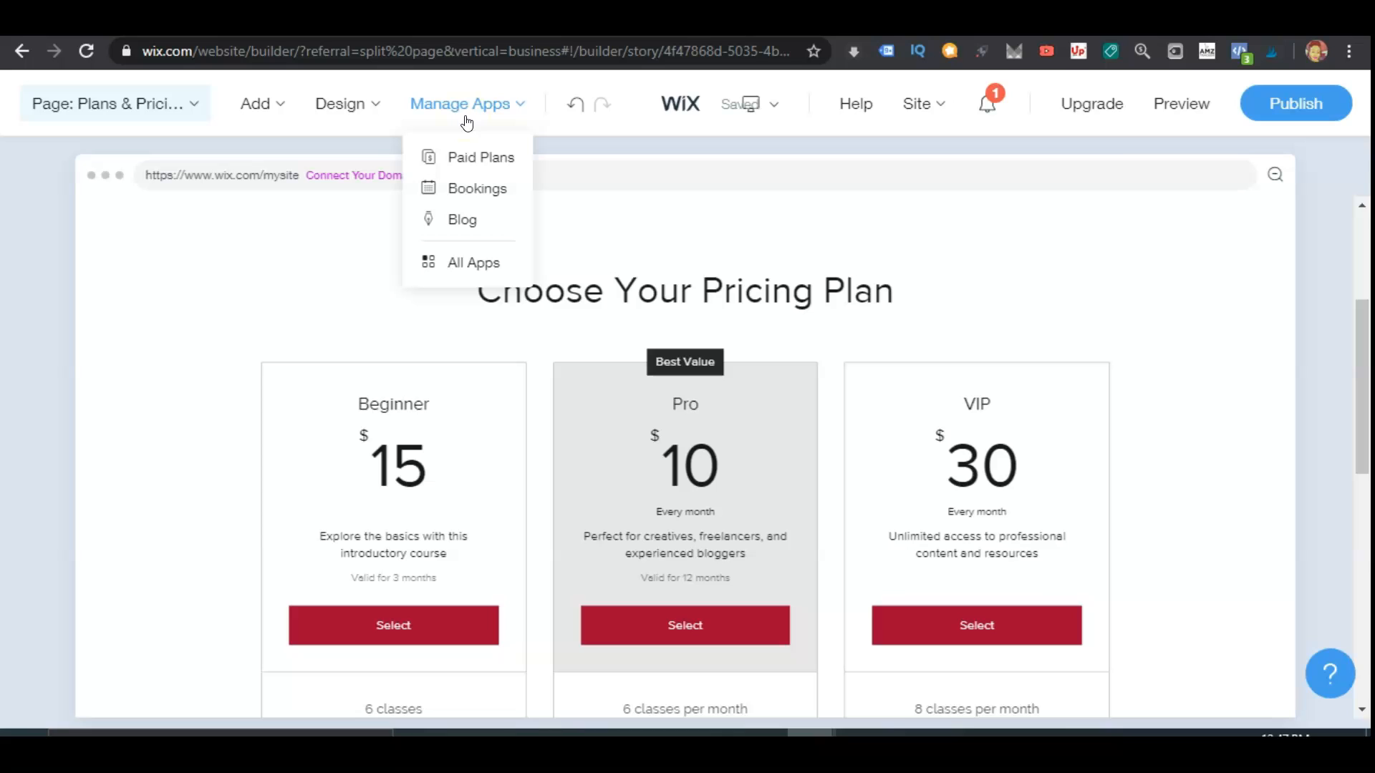
click(443, 159)
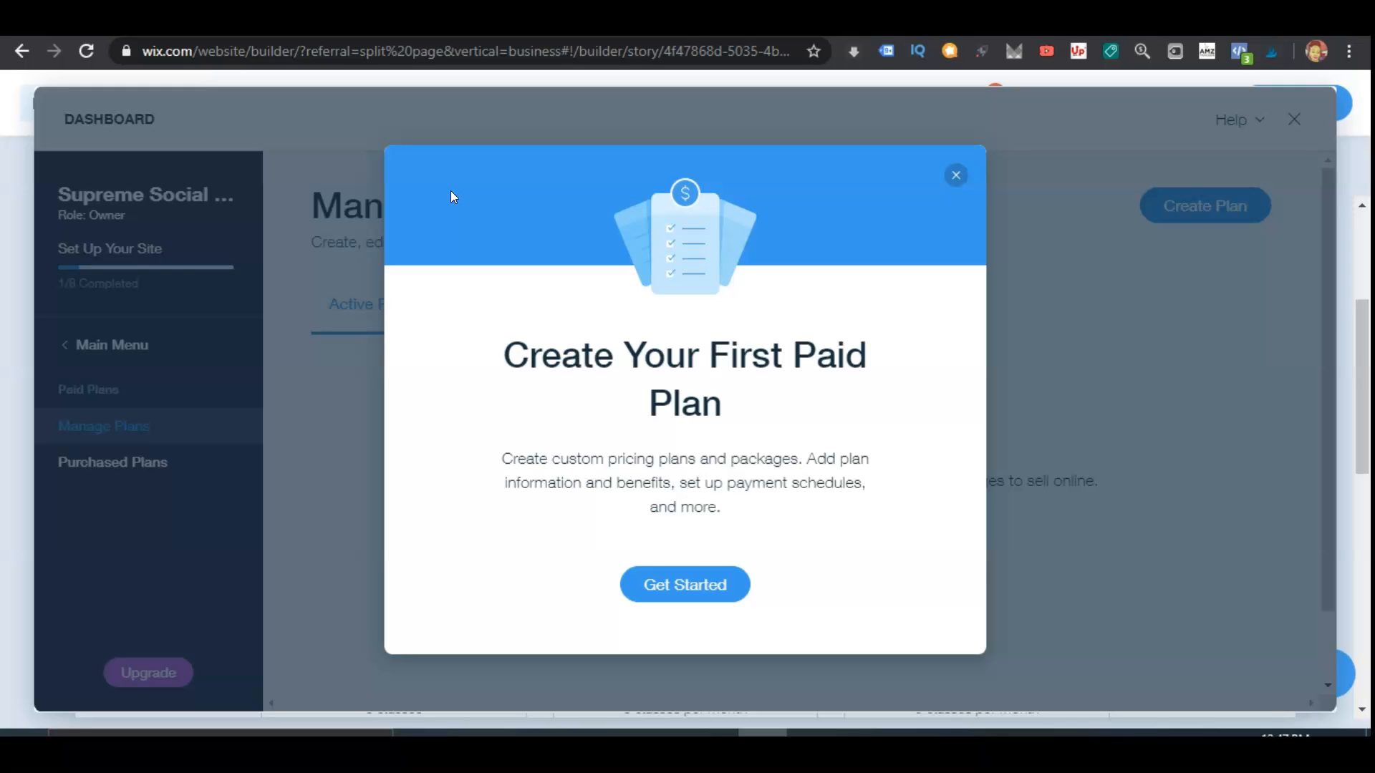
click(704, 581)
click(792, 547)
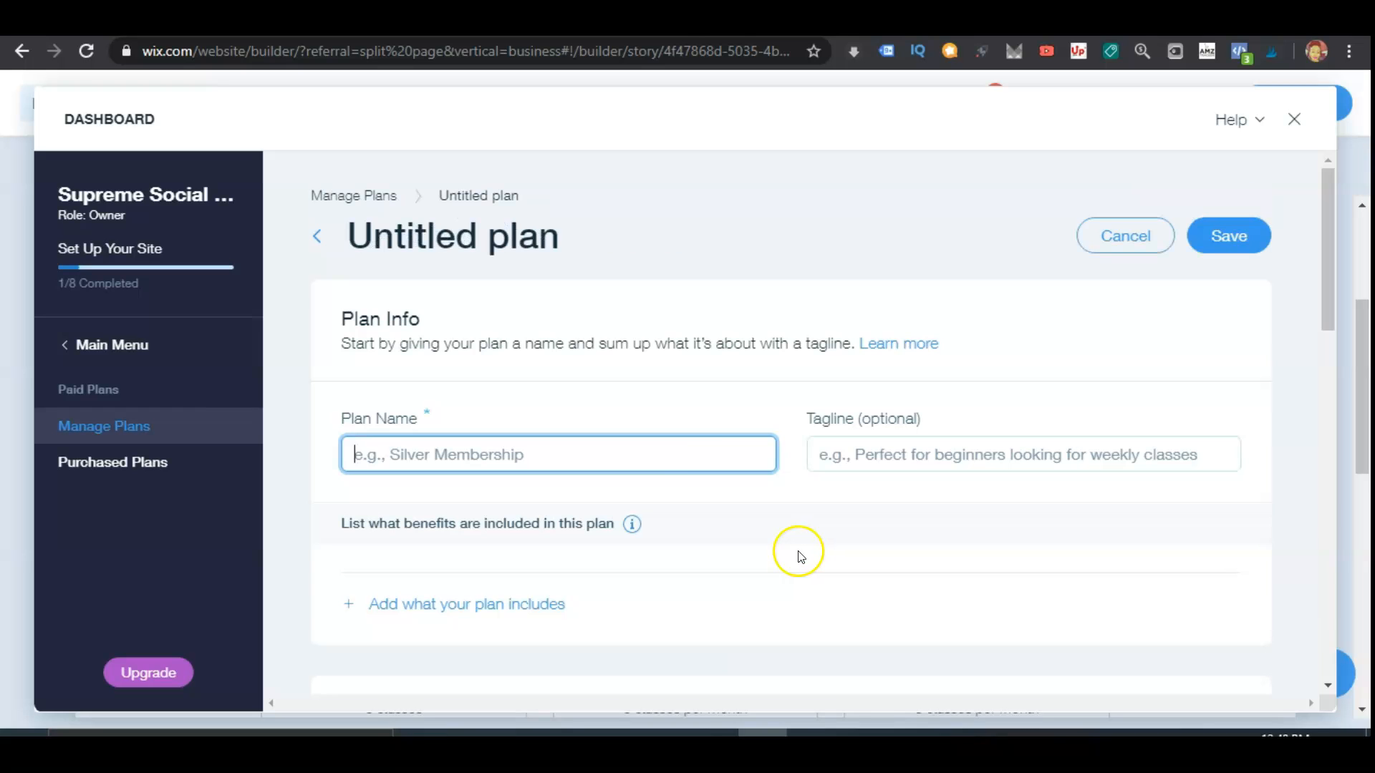
- Name the new plan "Social Media Manage"
click(713, 462)
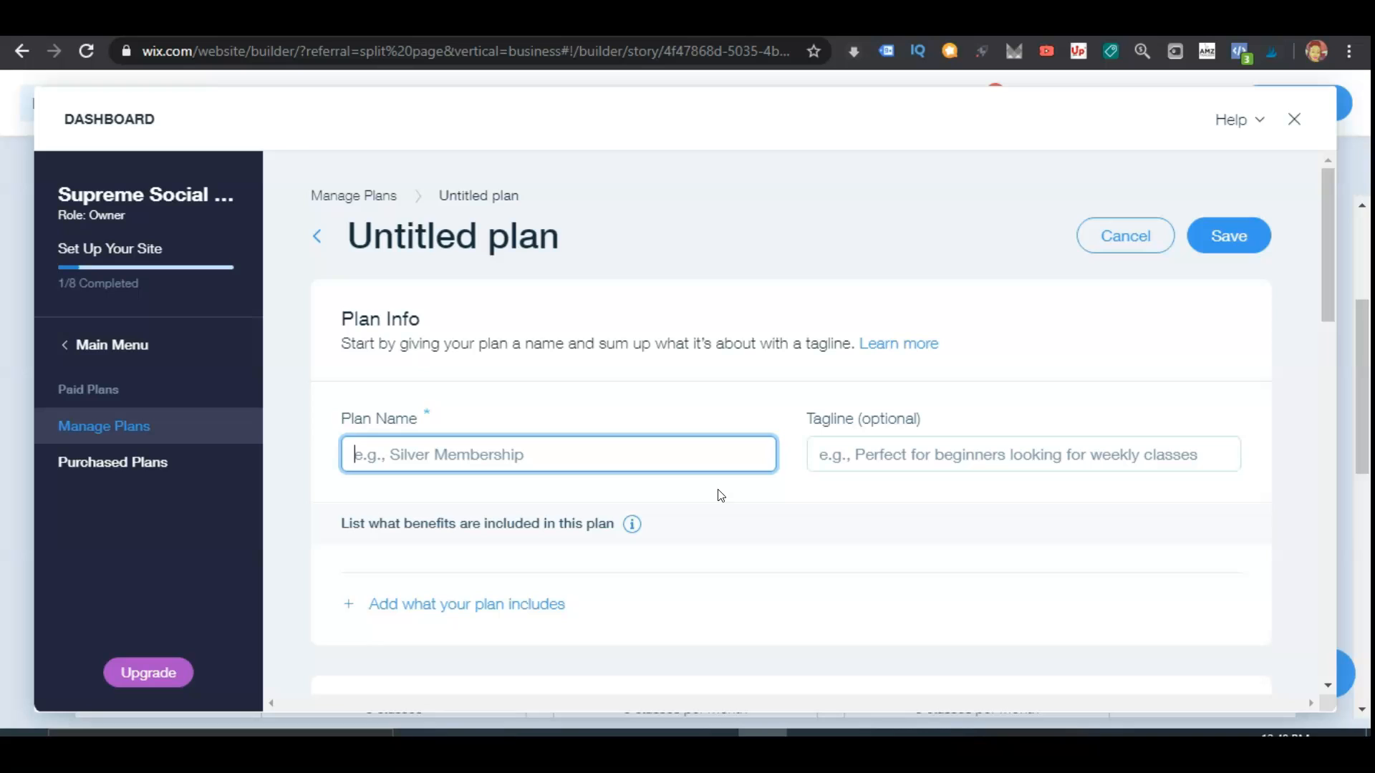
click(704, 457)
text(Social )
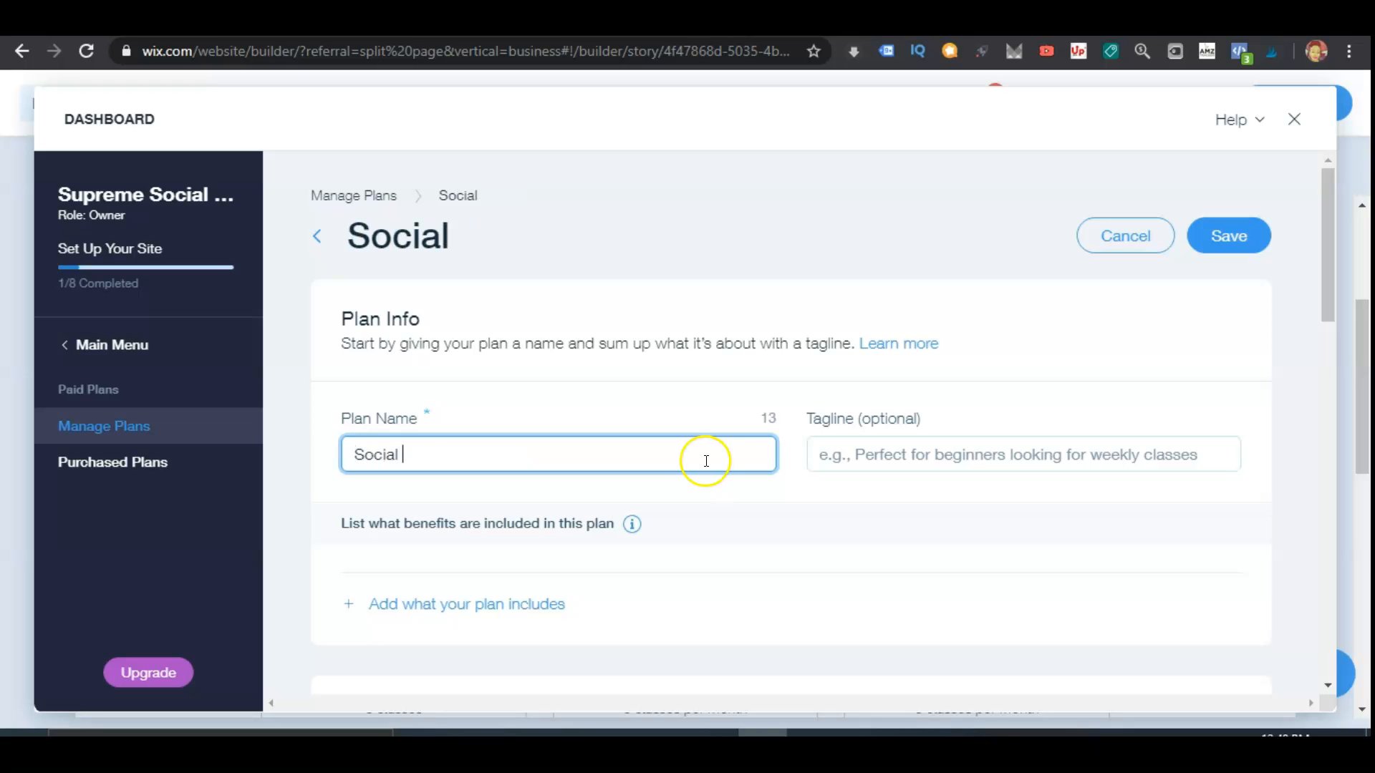
text(Media Managem)
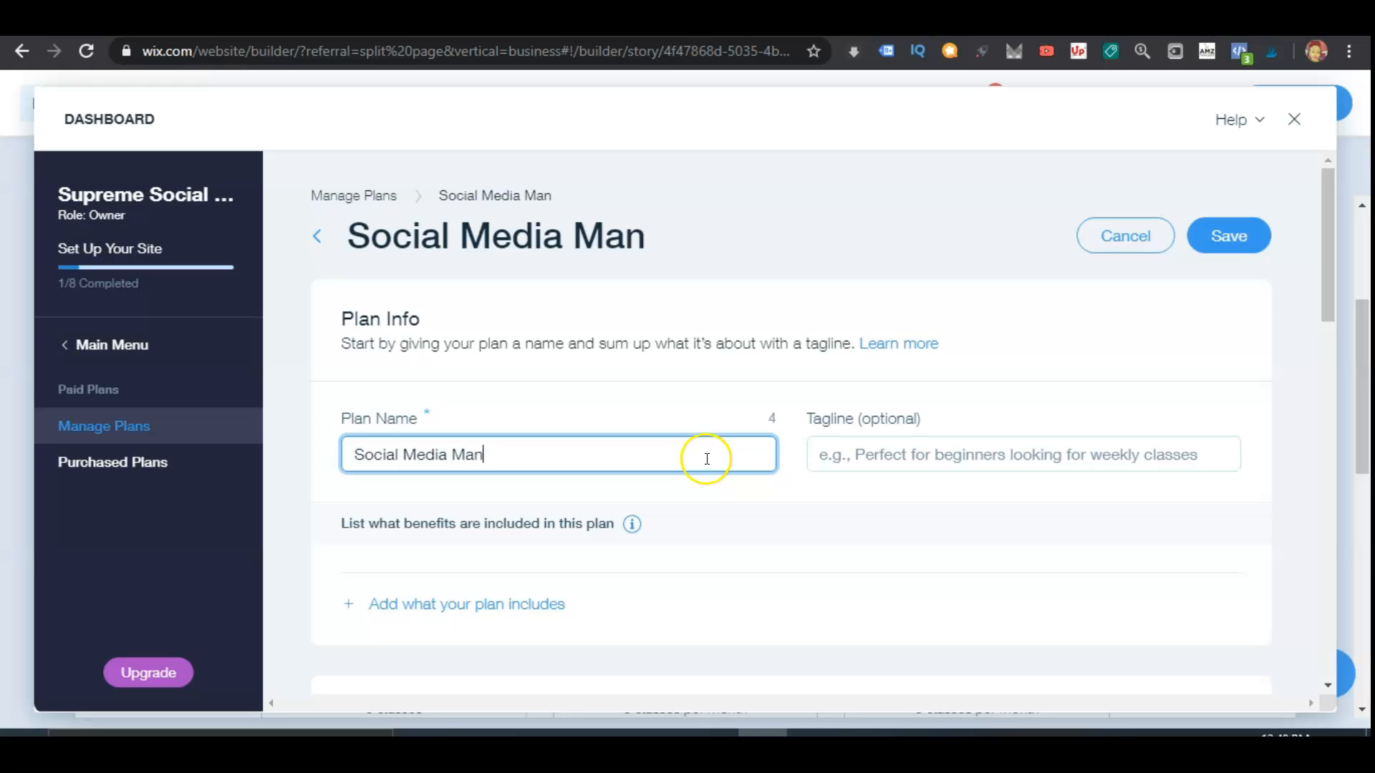
key(BackSpace)
key(BackSpace)
key(BackSpace)
text(ge)
click(977, 454)
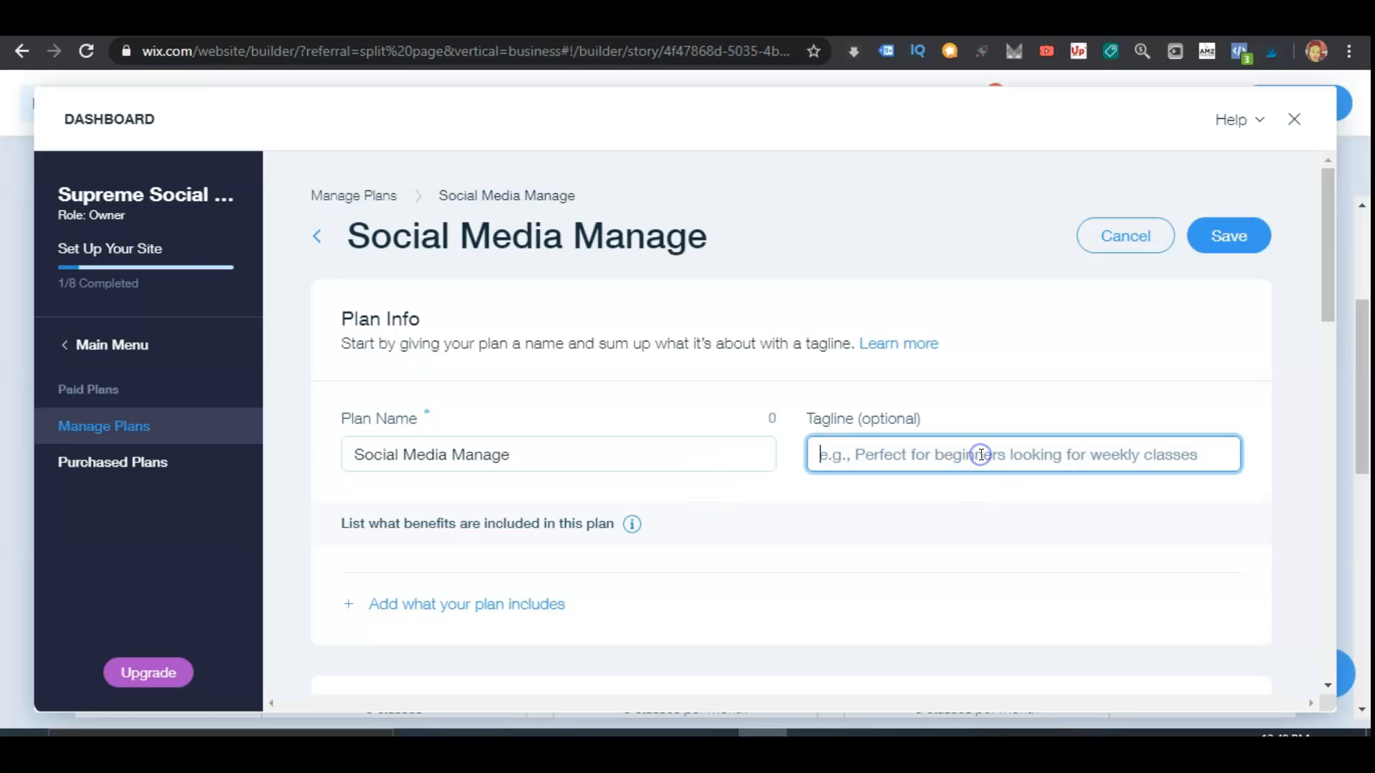
text(We manage all of your social media nee)
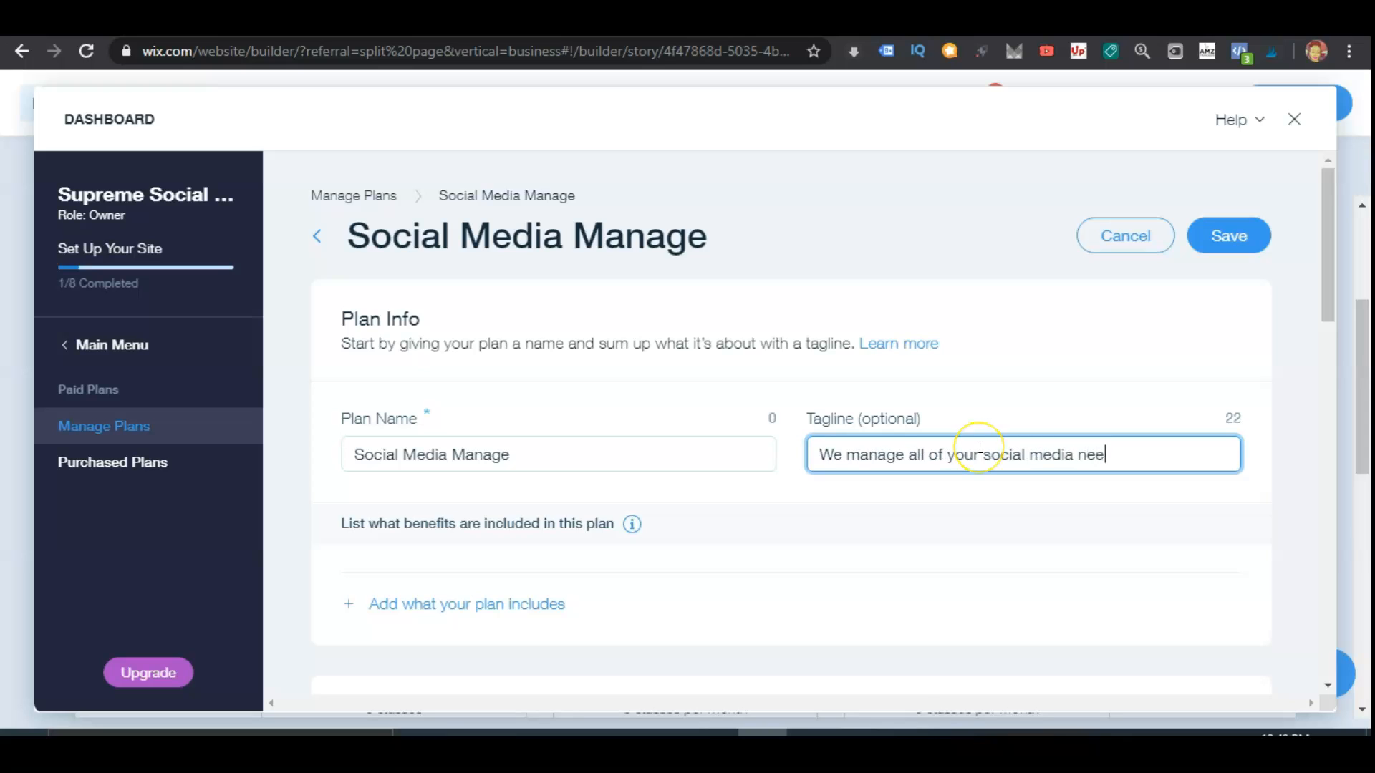
key(BackSpace)
key(BackSpace)
key(BackSpace)
text(marketing)
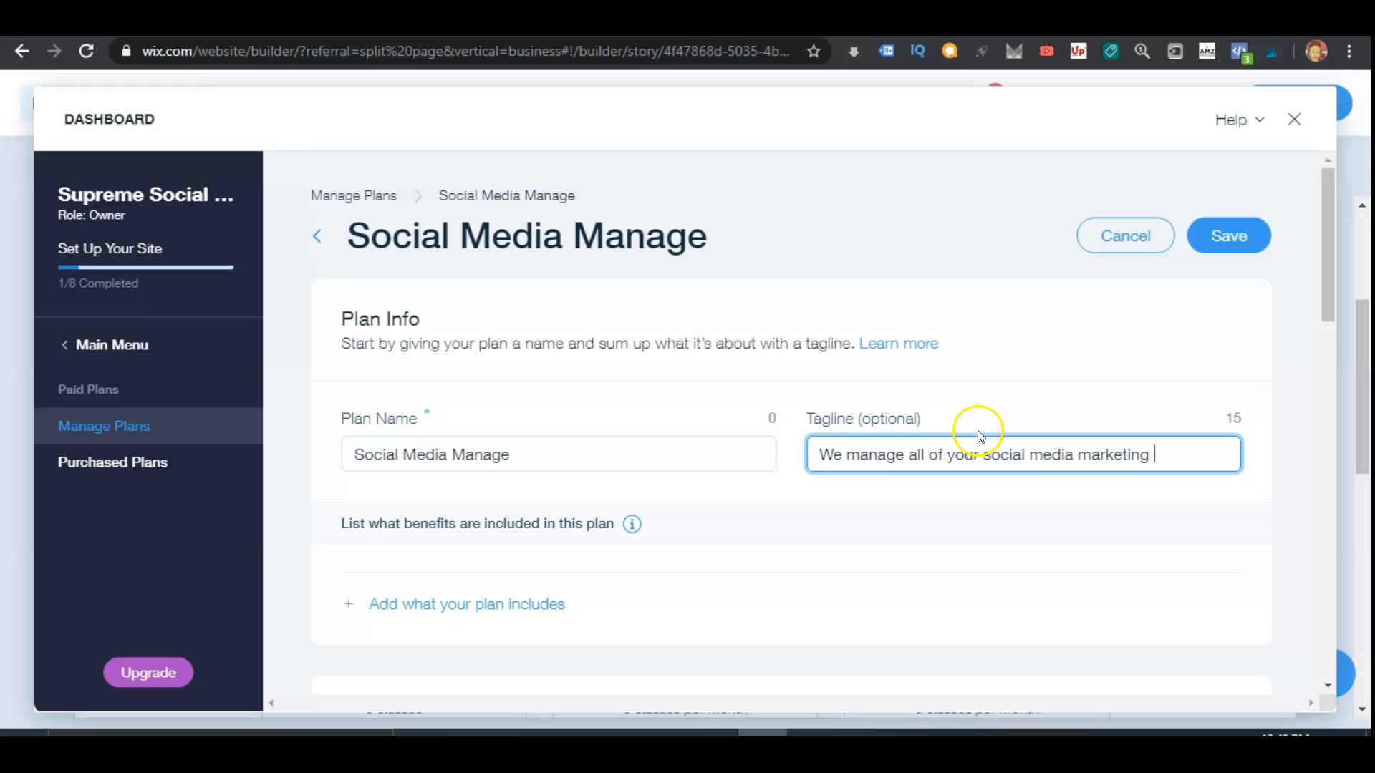
key(BackSpace)
key(BackSpace)
key(BackSpace)
key(BackSpace)
key(BackSpace)
key(BackSpace)
key(BackSpace)
key(BackSpace)
key(BackSpace)
key(BackSpace)
text(posting so )
text(that you)
key(BackSpace)
key(BackSpace)
key(BackSpace)
key(BackSpace)
key(BackSpace)
key(BackSpace)
key(BackSpace)
key(BackSpace)
key(BackSpace)
key(BackSpace)
key(BackSpace)
key(BackSpace)
text(to help free up)
key(BackSpace)
key(BackSpace)
key(BackSpace)
key(BackSpace)
key(BackSpace)
key(BackSpace)
key(BackSpace)
key(BackSpace)
key(BackSpace)
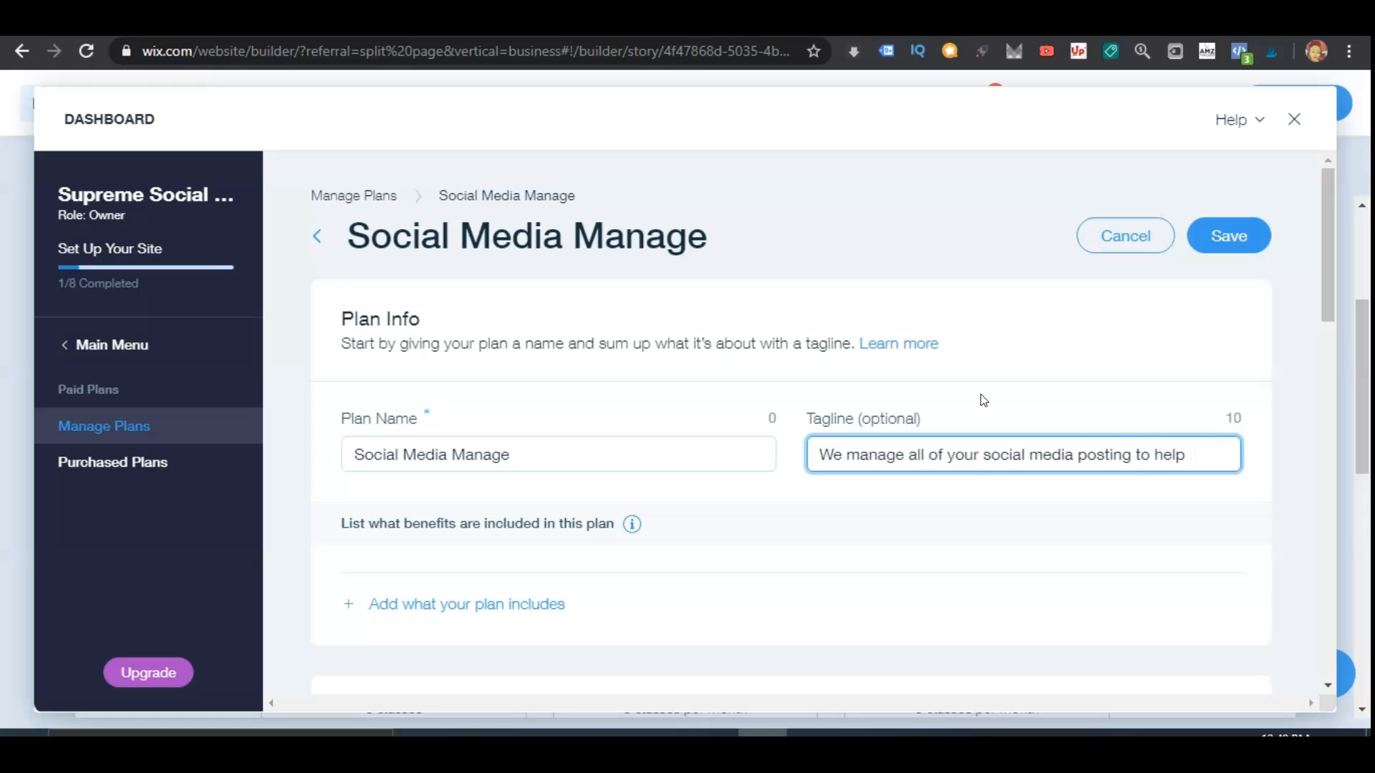
key(BackSpace)
key(BackSpace)
key(BackSpace)
key(BackSpace)
key(BackSpace)
key(BackSpace)
key(BackSpace)
key(BackSpace)
key(BackSpace)
key(BackSpace)
key(BackSpace)
key(ctrl+a)
key(BackSpace)
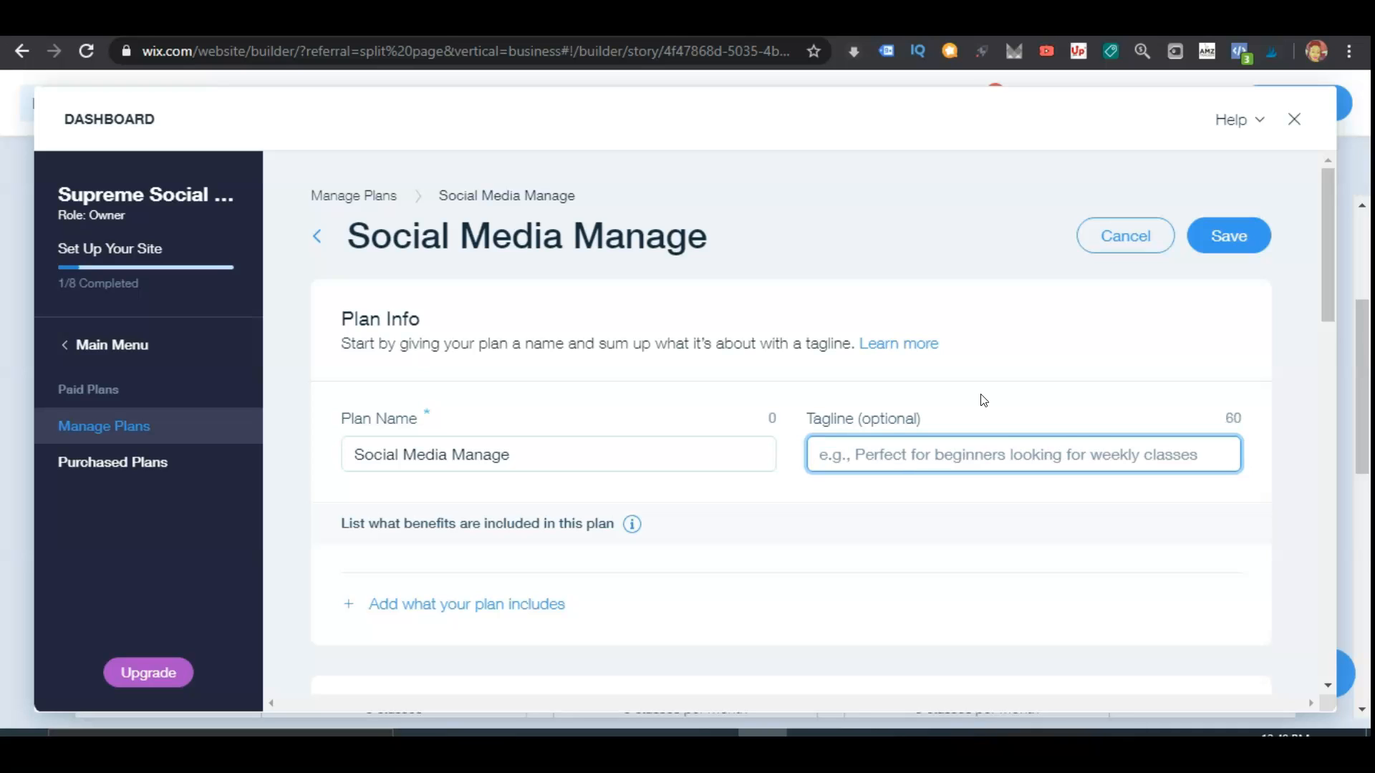
- Set the plan's tagline to "Perfect for business looking to expand their reach."
text(Perfect)
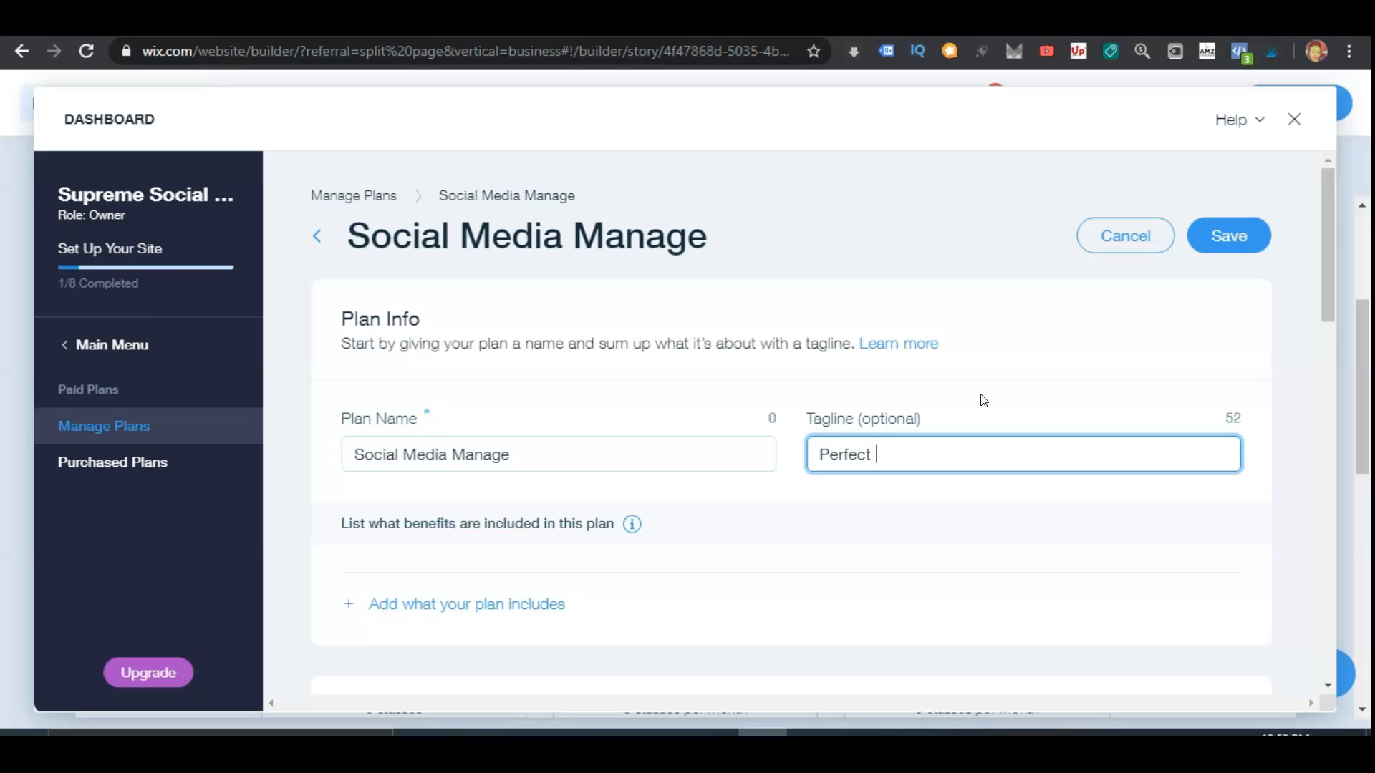
text(usiness looking to expand their reach.)
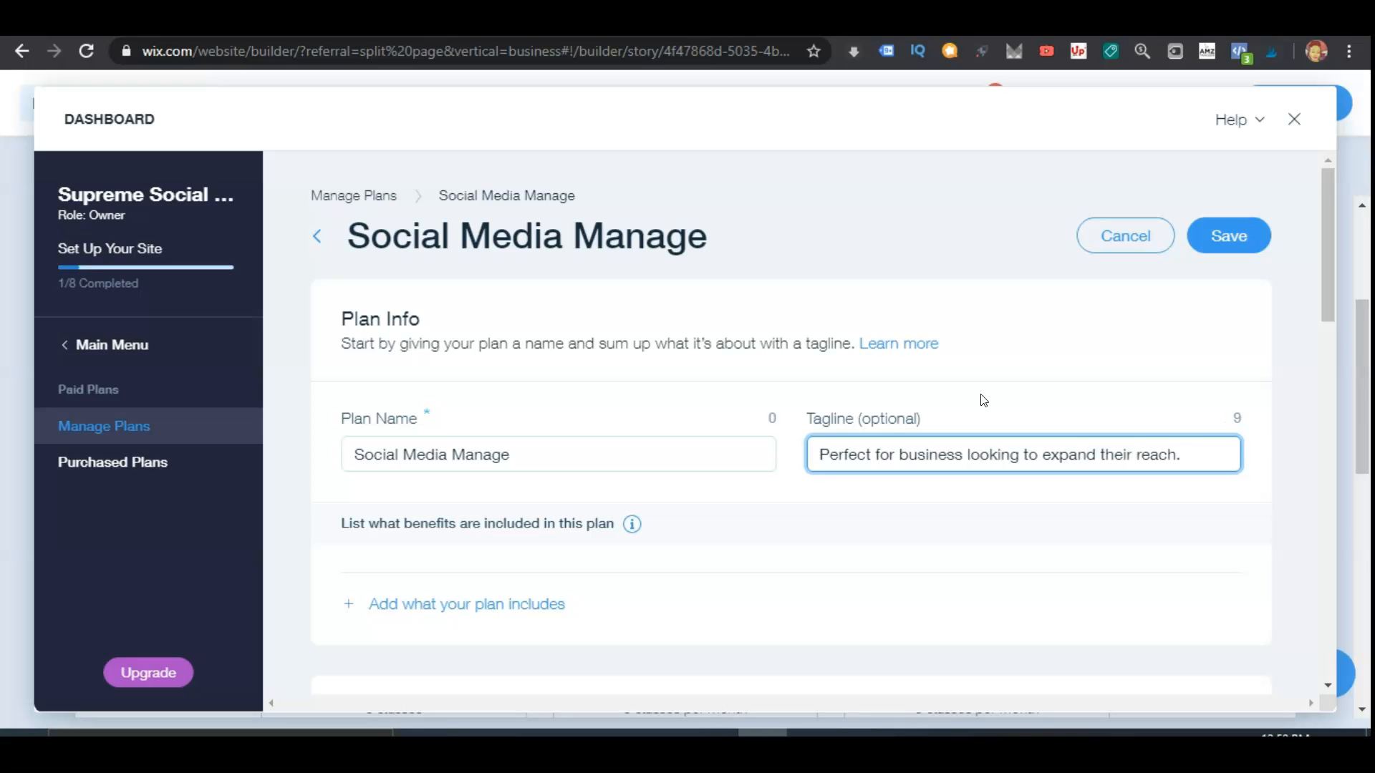
- Add three blank entries to the list of benefits included in the plan, and make the first one ready for text
click(427, 610)
scroll(408, 580, down, 1)
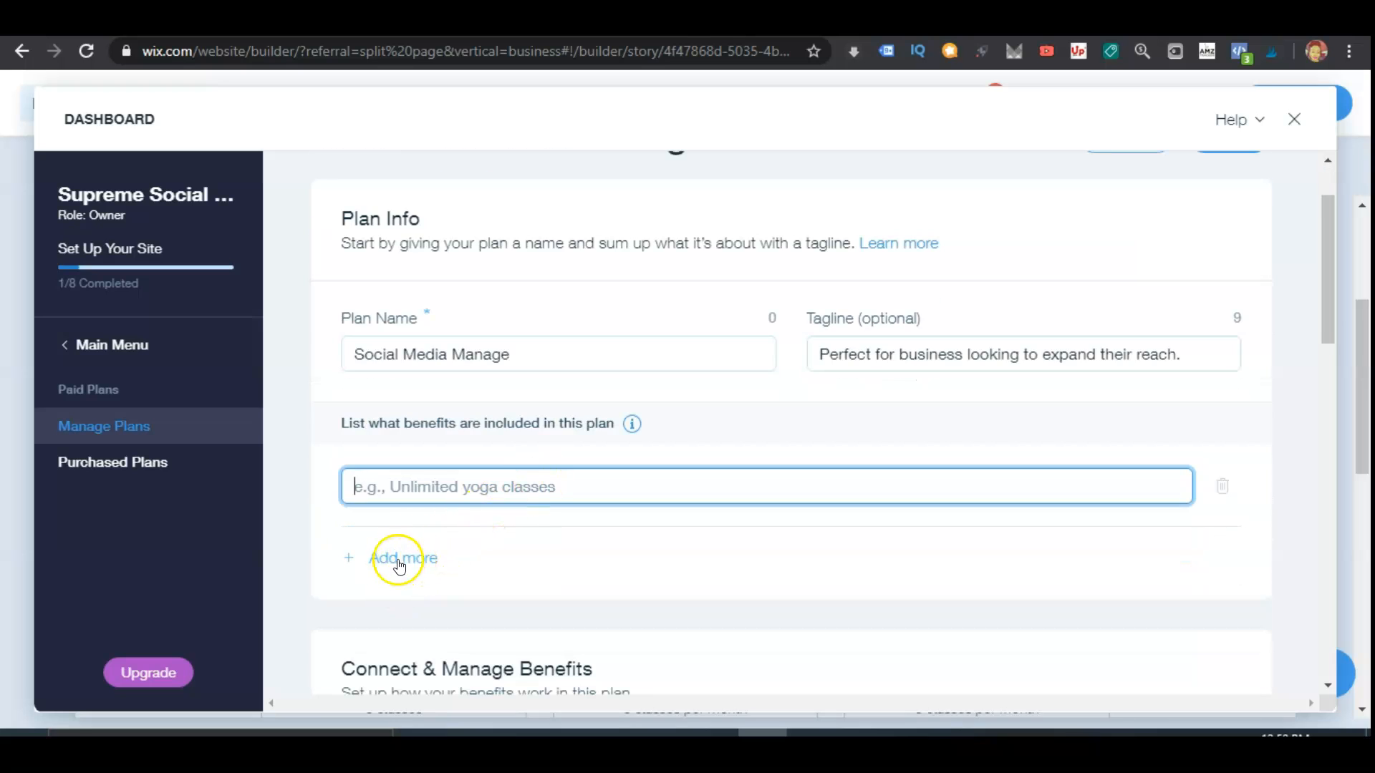
click(398, 558)
click(406, 610)
click(446, 507)
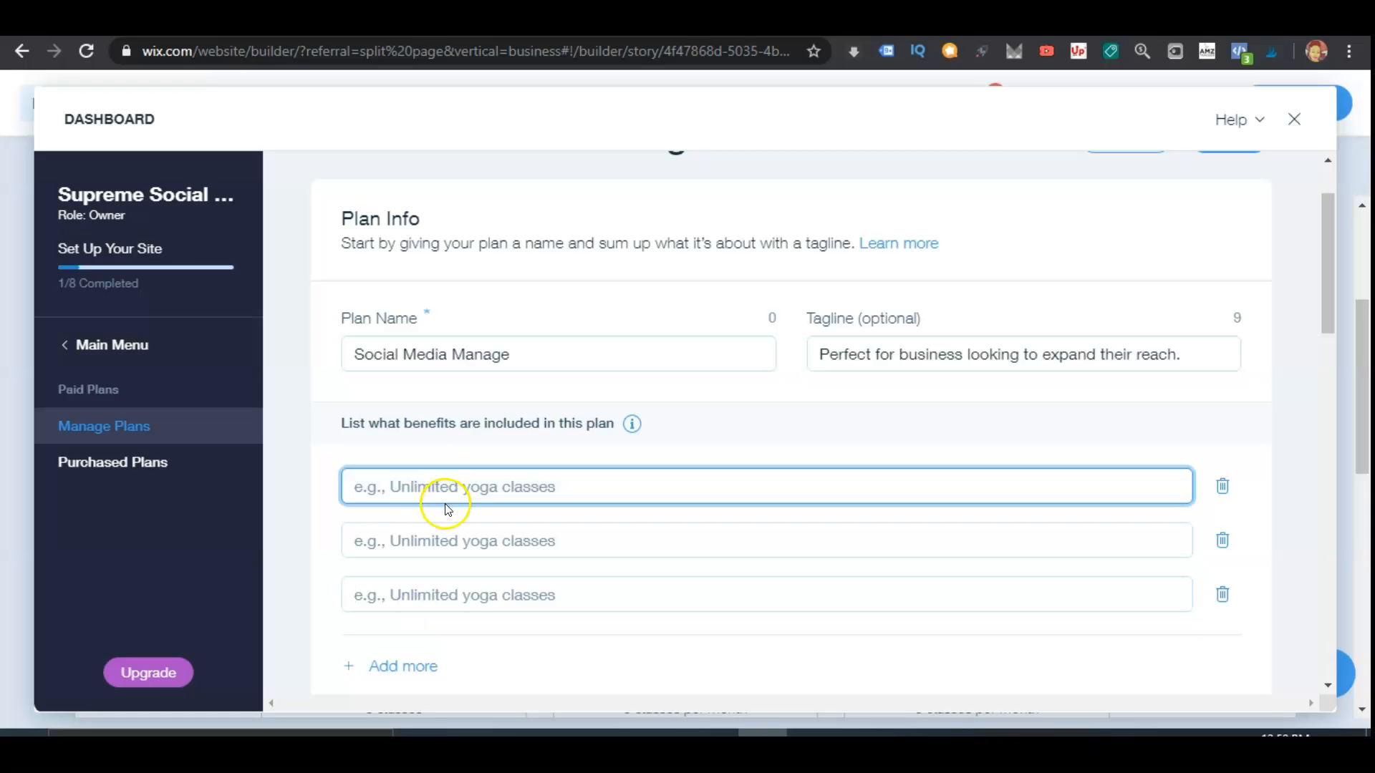
- Enter "Manage 5 social media accounts" as the plan's first benefit
text(Manage)
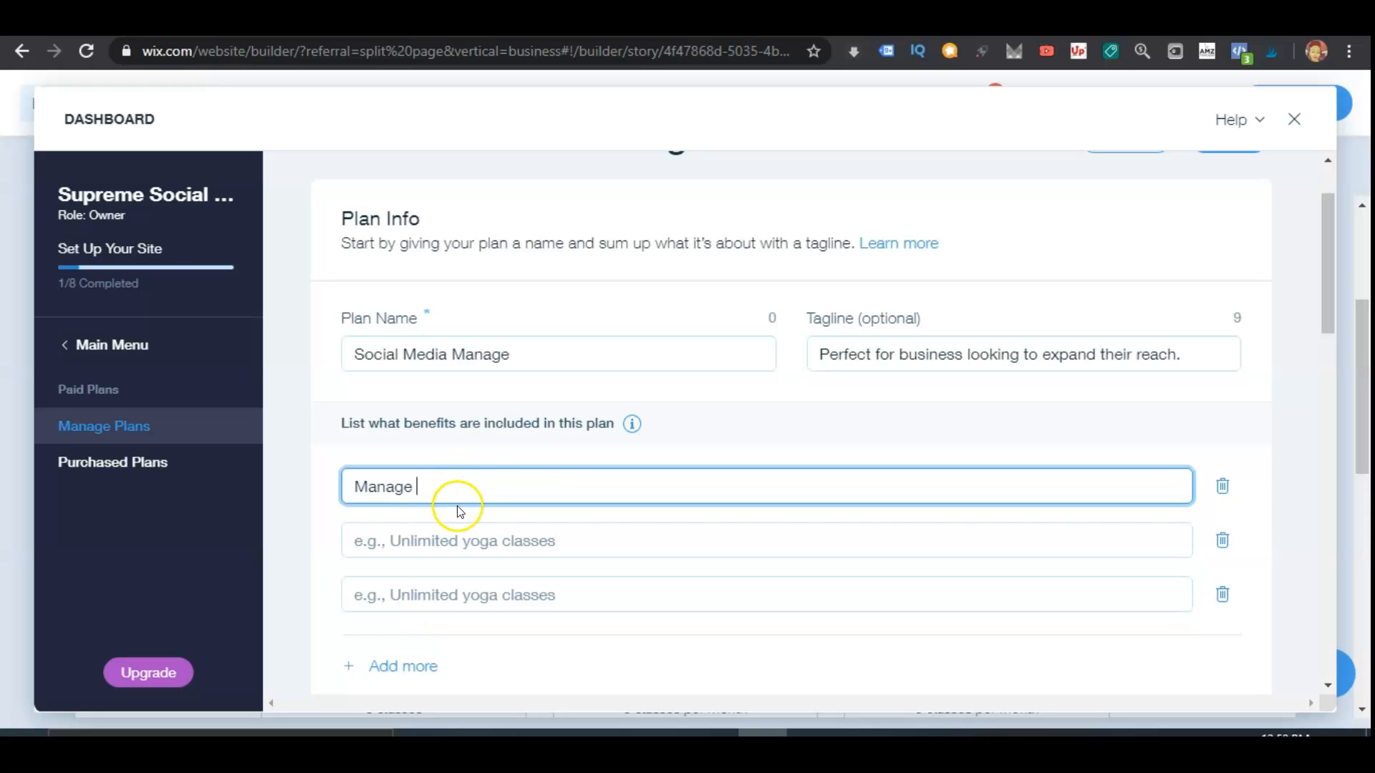
text( 5 acc)
key(BackSpace)
key(BackSpace)
key(BackSpace)
text(social media accounts)
- Enter "Post 3 times per day" as the second benefit and "Respond to comments" as the third
click(468, 538)
text(Post 3 times per day)
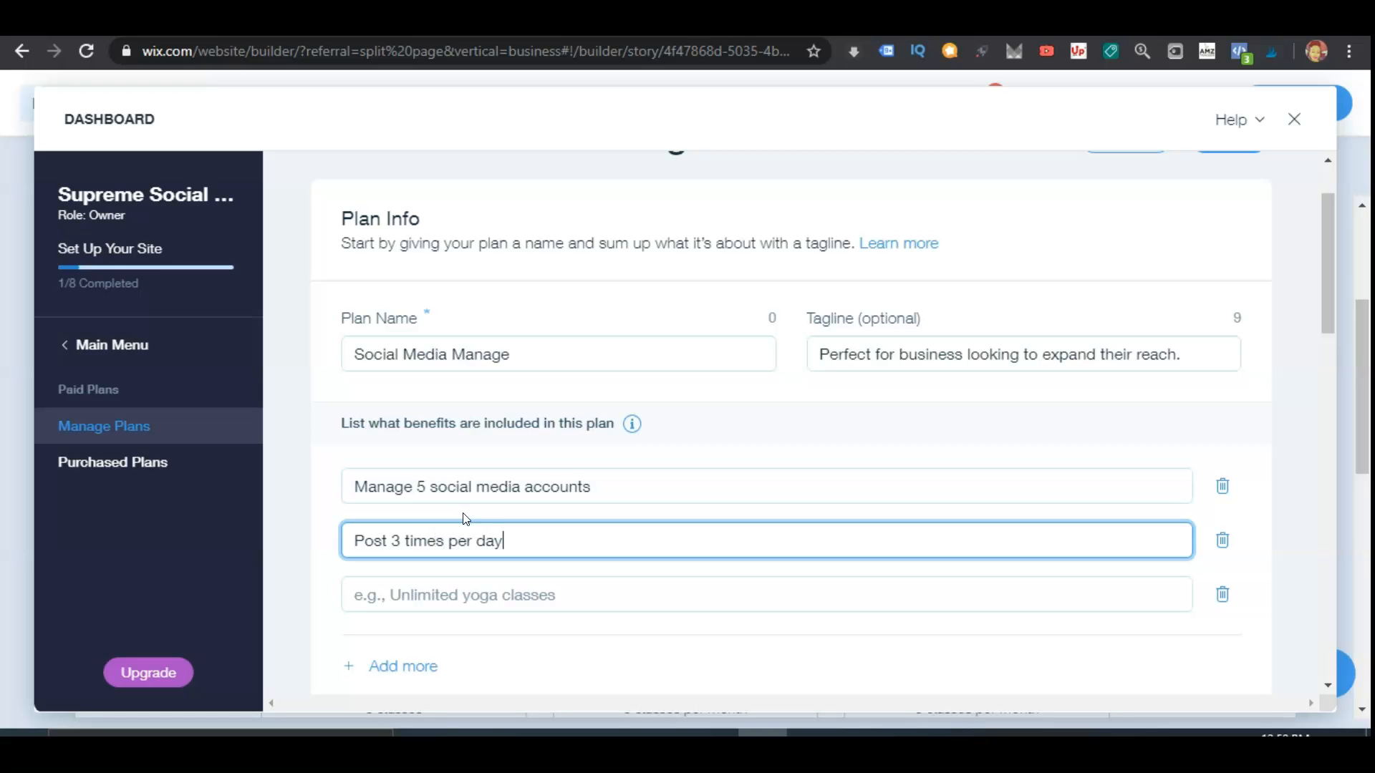
click(437, 602)
text(Respond to c)
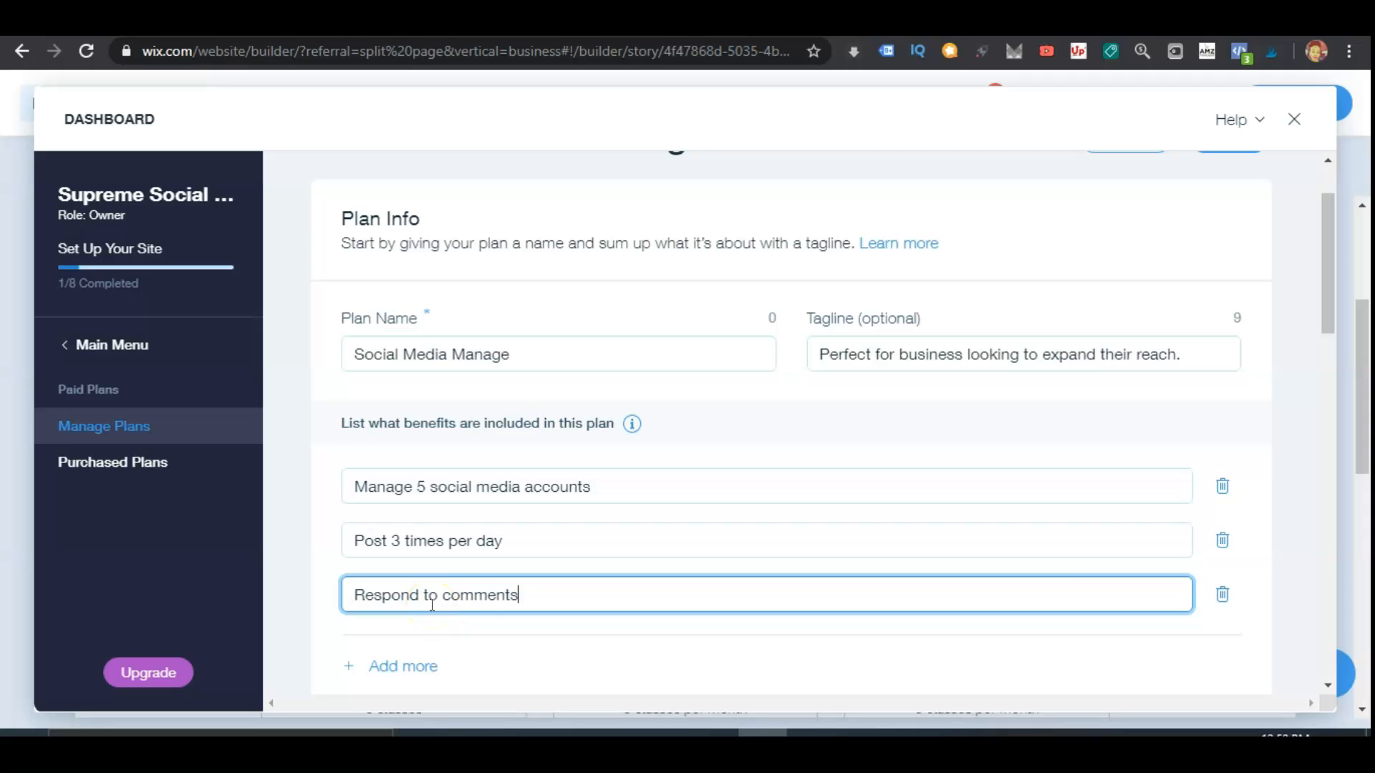
text(omments)
- Charge for the plan with recurring monthly payments at a price of $500 per month
scroll(705, 553, down, 3)
scroll(696, 555, up, 3)
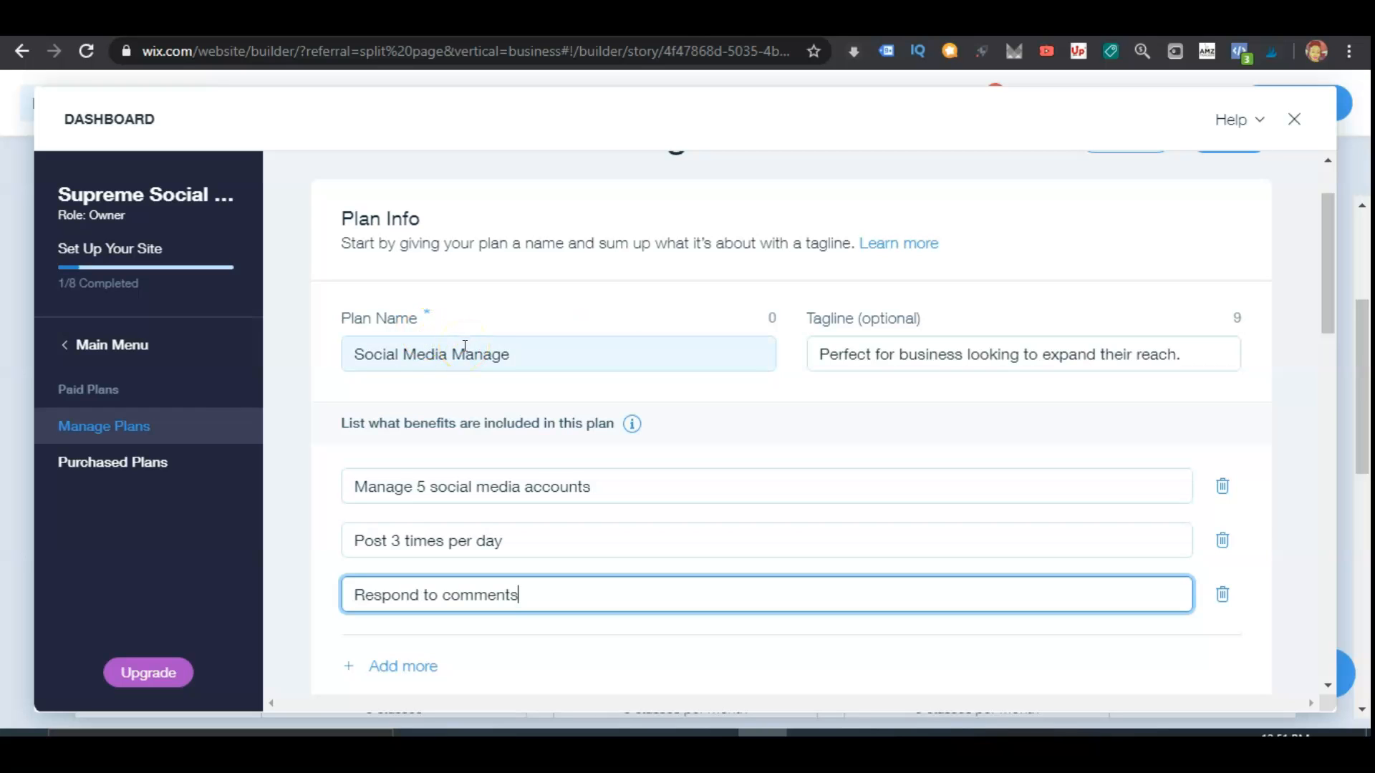
scroll(485, 343, down, 4)
scroll(344, 439, down, 4)
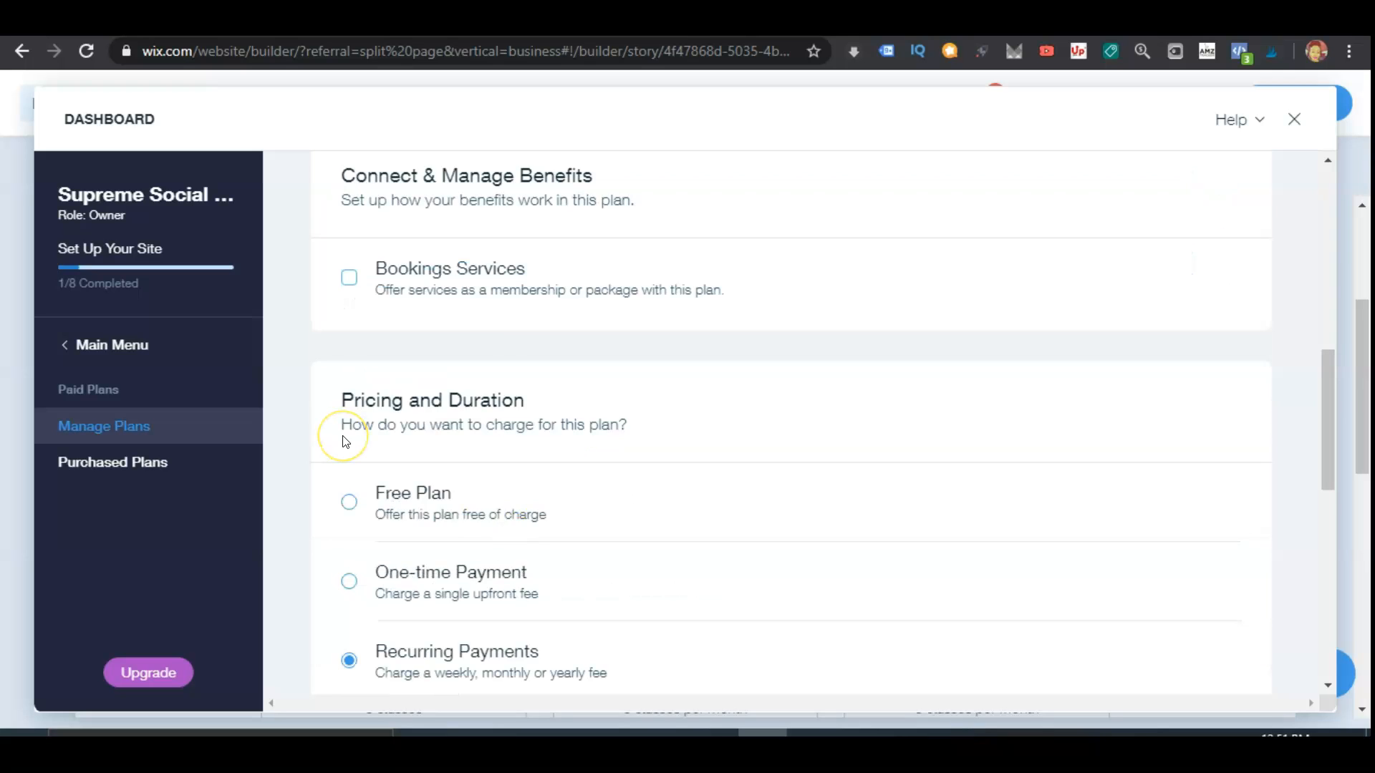
scroll(344, 441, down, 3)
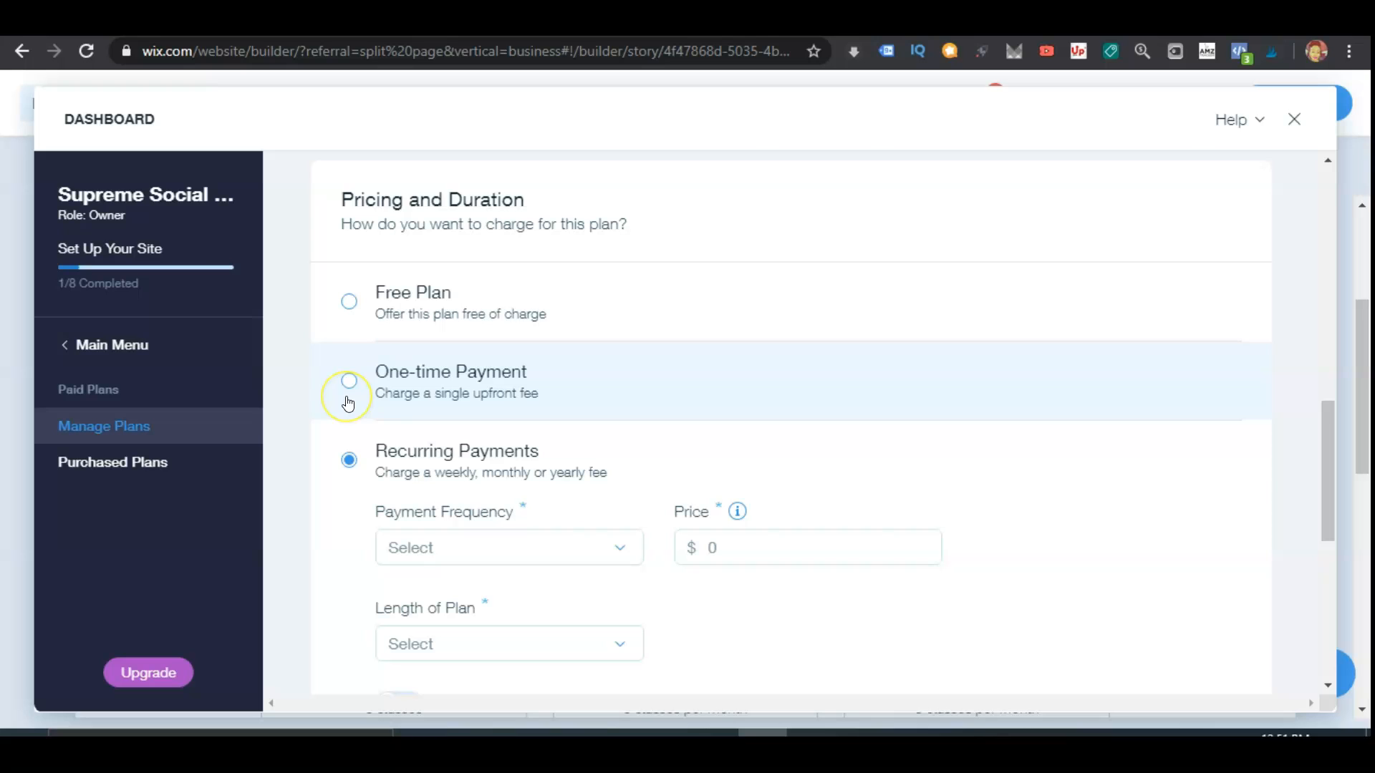
click(464, 563)
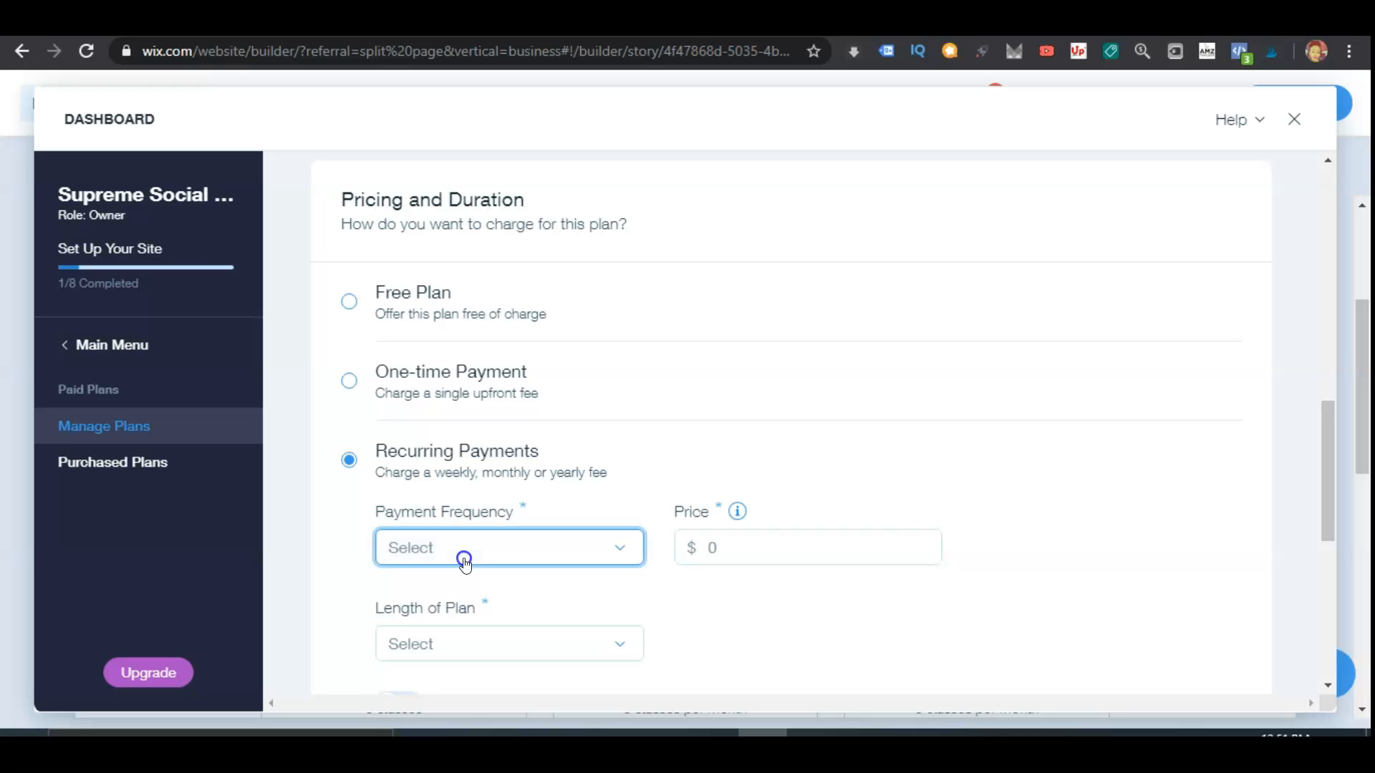
click(464, 615)
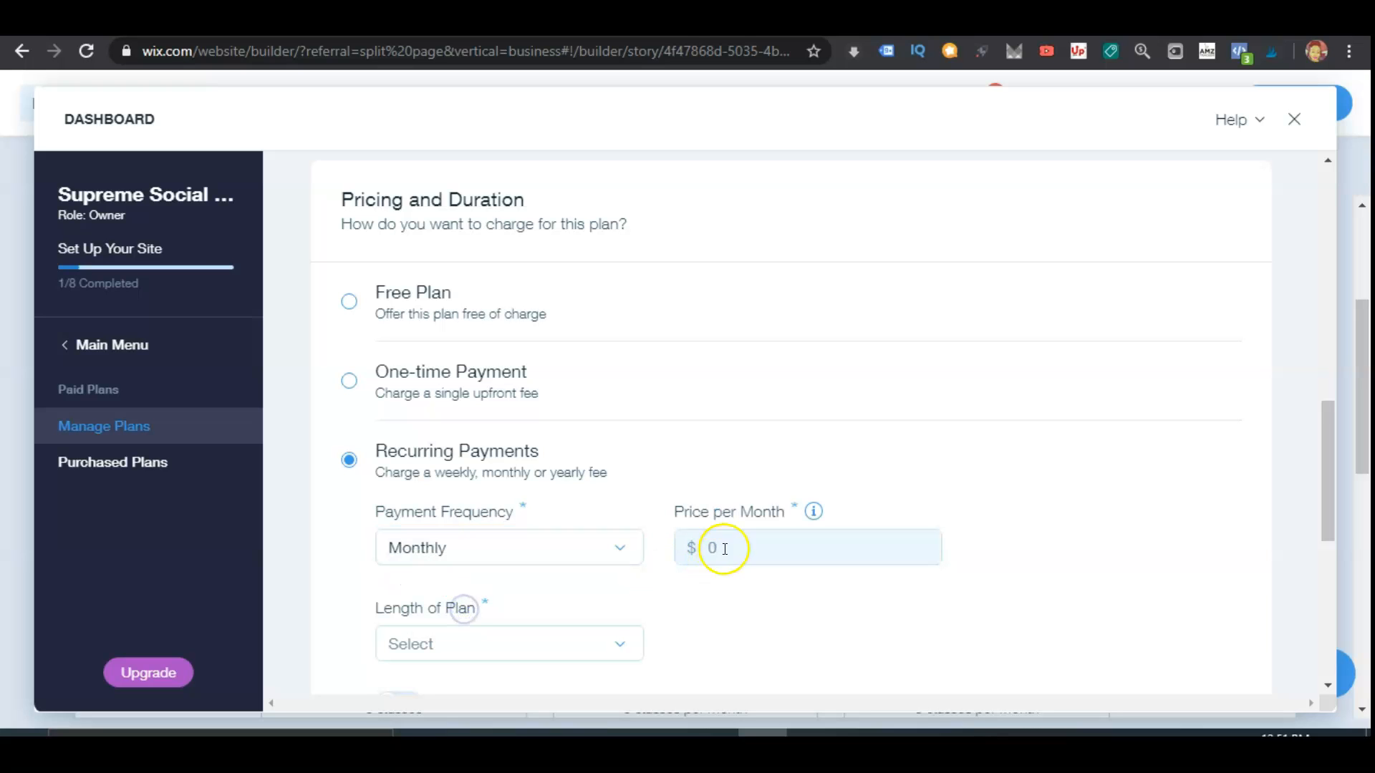
click(731, 546)
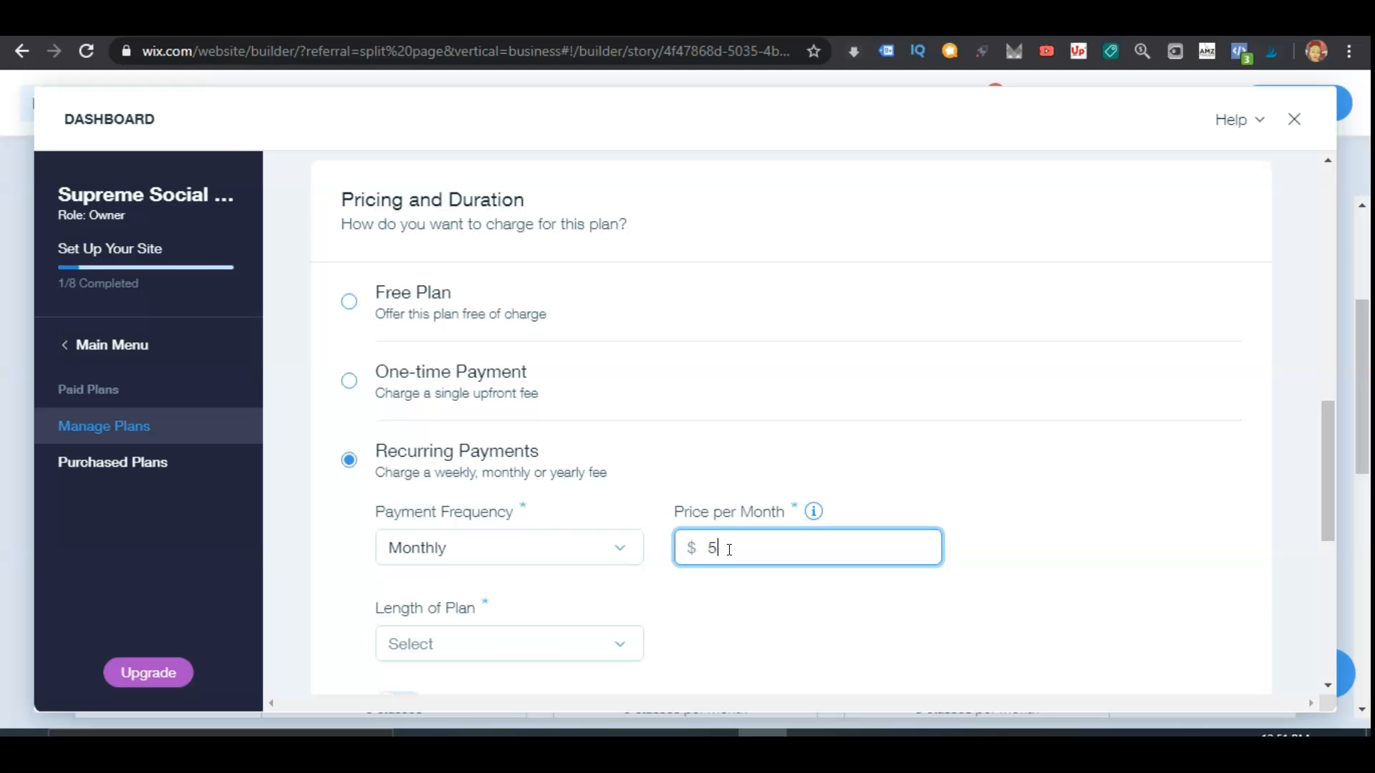
- Set the length of the plan to Until canceled
scroll(690, 604, down, 5)
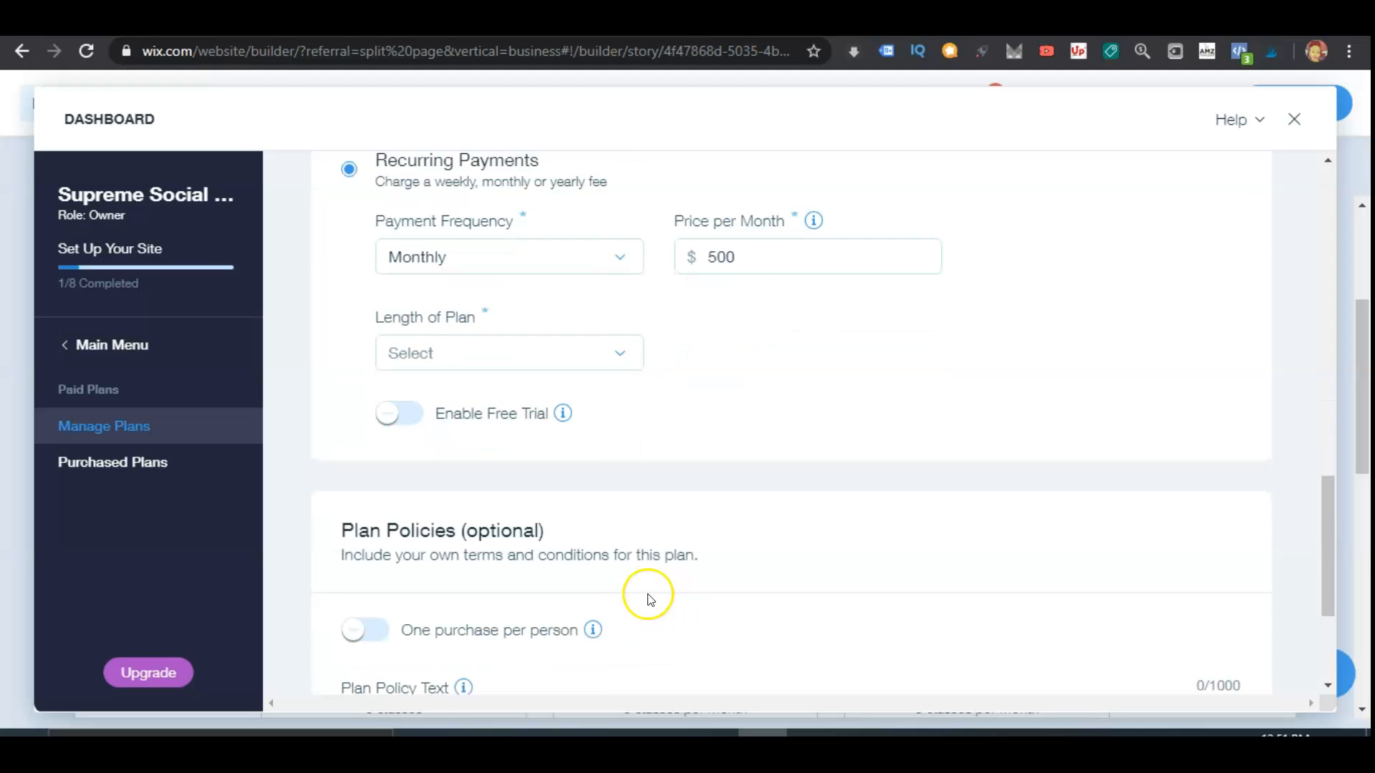
click(619, 350)
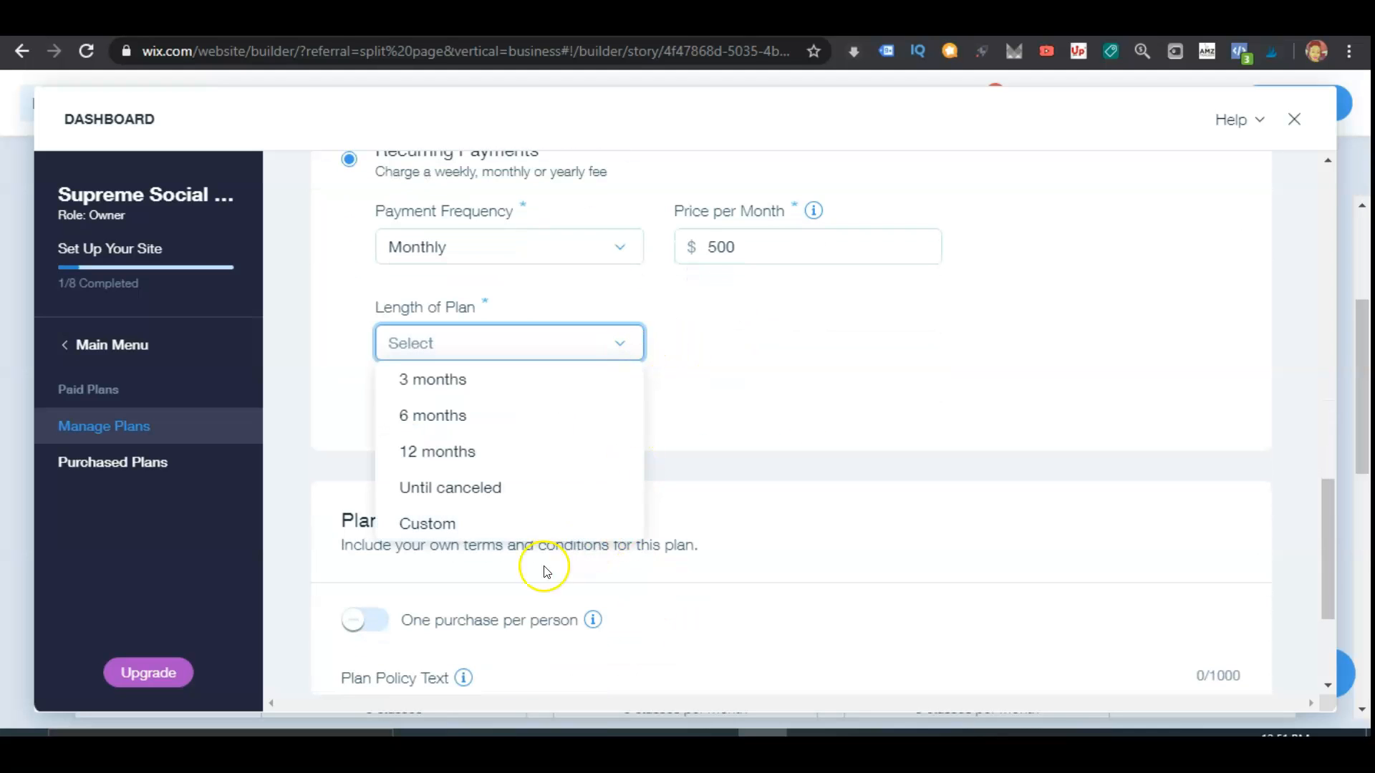
click(512, 491)
- Enter "30 Day money back guarantee!" as the plan policy text and save the plan
scroll(644, 501, down, 3)
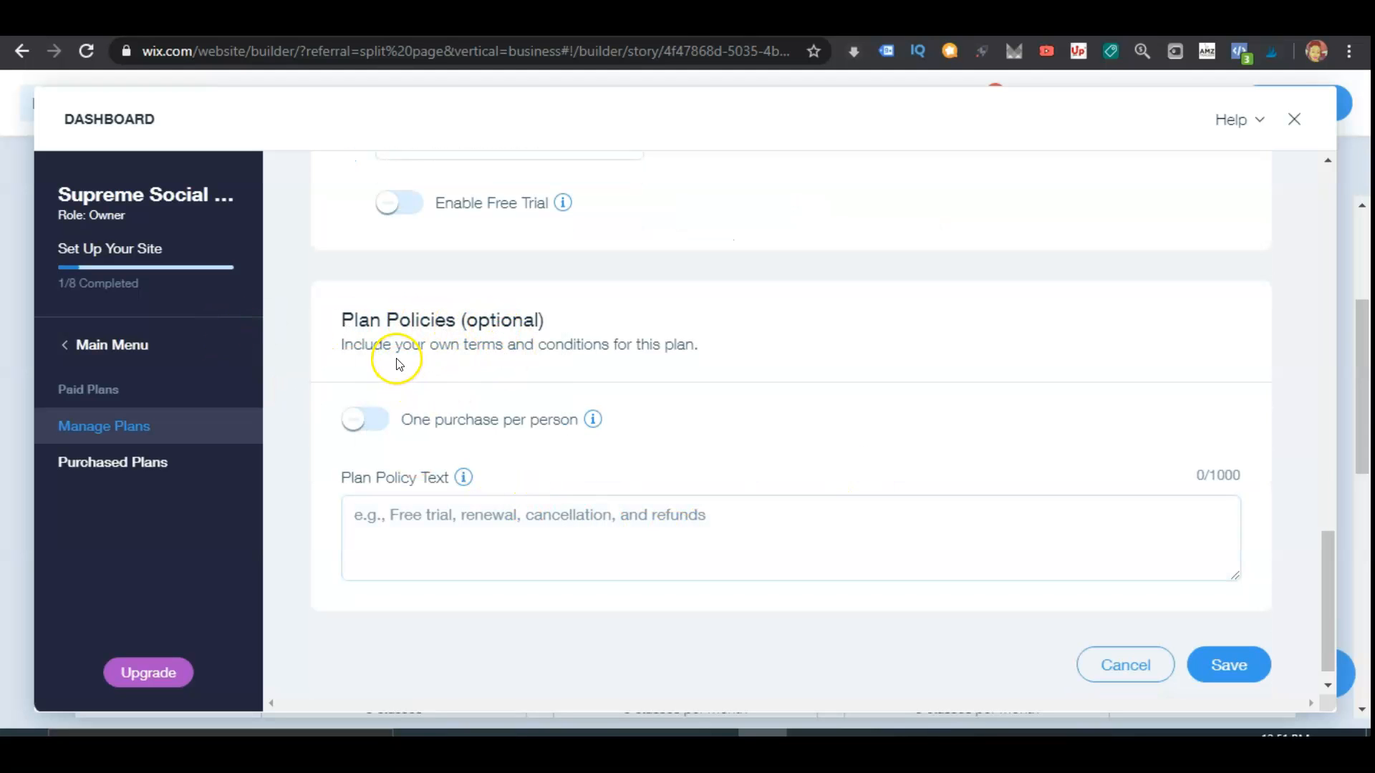
click(395, 514)
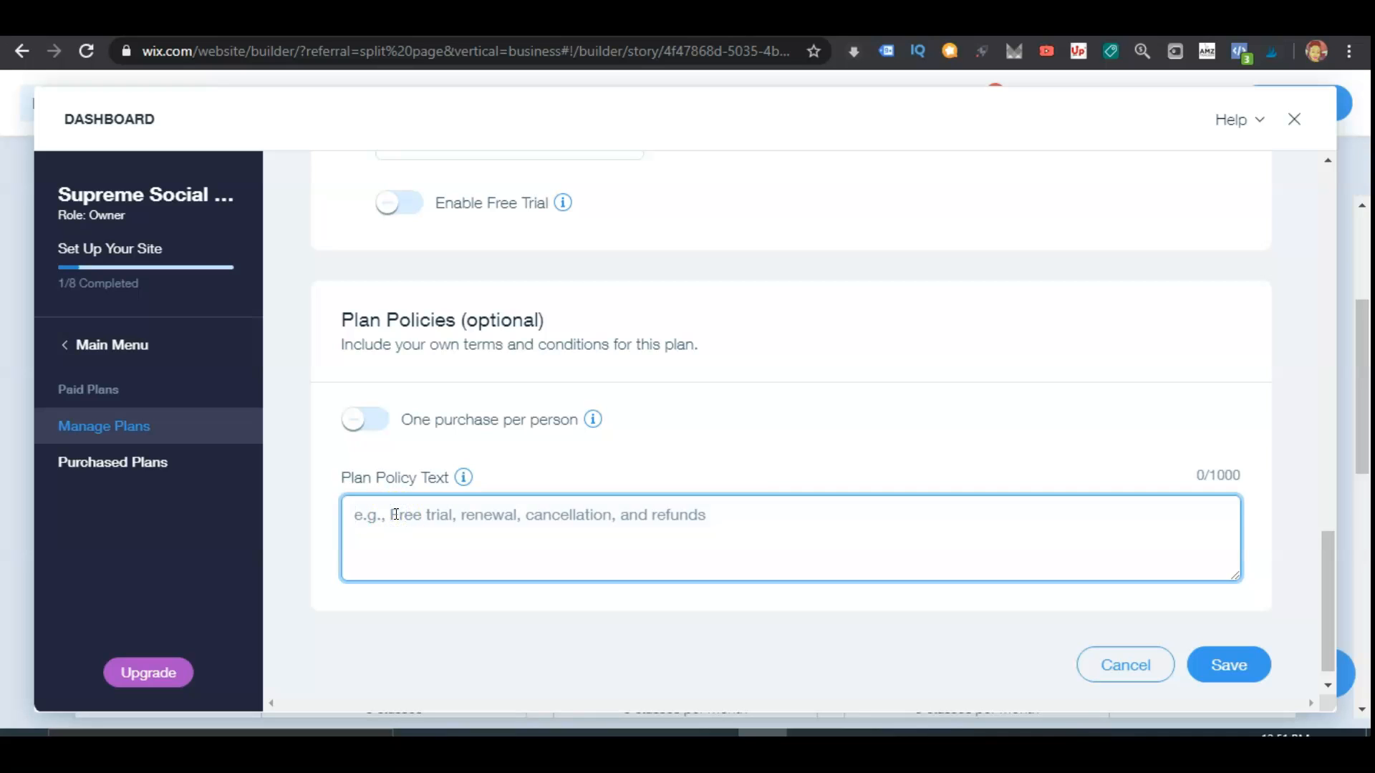
text(30 Day money back guarantee!)
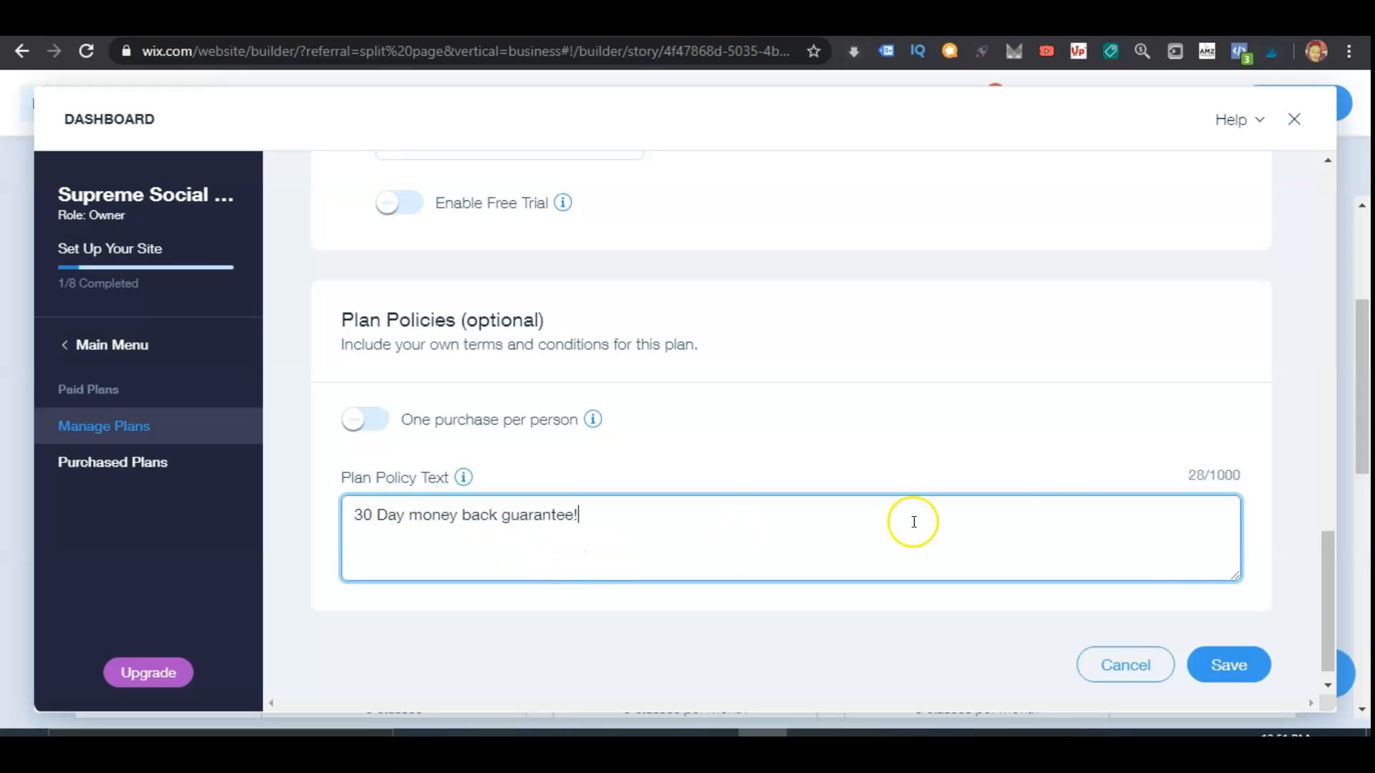
click(1241, 666)
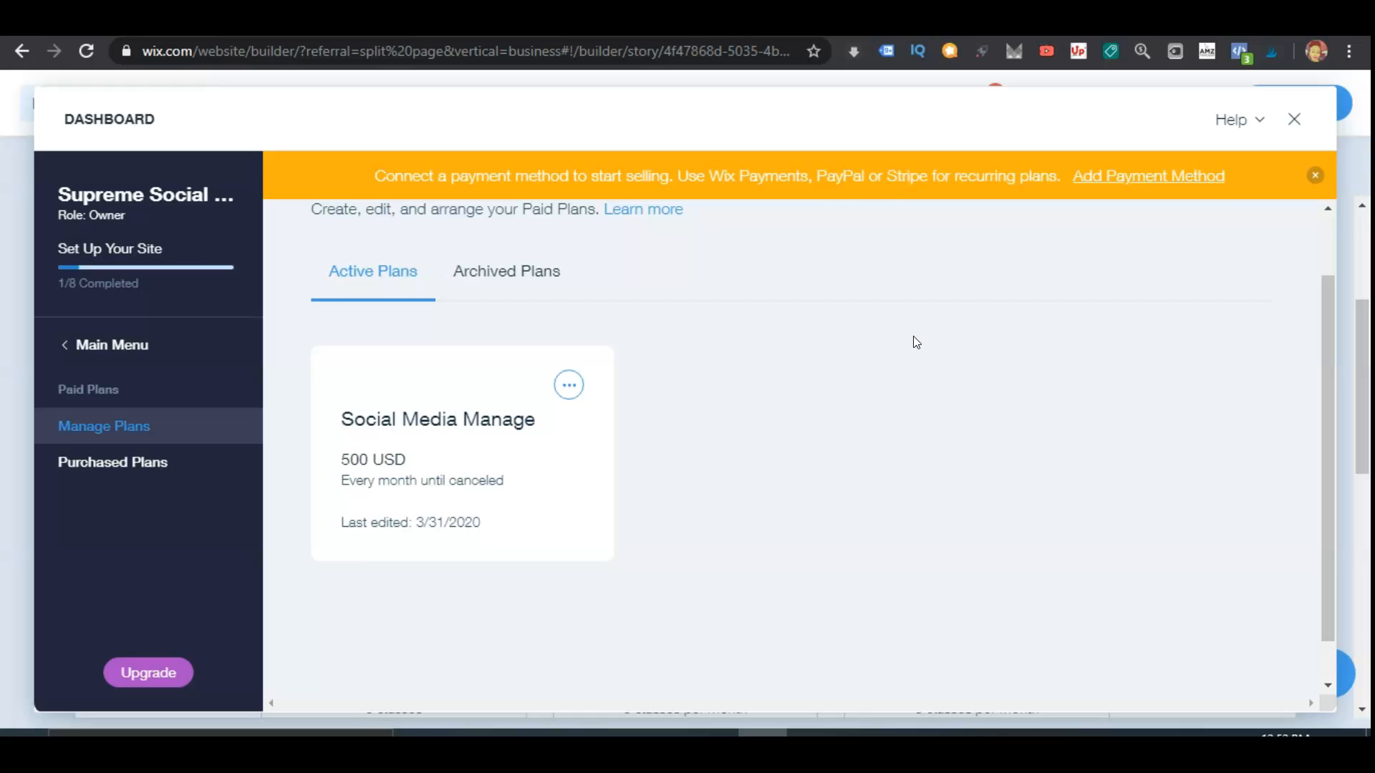
- Connect credit/debit cards with Wix and PayPal as the site's payment methods, and dismiss the upgrade offer
click(1132, 185)
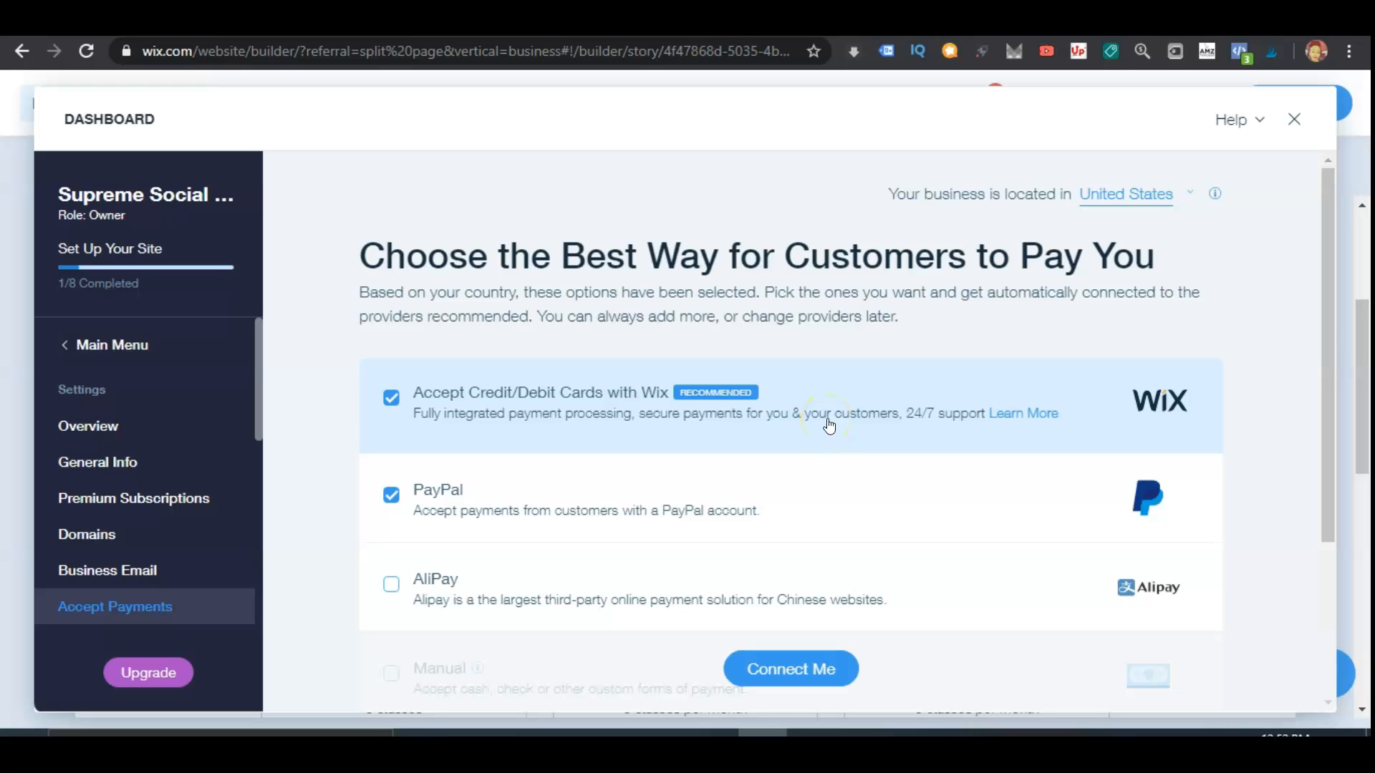
scroll(870, 440, down, 3)
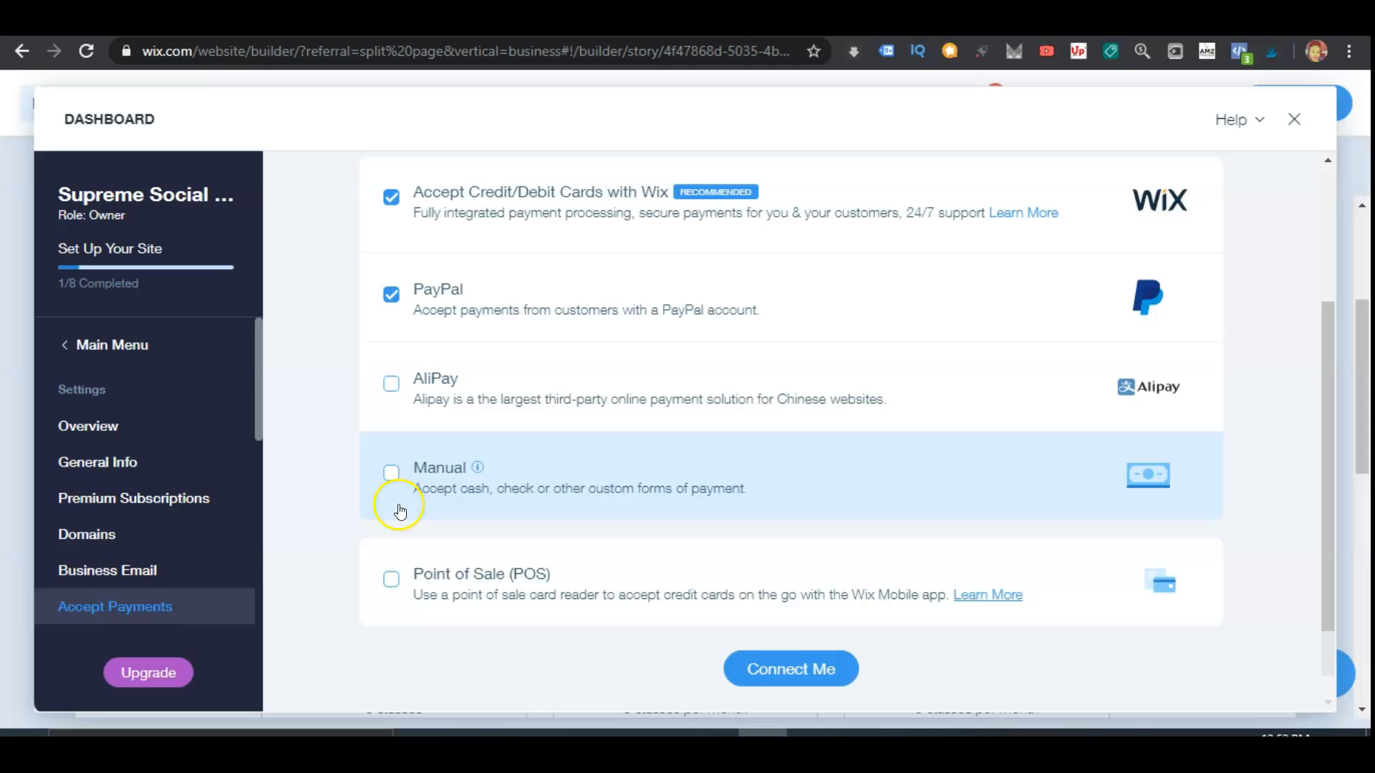
click(391, 489)
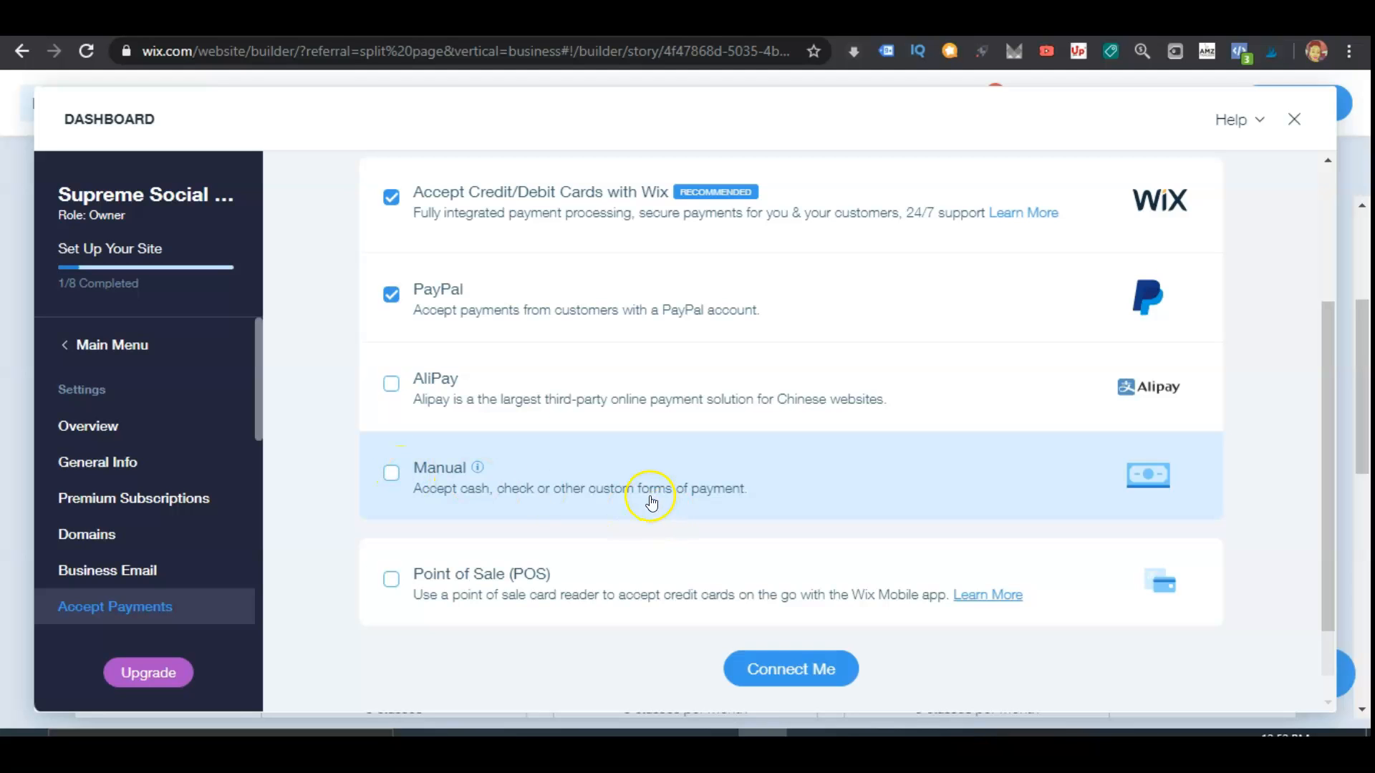
scroll(627, 494, up, 3)
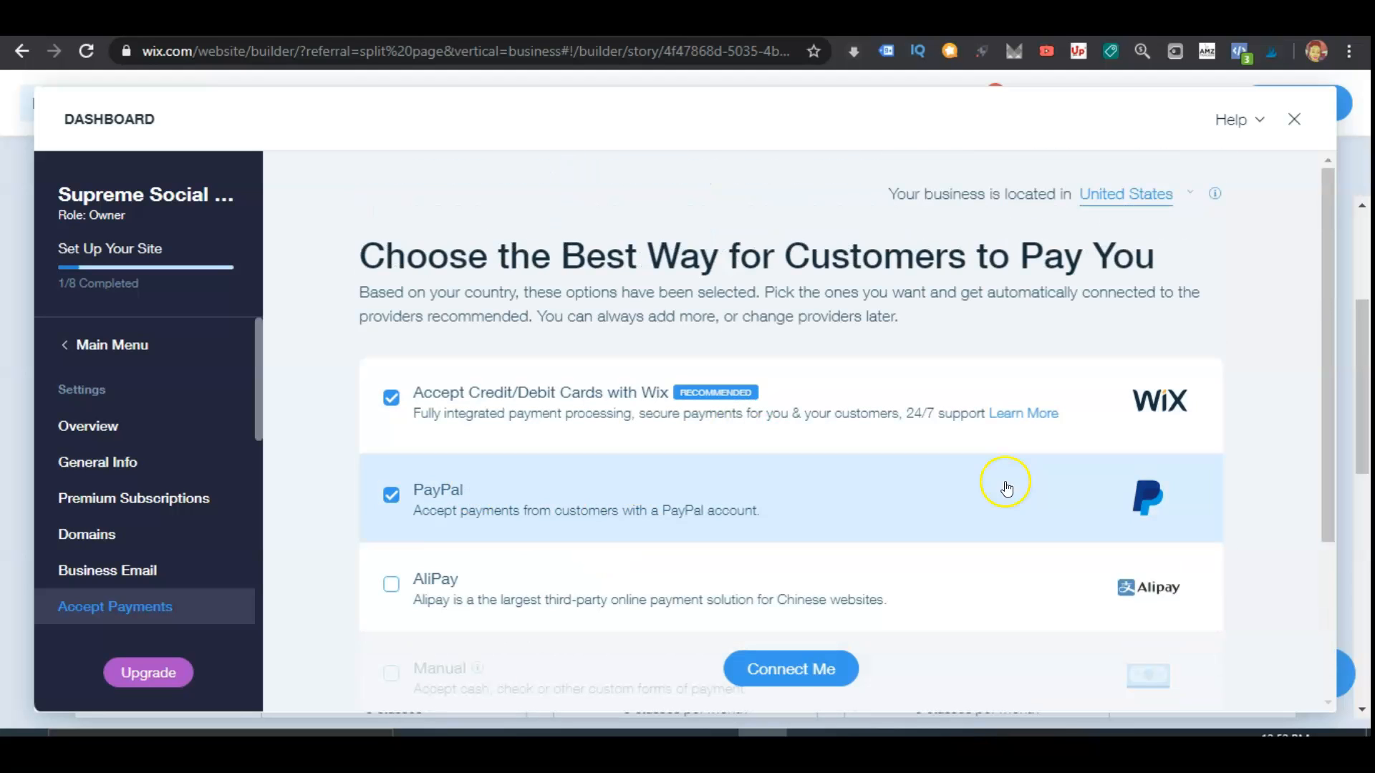
click(811, 668)
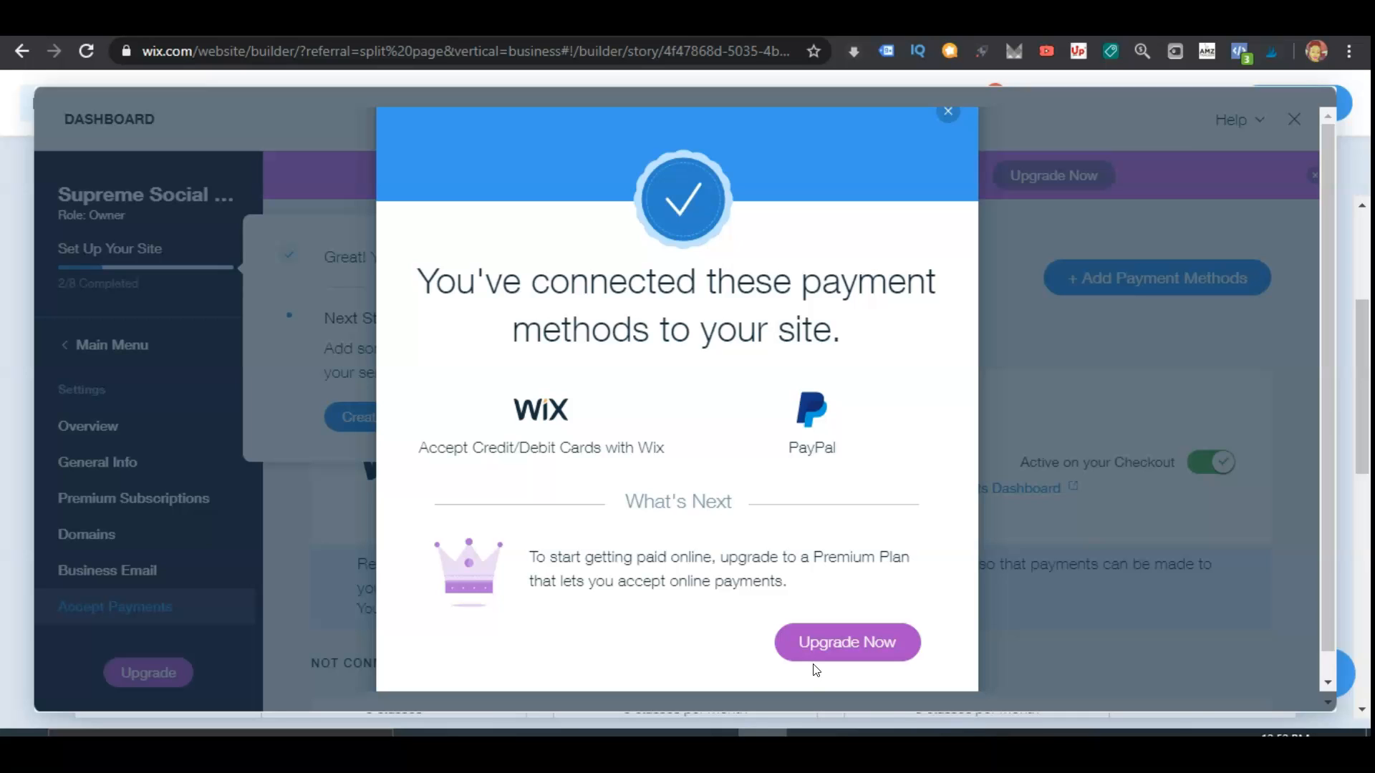
click(948, 114)
click(662, 237)
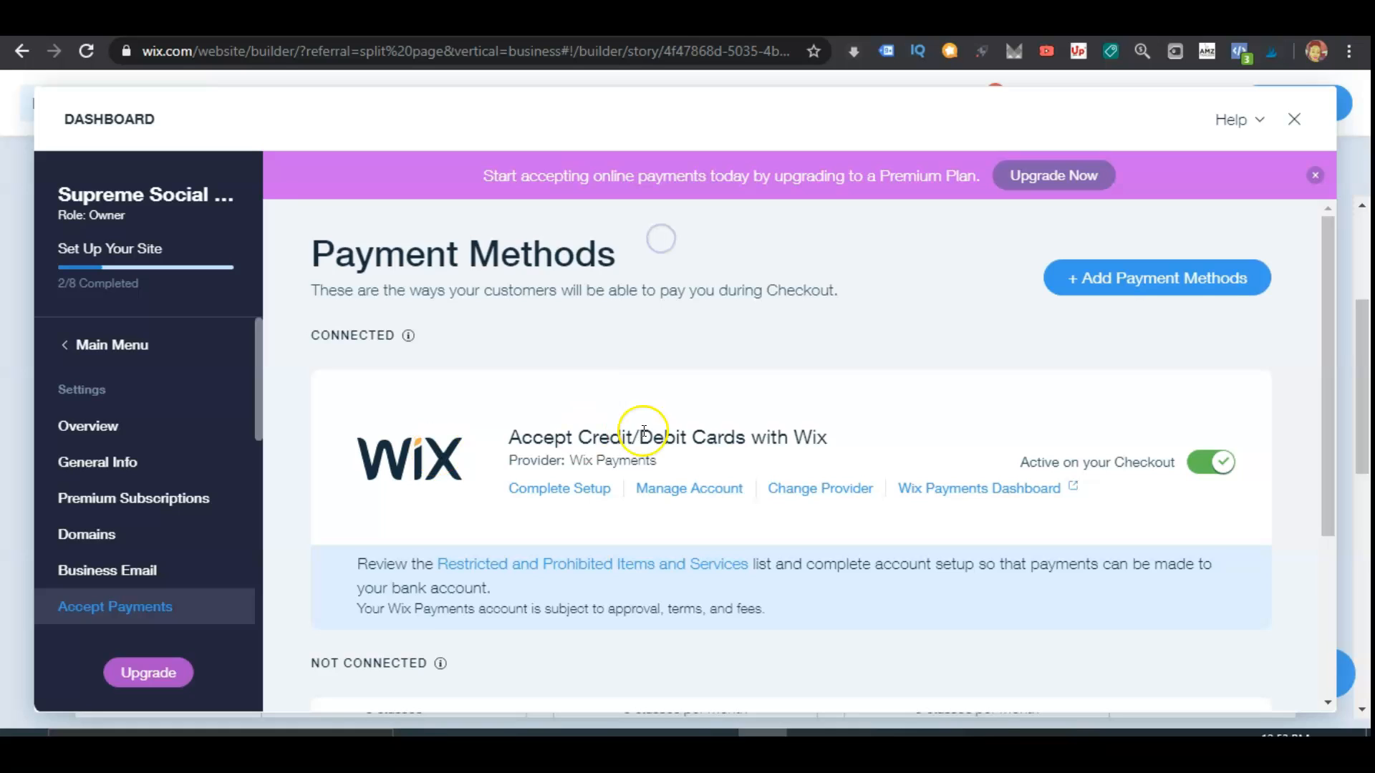
- Review the site's payment methods and open the transactions overview in the financial tools
scroll(267, 440, down, 3)
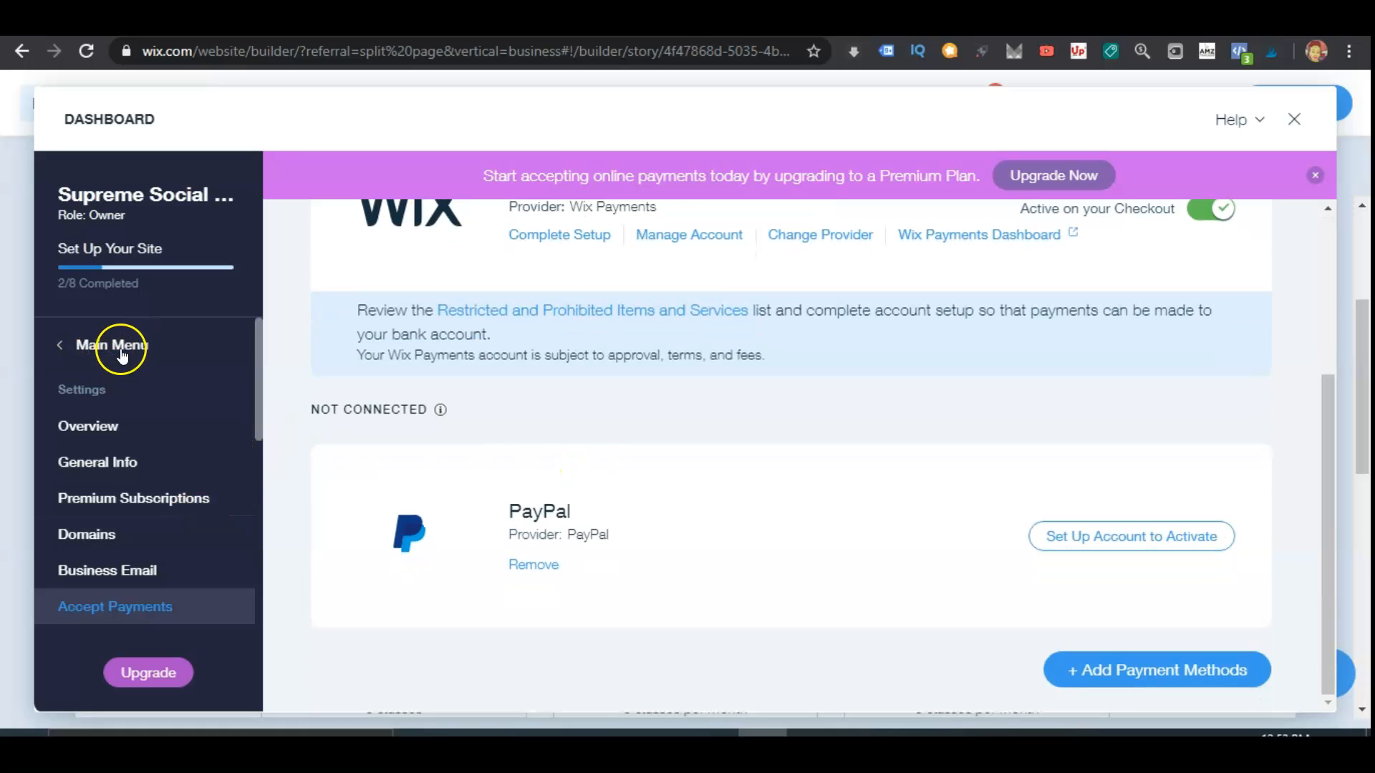
scroll(114, 429, down, 7)
scroll(118, 441, up, 1)
scroll(118, 441, up, 6)
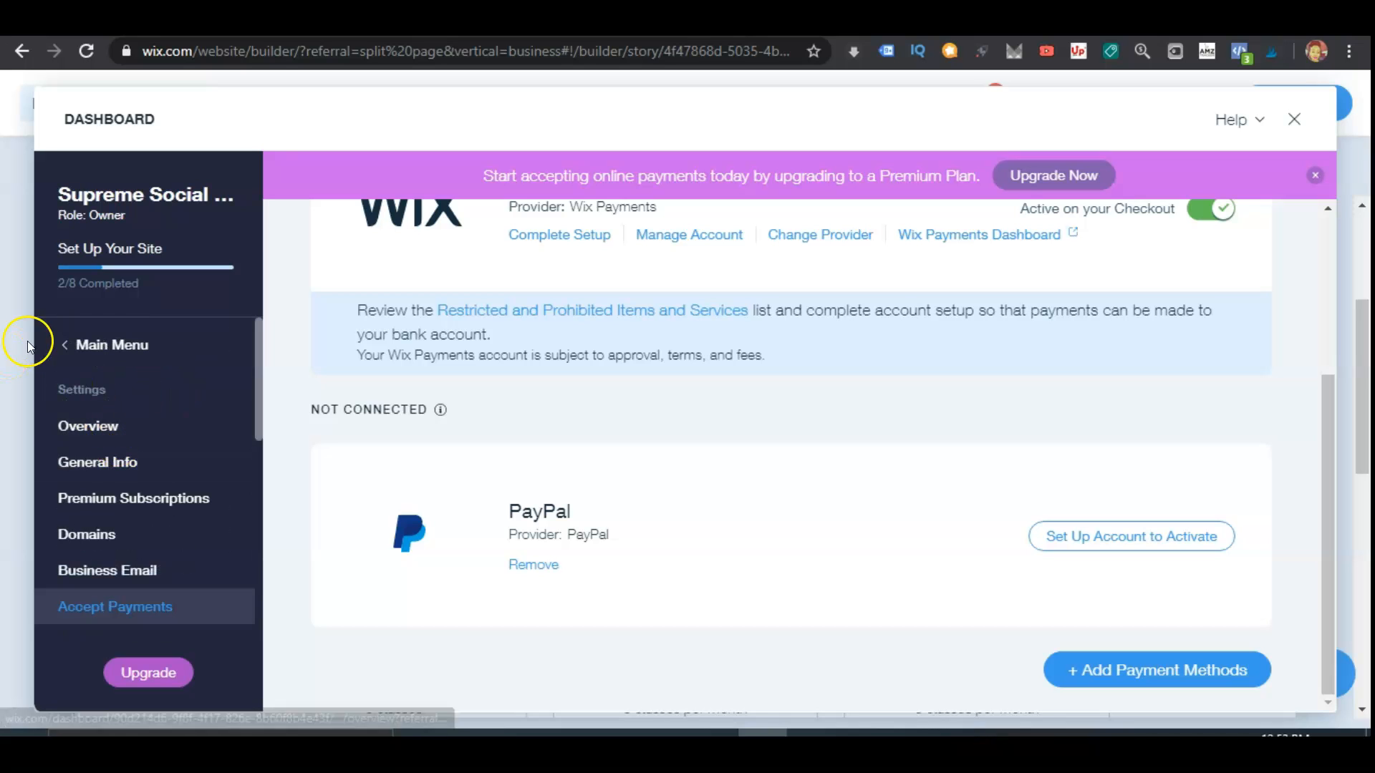
click(150, 351)
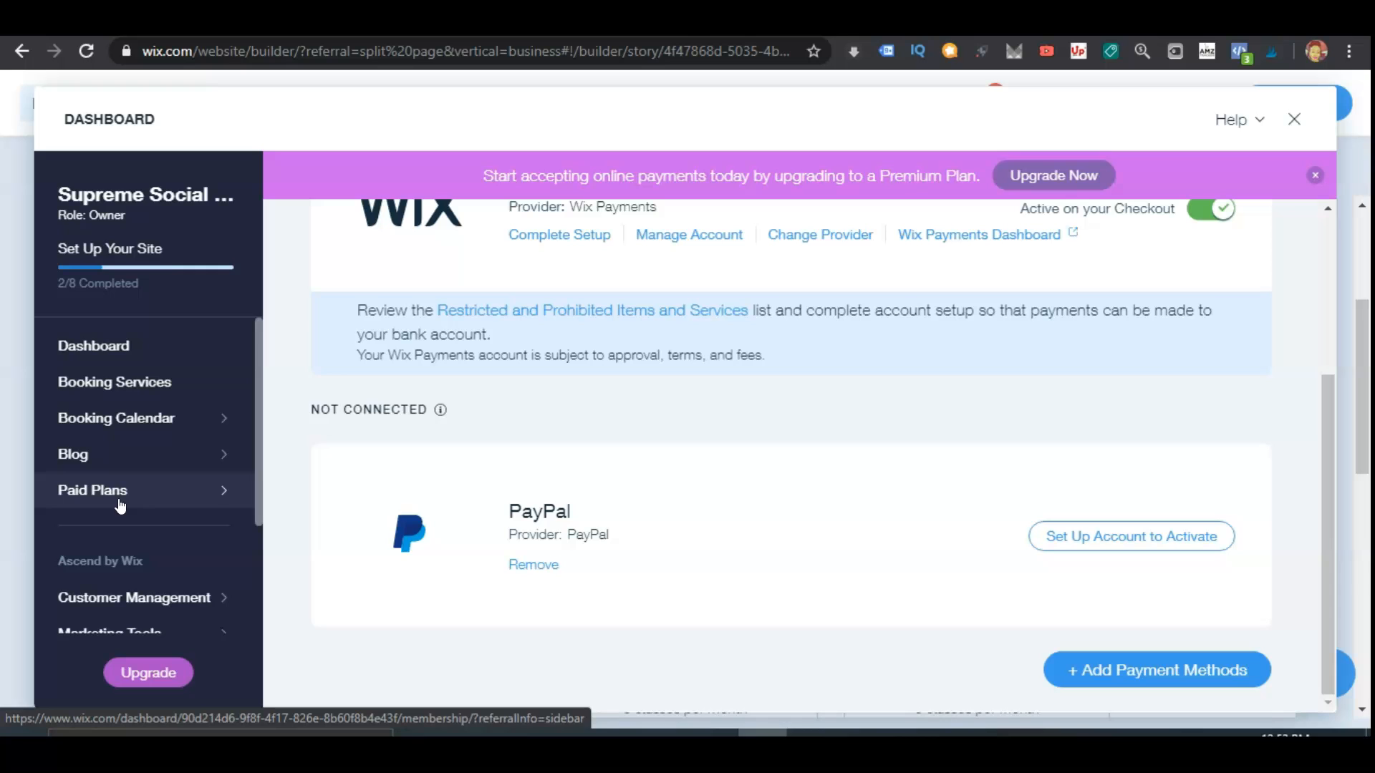
scroll(174, 415, down, 3)
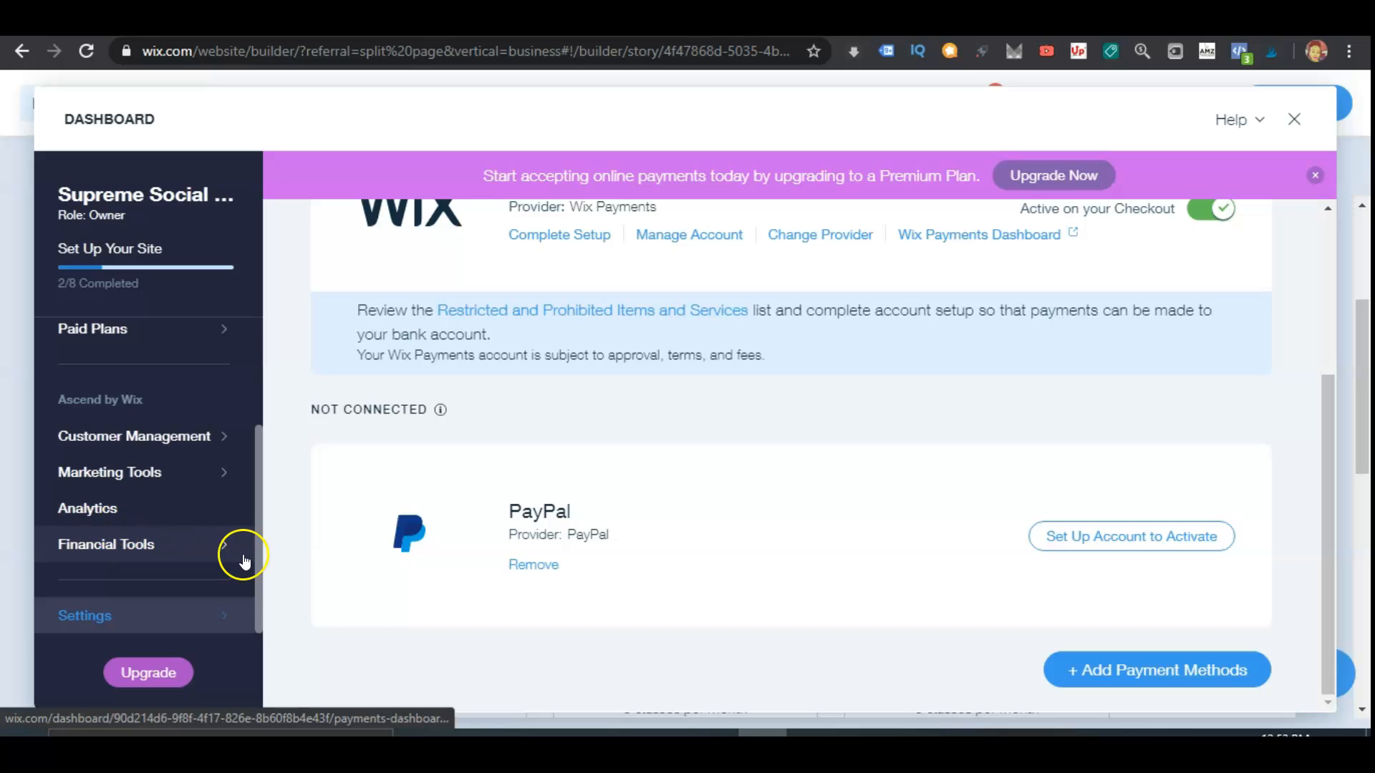
click(157, 556)
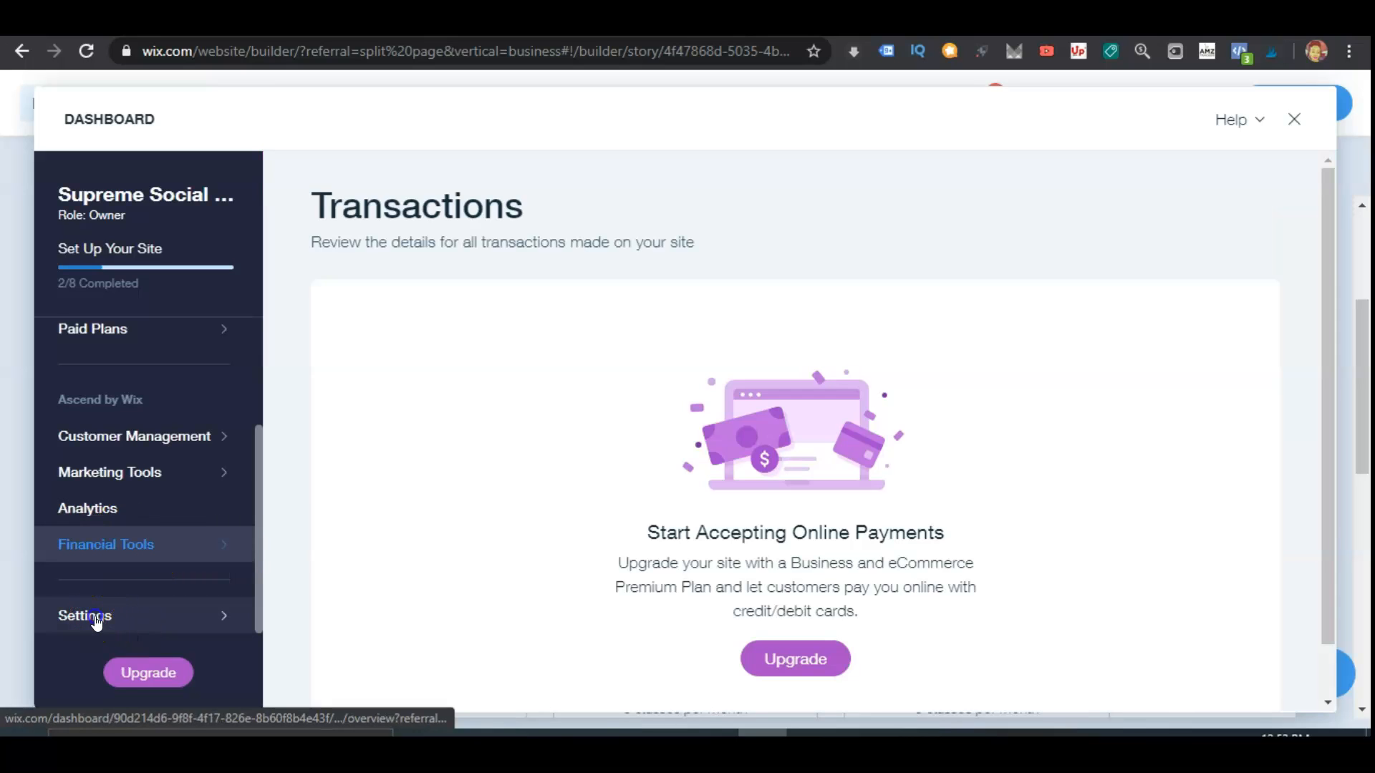
- Open the site's settings overview and examine its plan, domain, site name, general info, social, search engine and HTTPS entries
click(93, 625)
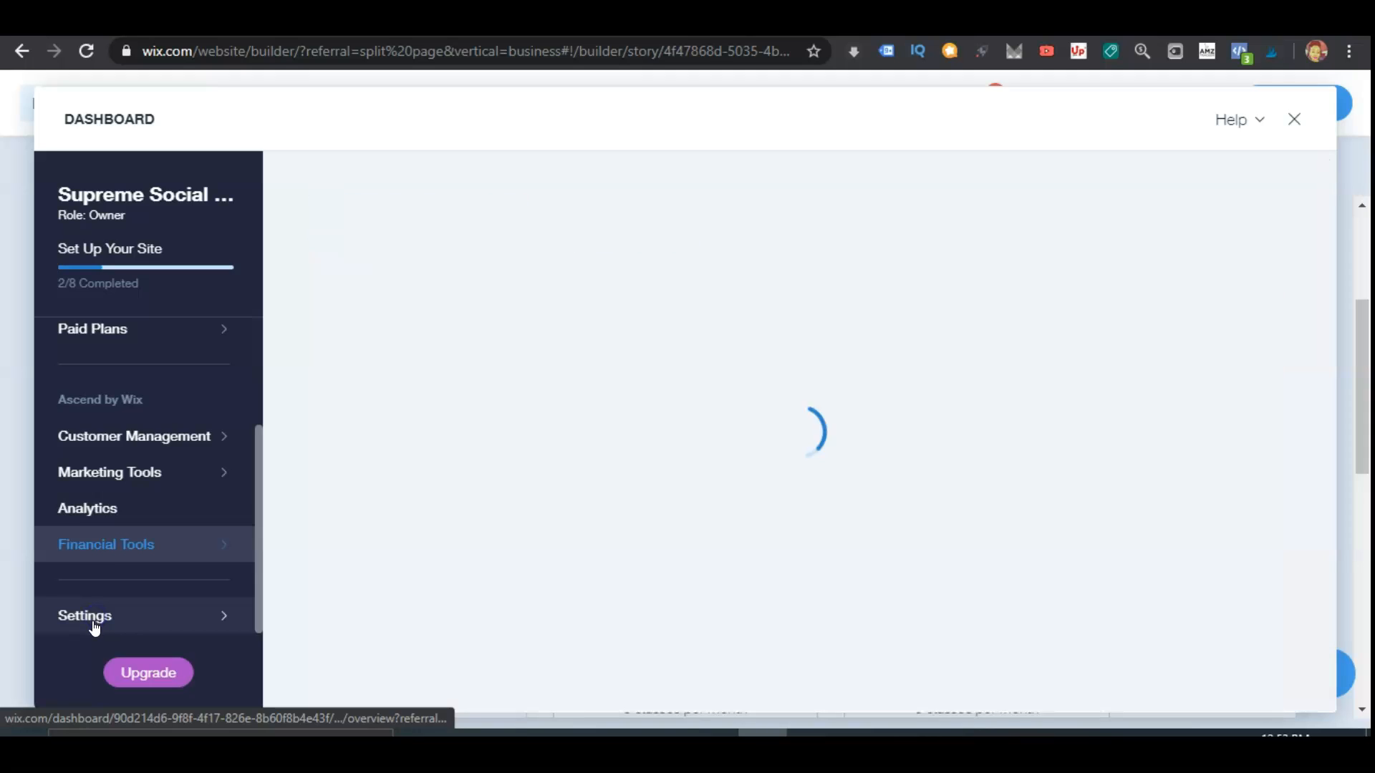
click(97, 620)
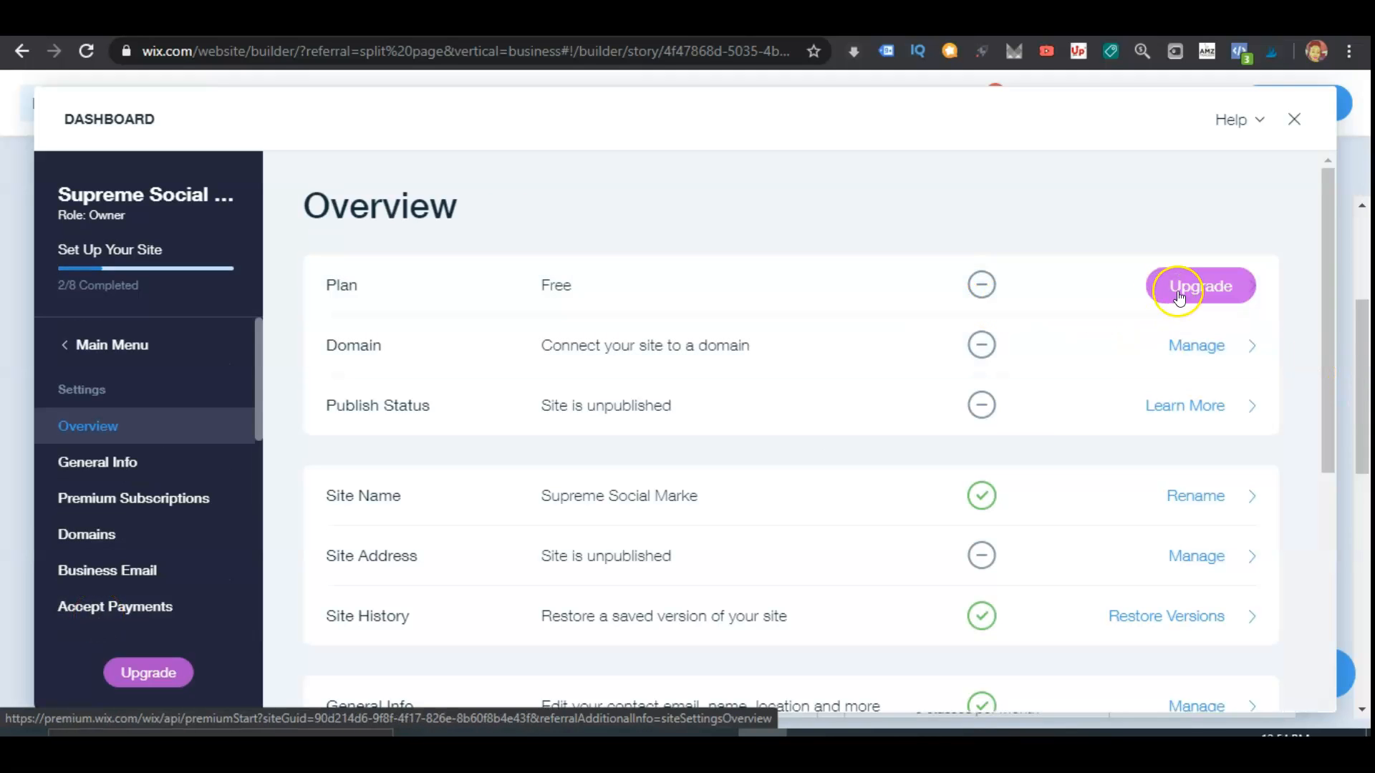
click(1180, 287)
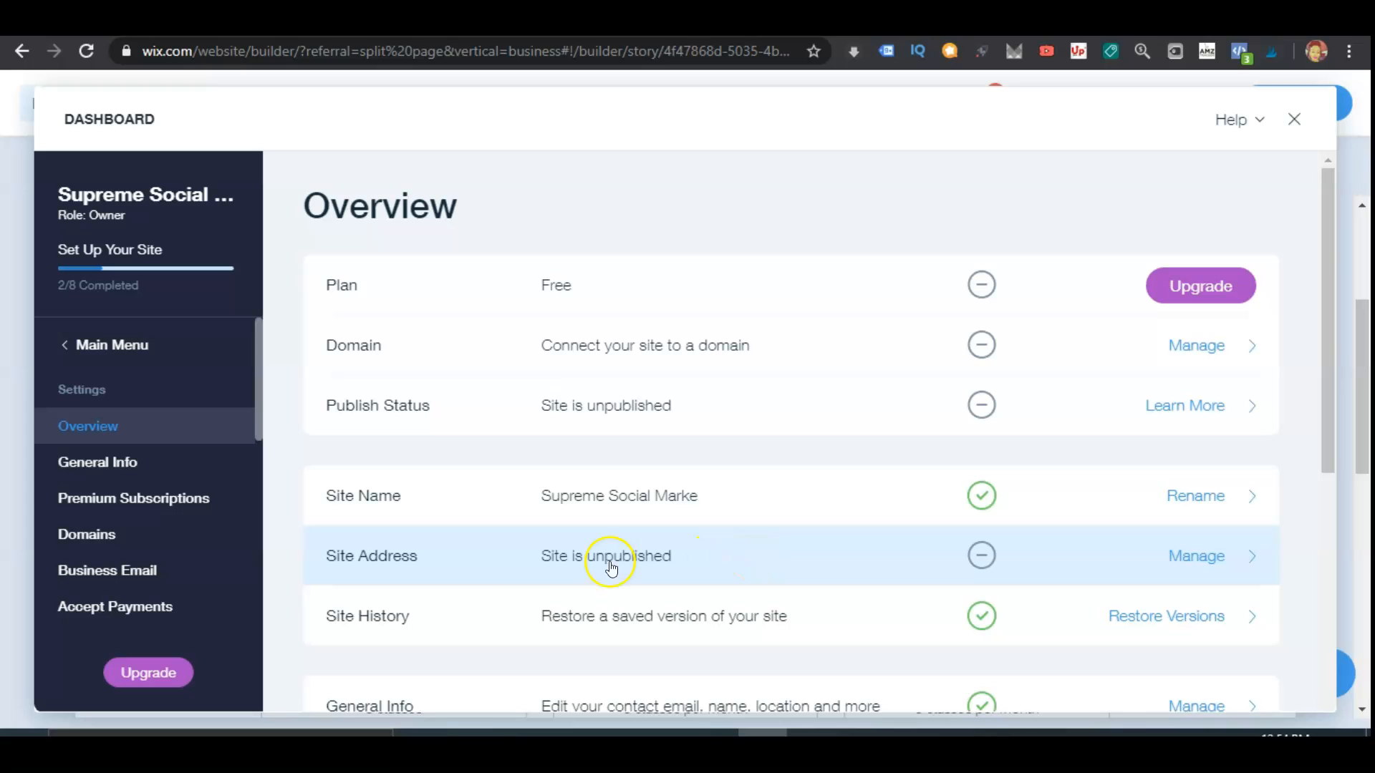
scroll(500, 572, down, 3)
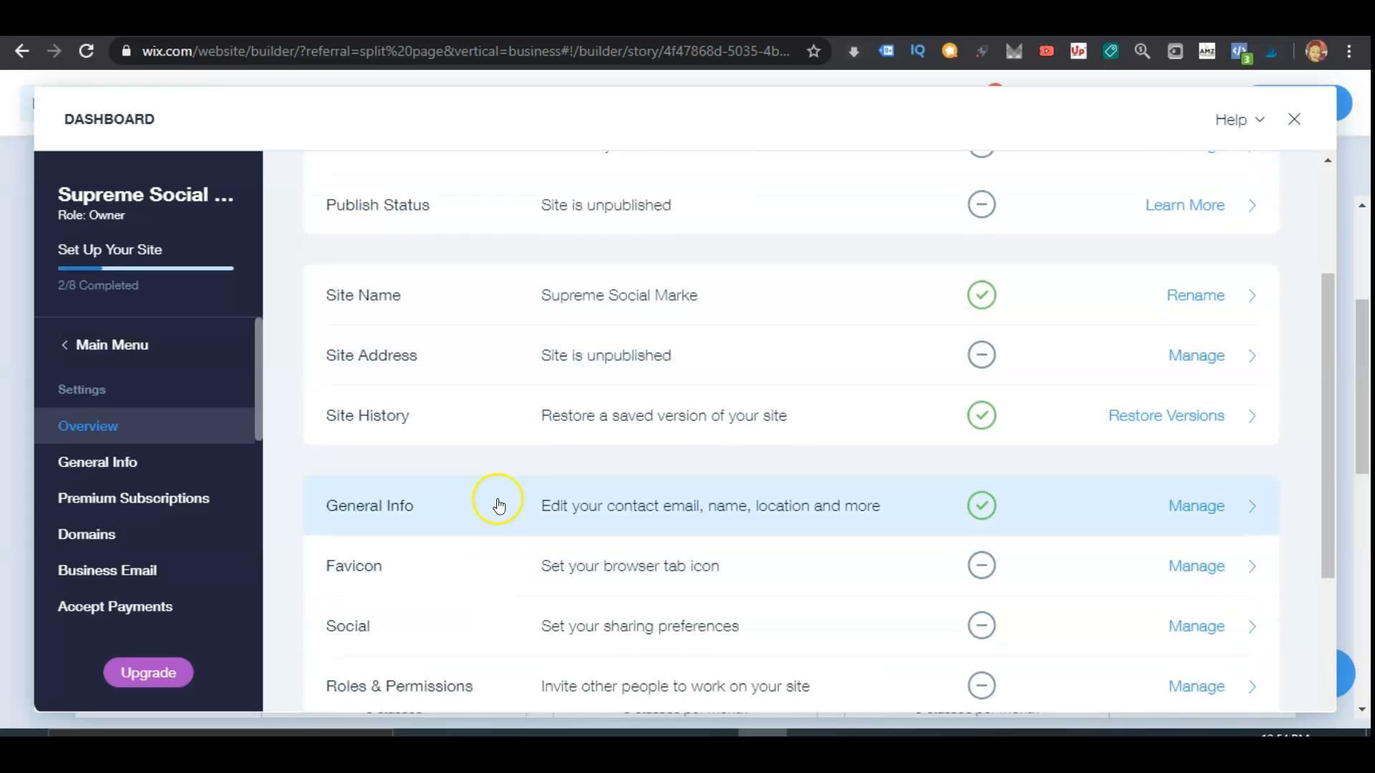
scroll(512, 482, down, 2)
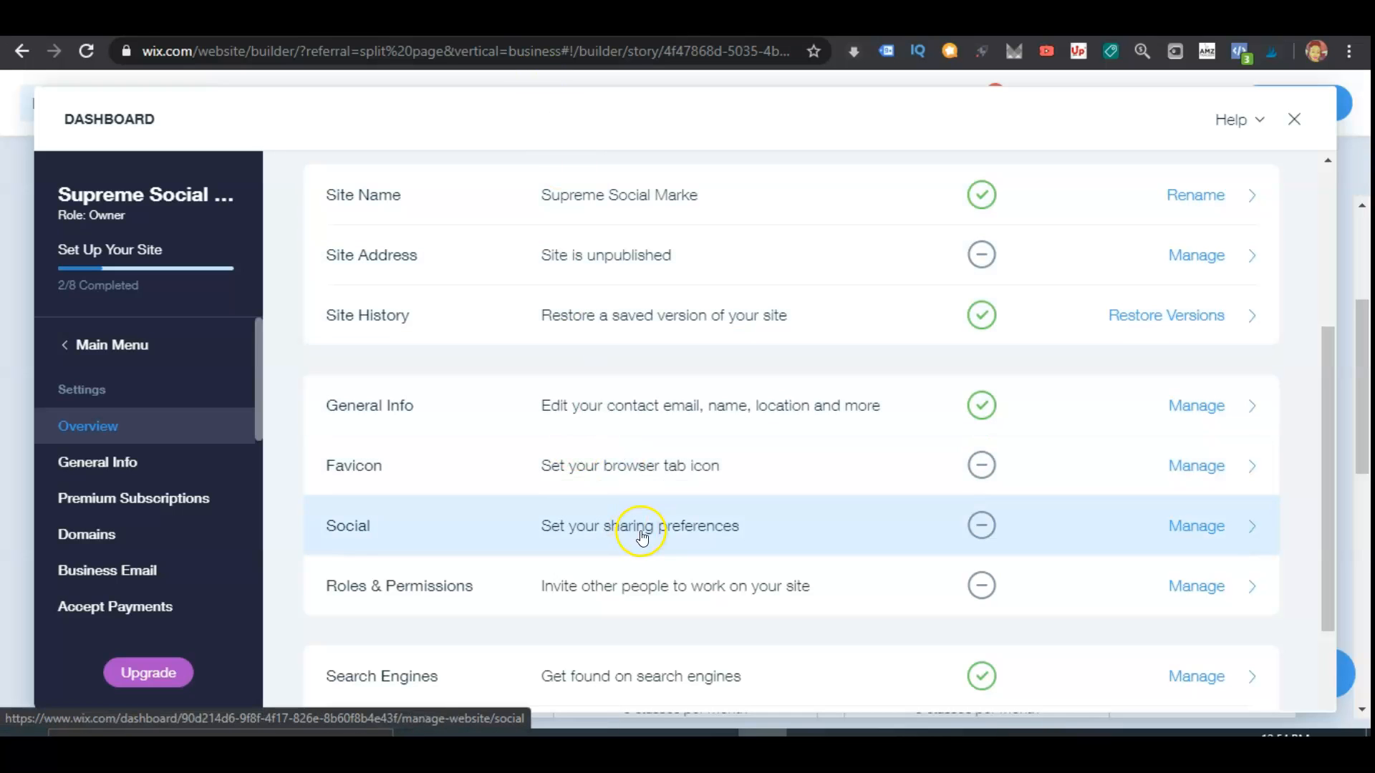
scroll(641, 536, down, 2)
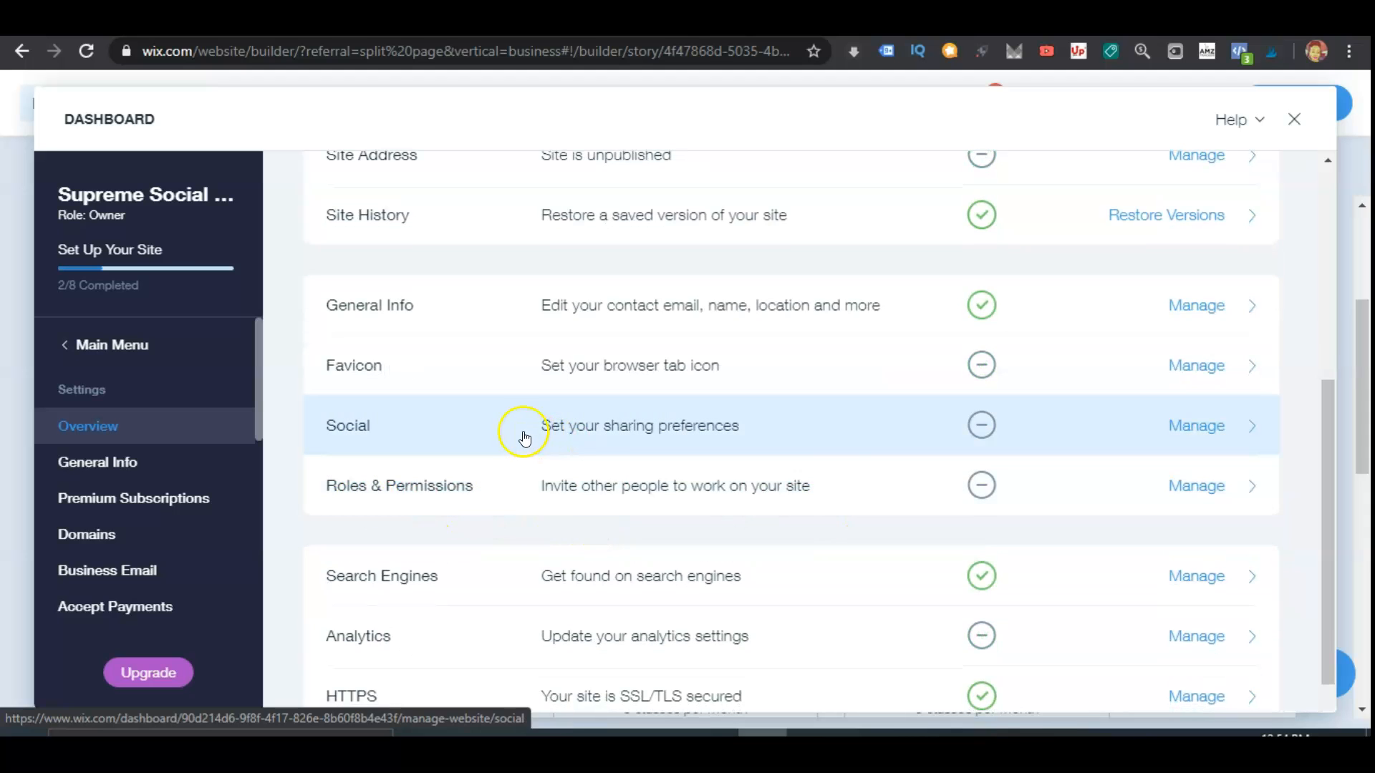
scroll(761, 455, down, 1)
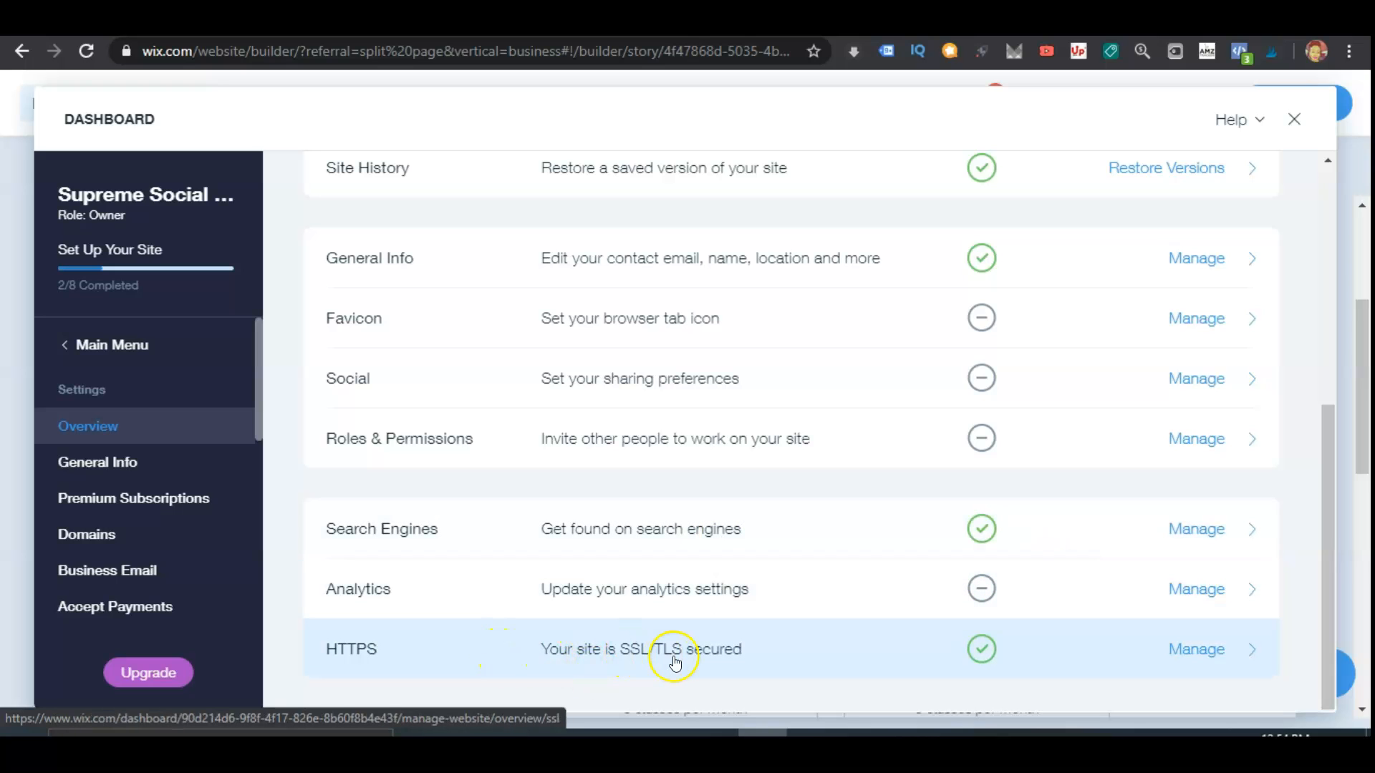
scroll(776, 614, up, 6)
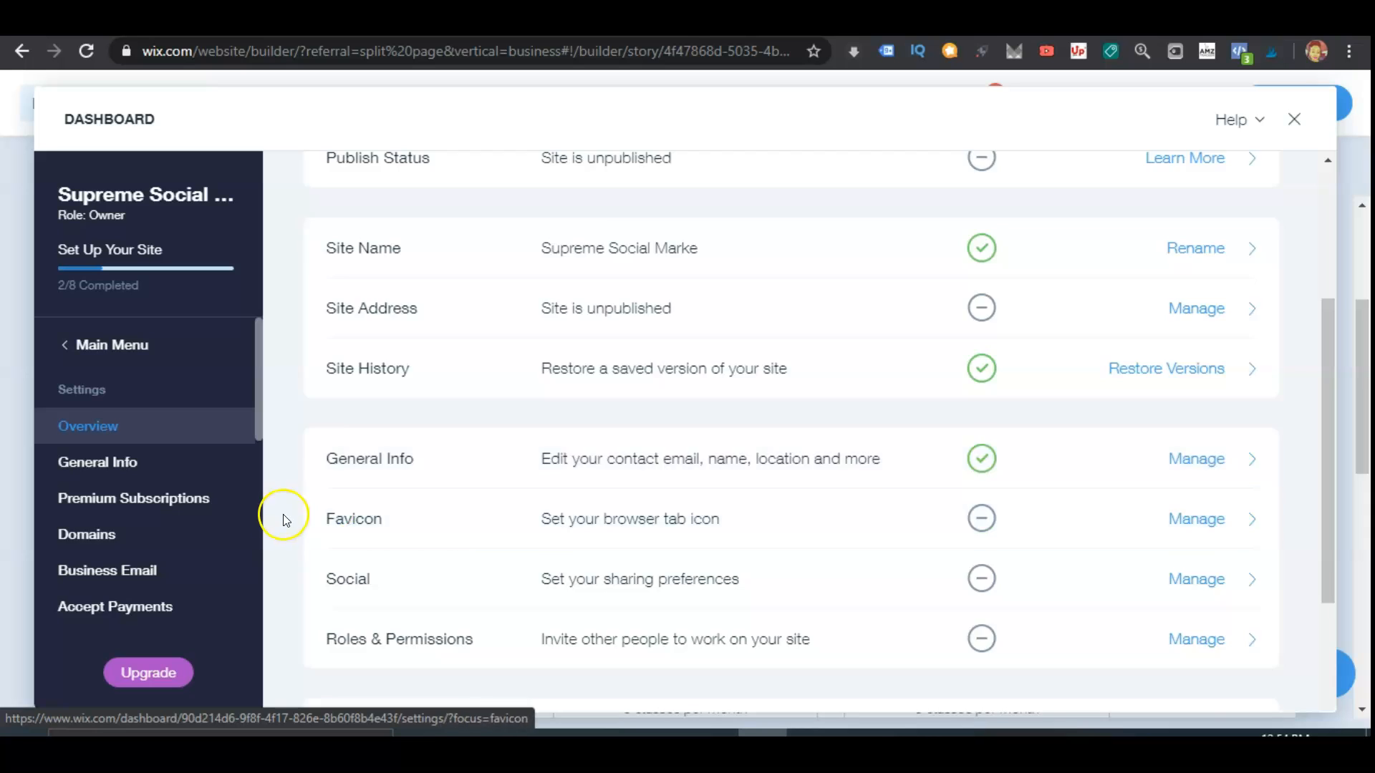
- Review the site's general info, including business details, favicon, address and regional settings, and close the dashboard
click(86, 467)
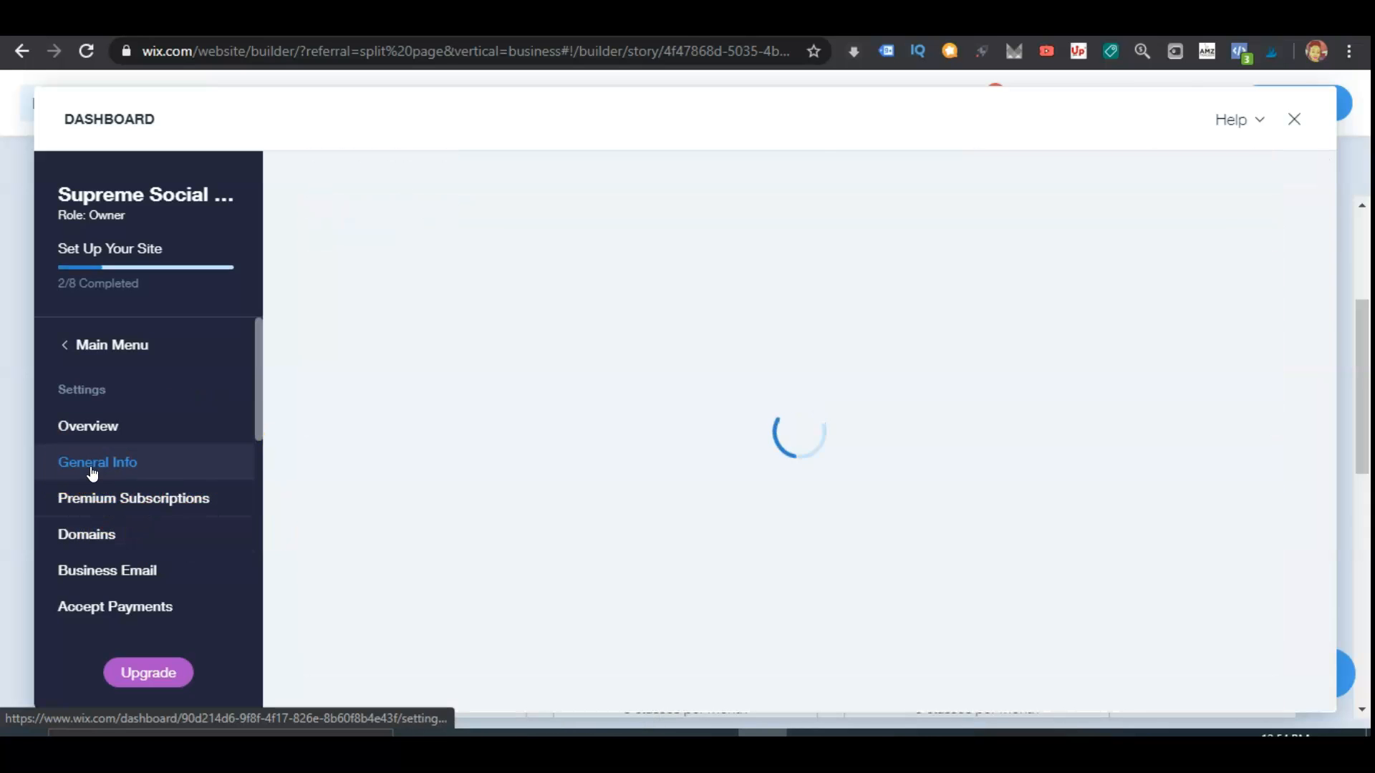
scroll(1071, 549, down, 6)
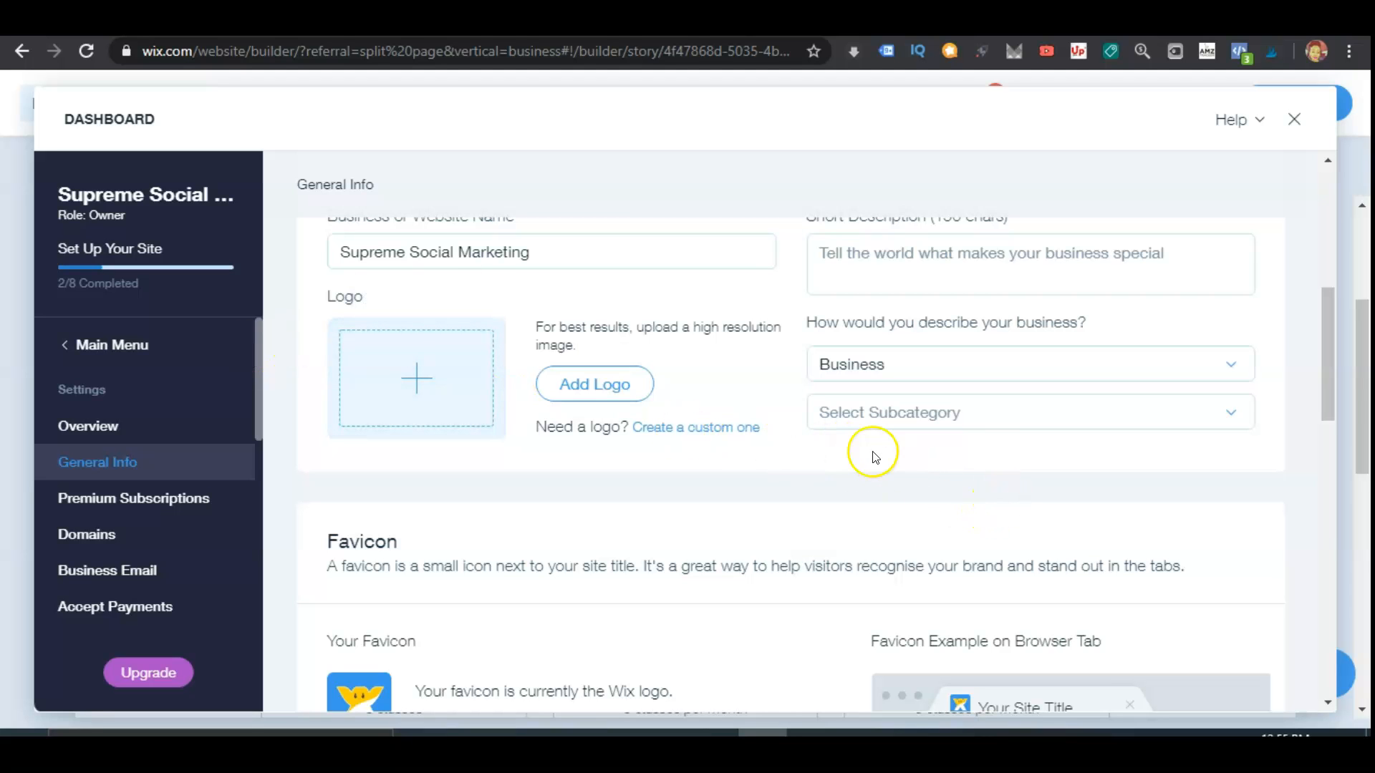
scroll(868, 451, down, 6)
scroll(821, 457, down, 5)
scroll(821, 457, up, 4)
scroll(823, 458, down, 5)
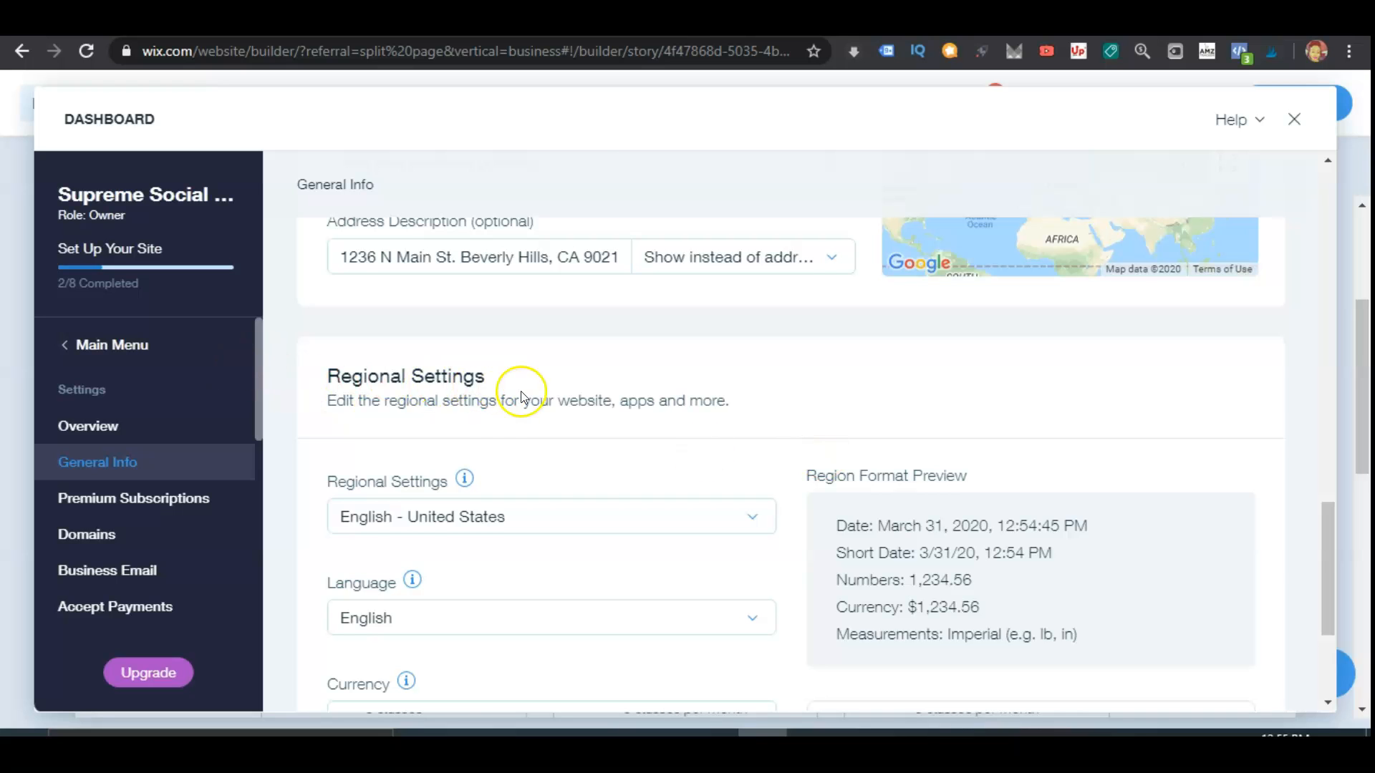
scroll(522, 391, down, 3)
scroll(147, 608, down, 3)
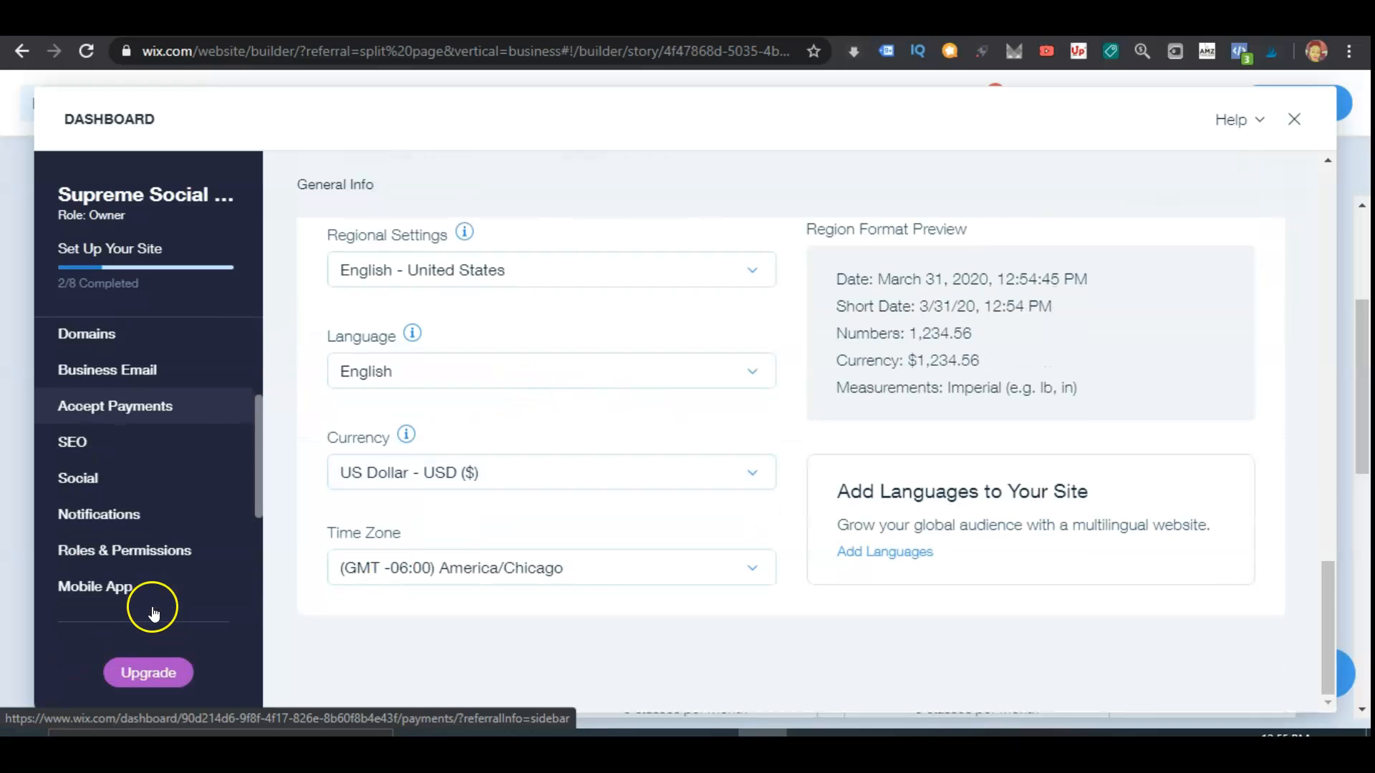
scroll(194, 559, up, 3)
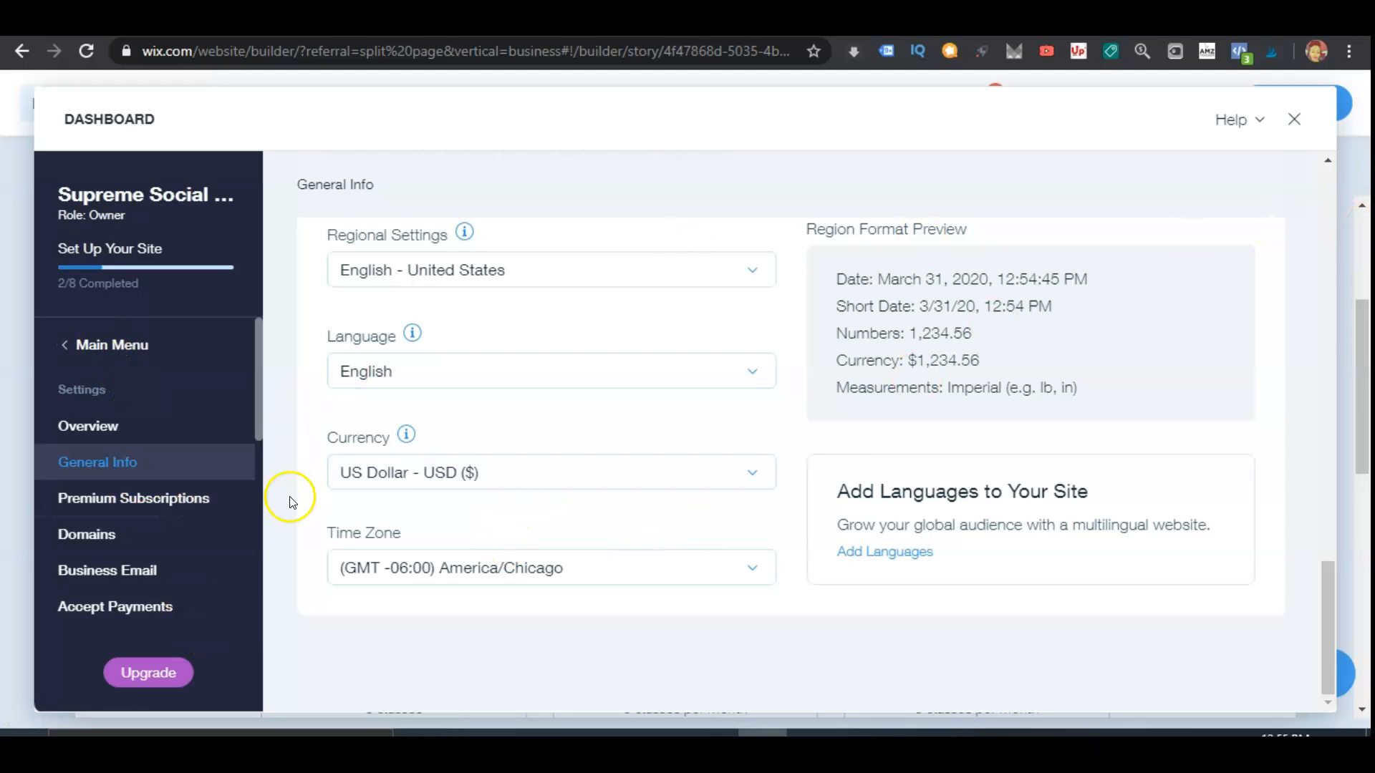
click(1294, 120)
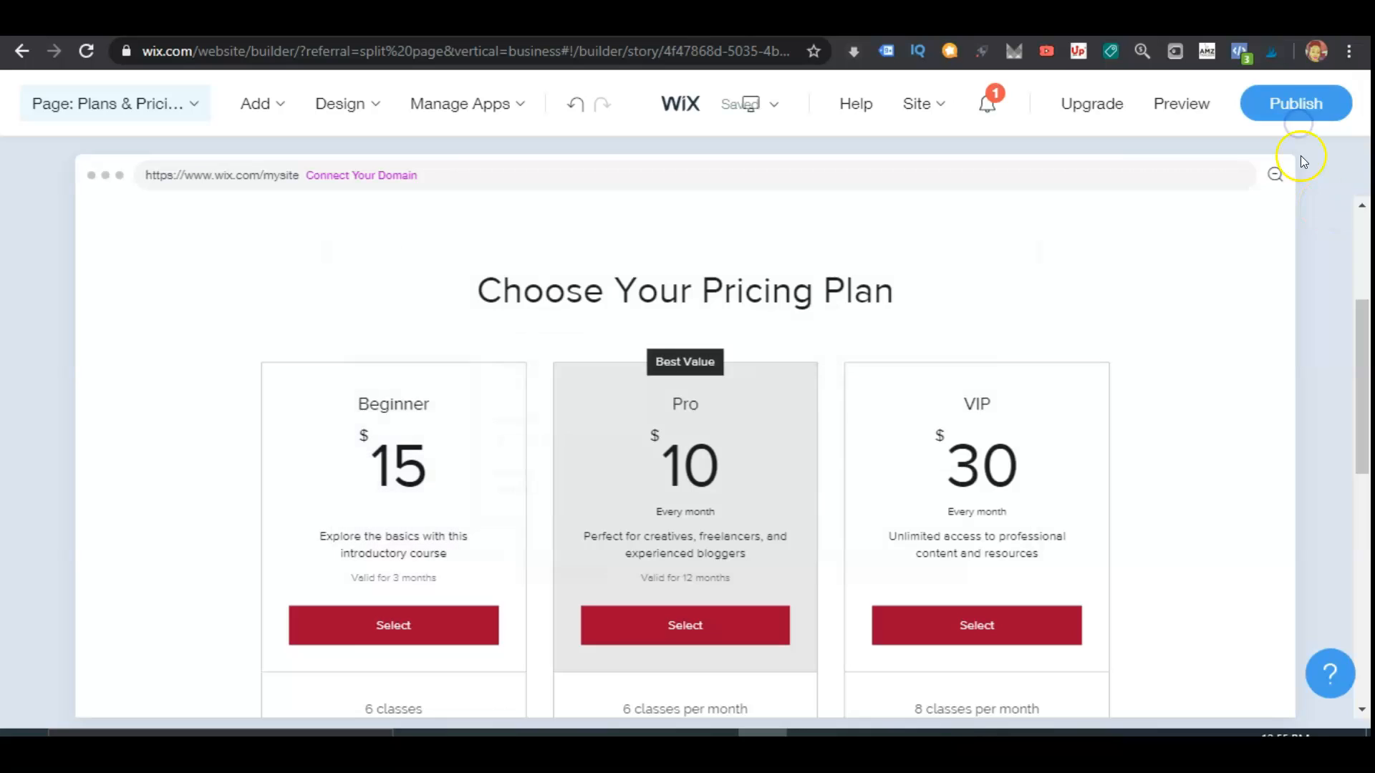
- Publish the site on the free Wix.com domain and return to the editor
click(1287, 106)
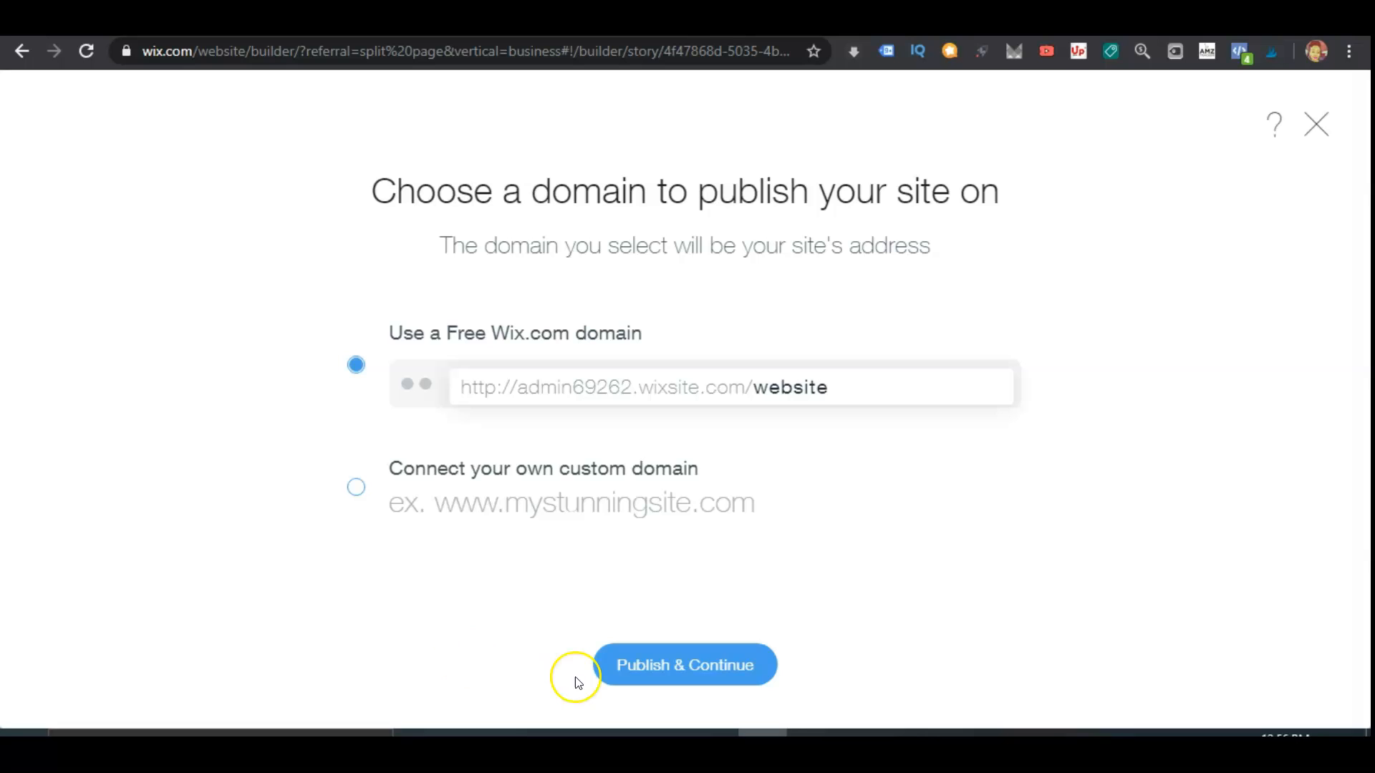
click(724, 666)
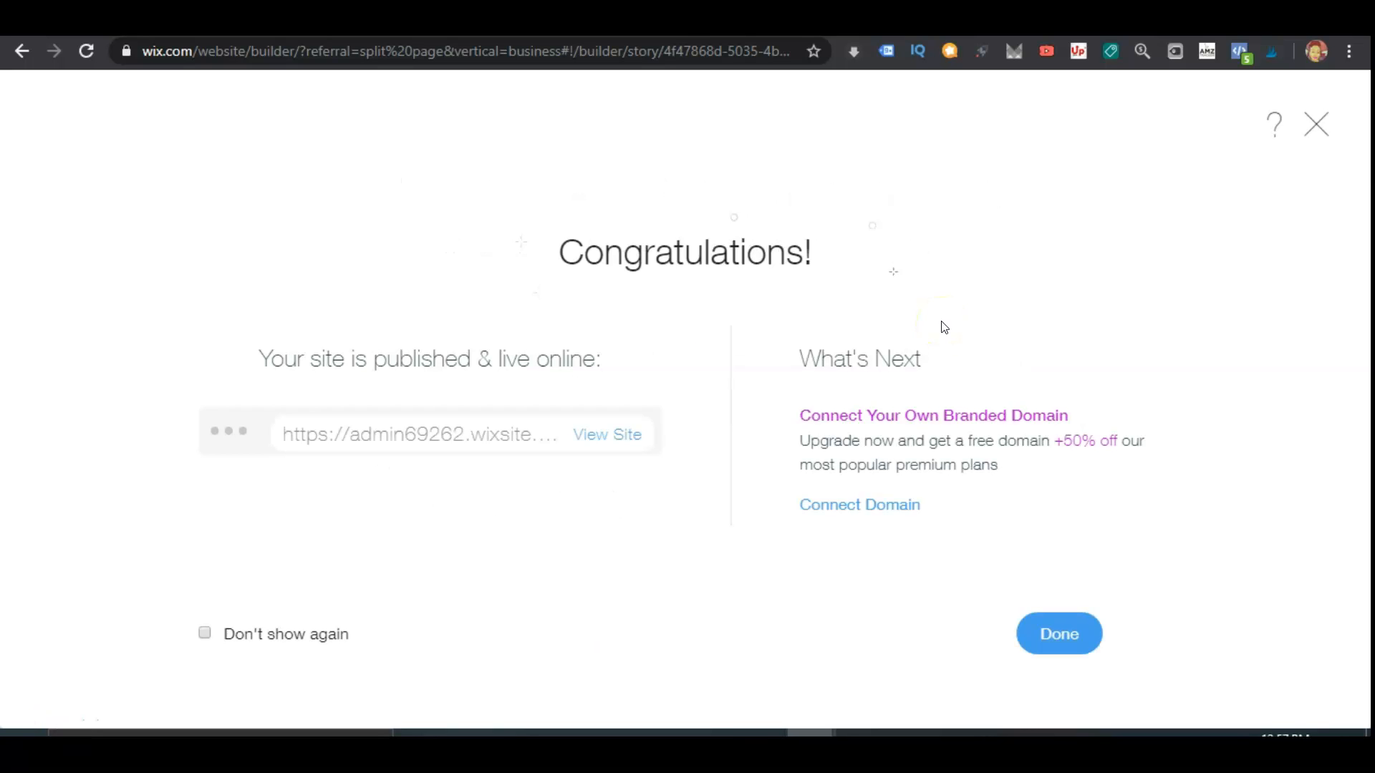
click(1092, 632)
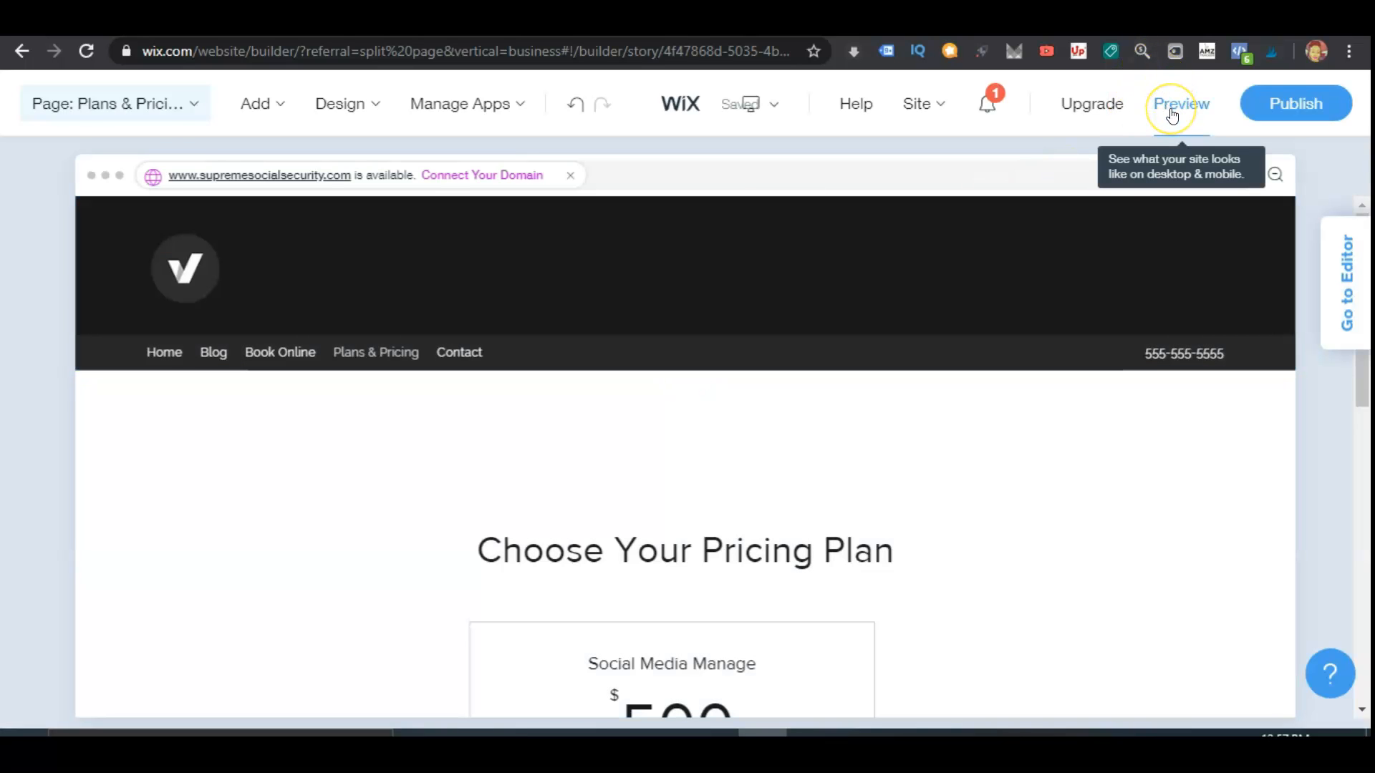
- Preview the site and look through the home page's sections, from the header down to the blog posts
click(1171, 111)
scroll(491, 540, down, 8)
scroll(493, 545, down, 20)
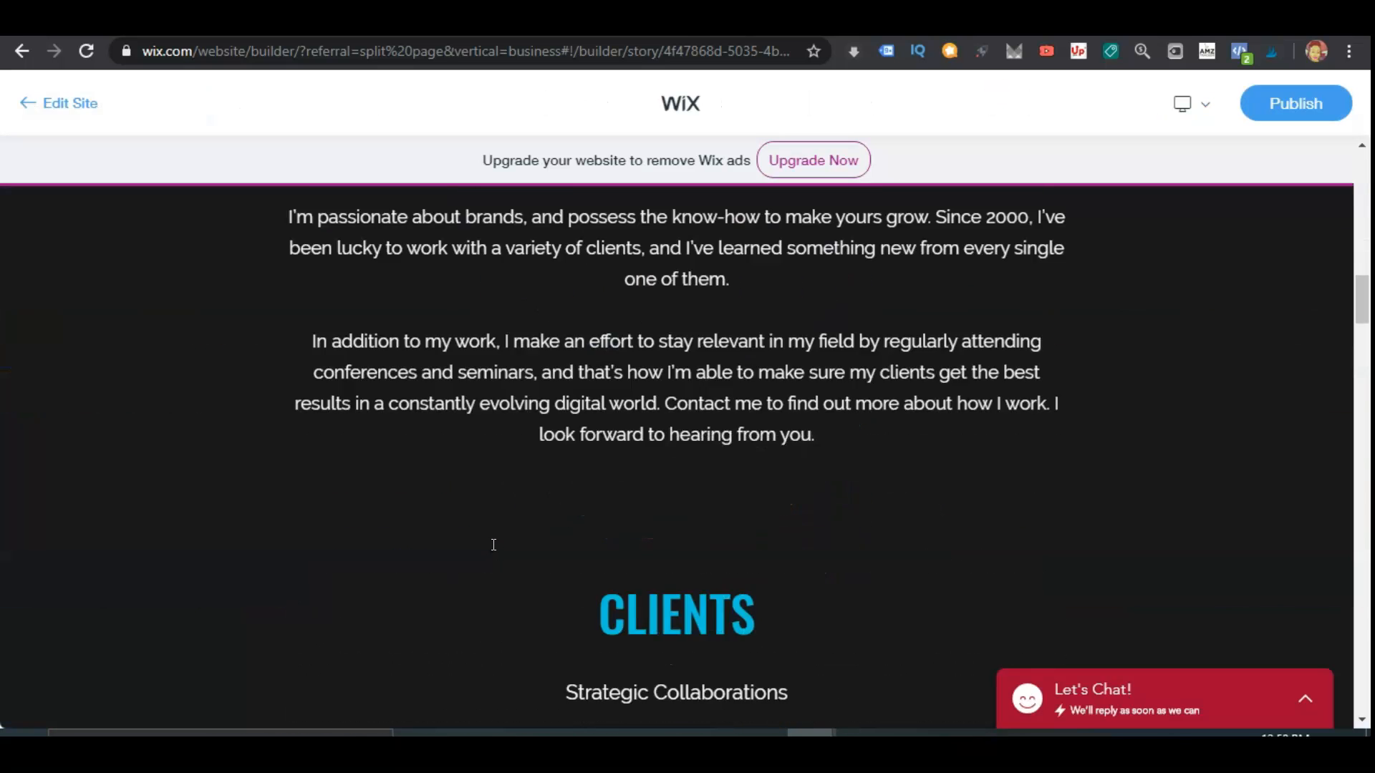
scroll(493, 545, down, 20)
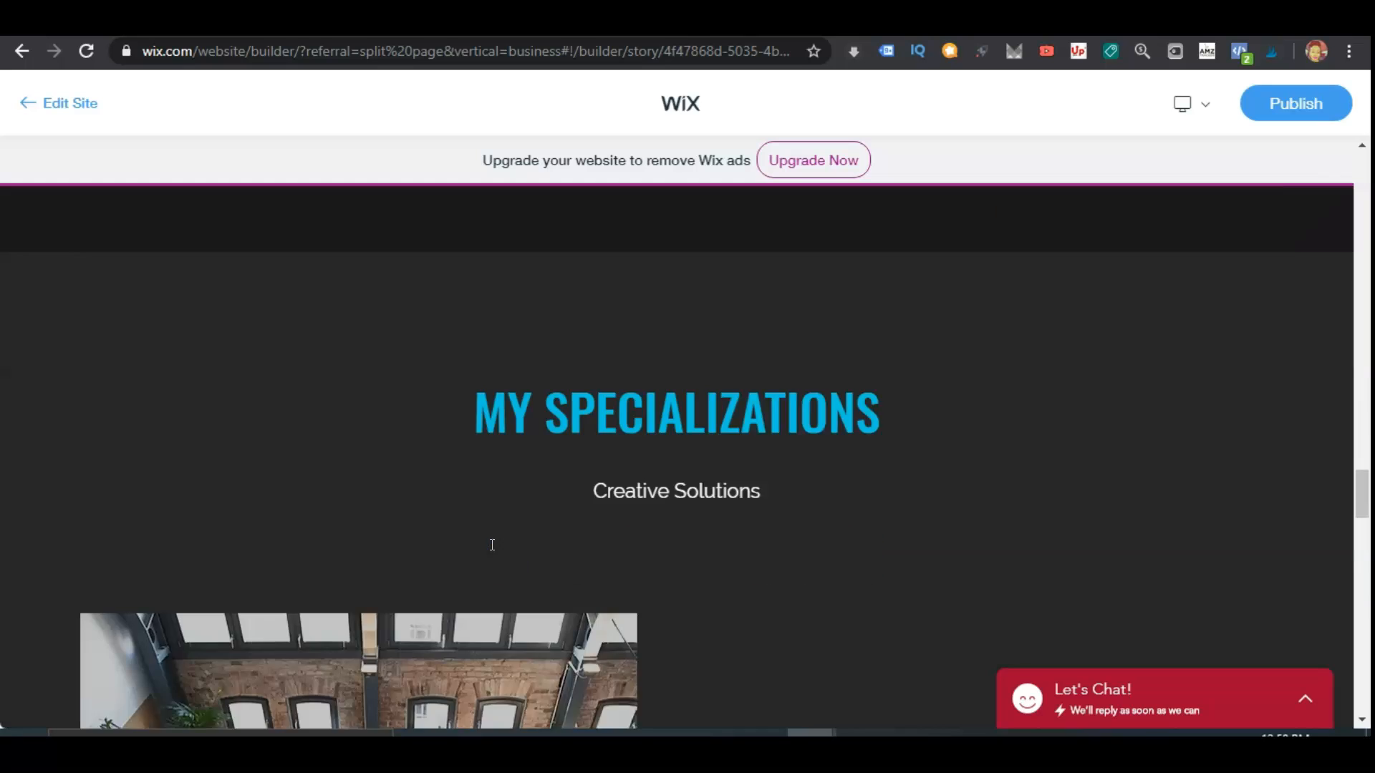
scroll(491, 544, down, 10)
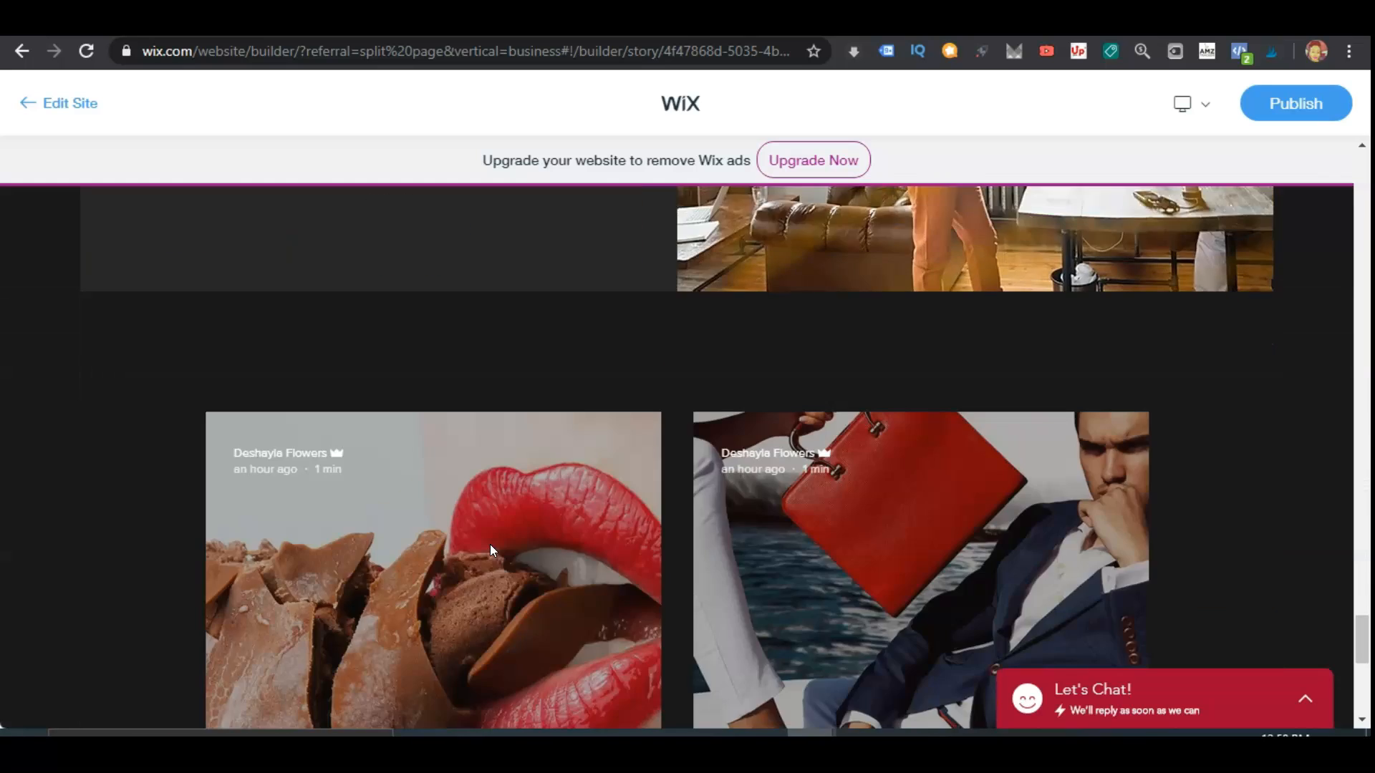
scroll(490, 544, up, 20)
scroll(497, 539, up, 15)
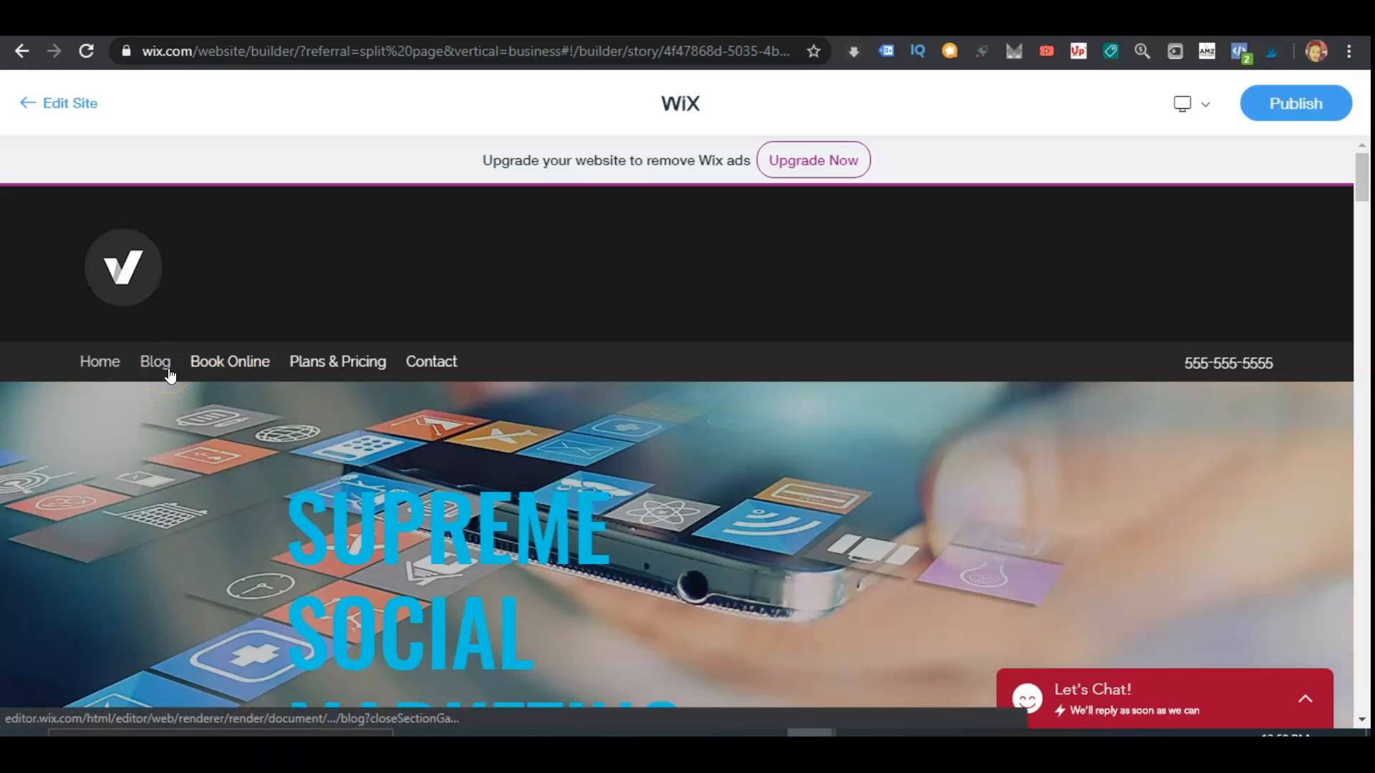
- Open the Blog page in the preview and look through its posts
click(170, 372)
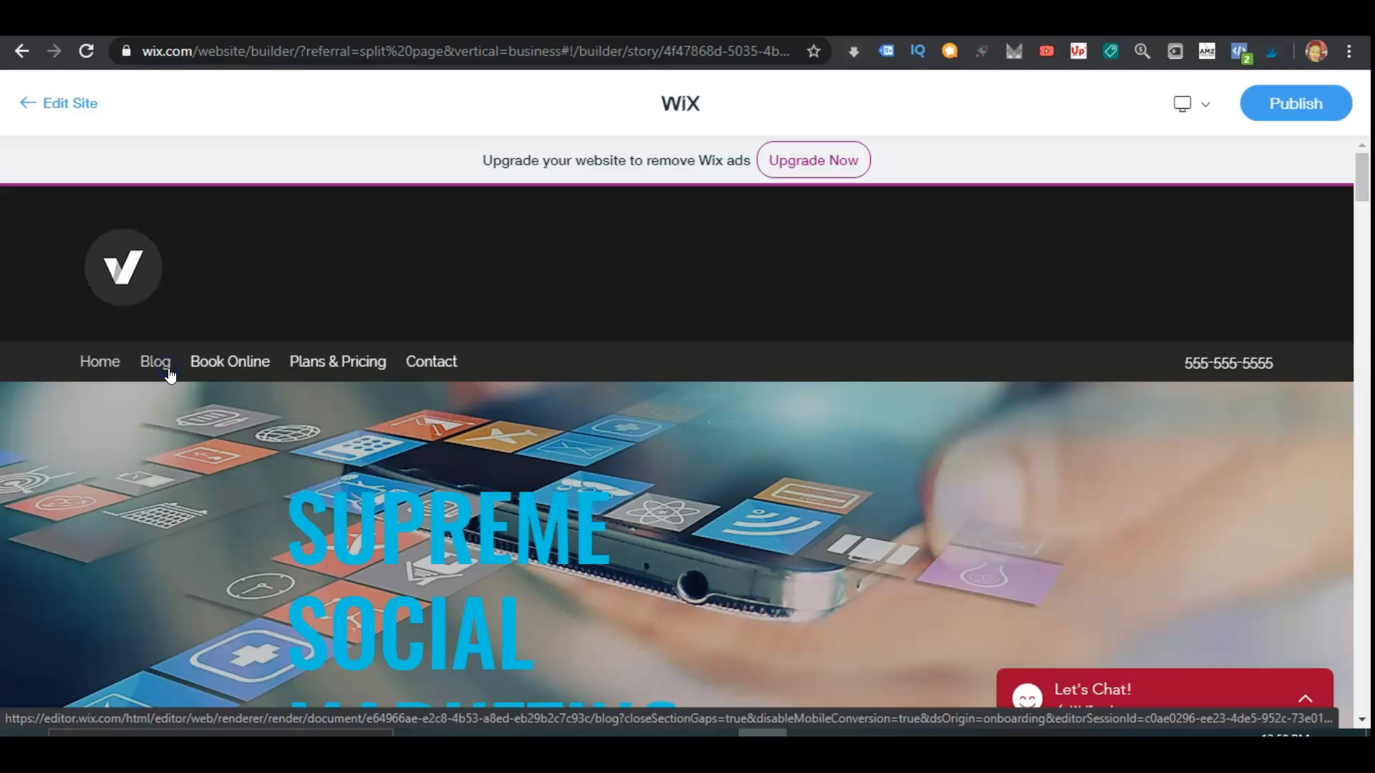
click(168, 372)
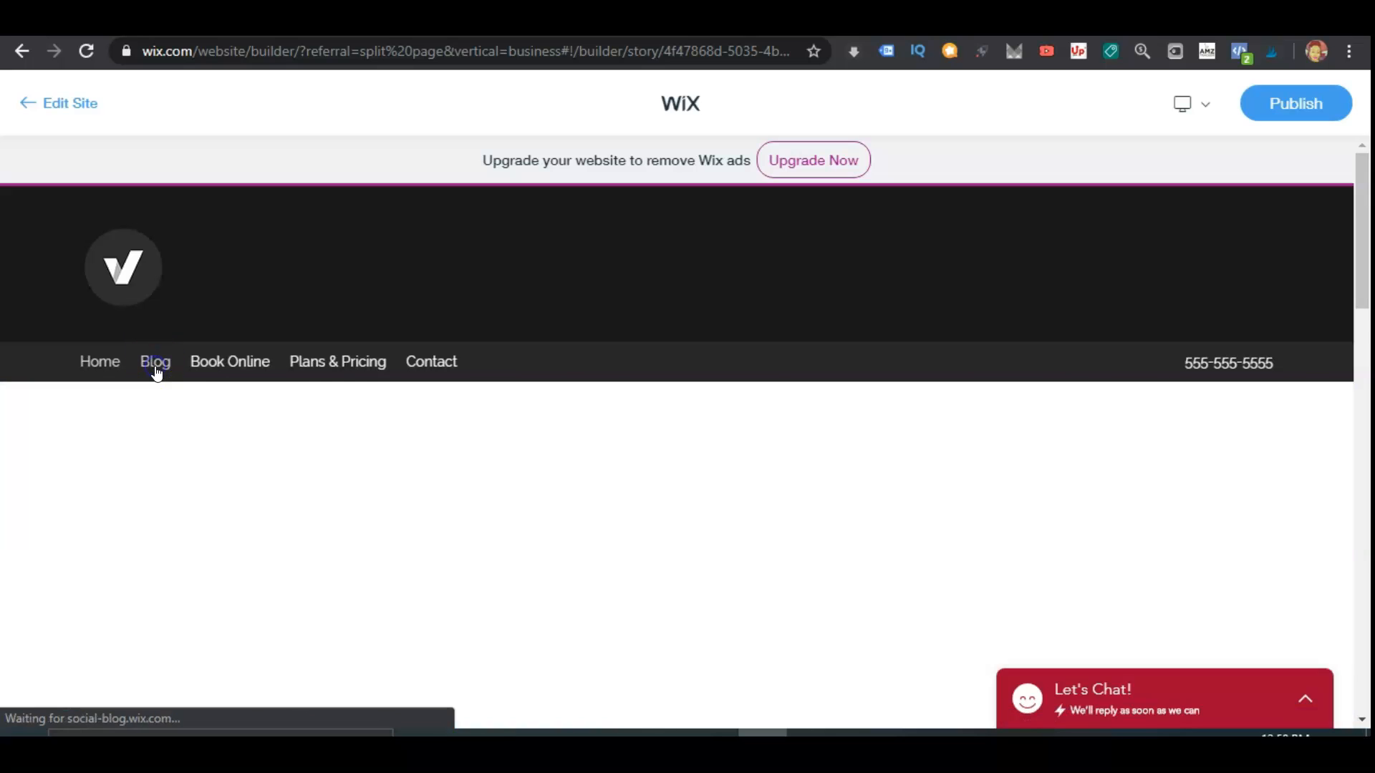
click(362, 401)
scroll(543, 459, down, 5)
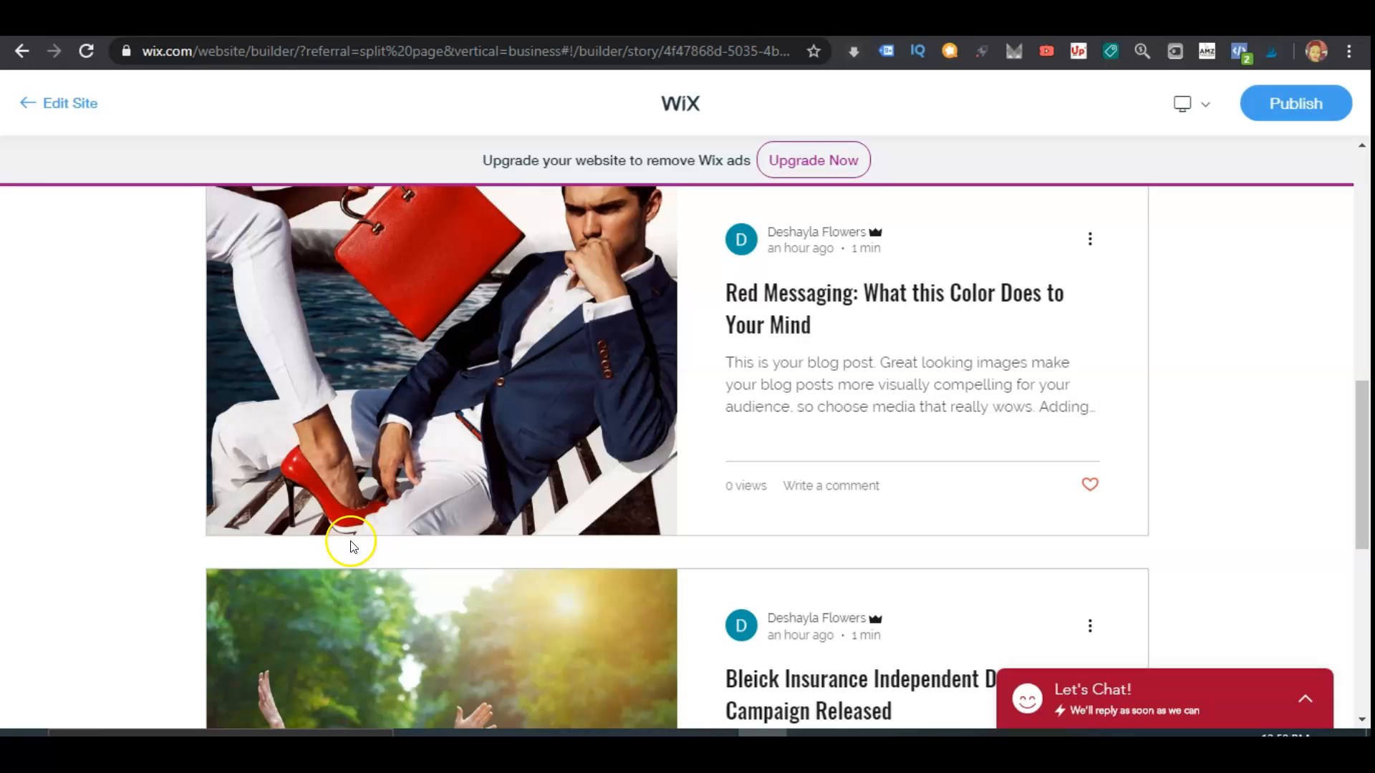
scroll(350, 546, down, 1)
scroll(350, 544, down, 5)
scroll(348, 545, up, 15)
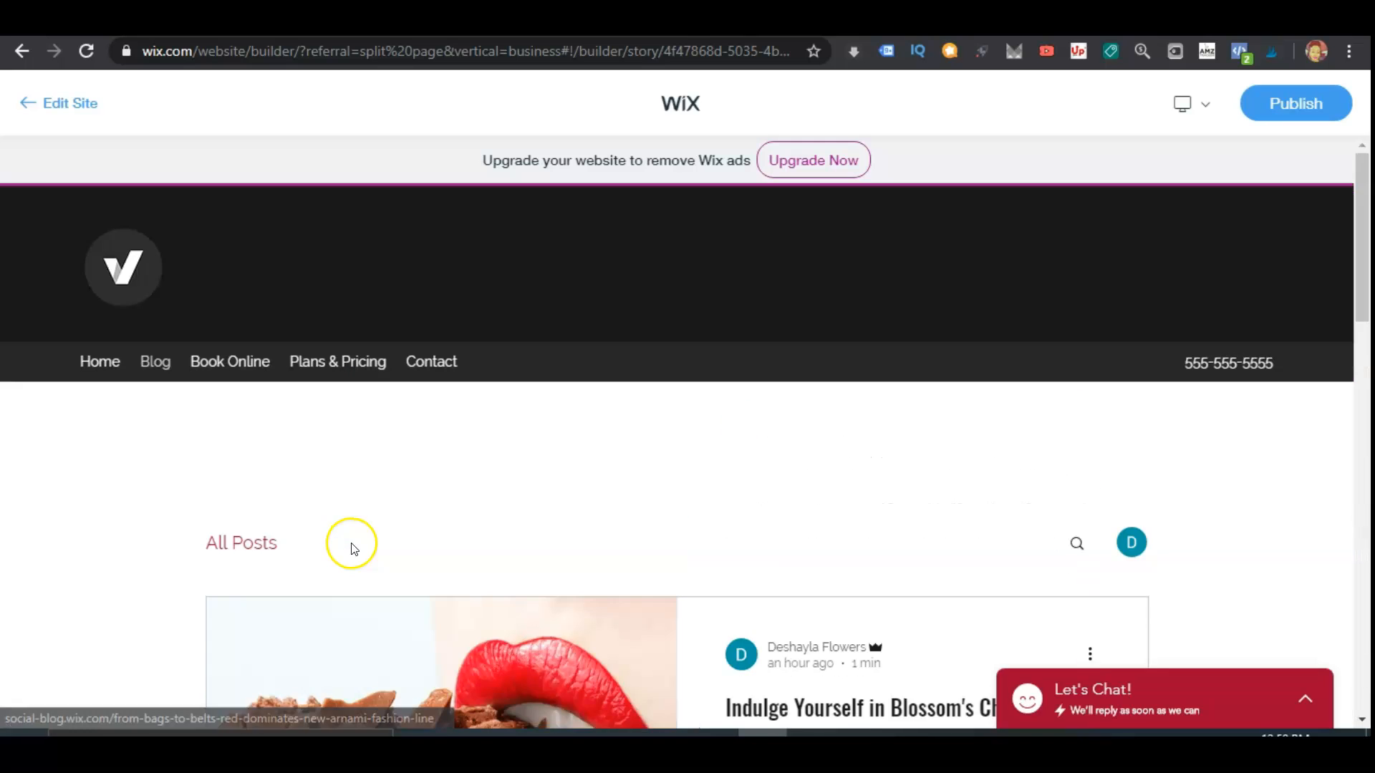
scroll(344, 501, down, 3)
scroll(322, 476, up, 3)
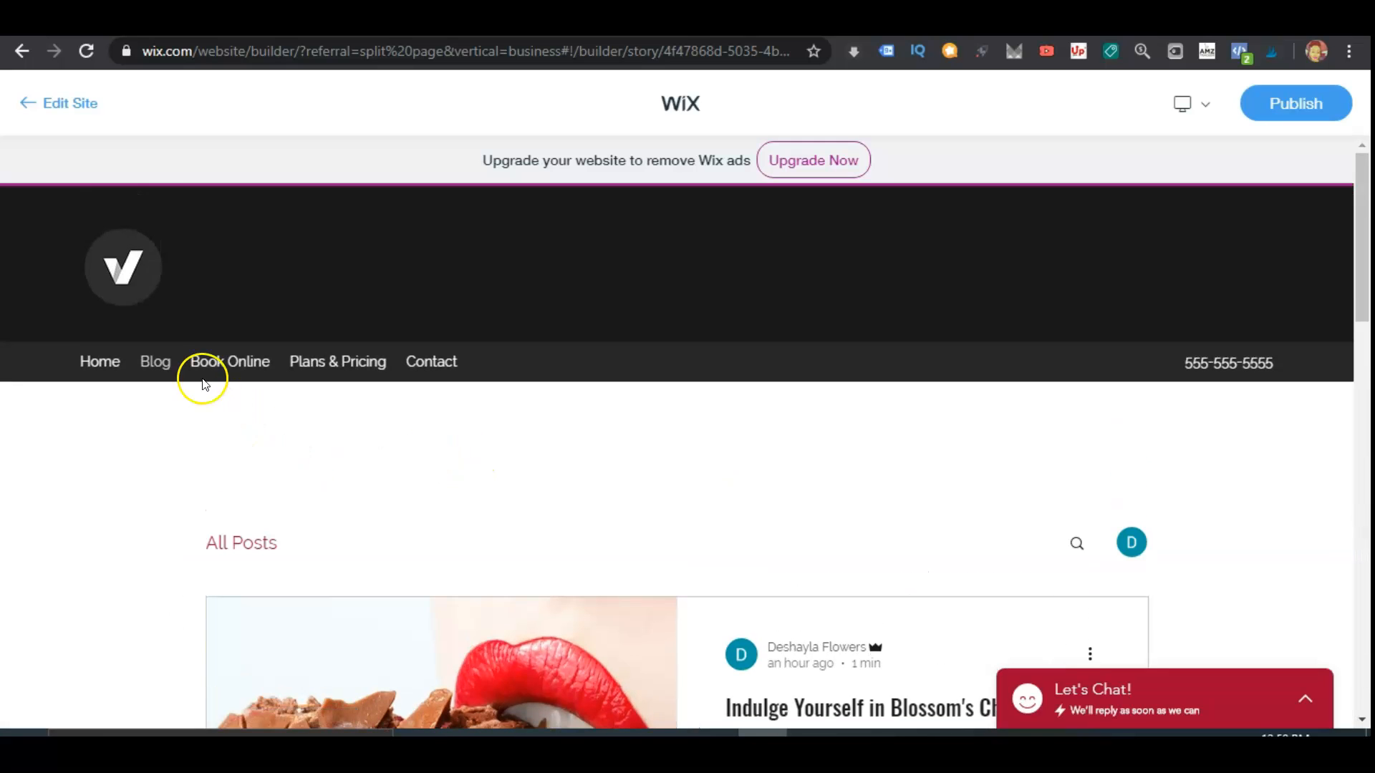
- Open the Book Online page in the preview and examine its services
click(213, 376)
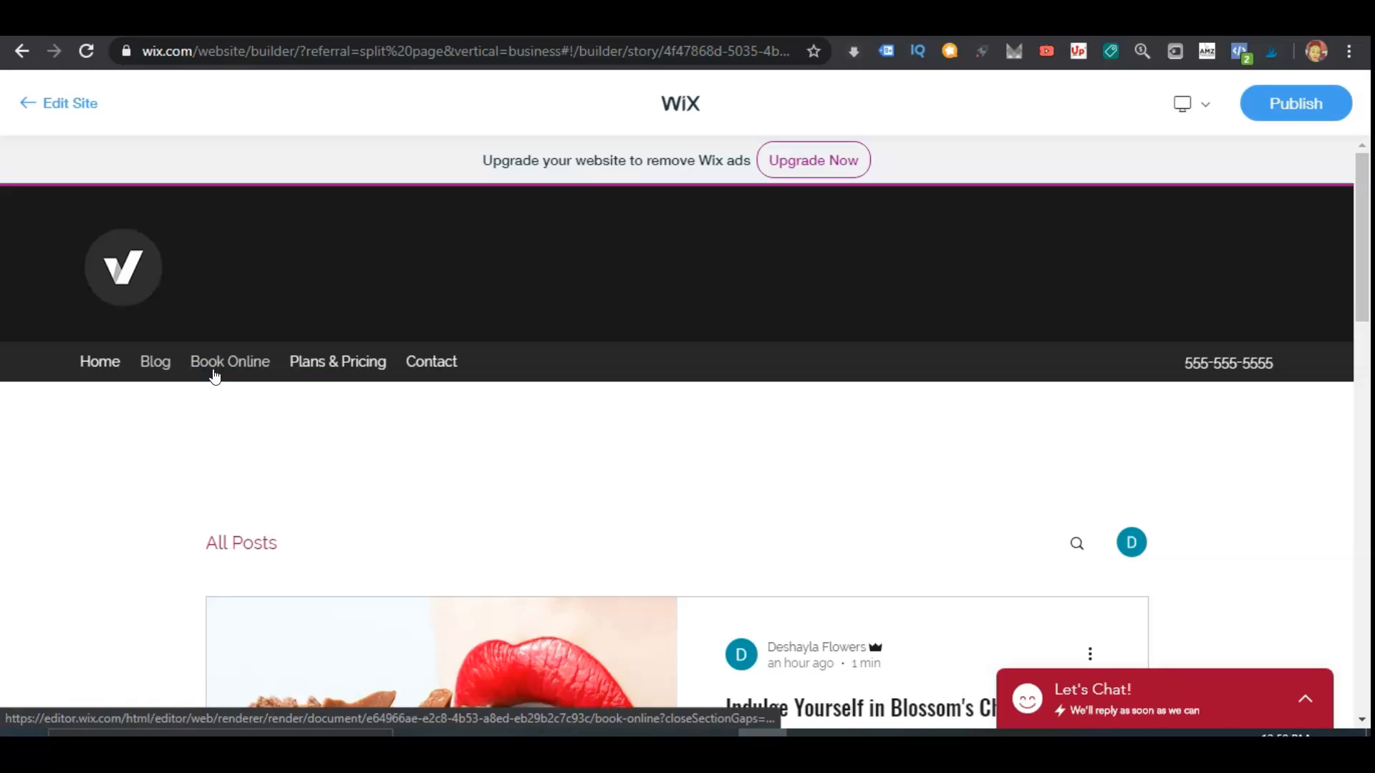
scroll(488, 371, down, 6)
scroll(489, 371, up, 10)
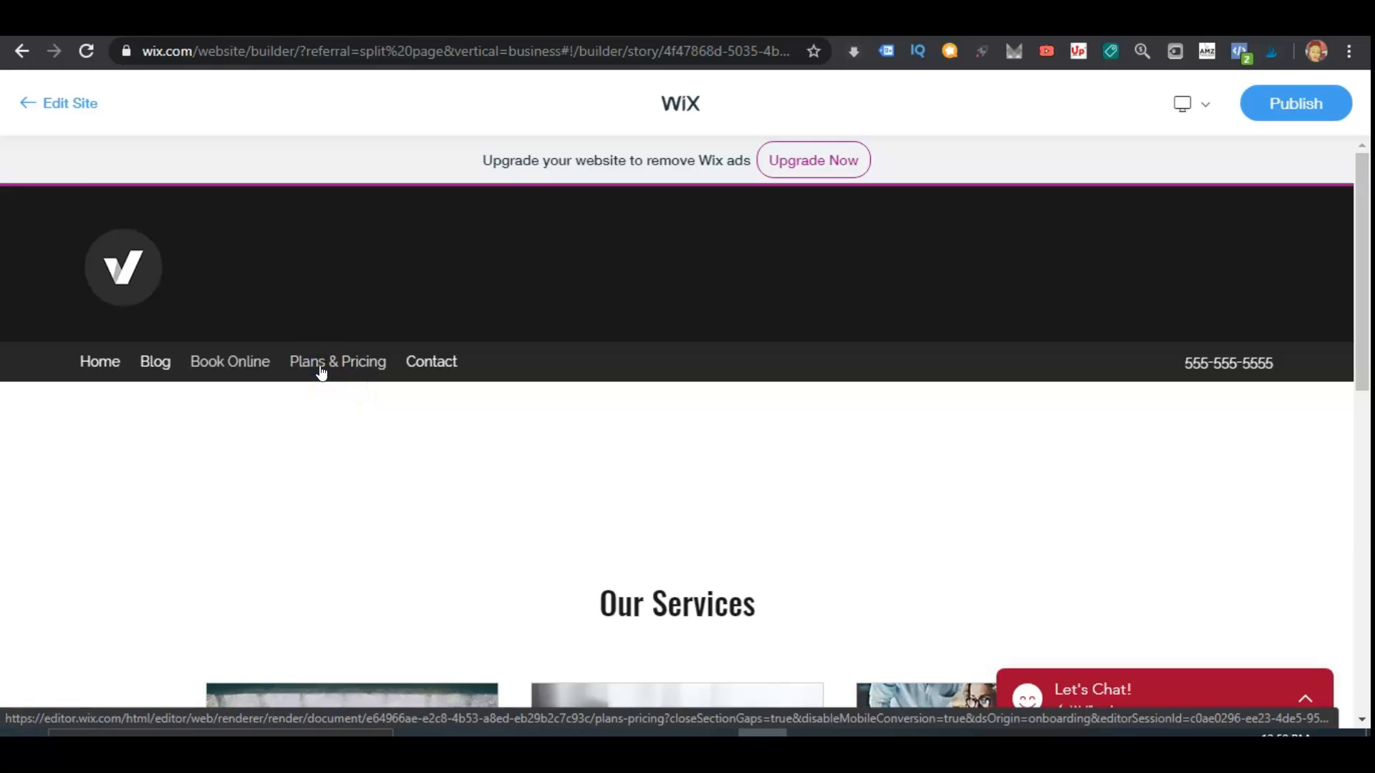
- Examine the Plans & Pricing and Contact pages in the preview, and return to editing the site
click(322, 371)
scroll(326, 387, down, 6)
scroll(325, 401, up, 3)
scroll(327, 404, down, 1)
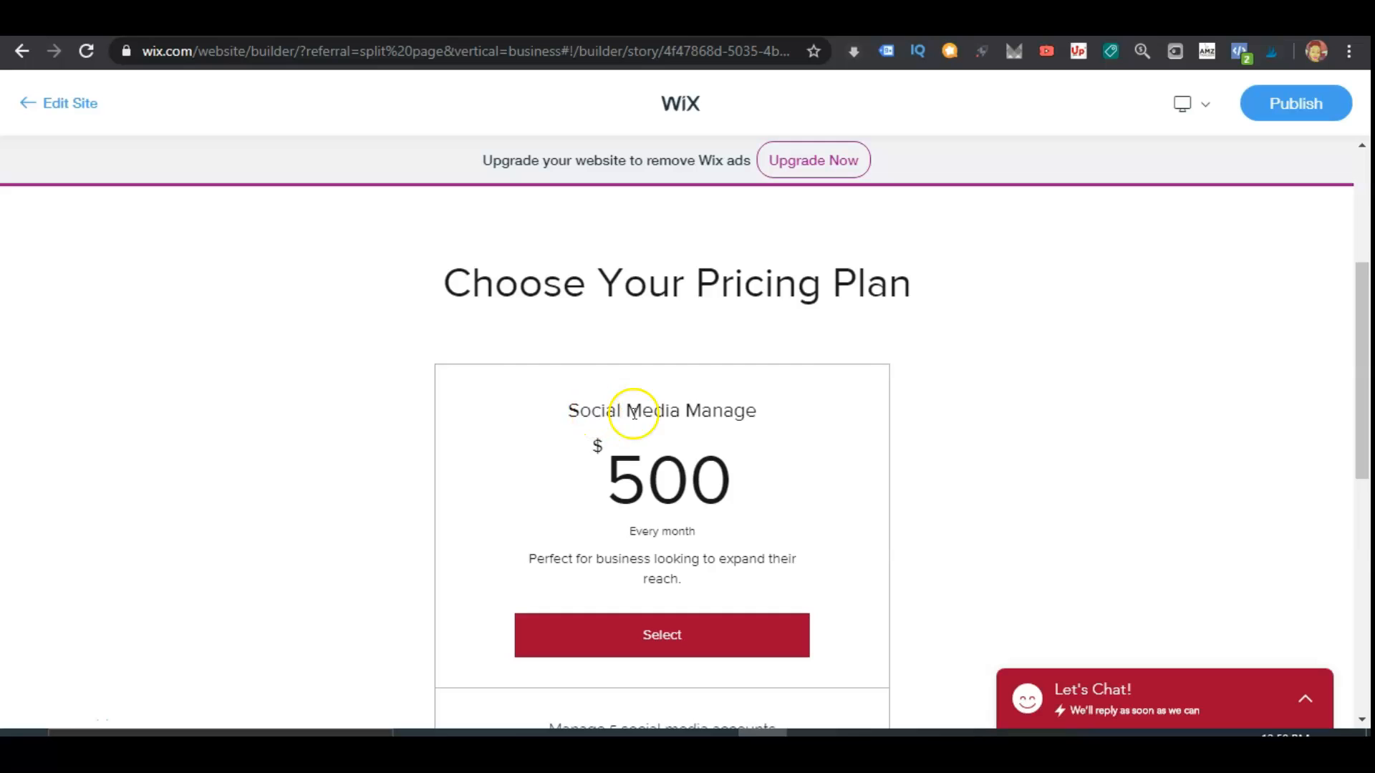
scroll(655, 415, down, 5)
scroll(655, 419, up, 5)
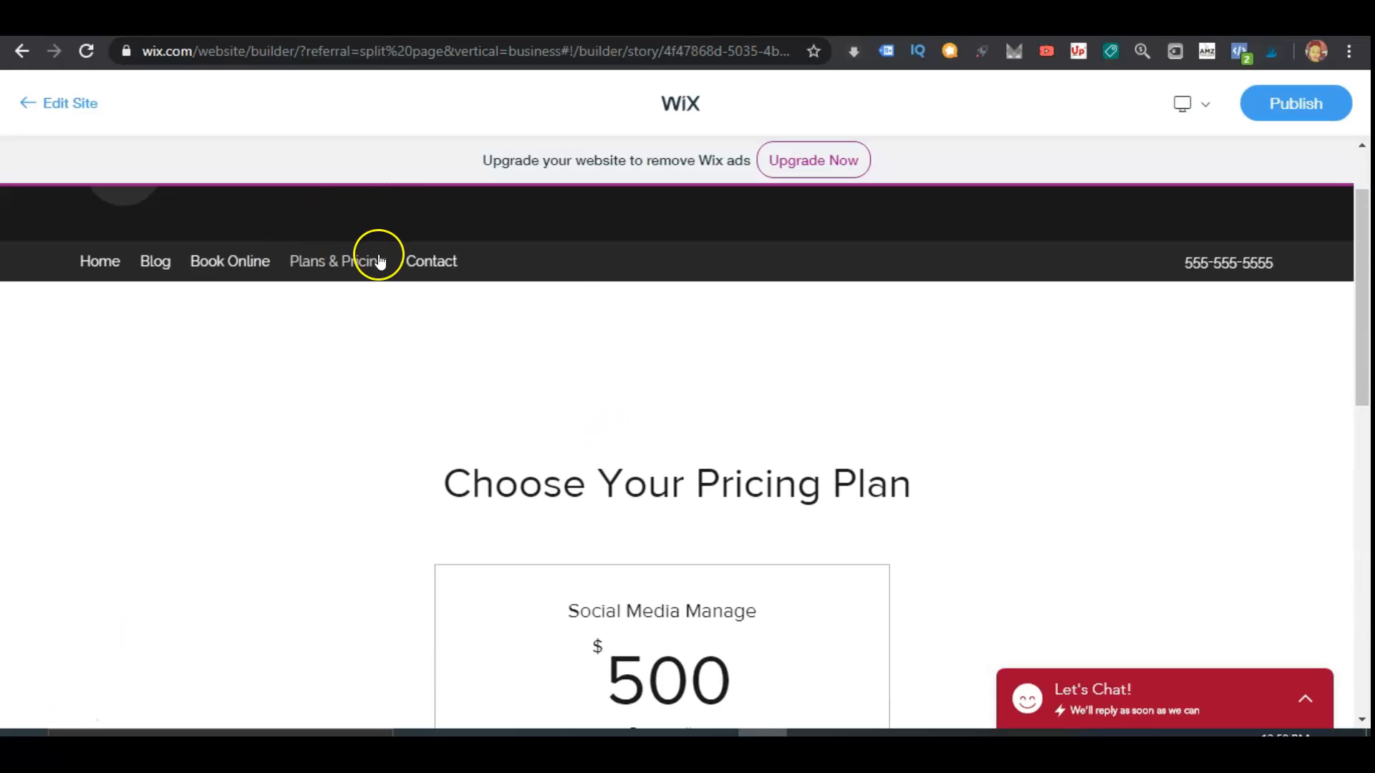
click(420, 260)
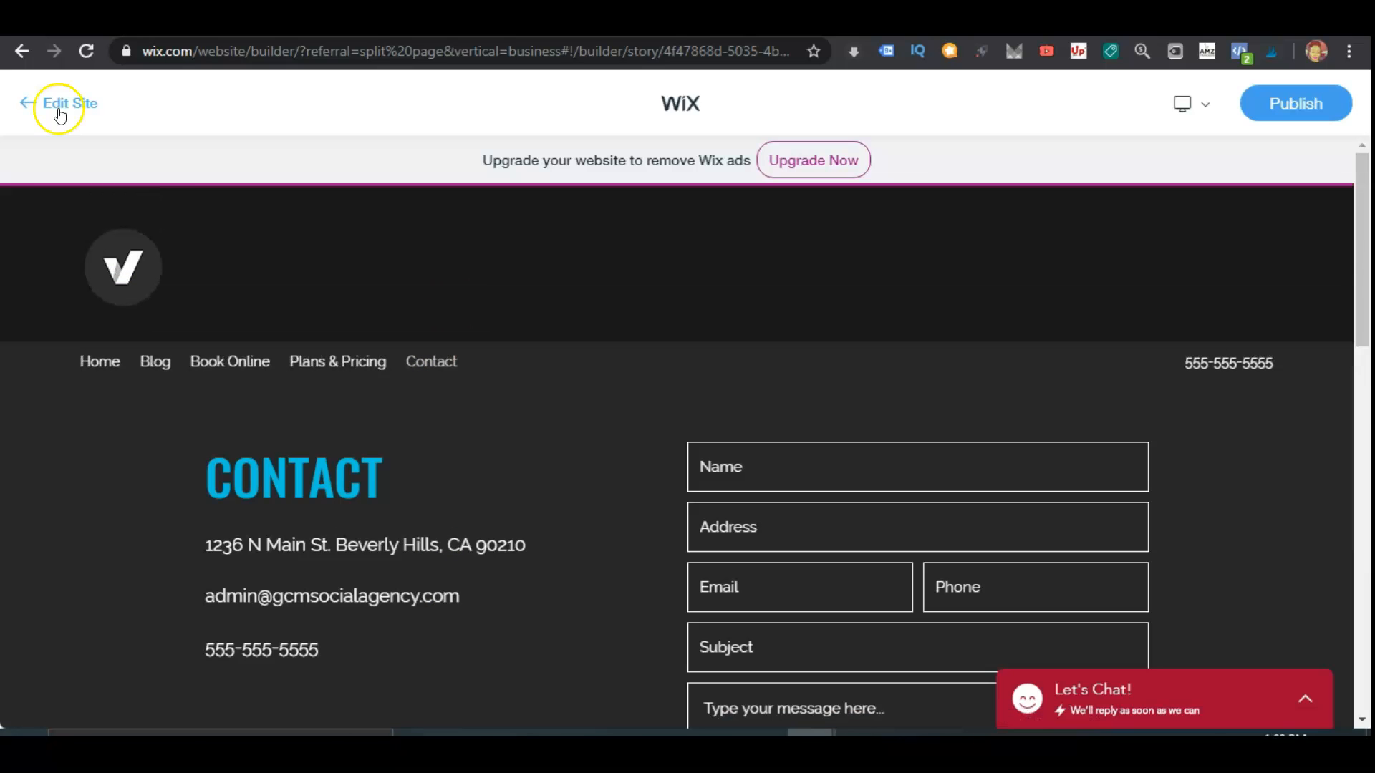
click(60, 113)
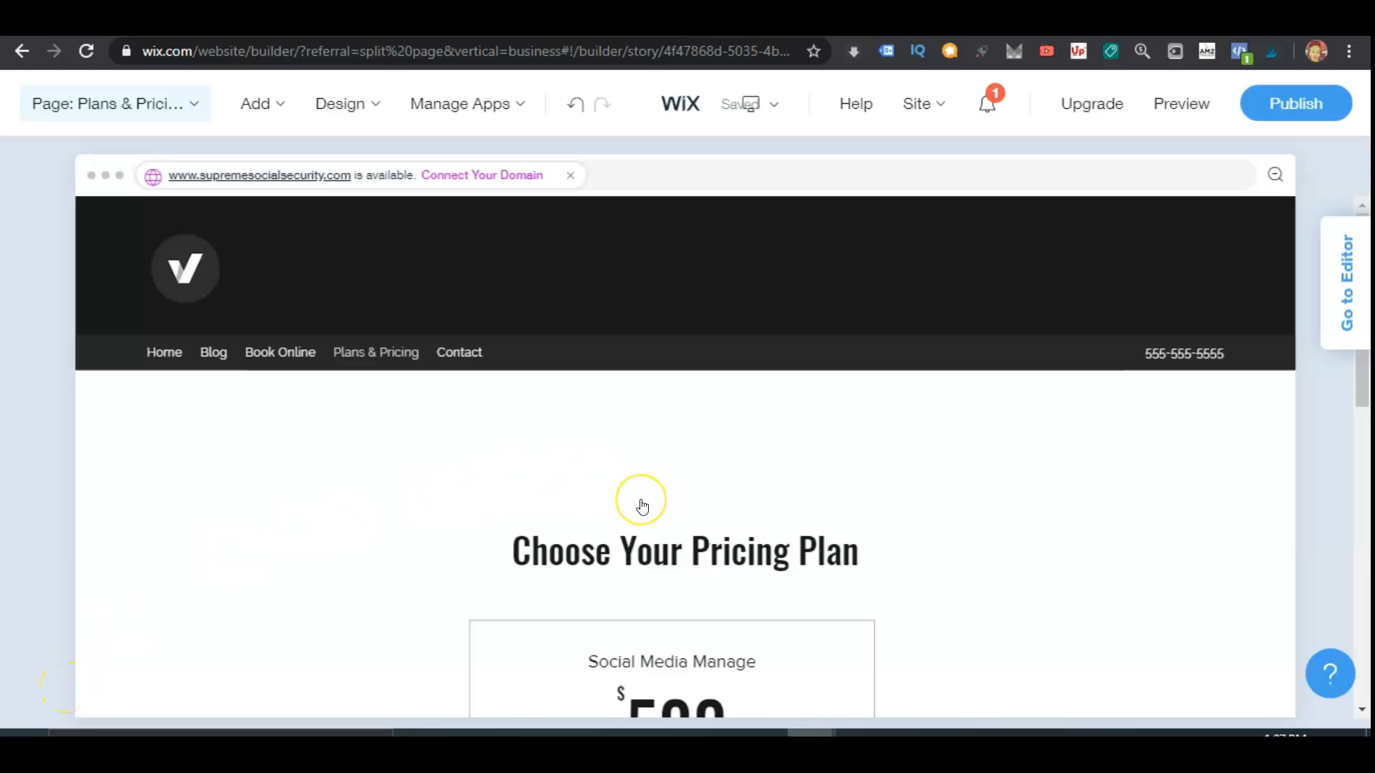
- Check the pricing plan section's Select button and open the site's palette colors for editing
mouse_move(642, 507)
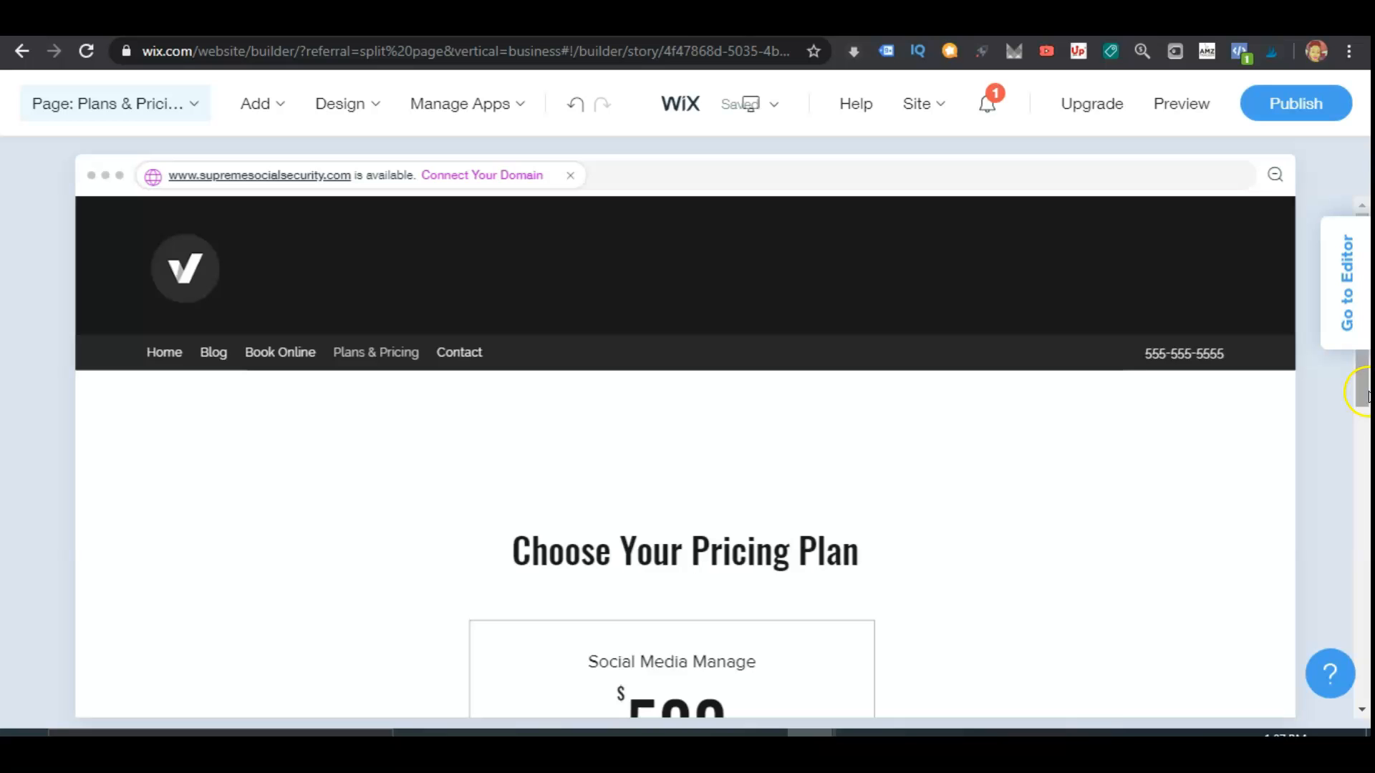
drag(1363, 405, 1366, 496)
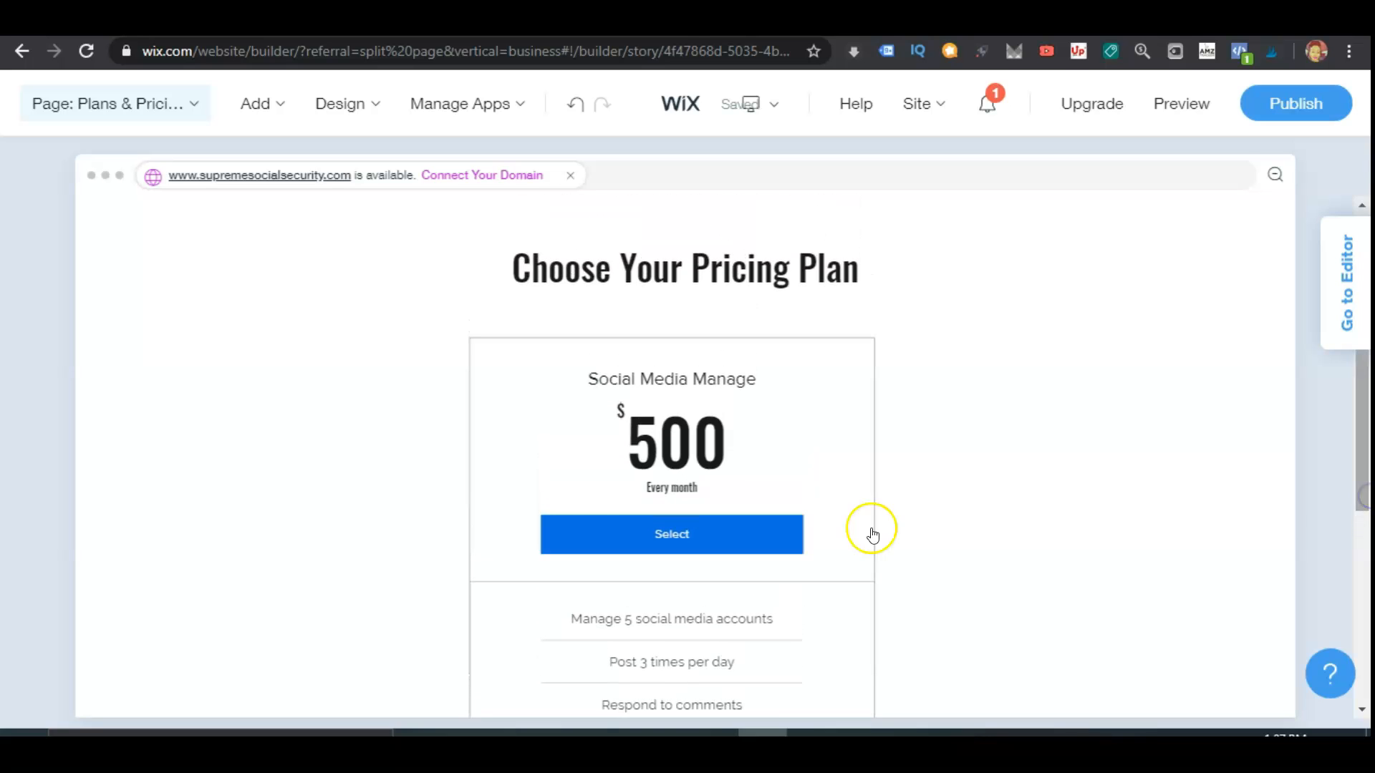
click(691, 540)
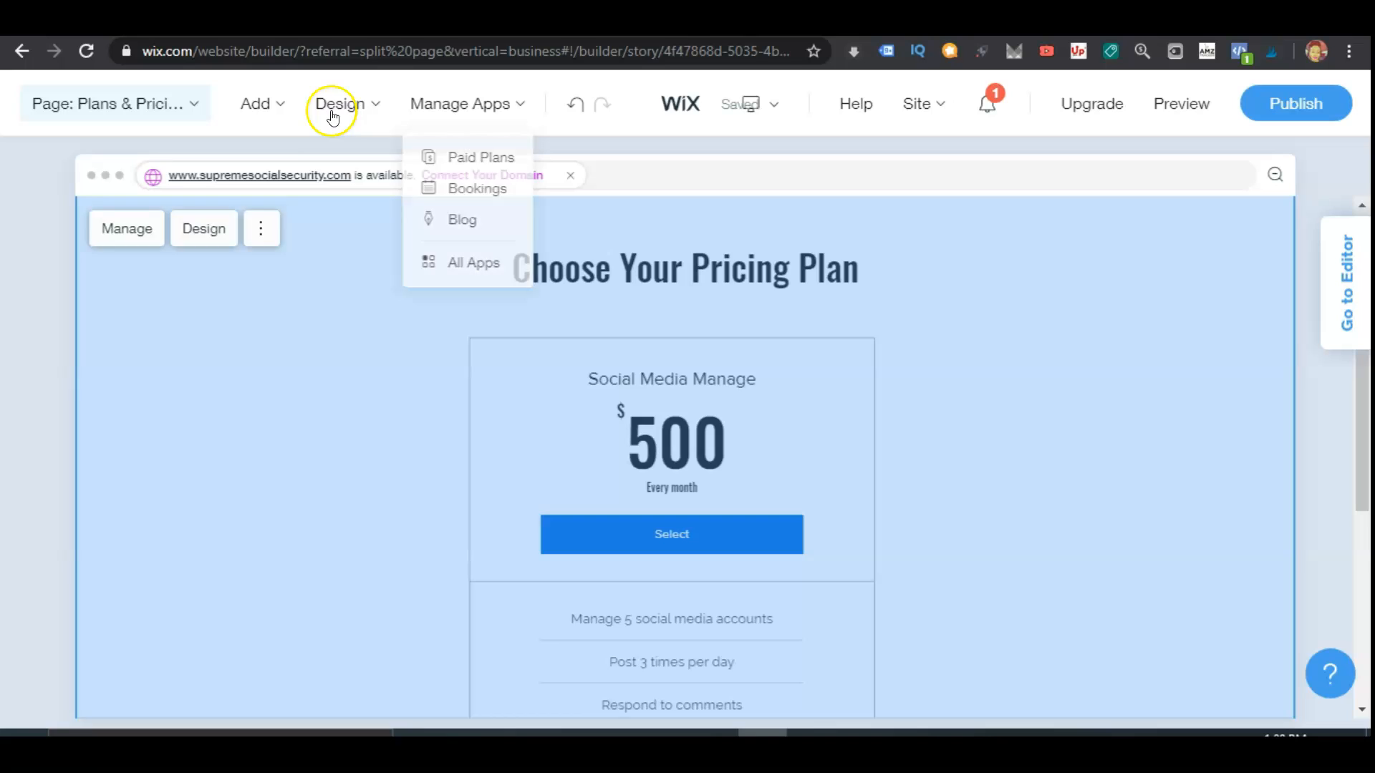
mouse_move(331, 115)
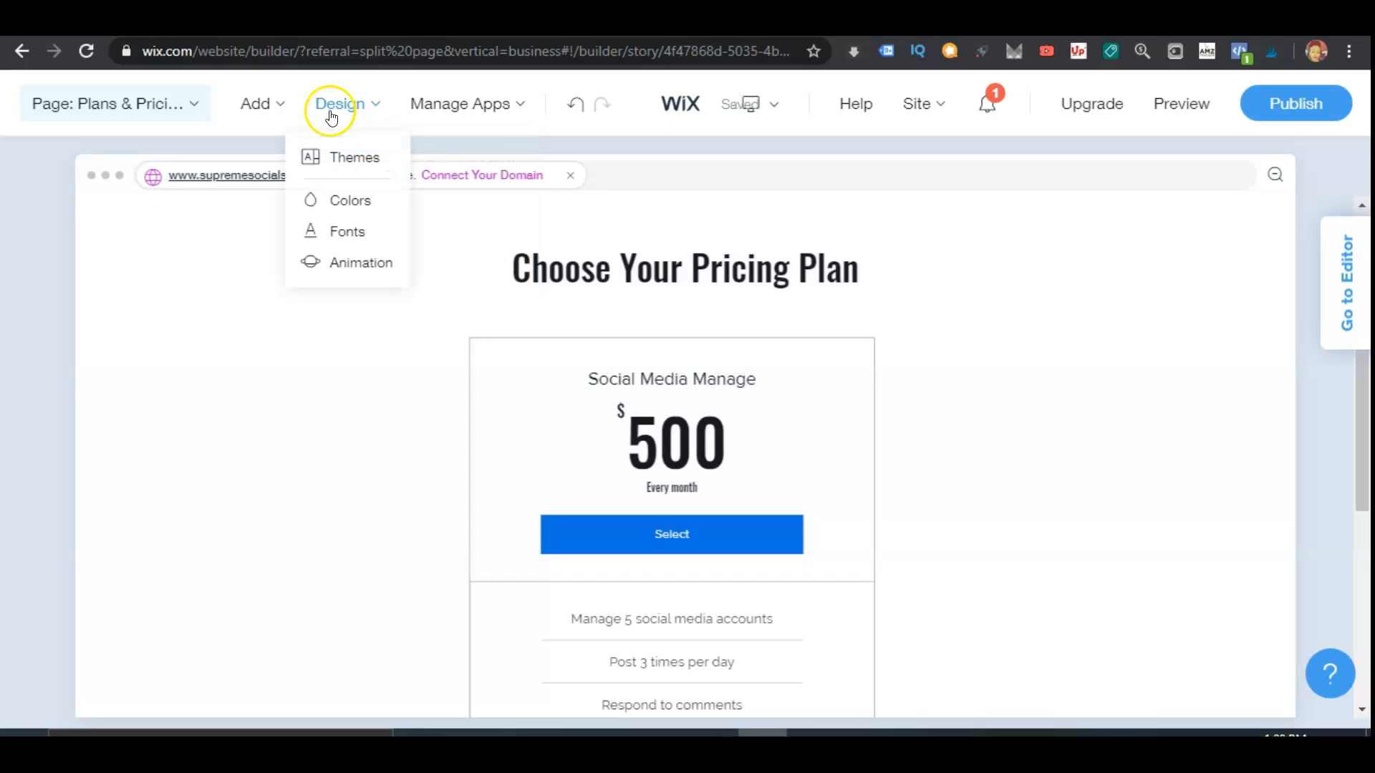
click(340, 209)
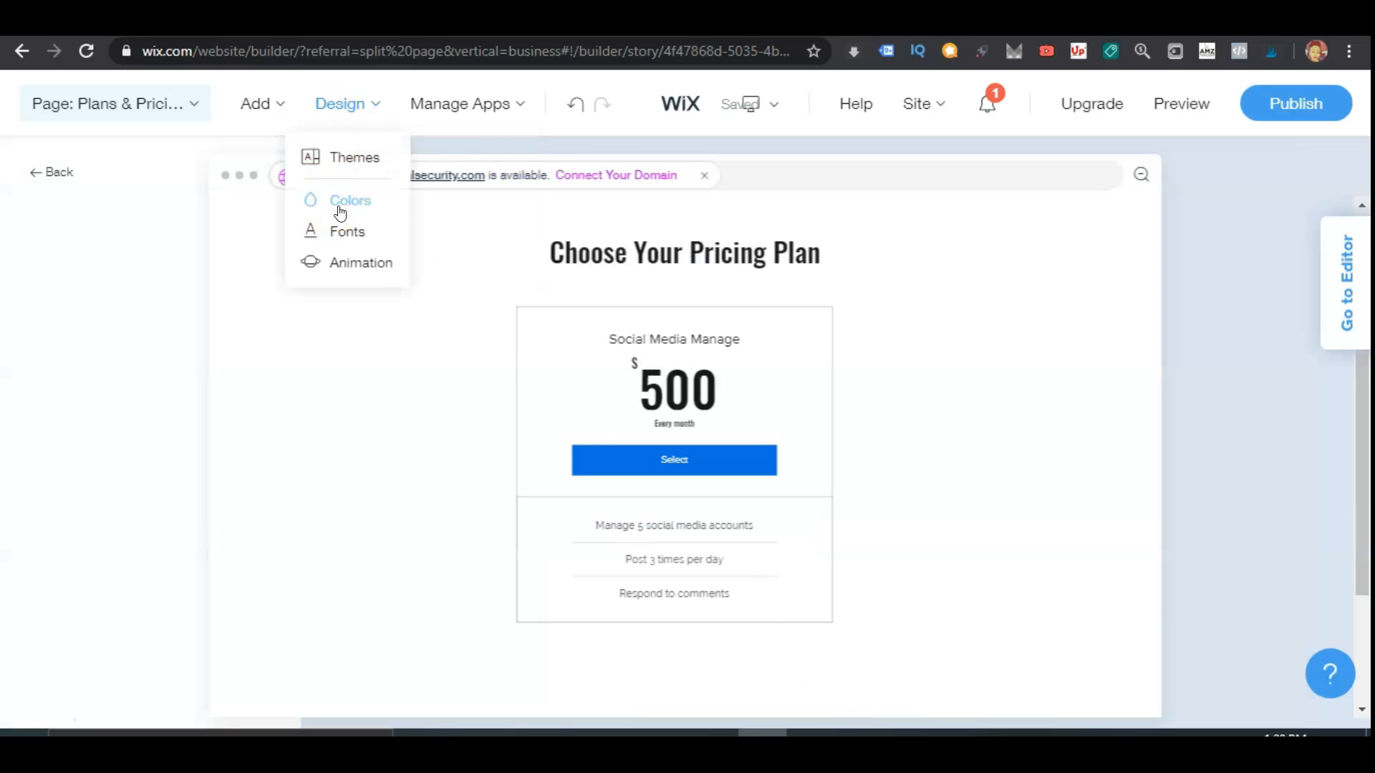
scroll(295, 458, down, 3)
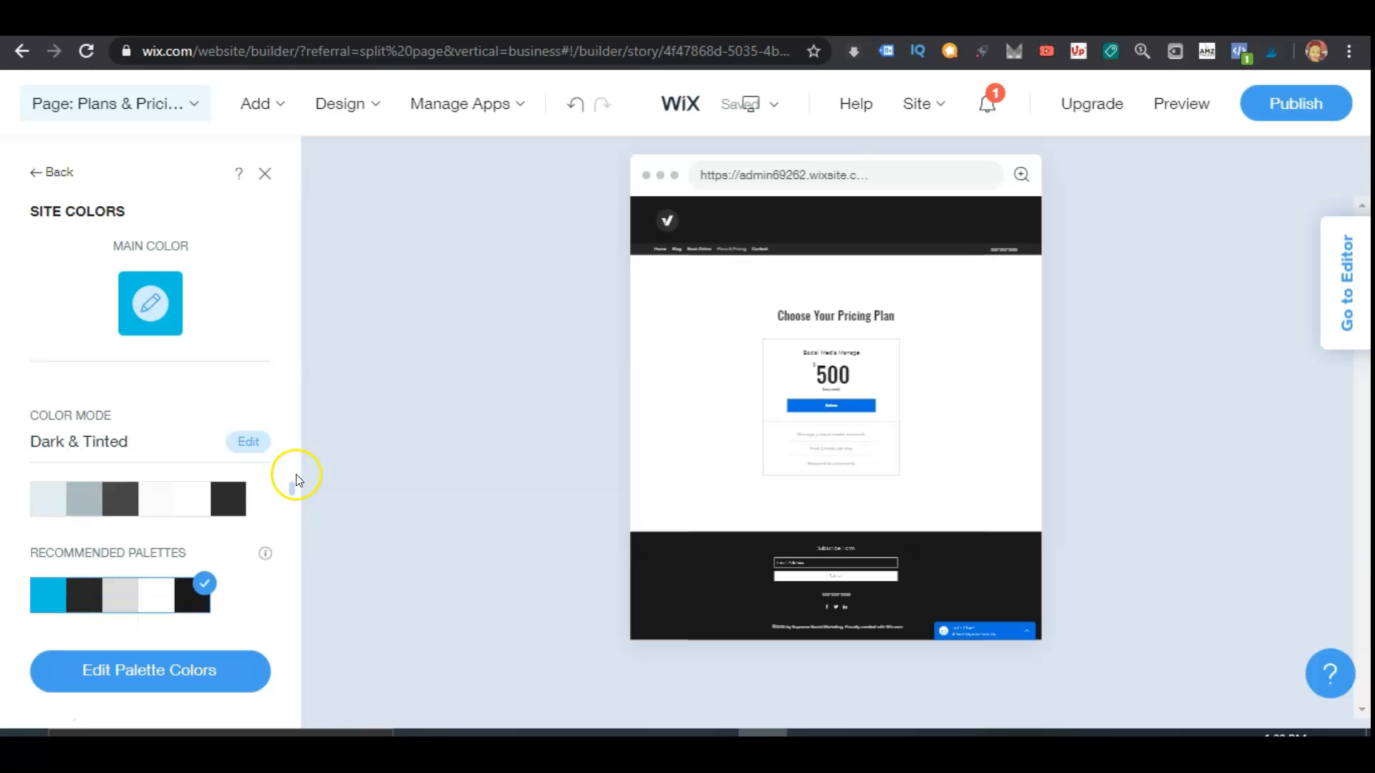
click(180, 675)
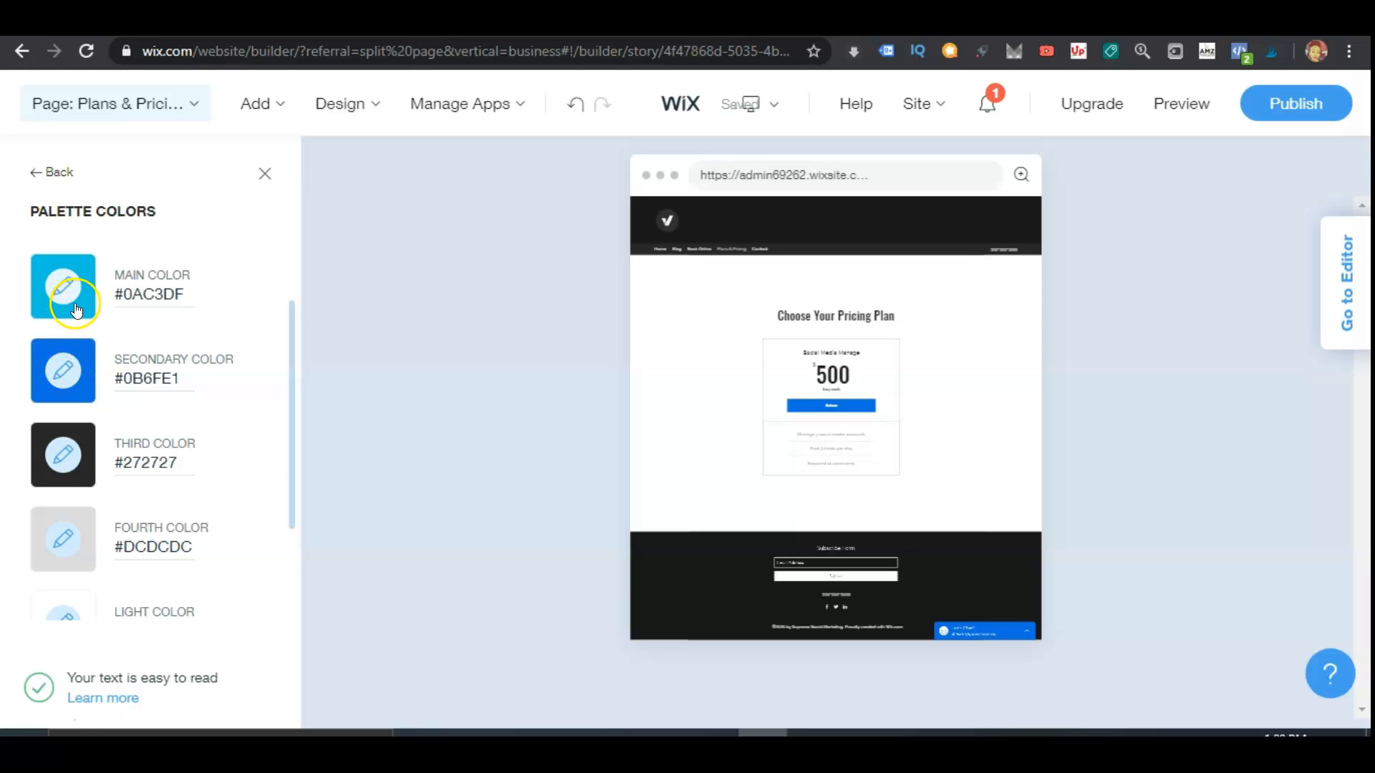
- Copy the main color's hex code and set the palette's secondary color to #0AC3DF
click(70, 374)
click(175, 287)
double_click(185, 296)
drag(184, 296, 132, 296)
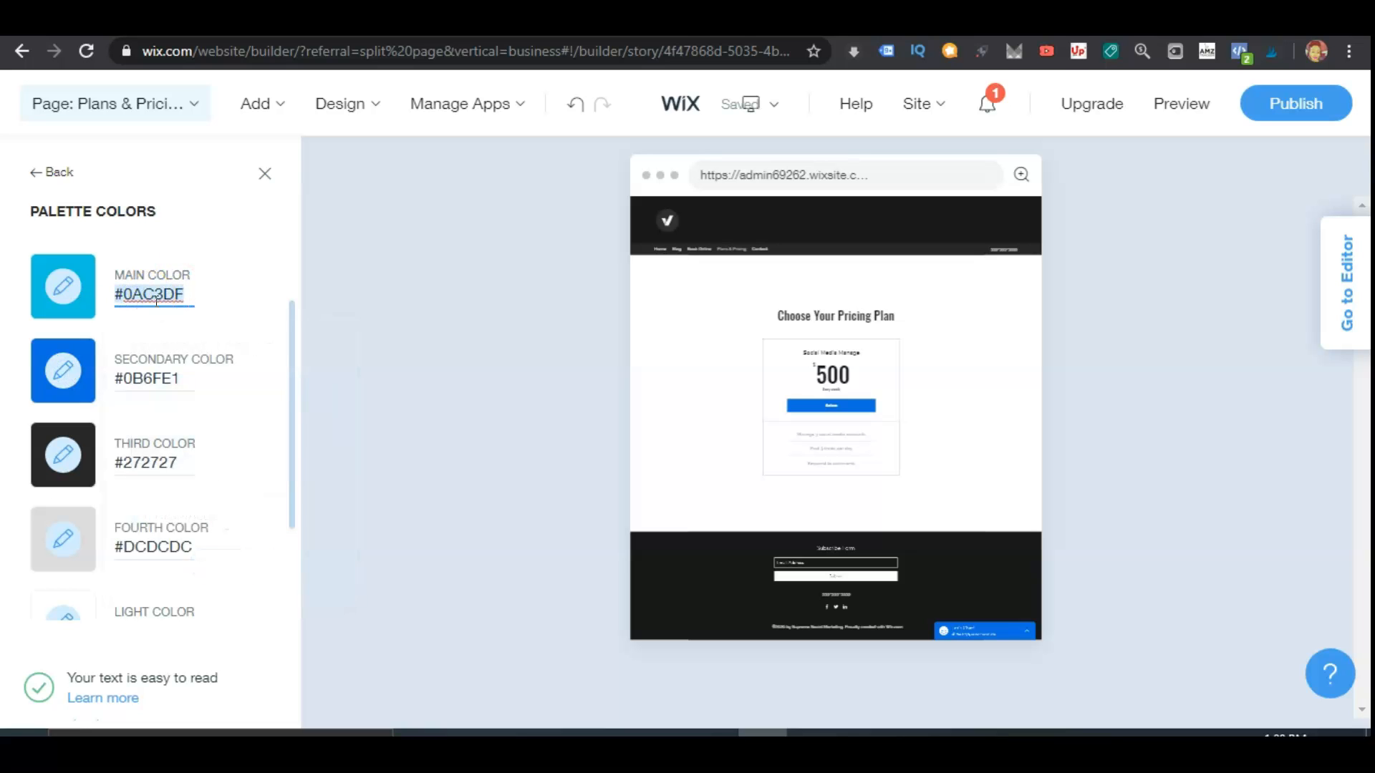
right_click(194, 381)
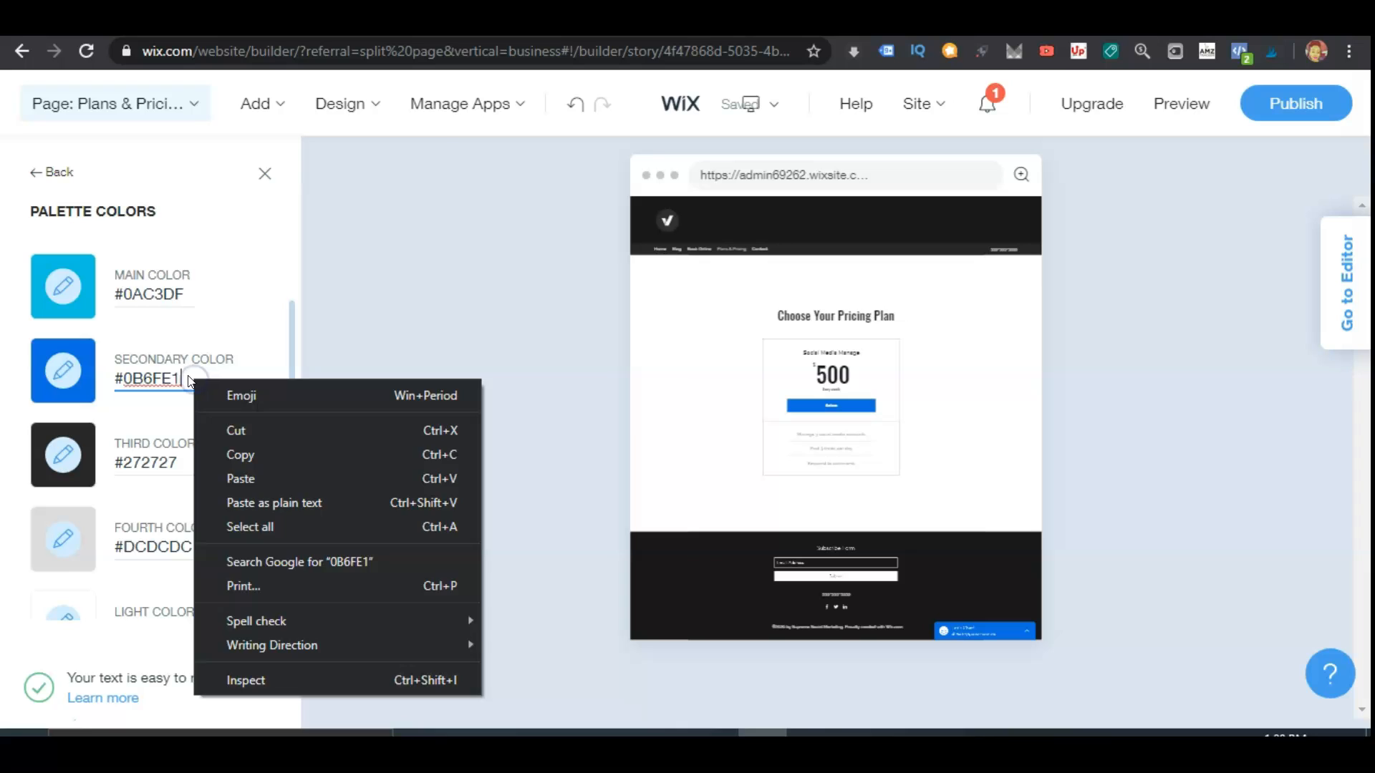
double_click(140, 378)
key(BackSpace)
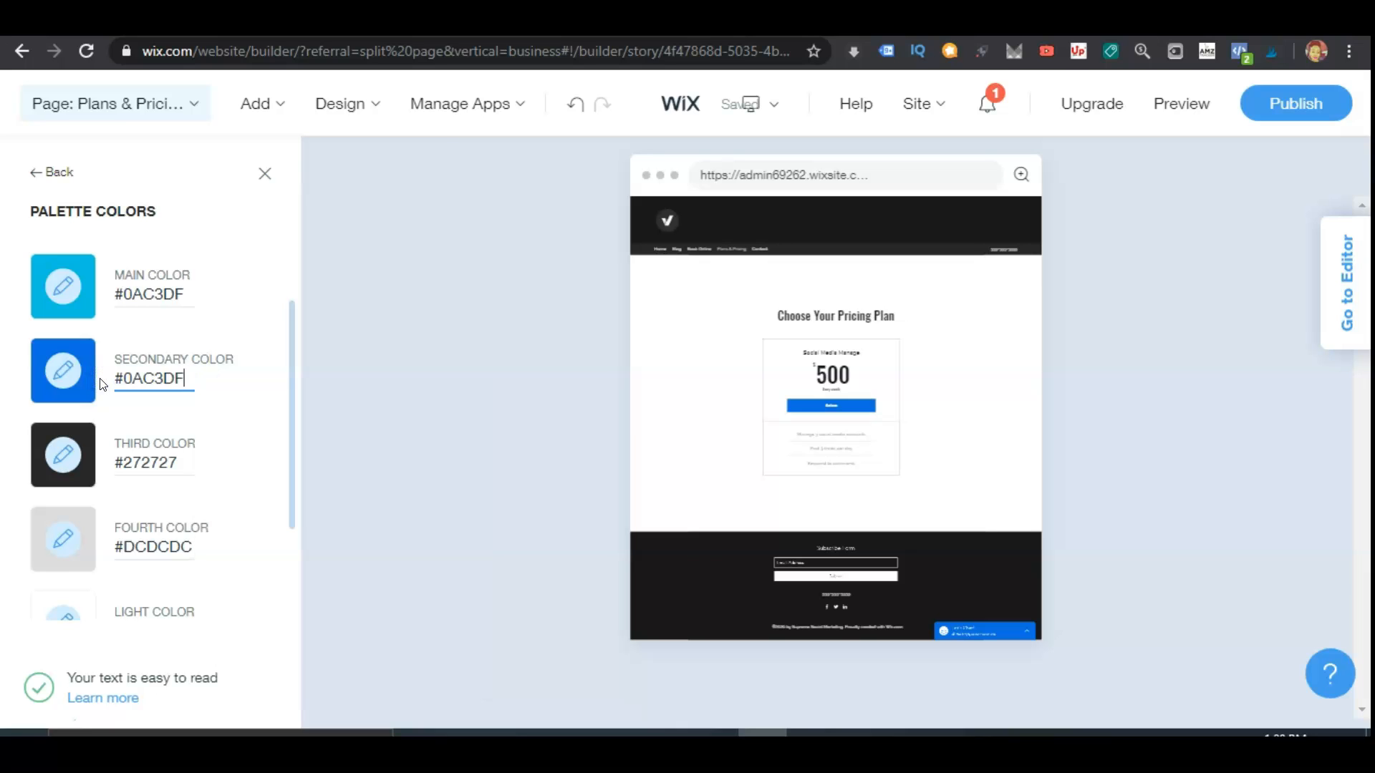
text(#0AC3DF)
click(270, 443)
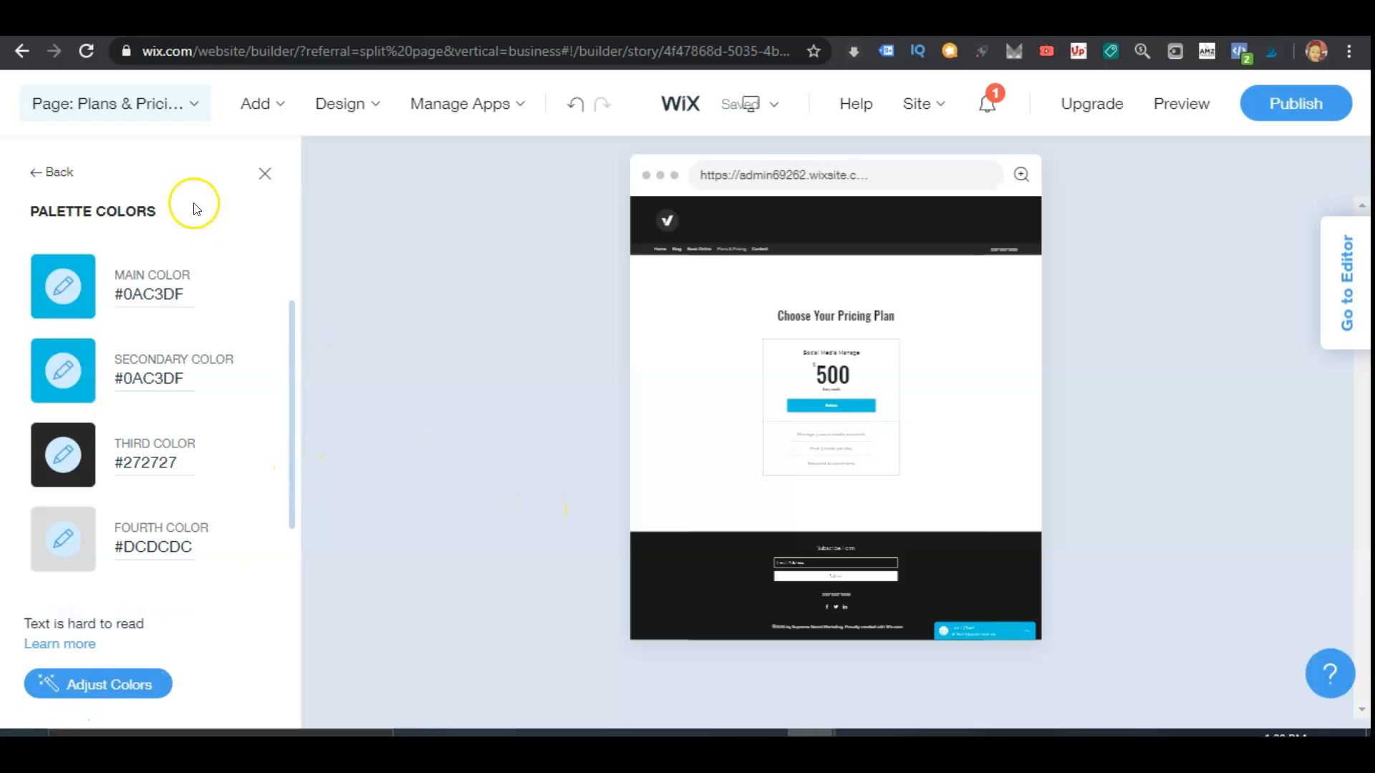
- Close the palette colors, open the chat box's settings at the foot of the page to examine them, and close them
click(359, 237)
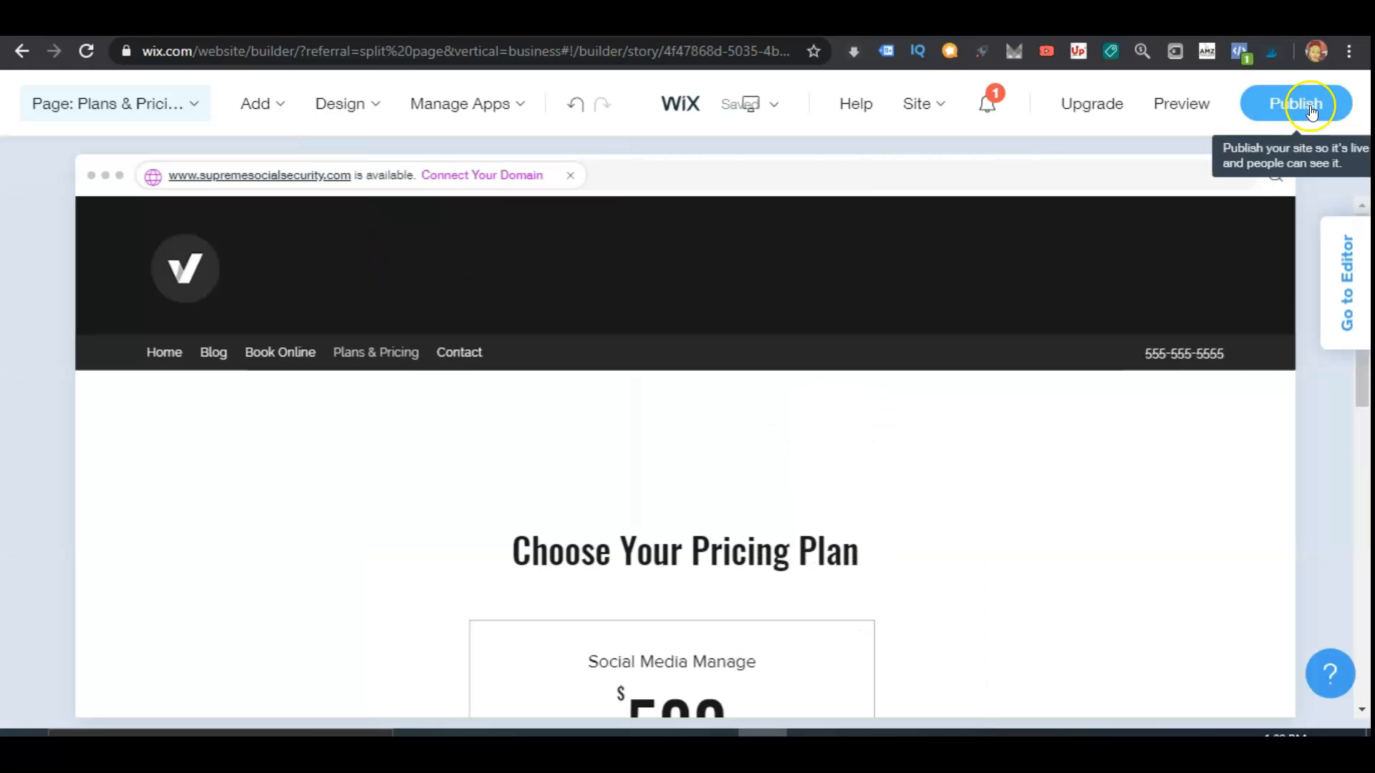
scroll(1366, 514, down, 5)
drag(1366, 515, 1366, 689)
click(1184, 706)
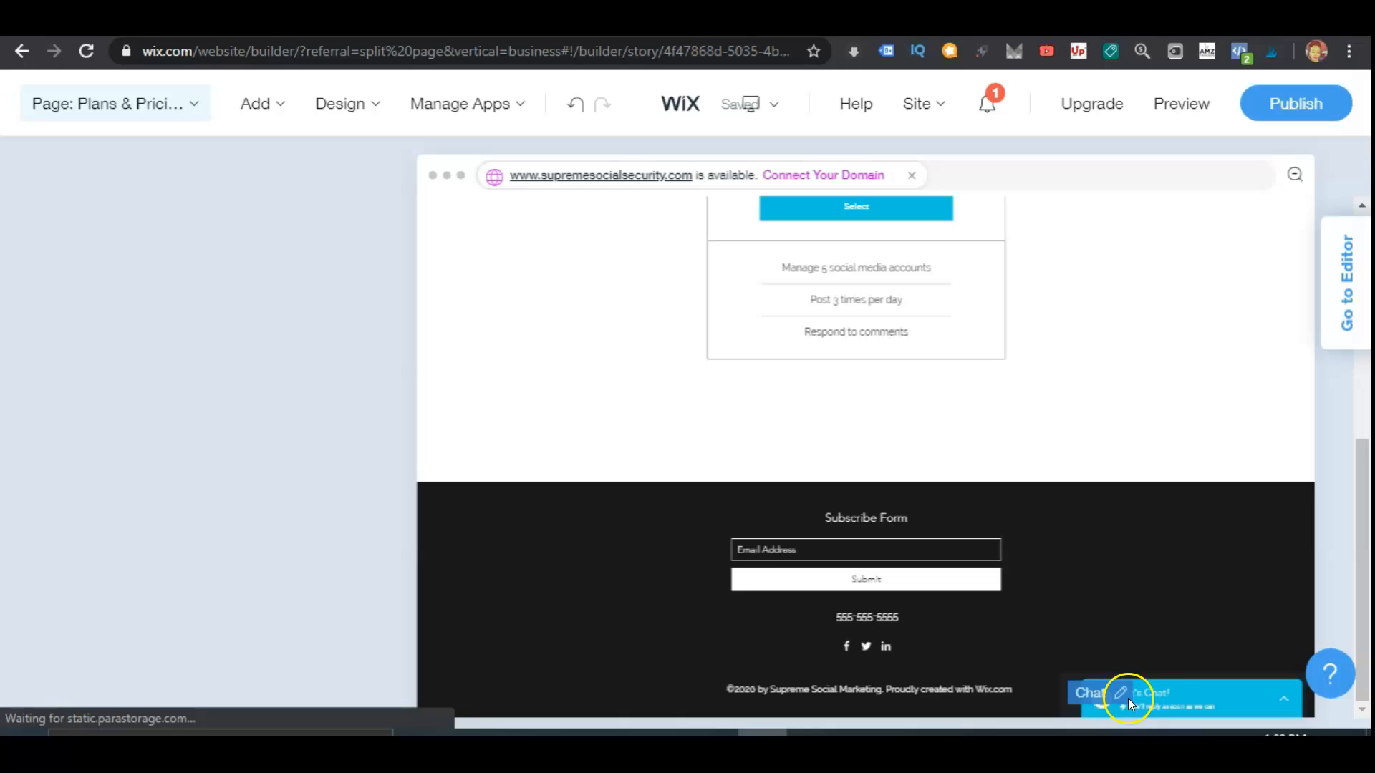
click(1116, 704)
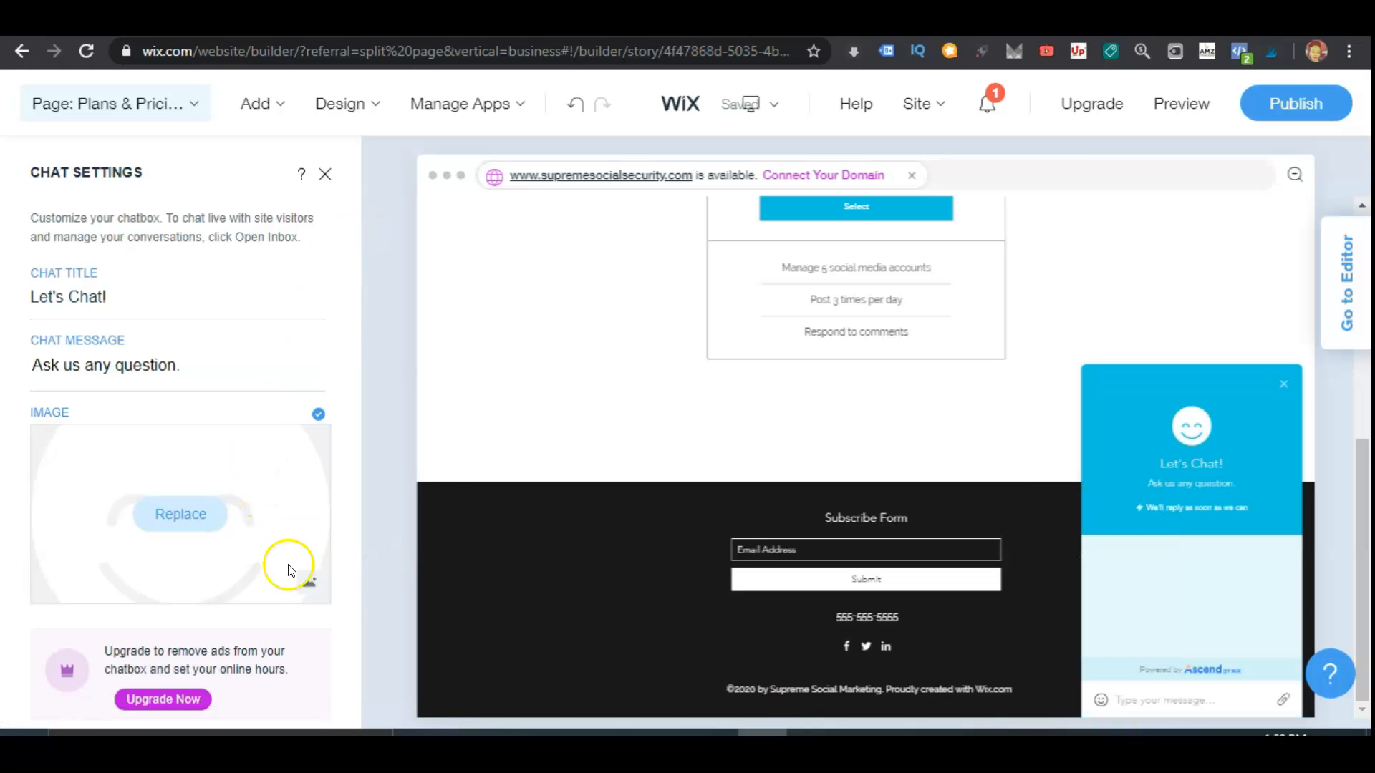
click(327, 174)
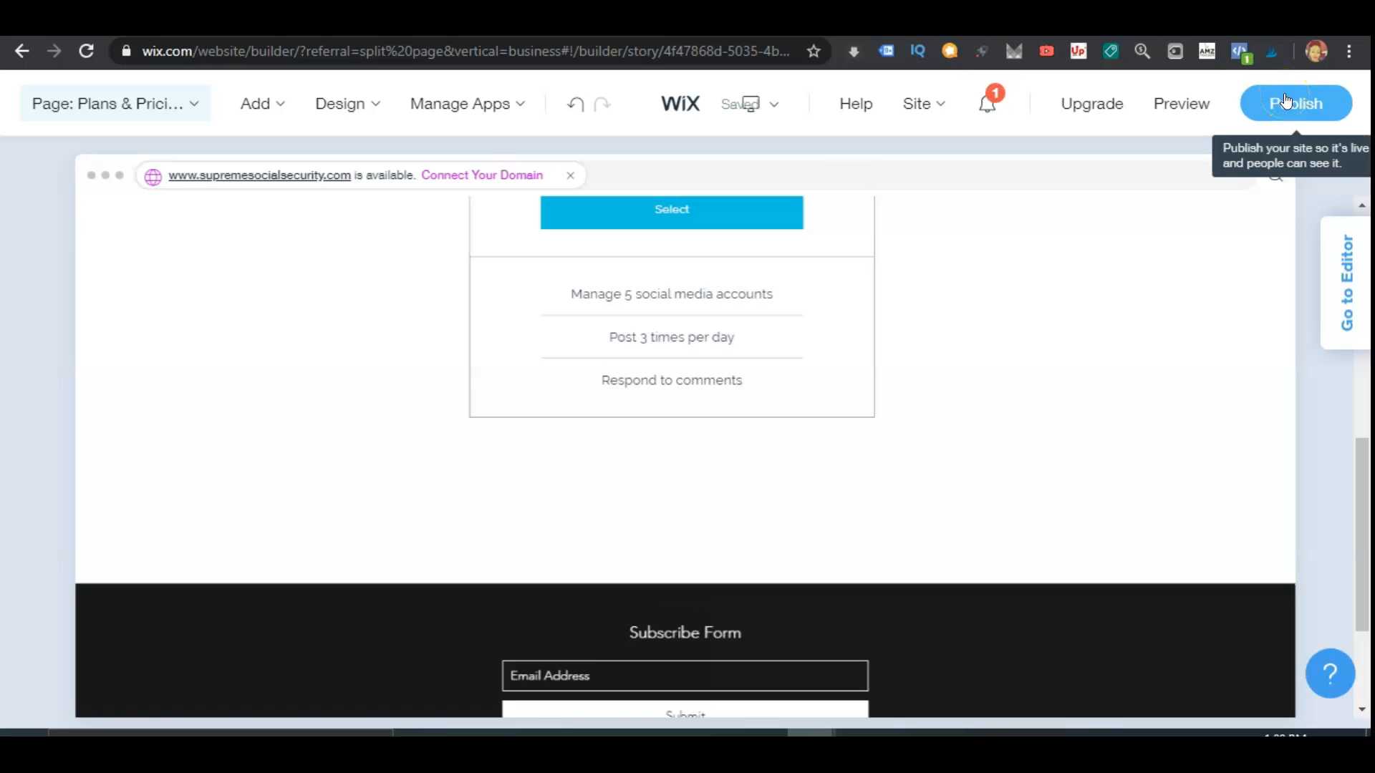
- Switch the site from ADI to the full Wix Editor and dismiss the welcome video
triple_click(999, 158)
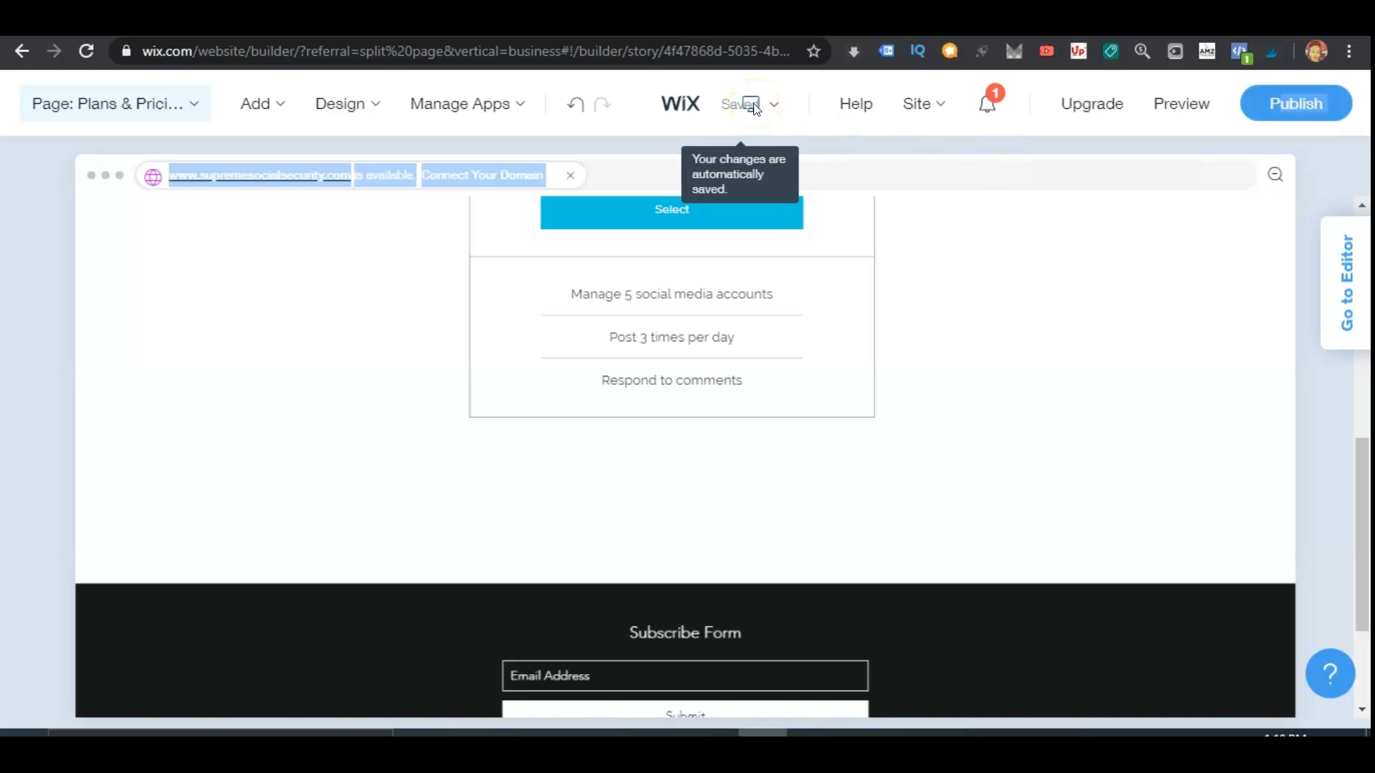
click(912, 123)
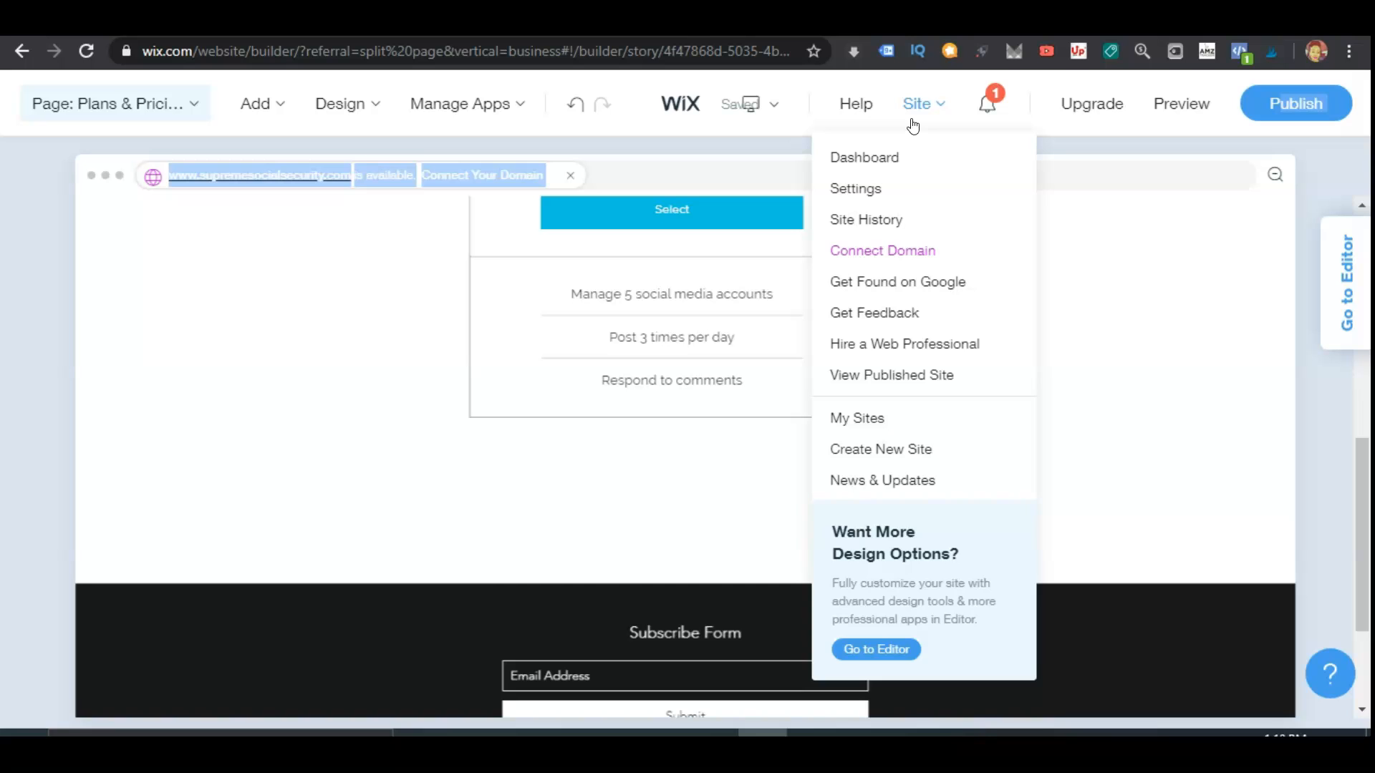
mouse_move(915, 121)
click(873, 649)
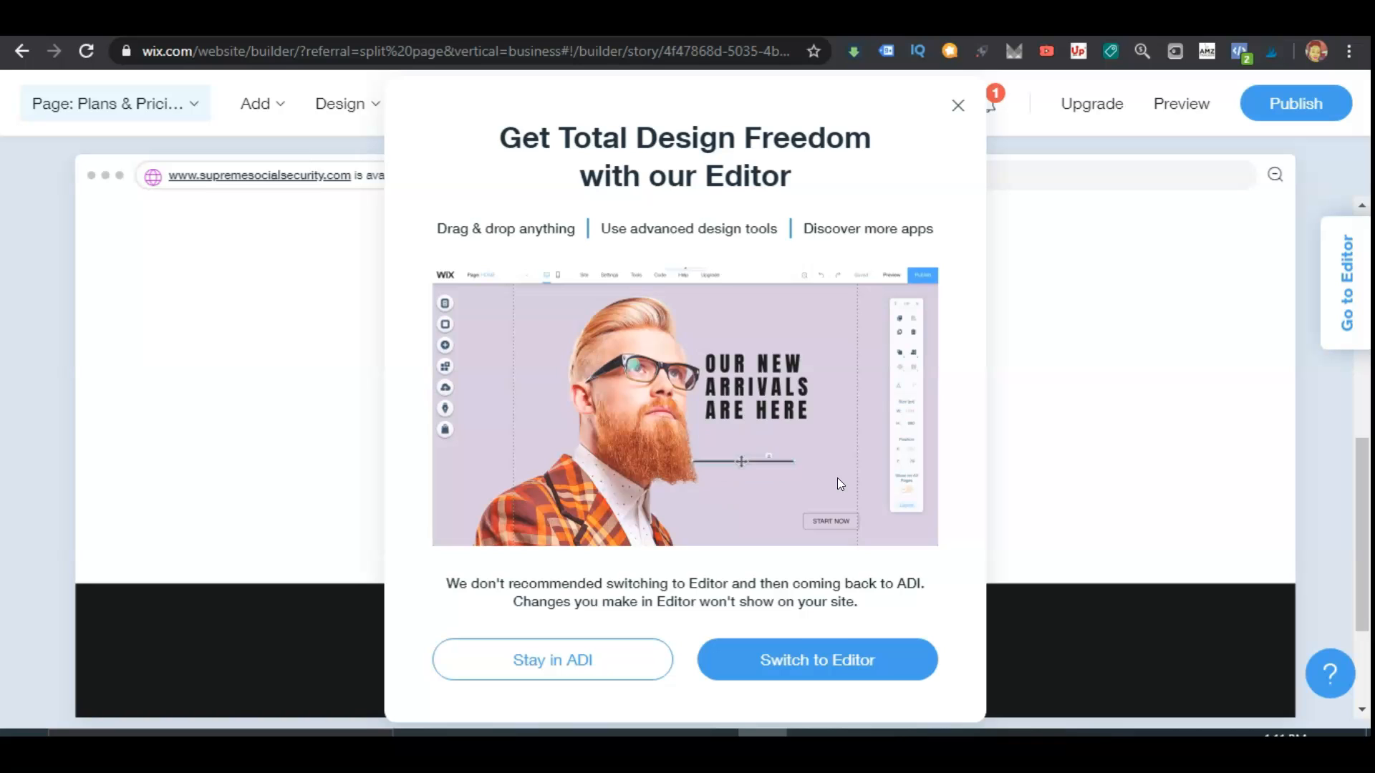
click(857, 676)
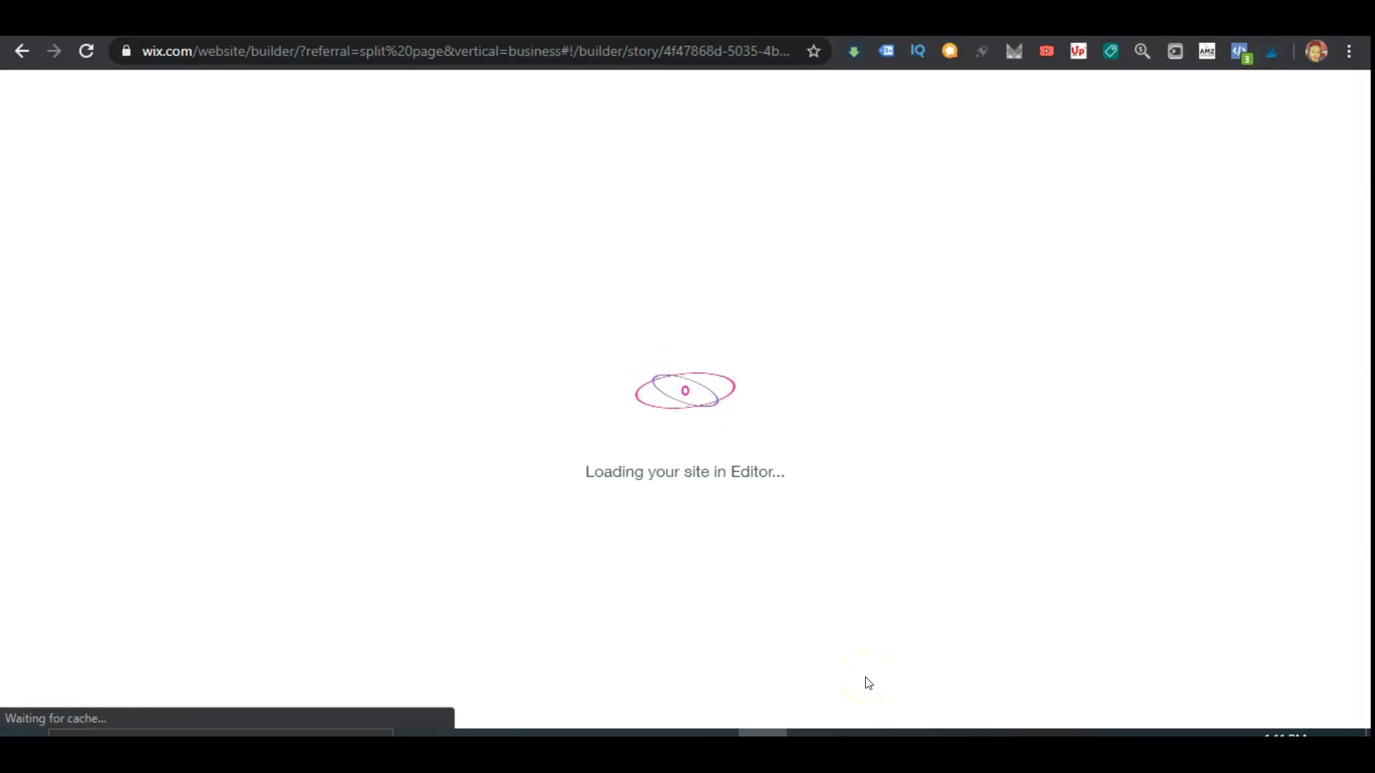
click(750, 369)
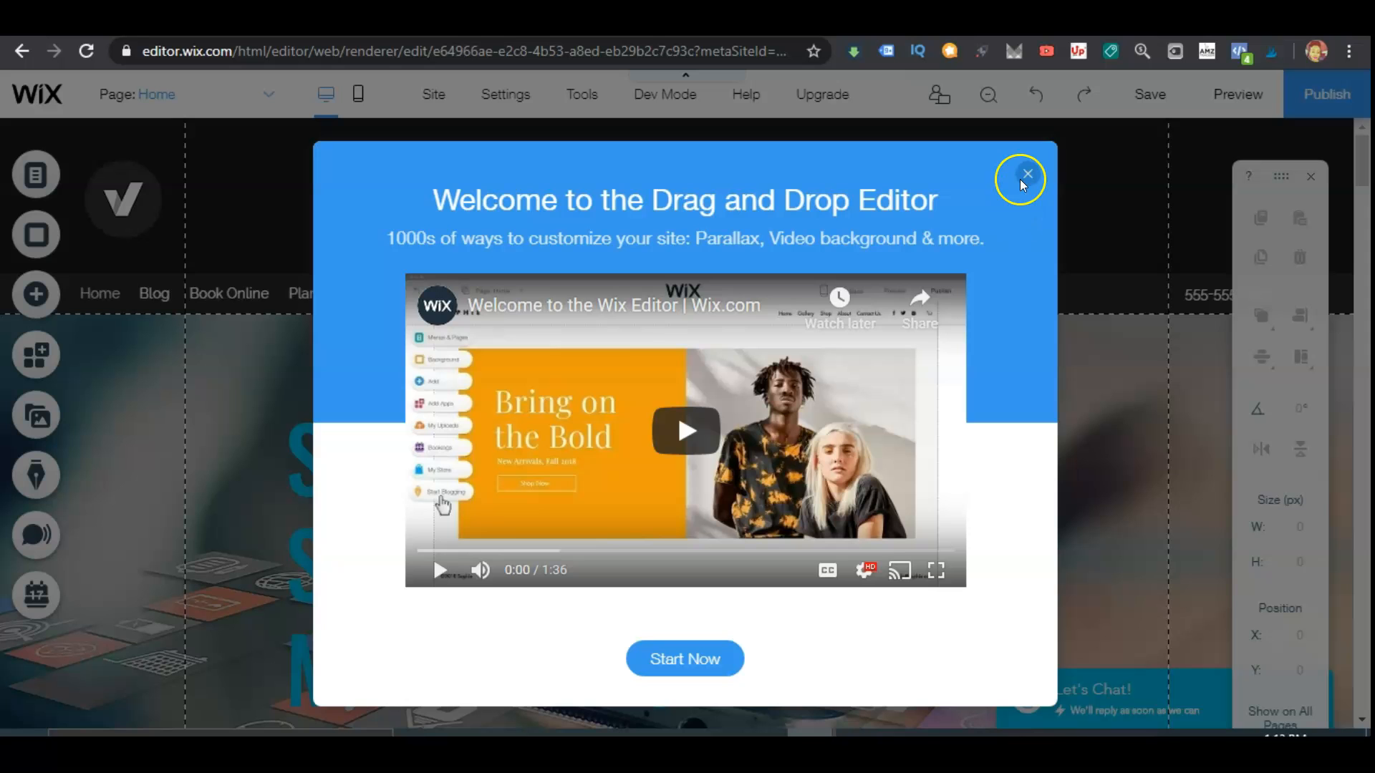
click(1024, 175)
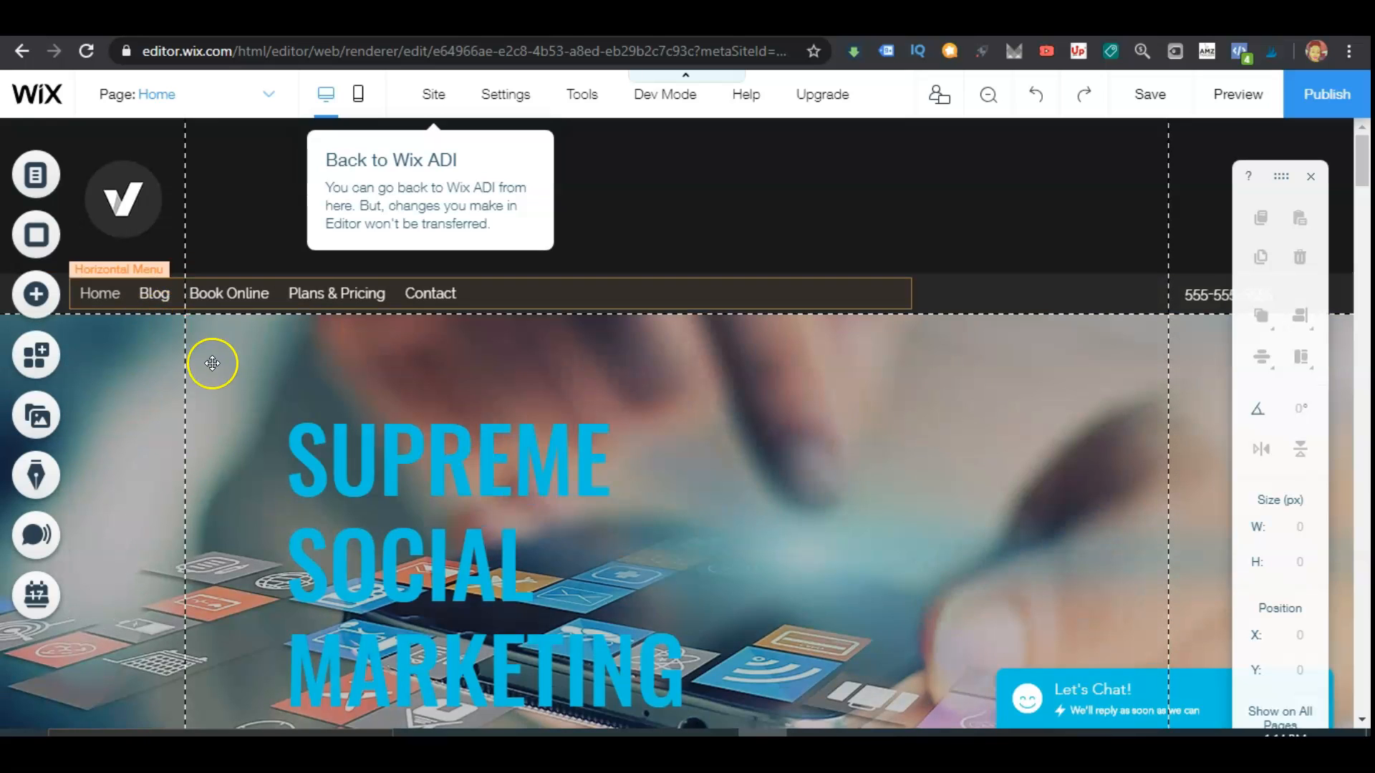
- Check that the About heading and the hero title on the Home page can be selected as separate text elements
scroll(298, 429, down, 4)
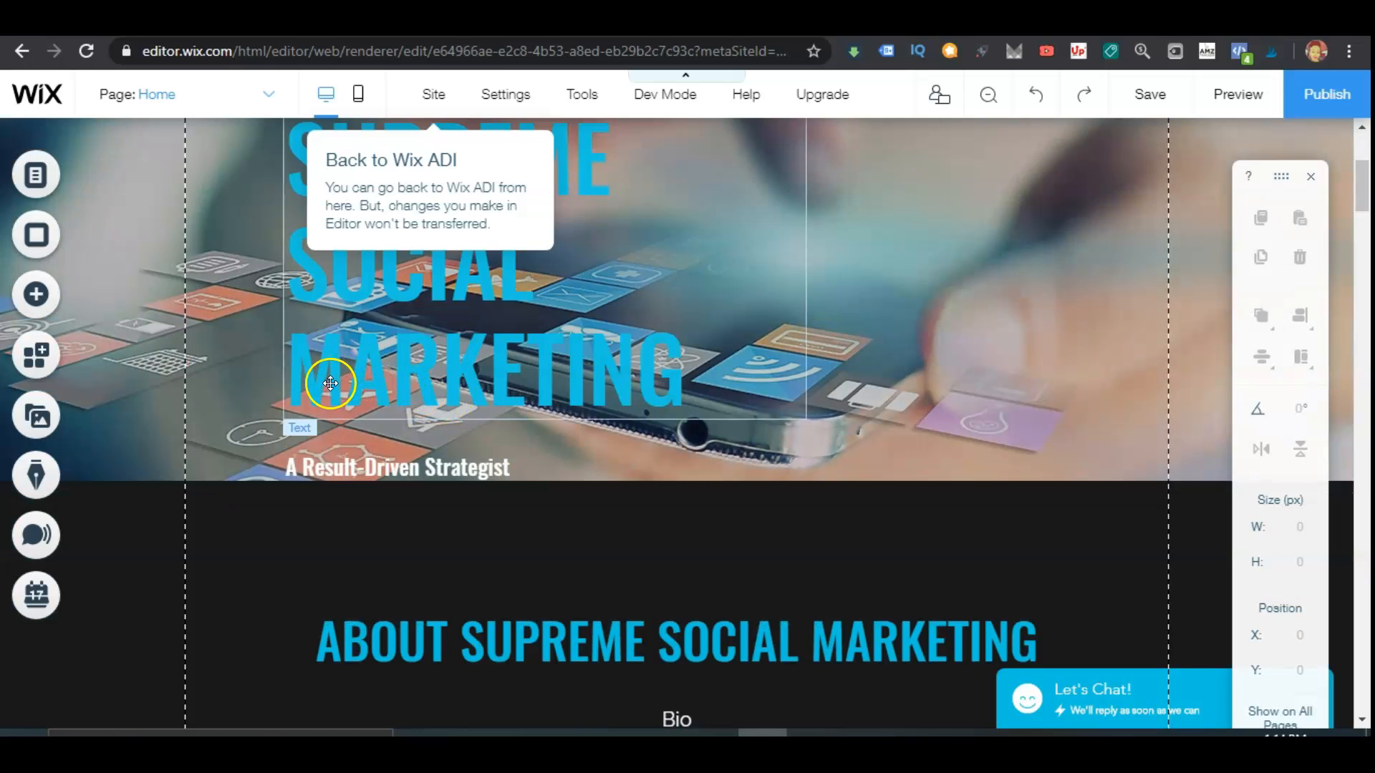
scroll(326, 390, down, 5)
scroll(325, 391, up, 1)
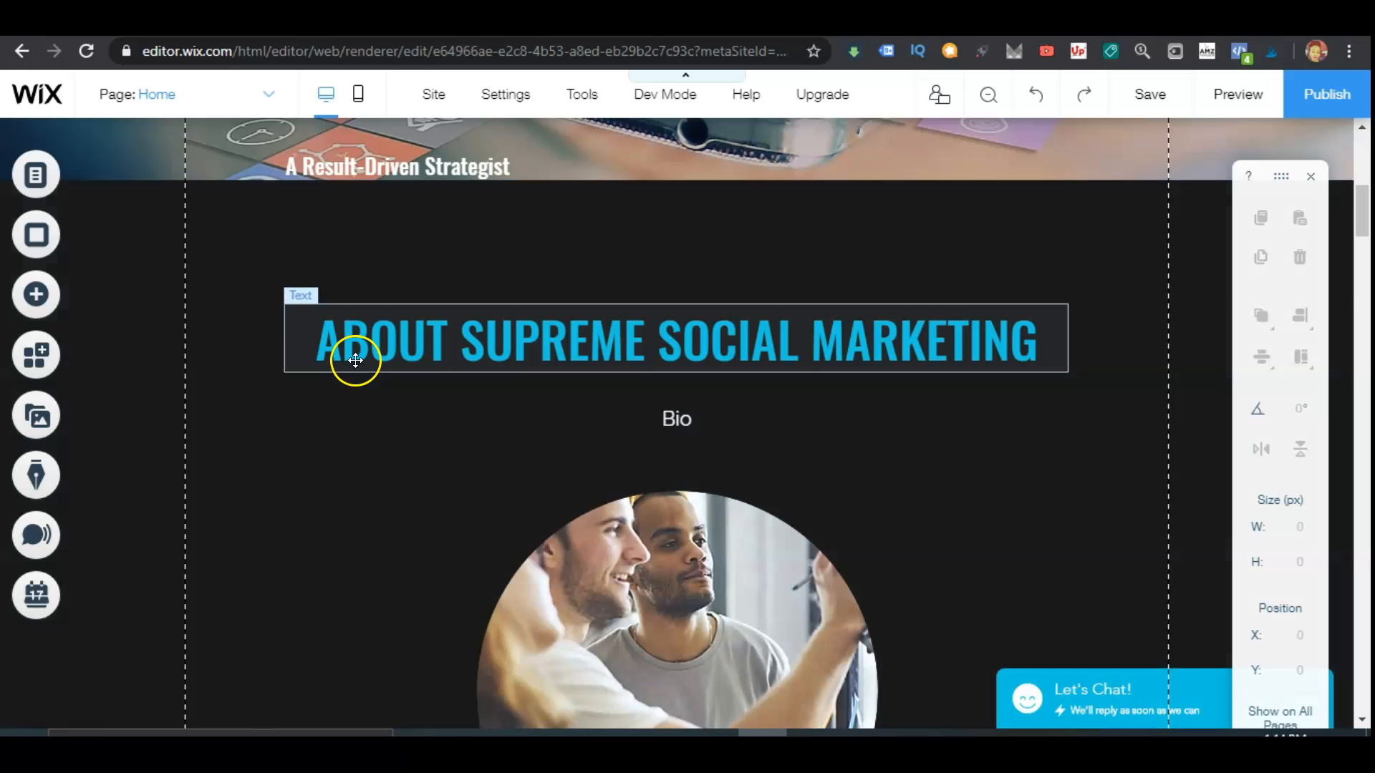
click(349, 343)
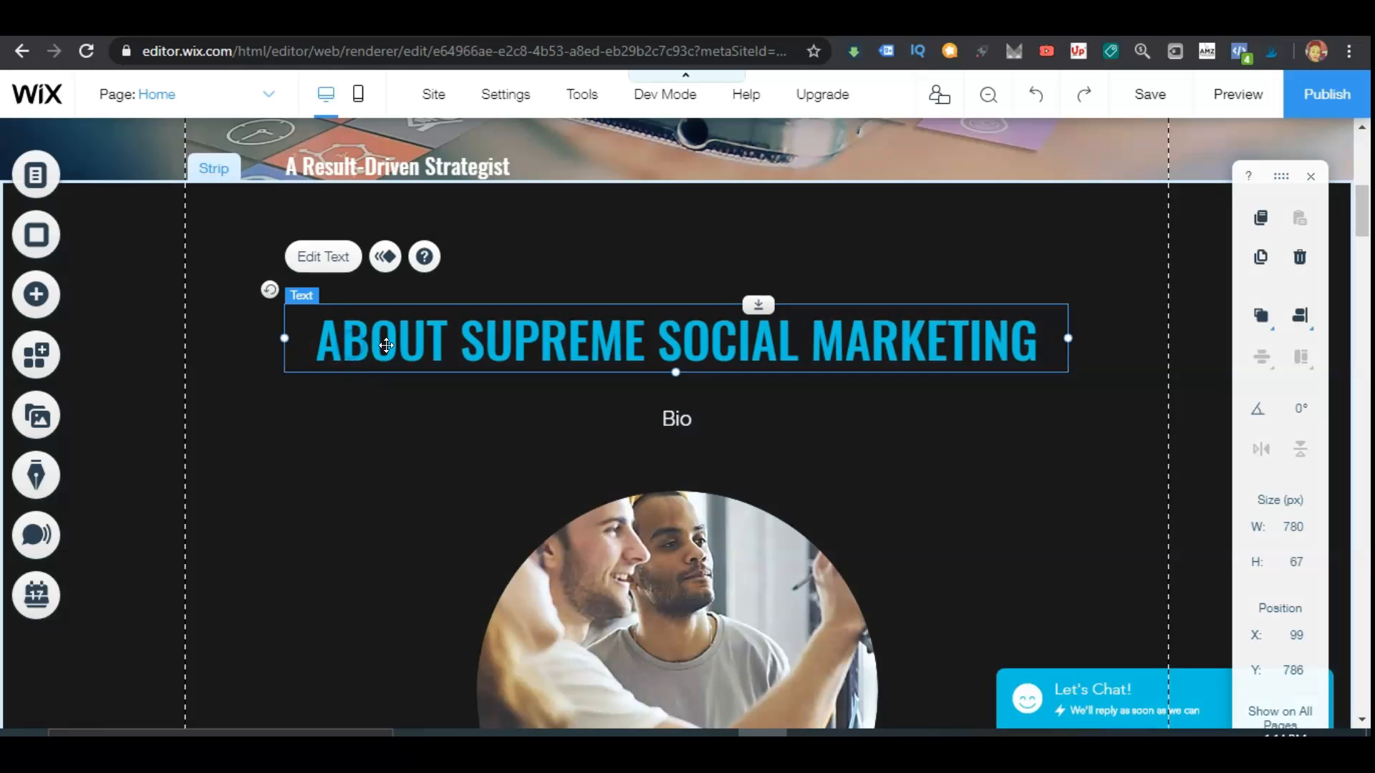
scroll(406, 398, up, 5)
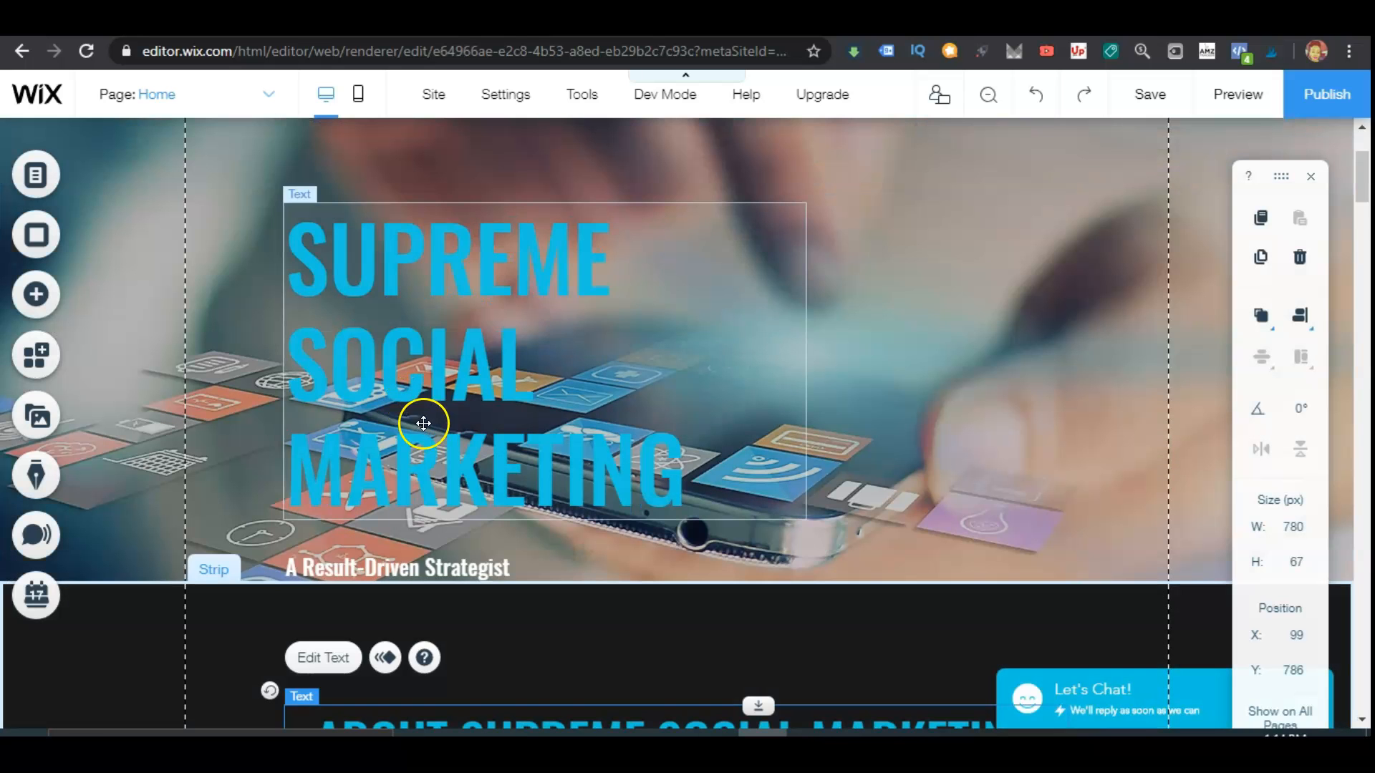
click(412, 421)
scroll(396, 431, up, 3)
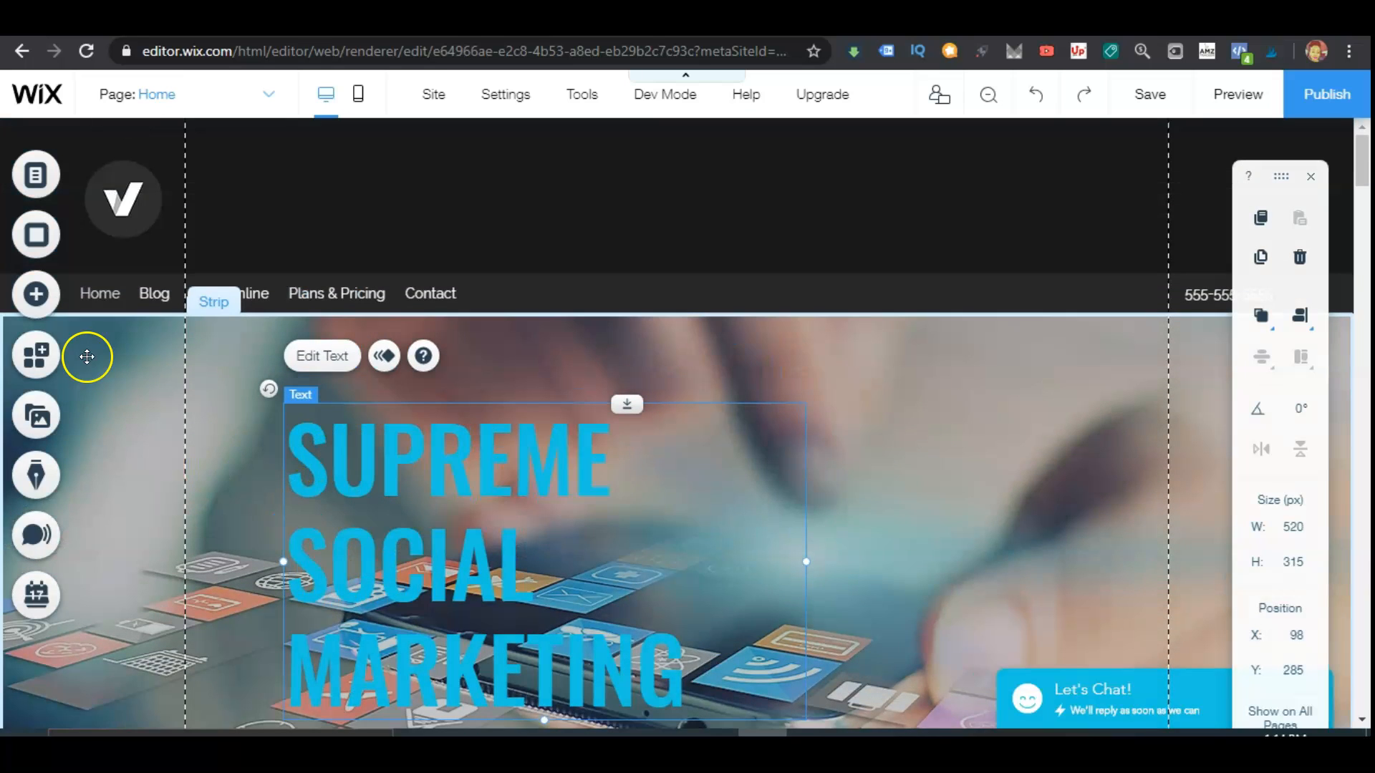
- Open the background options of the Home page's hero strip and browse the selected backgrounds
click(87, 356)
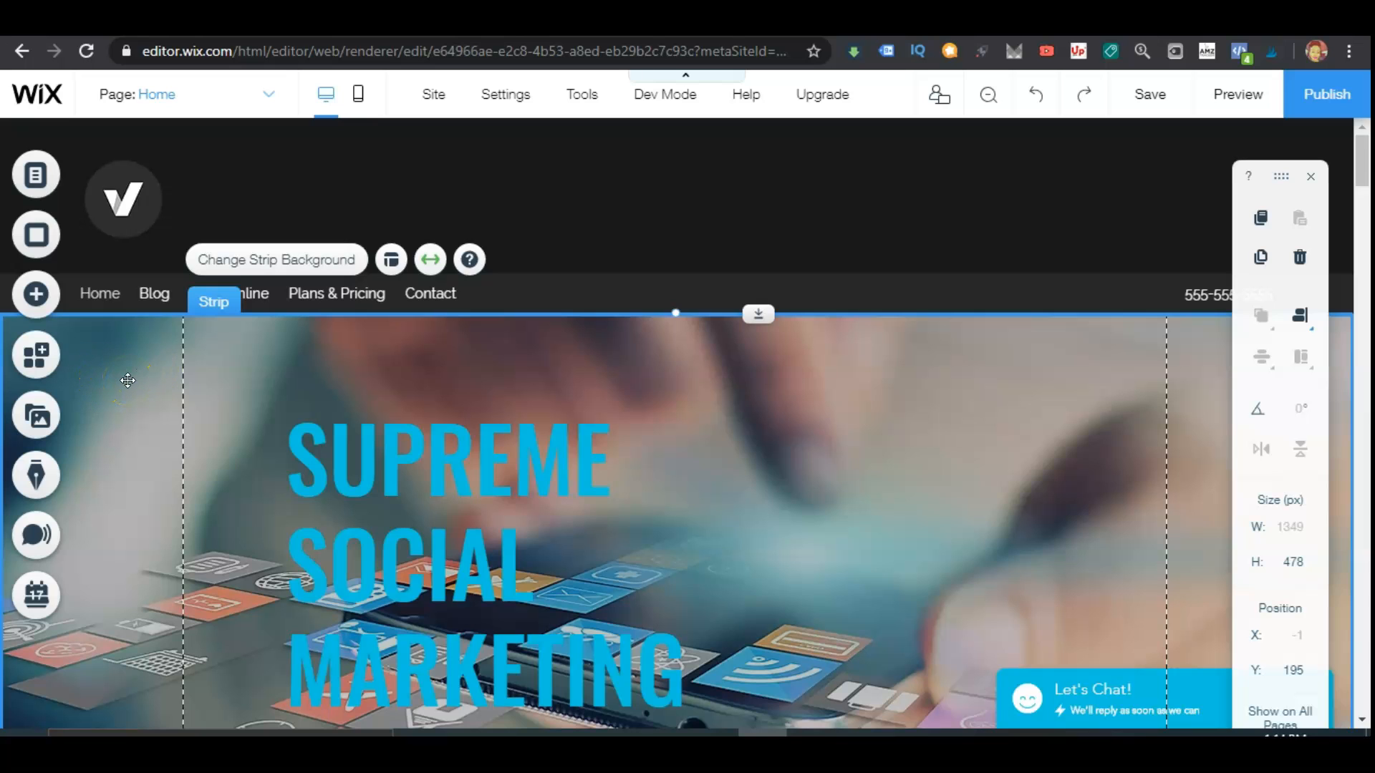
scroll(127, 381, down, 4)
click(233, 387)
scroll(233, 387, up, 2)
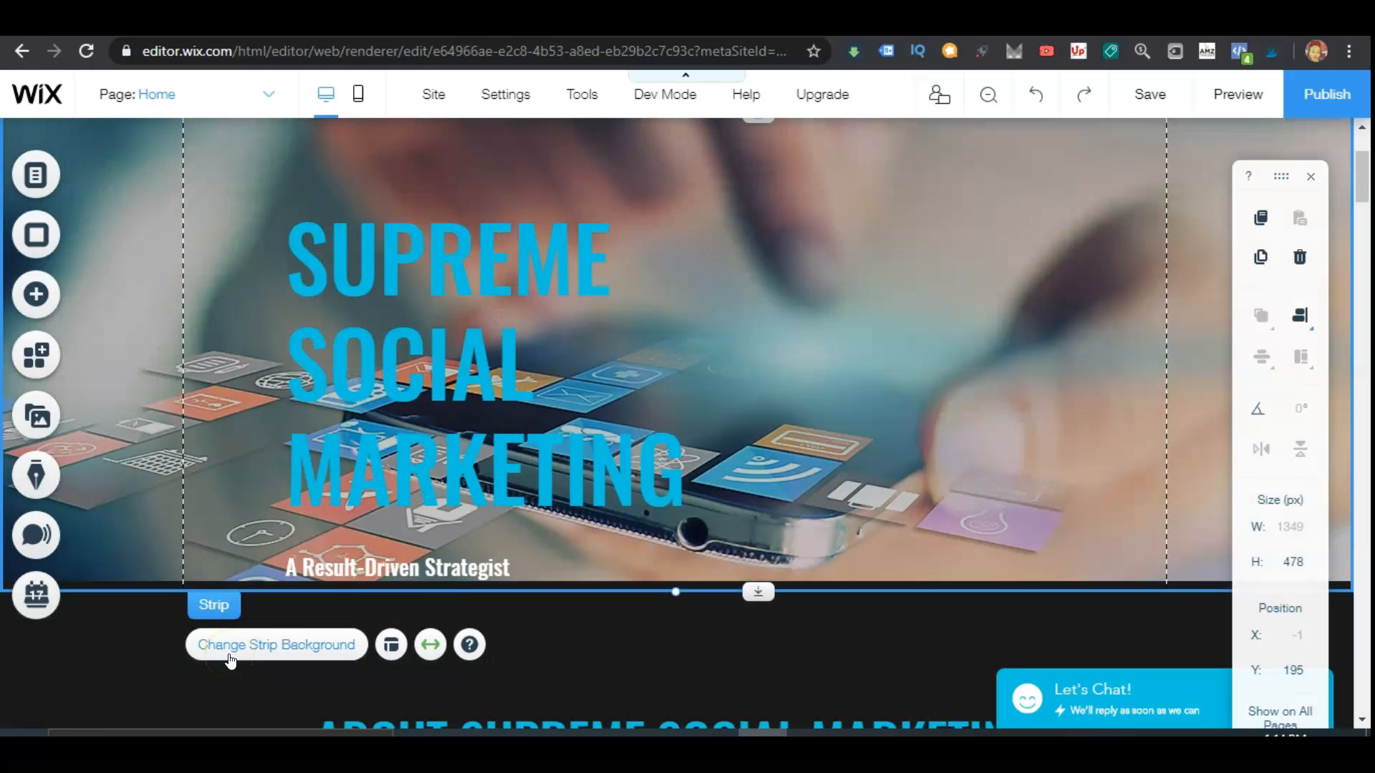
click(223, 647)
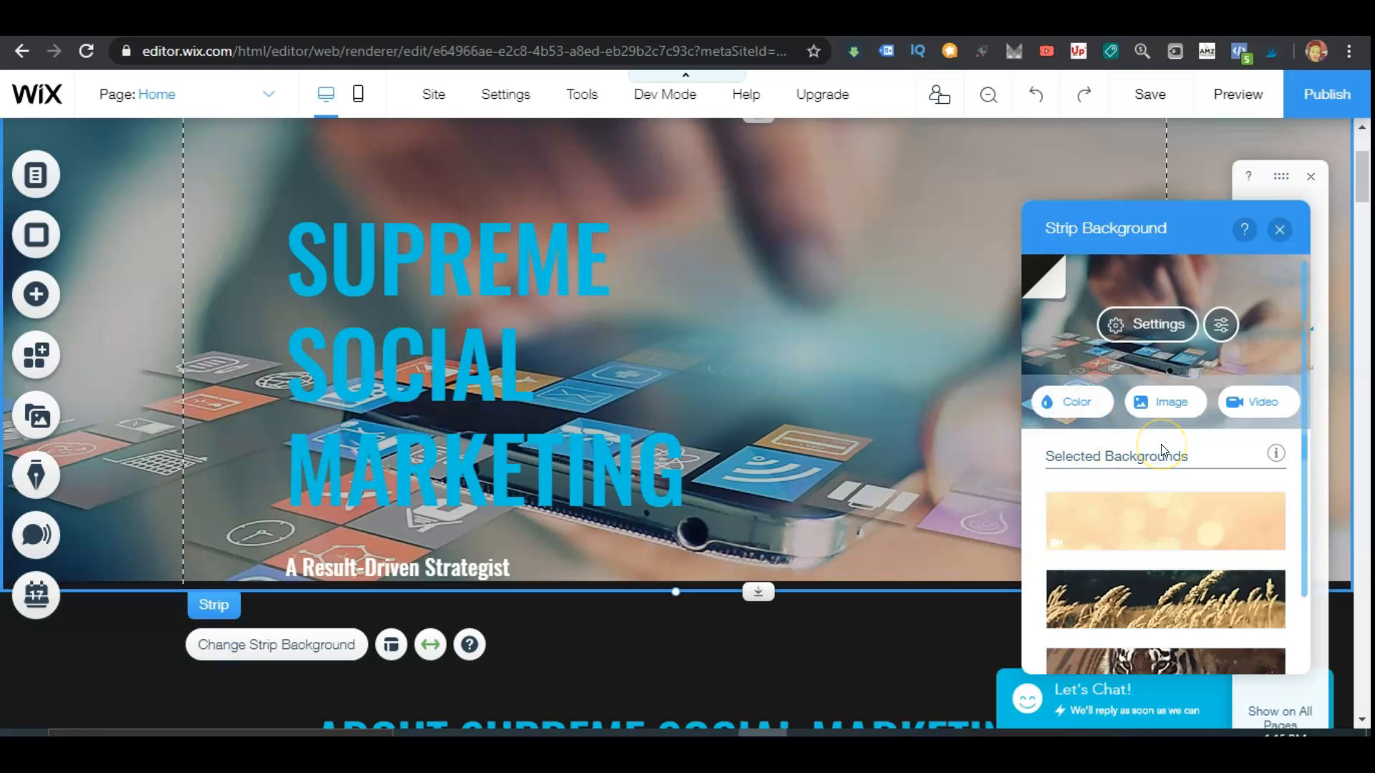
scroll(1156, 458, down, 5)
scroll(1156, 451, up, 5)
- Set the opacity of the color behind the hero strip's image to 96% and return to the background options
click(1127, 323)
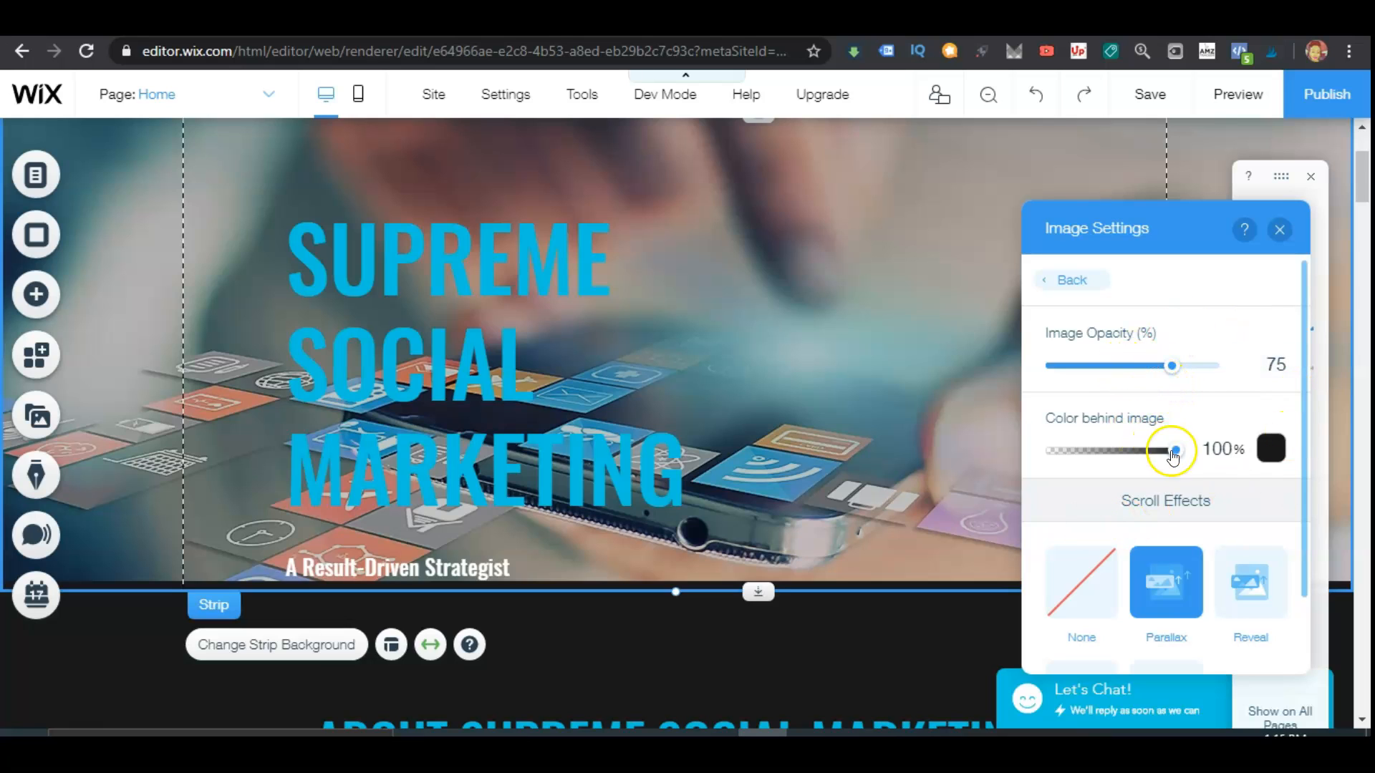
drag(1174, 451, 1170, 451)
scroll(1142, 397, down, 5)
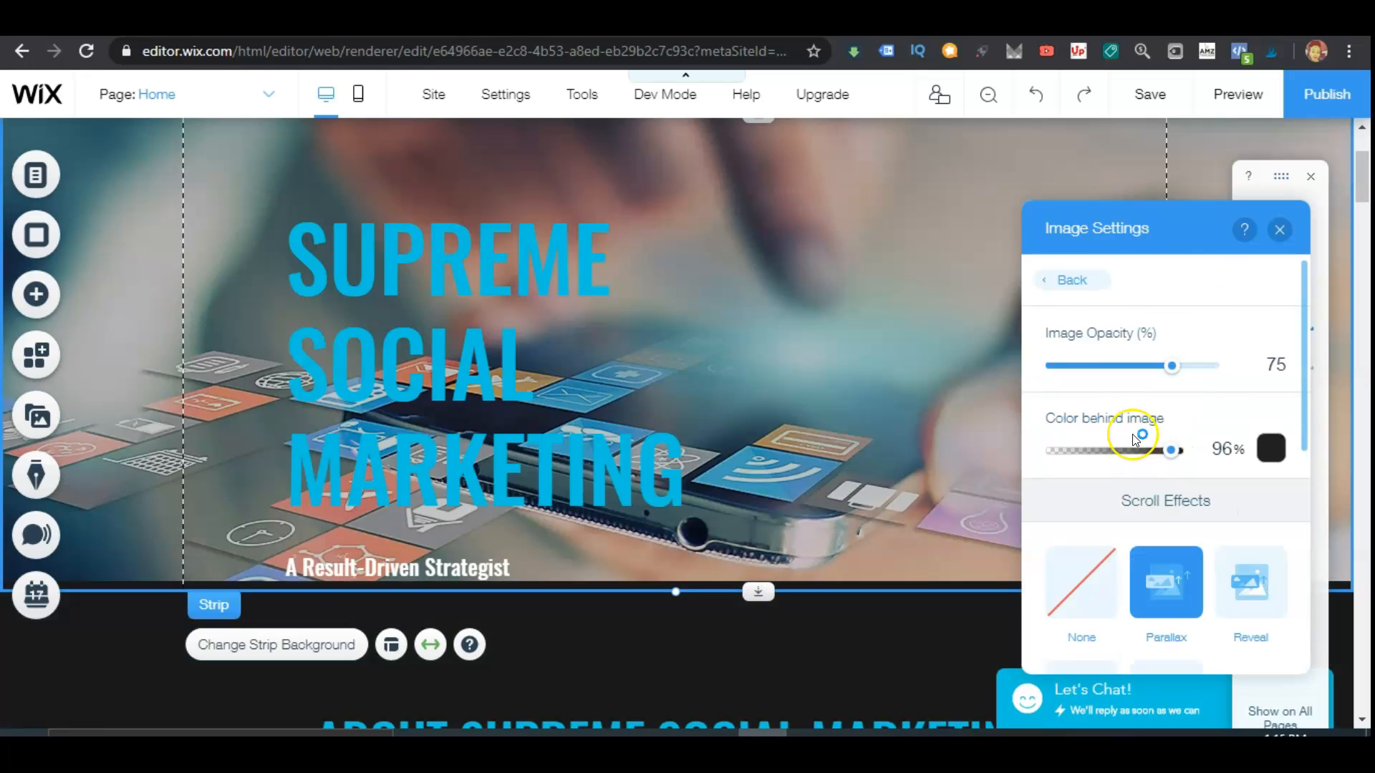
click(1072, 279)
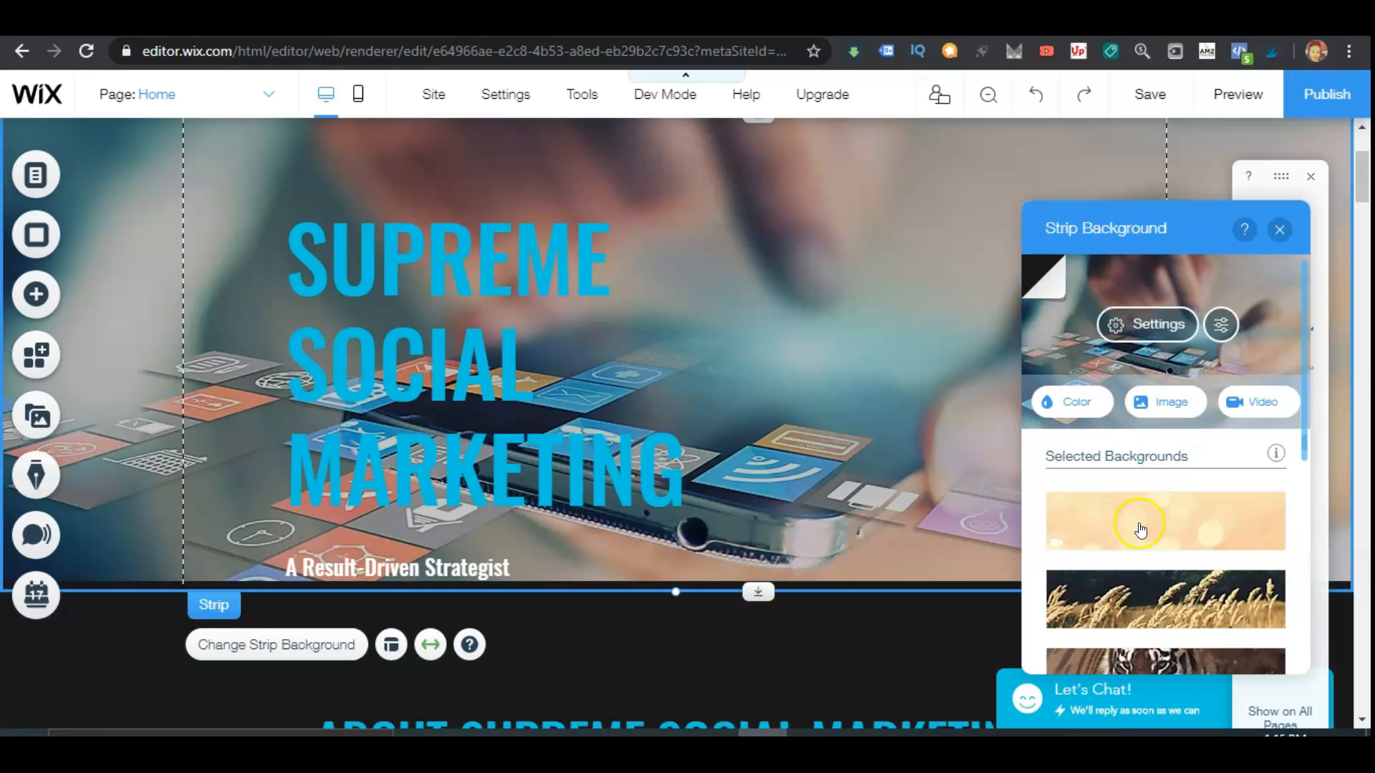
mouse_move(1124, 549)
- Look through the Home page down to the Clients section and select the first client logo image
click(501, 343)
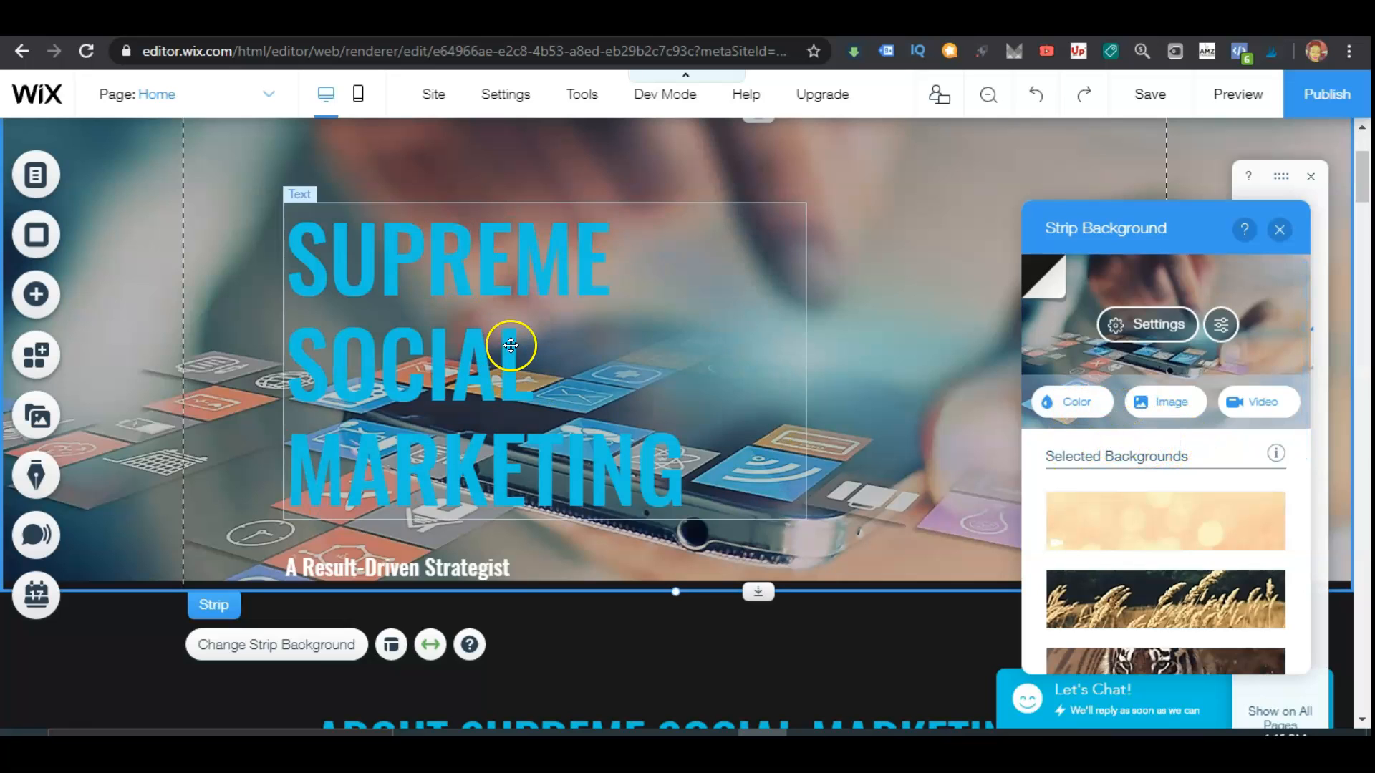
scroll(851, 346, up, 2)
scroll(475, 527, up, 1)
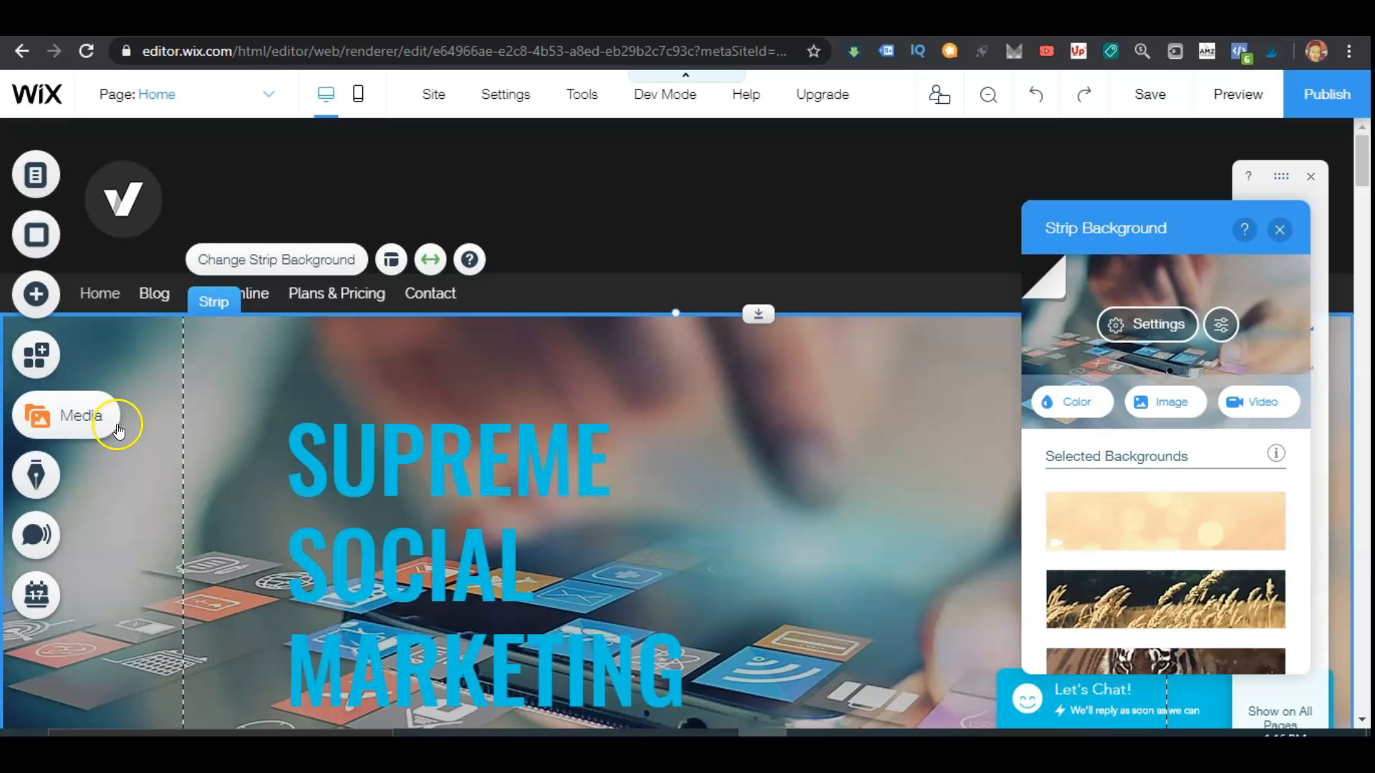
scroll(210, 437, down, 5)
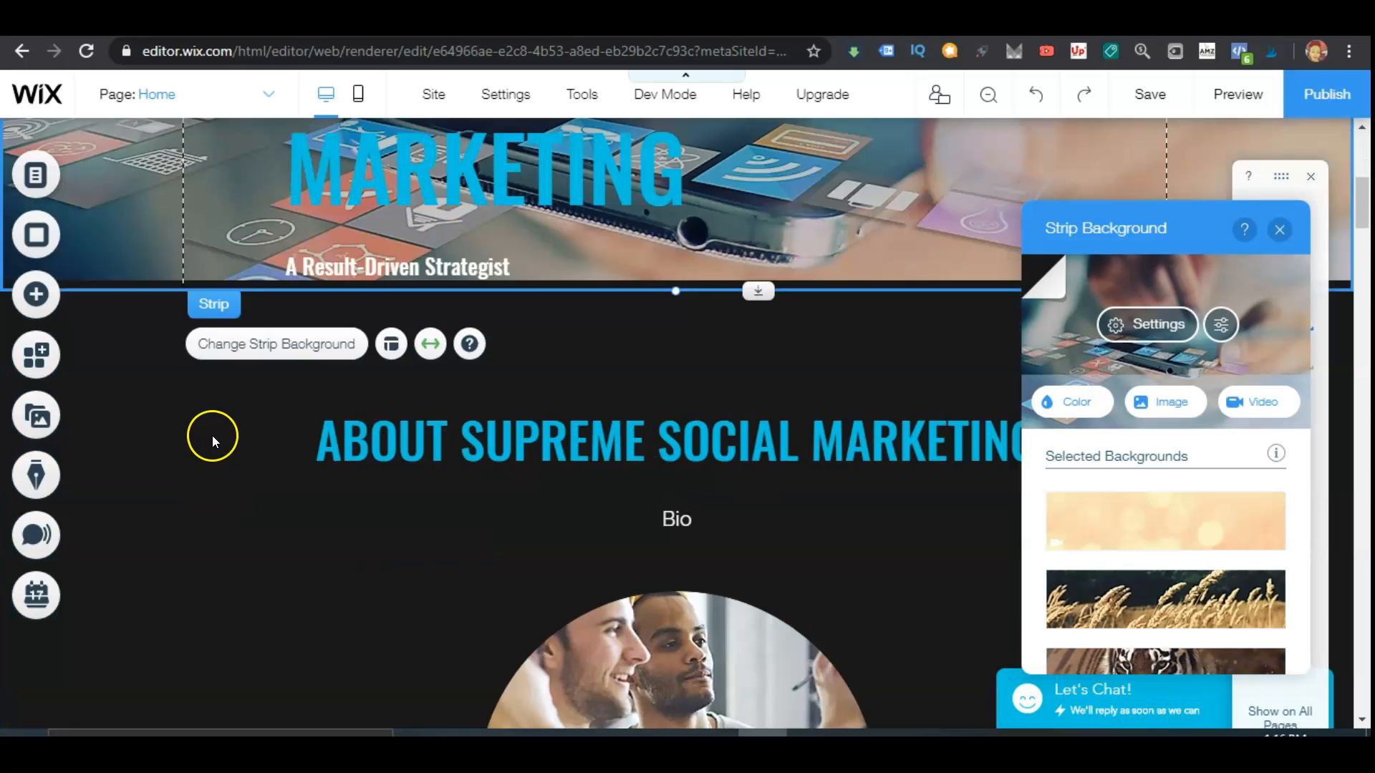
scroll(212, 436, down, 5)
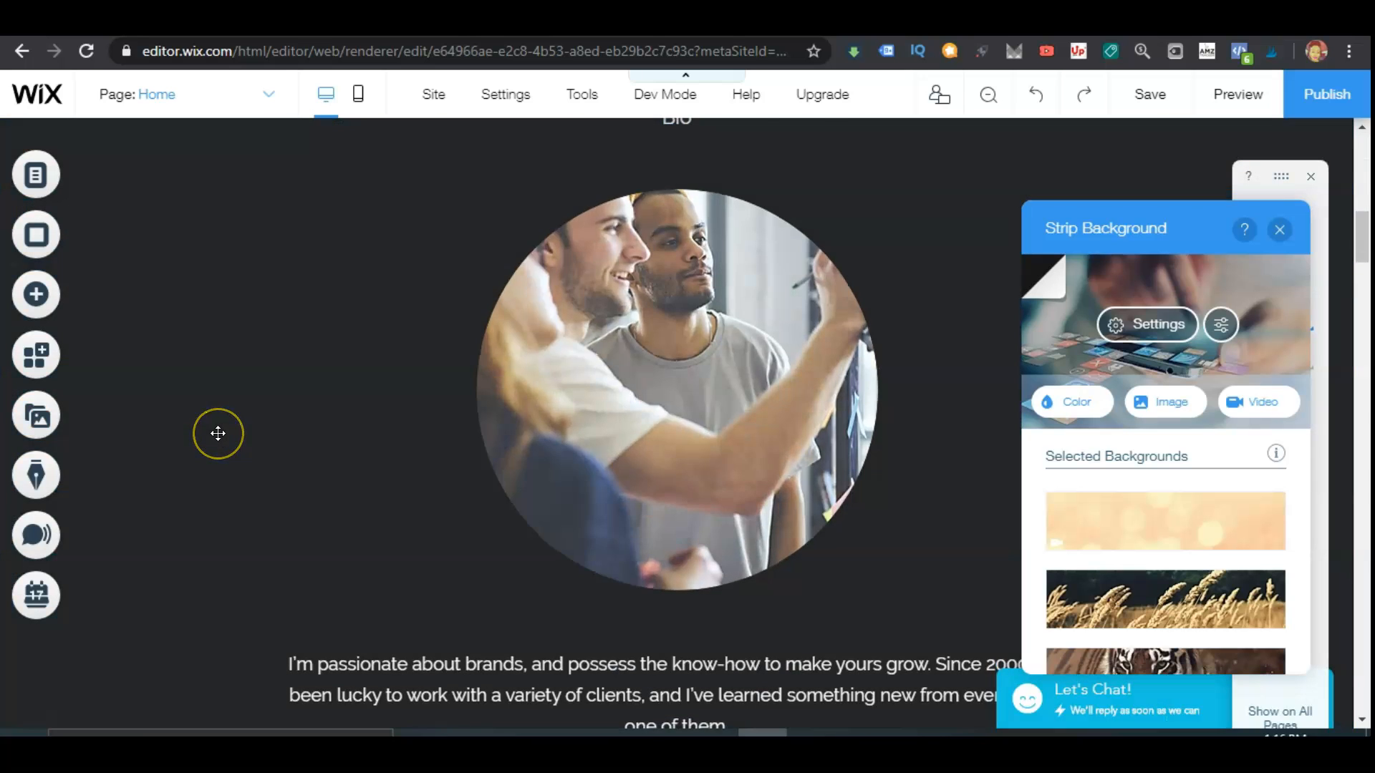
scroll(215, 434, down, 10)
scroll(320, 447, down, 3)
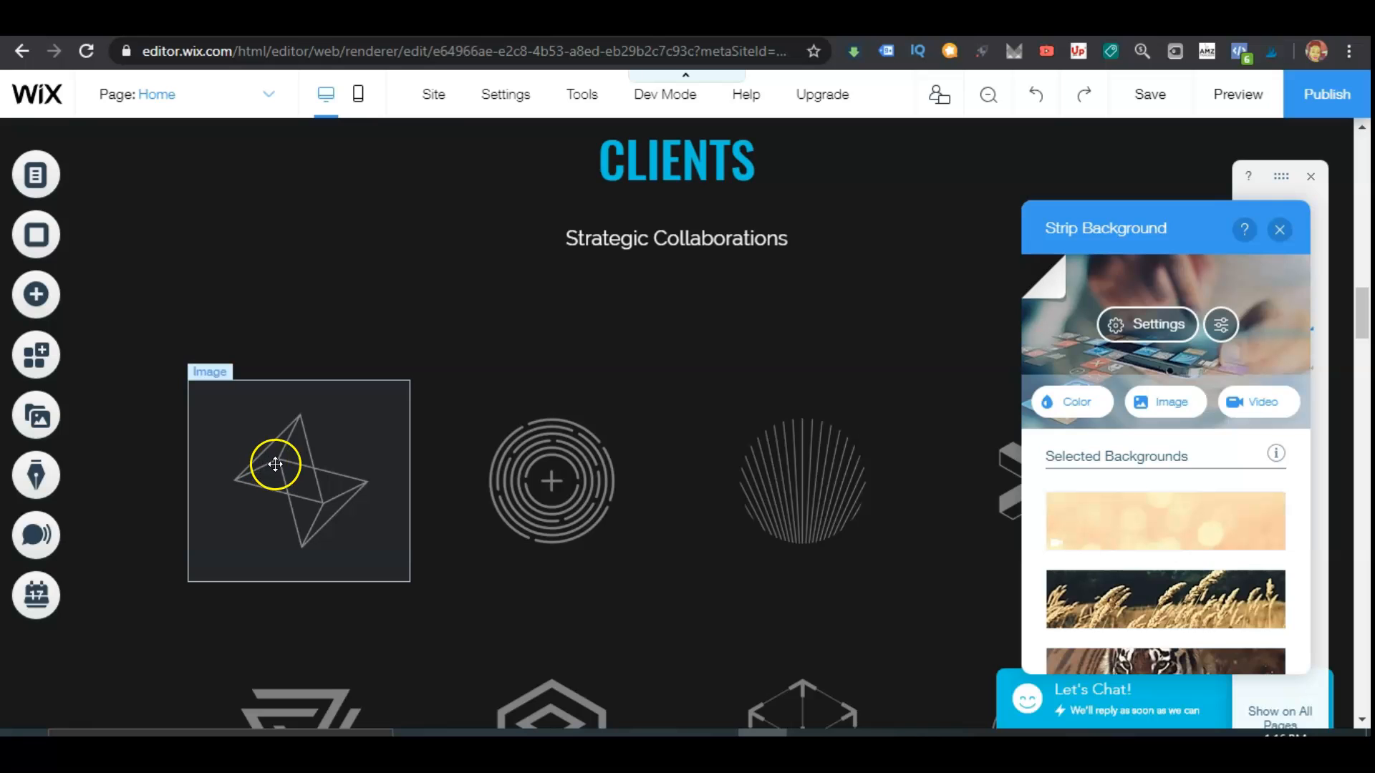
click(310, 458)
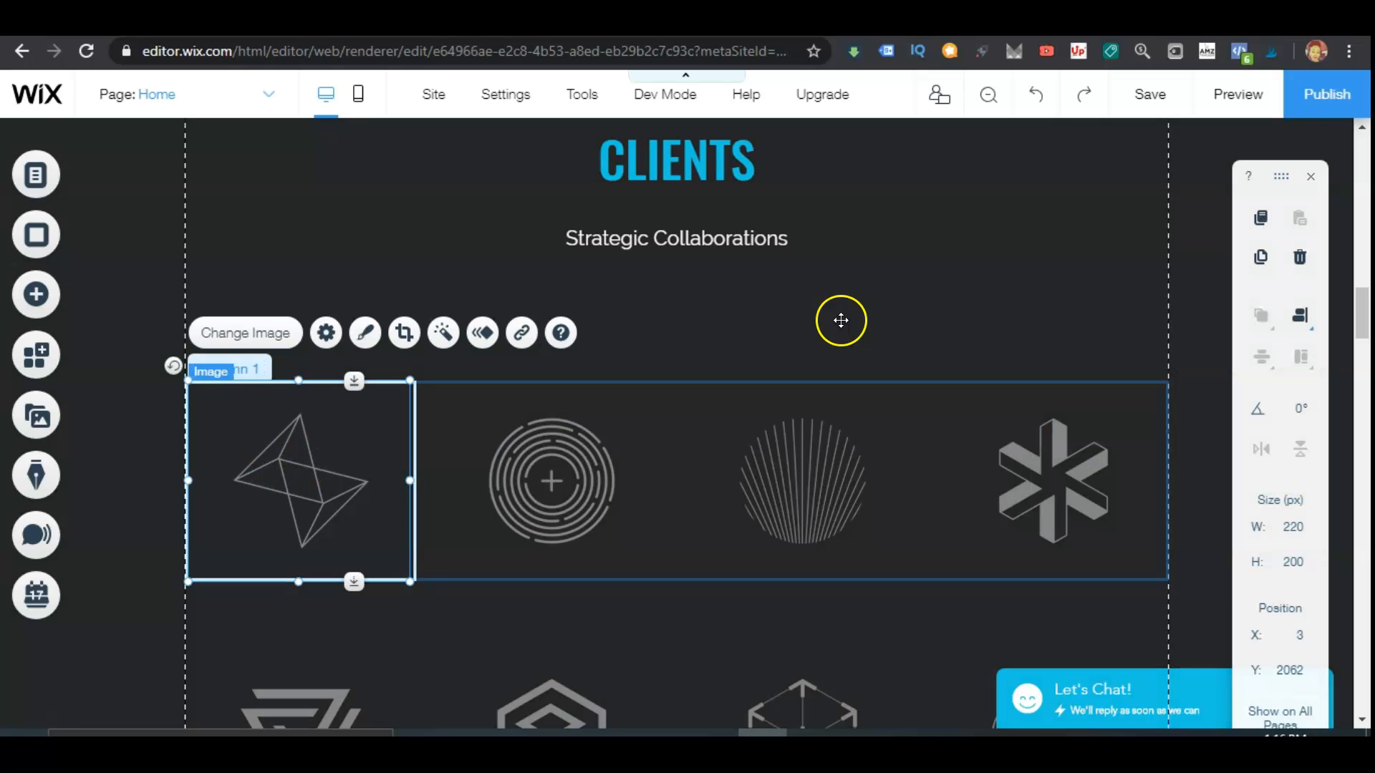
- Examine the Home page's sections from the header down to the project gallery, and select the Wix Pro Gallery
scroll(819, 315, up, 6)
scroll(820, 317, up, 15)
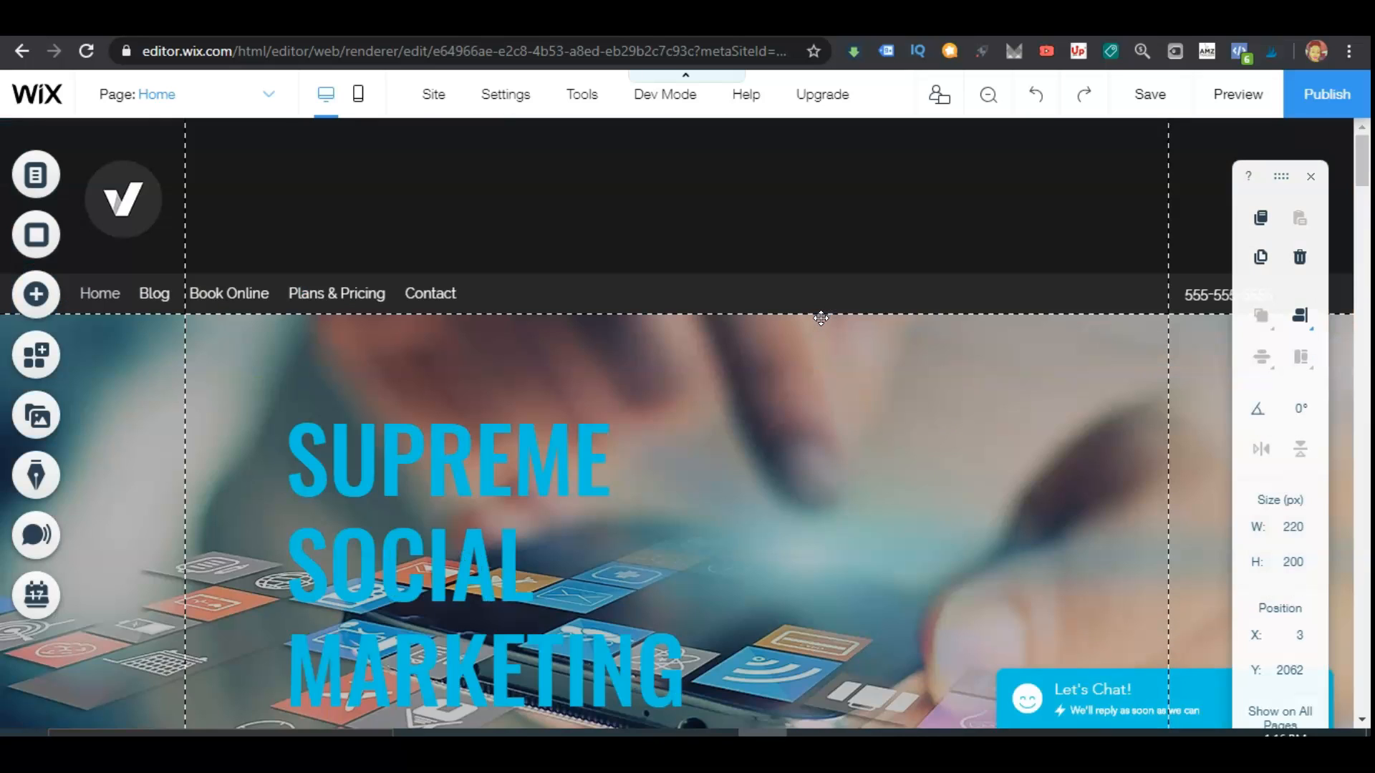
scroll(821, 318, down, 15)
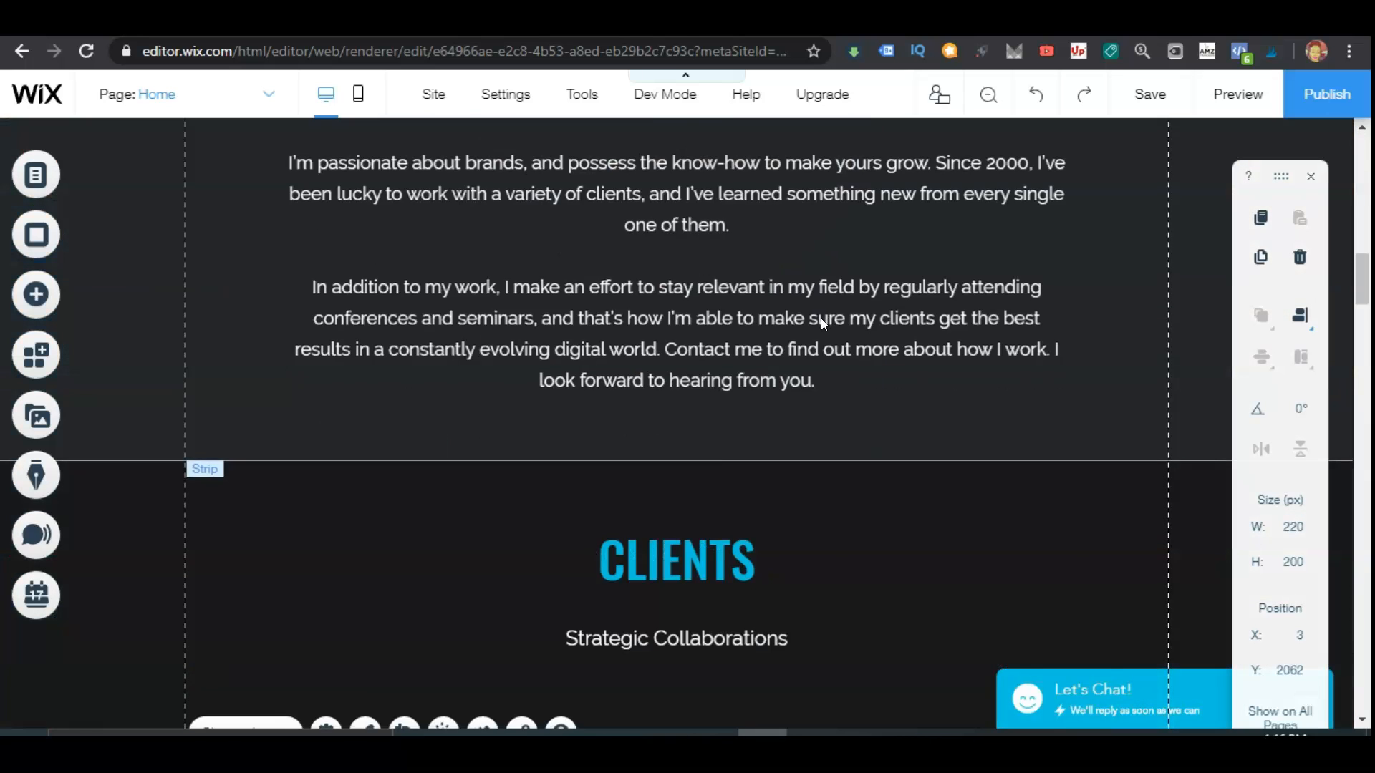
scroll(820, 324, down, 7)
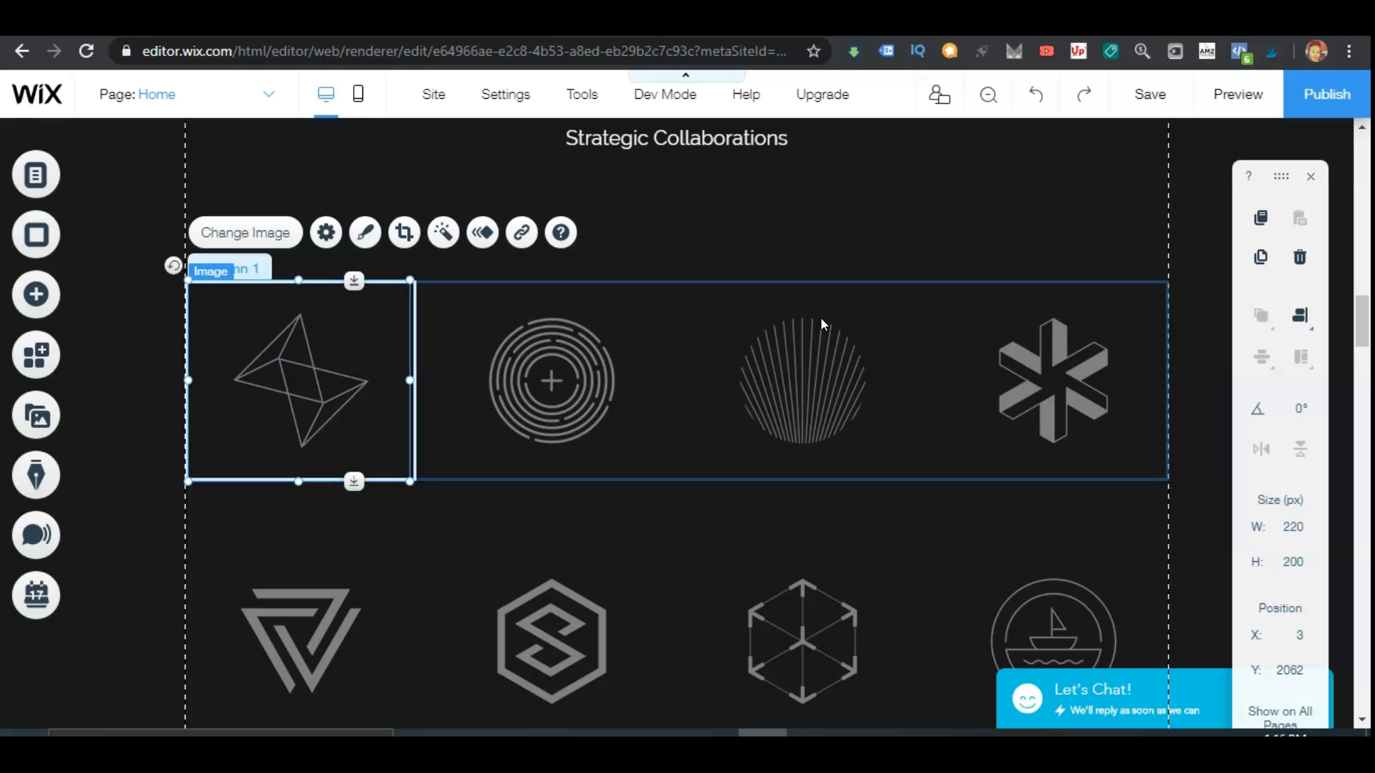
scroll(821, 324, down, 8)
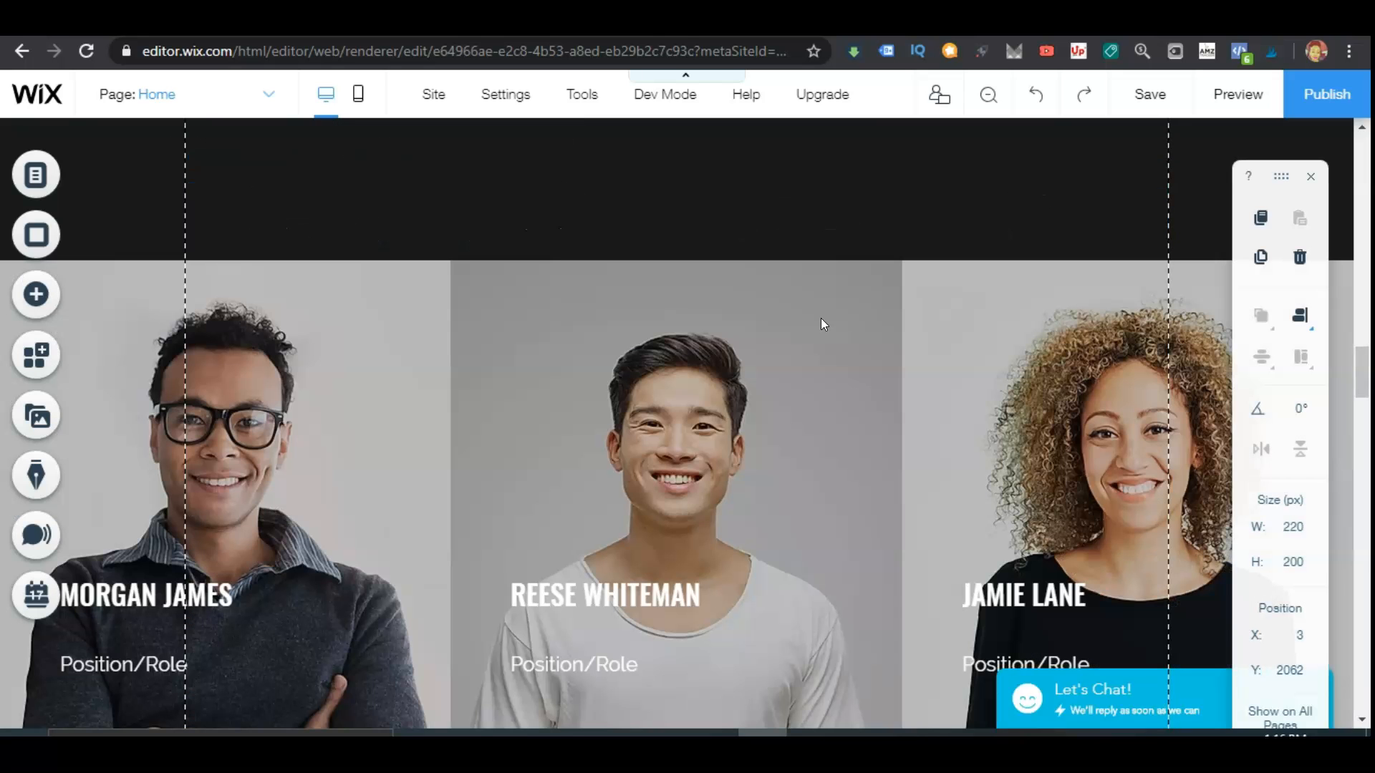
scroll(821, 320, down, 11)
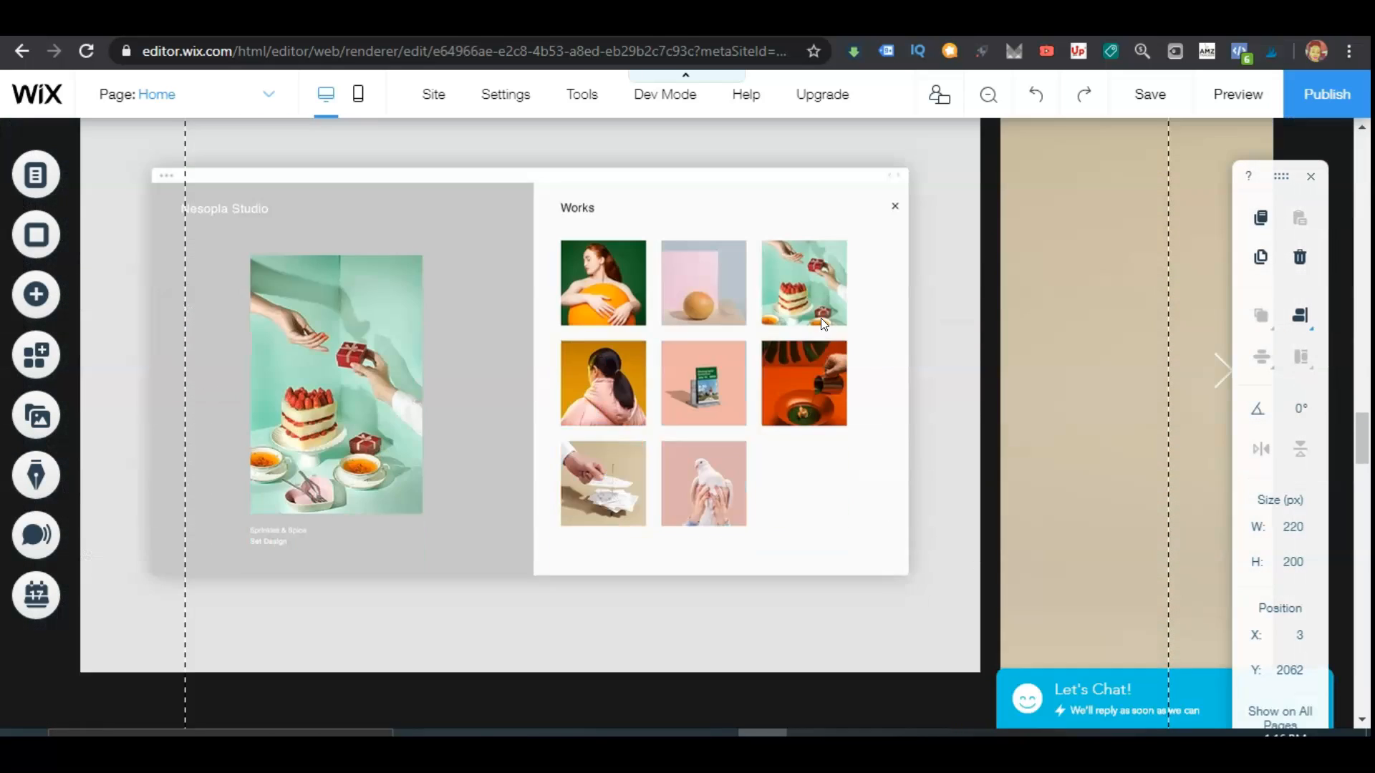
scroll(820, 318, up, 2)
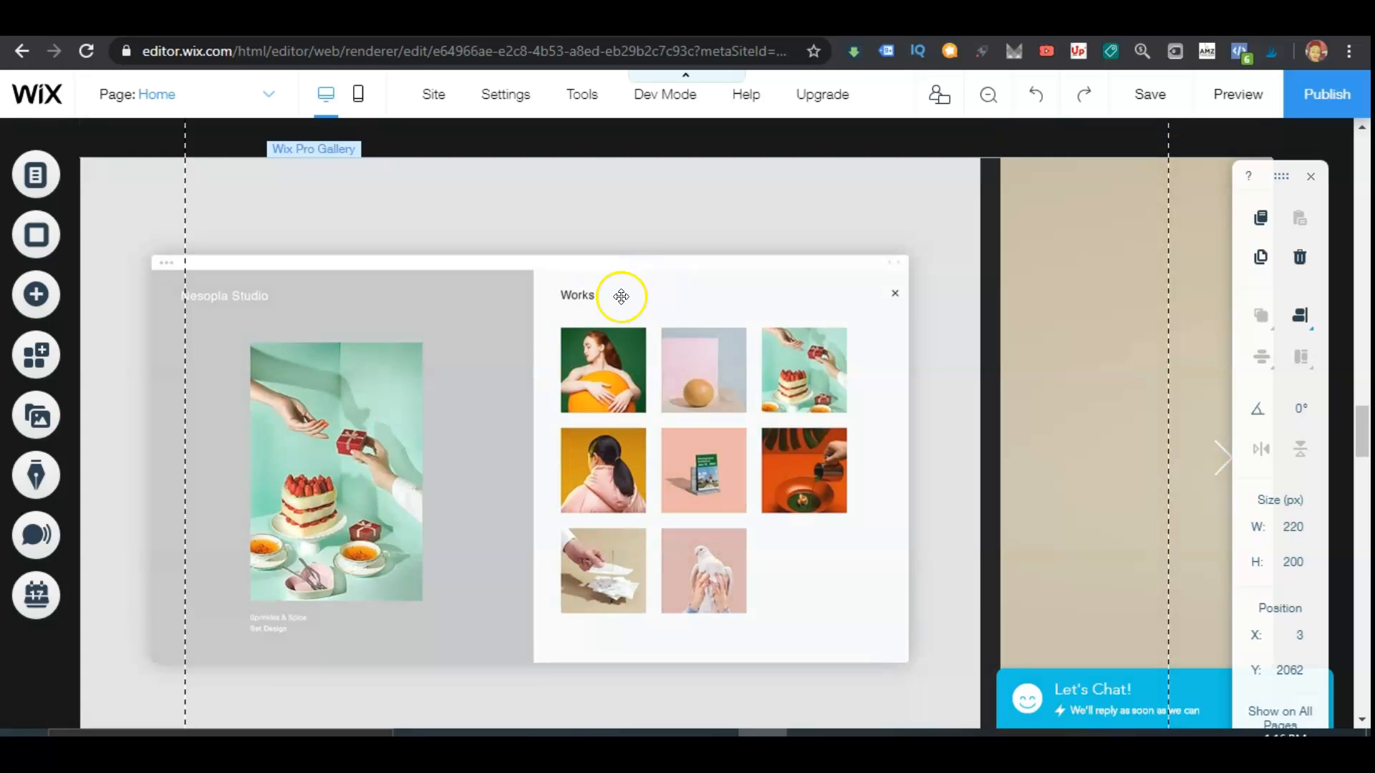
click(620, 297)
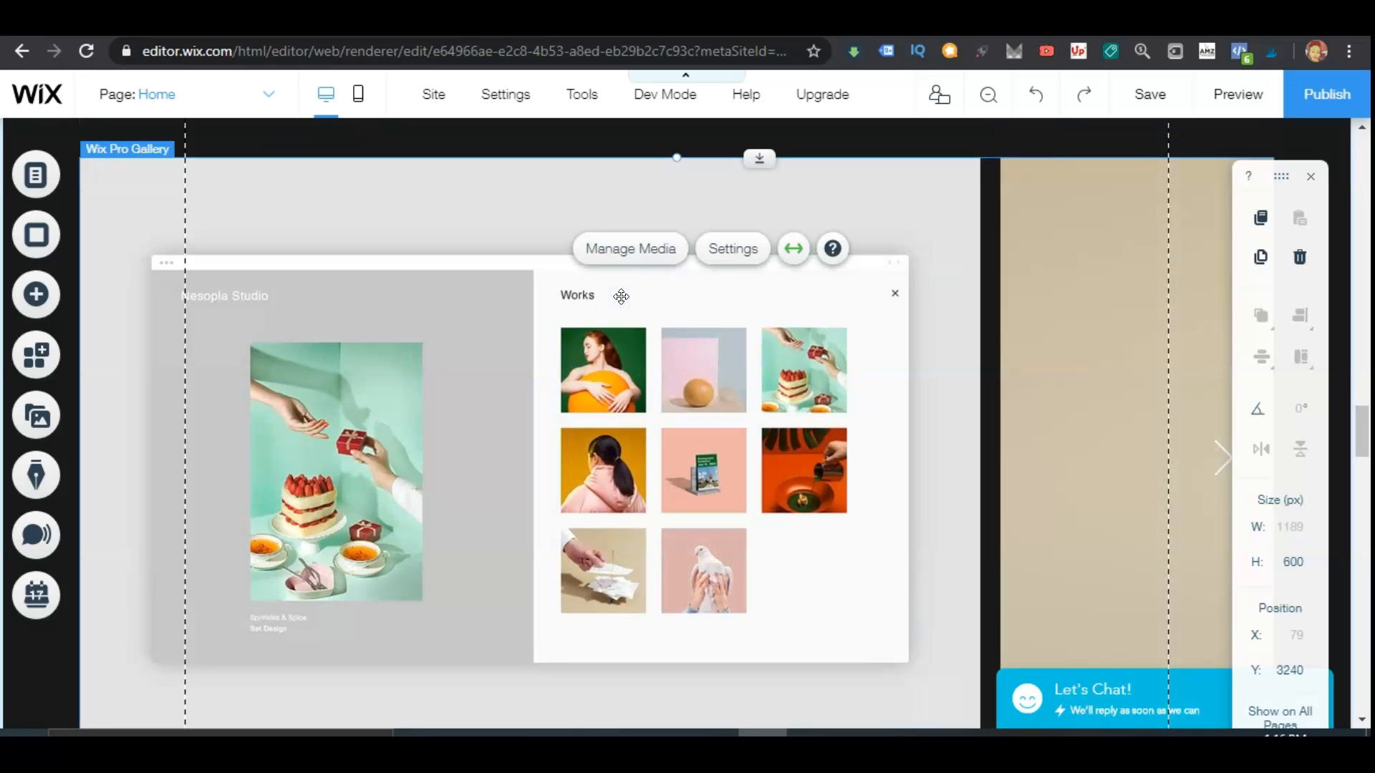